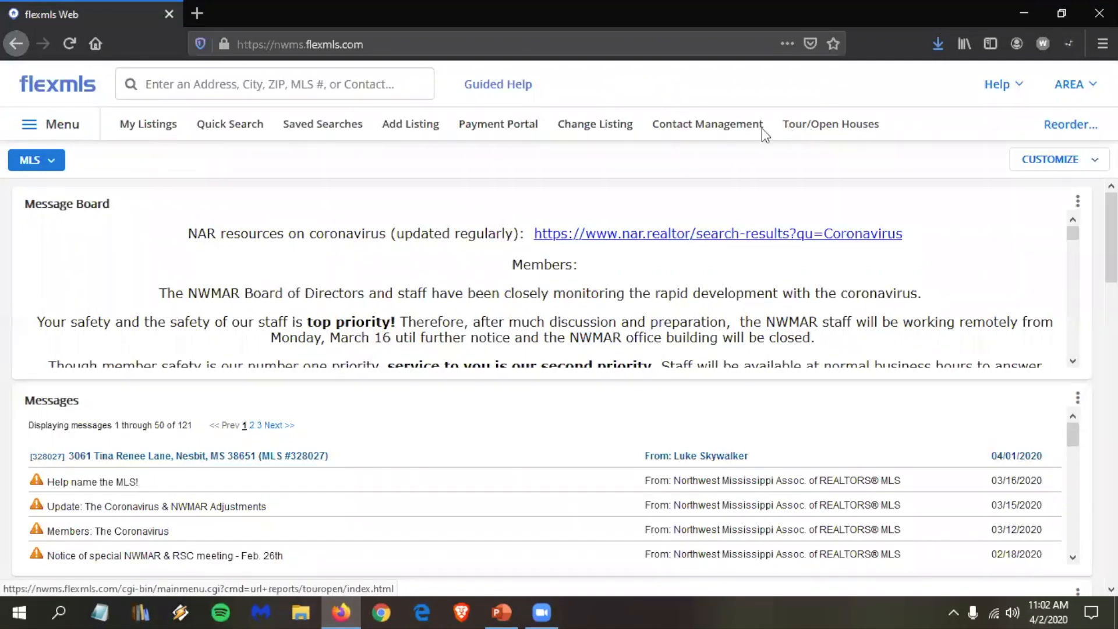
- Add Market Summary to the favorites in the main menu and remove Saved Searches from them
click(73, 127)
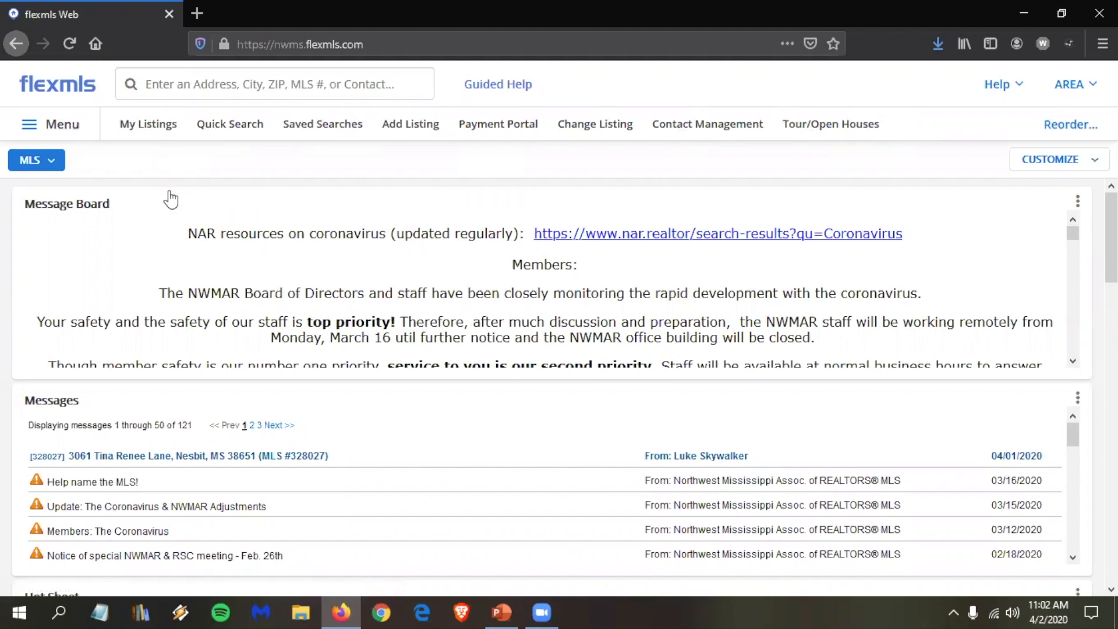
scroll(453, 317, down, 3)
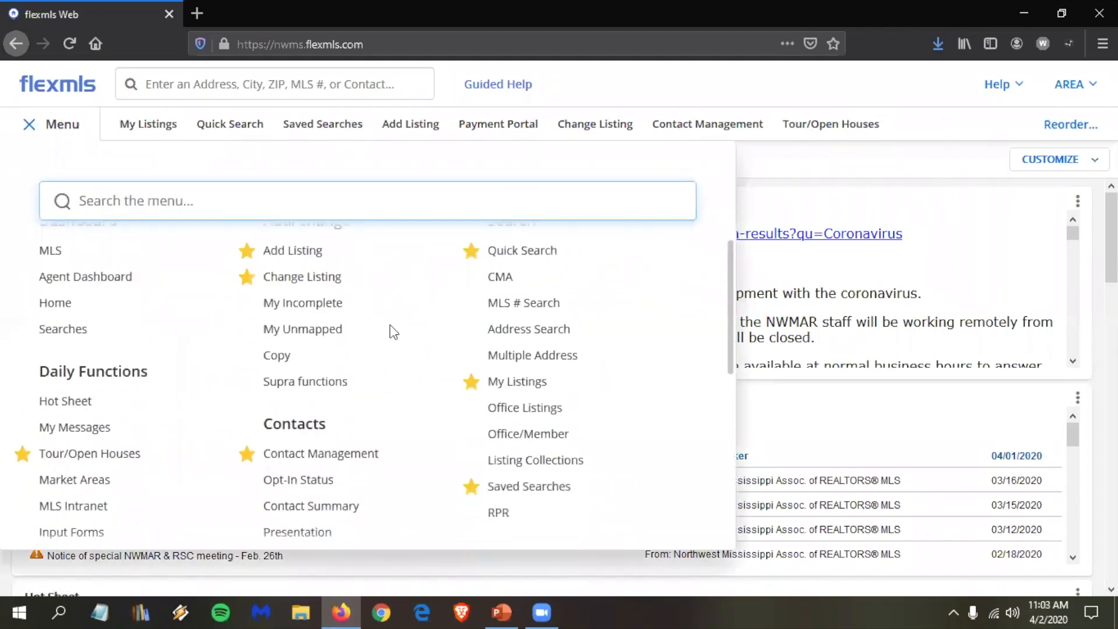
mouse_move(472, 445)
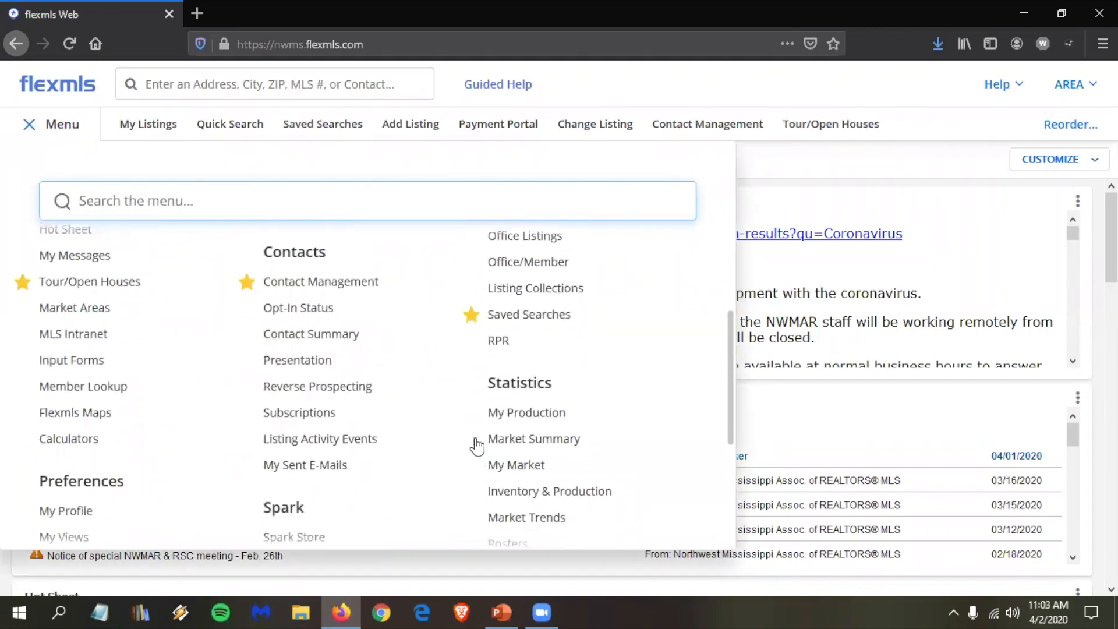
click(471, 440)
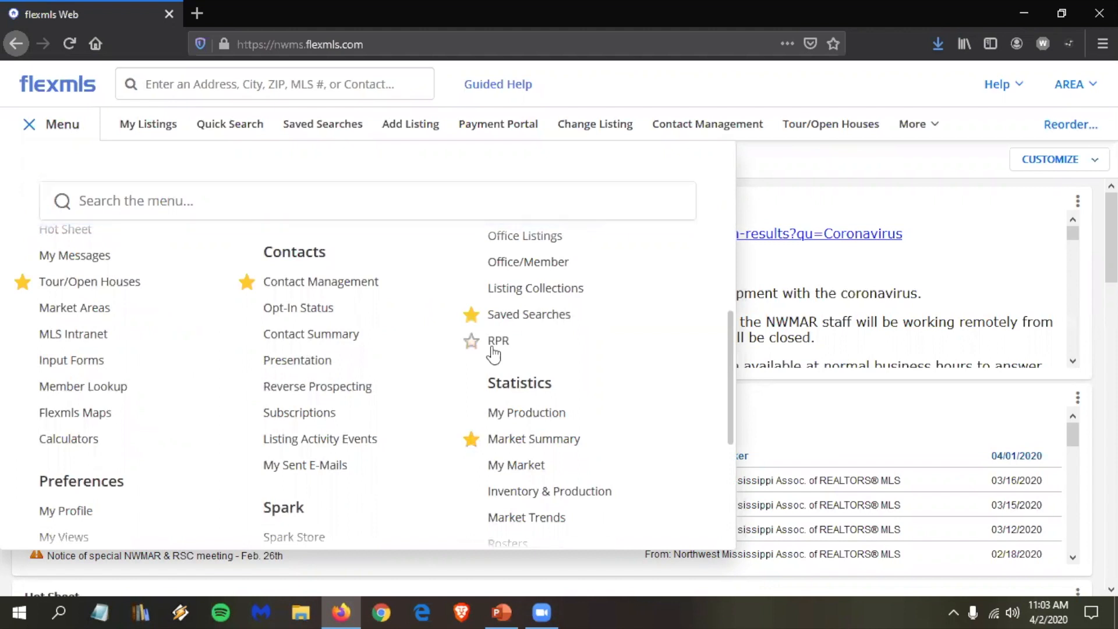
click(472, 314)
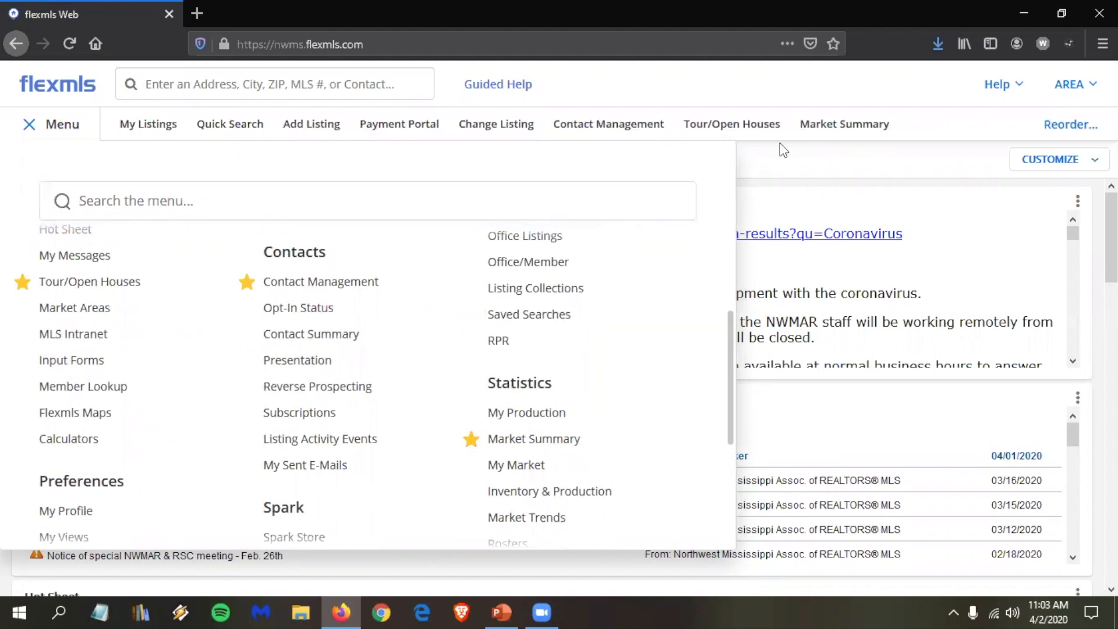
click(81, 126)
- Search for "mark" and open the Market Summary report from the matching menu items
click(158, 78)
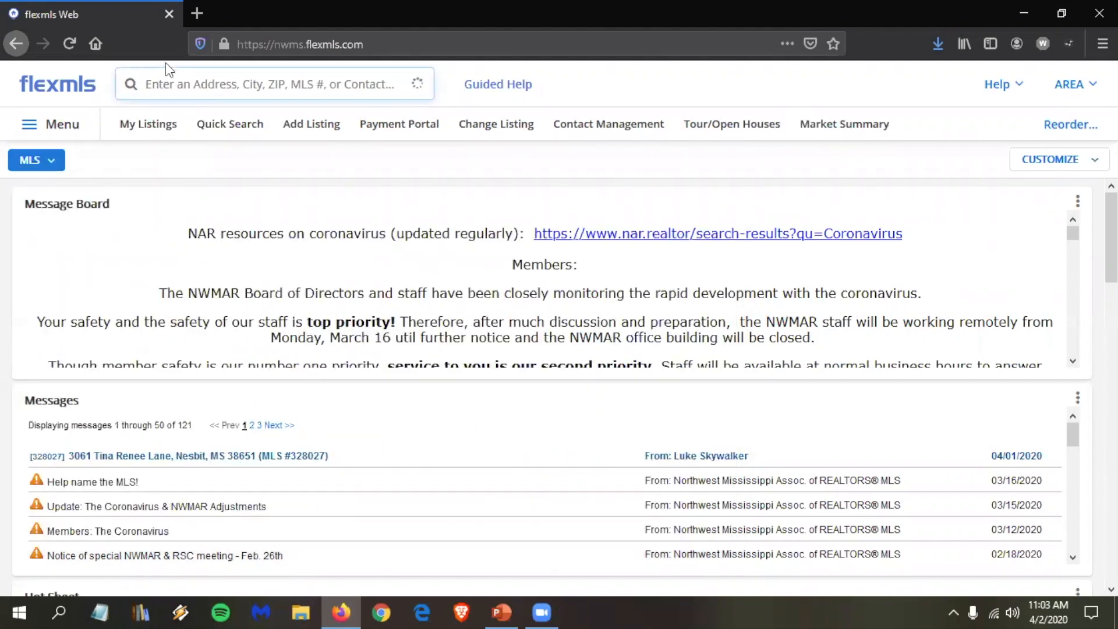
text(mark)
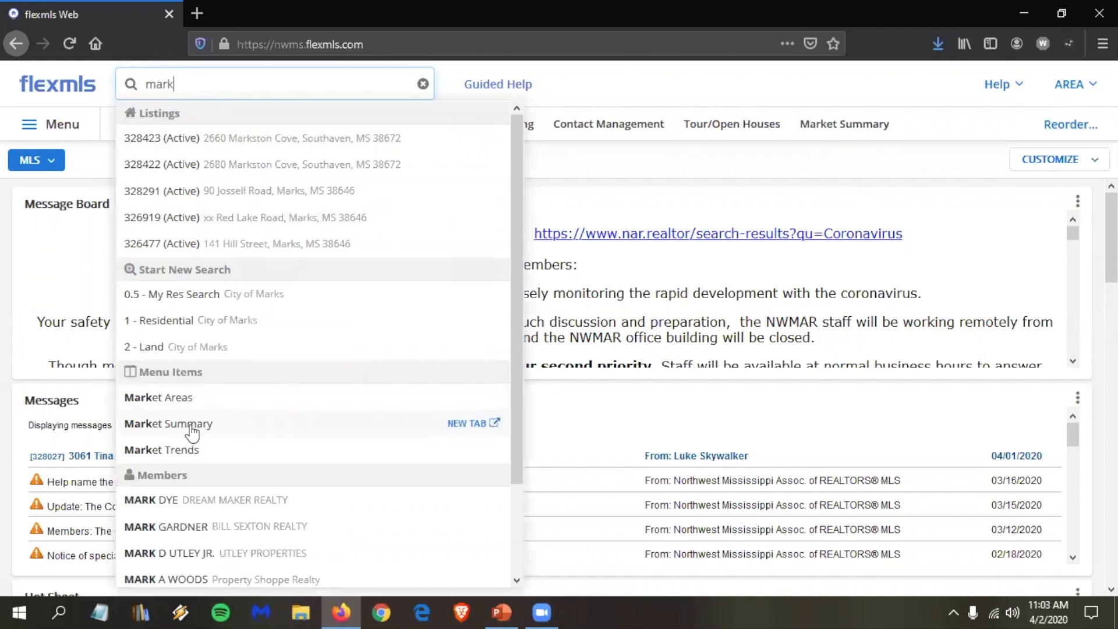
click(191, 429)
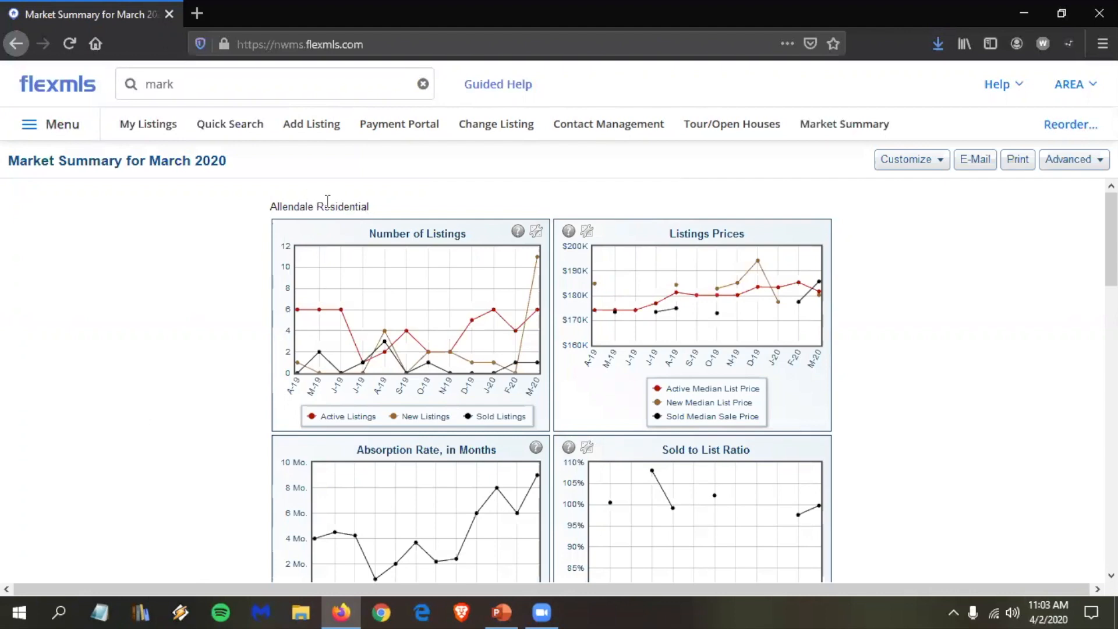
- Run the market summary for a new location with the location left blank, using March 2020 and Residential
click(947, 164)
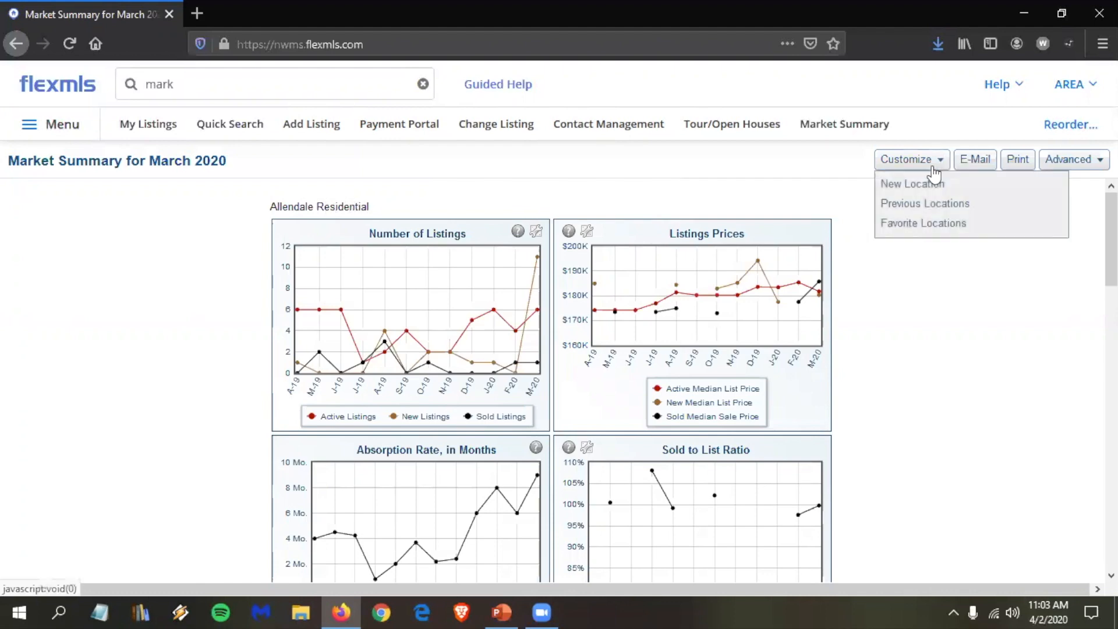
click(912, 183)
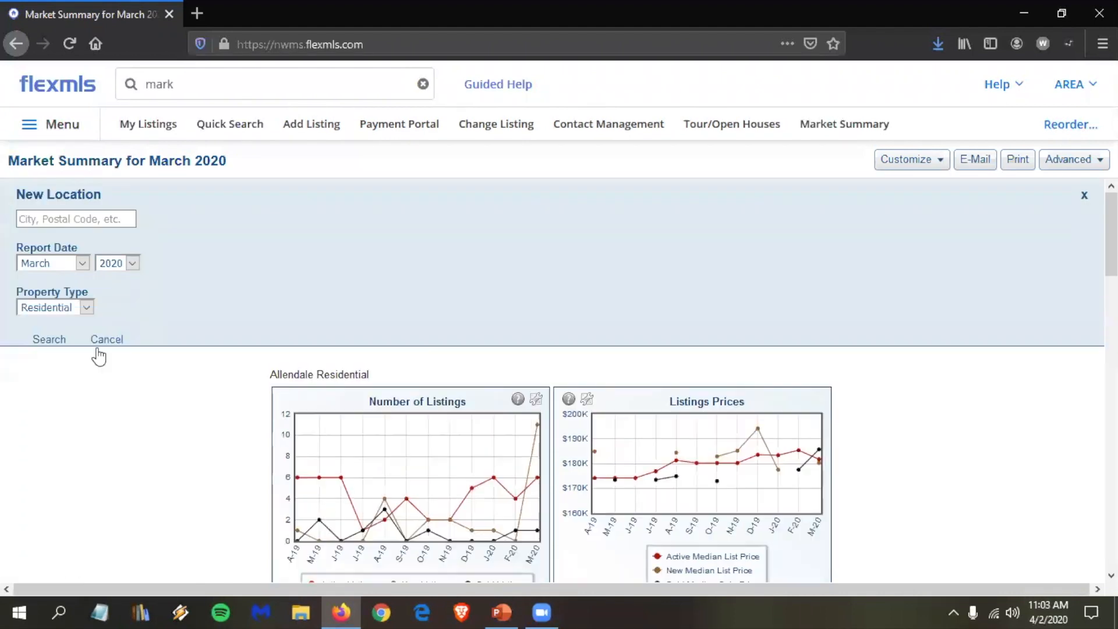
click(49, 344)
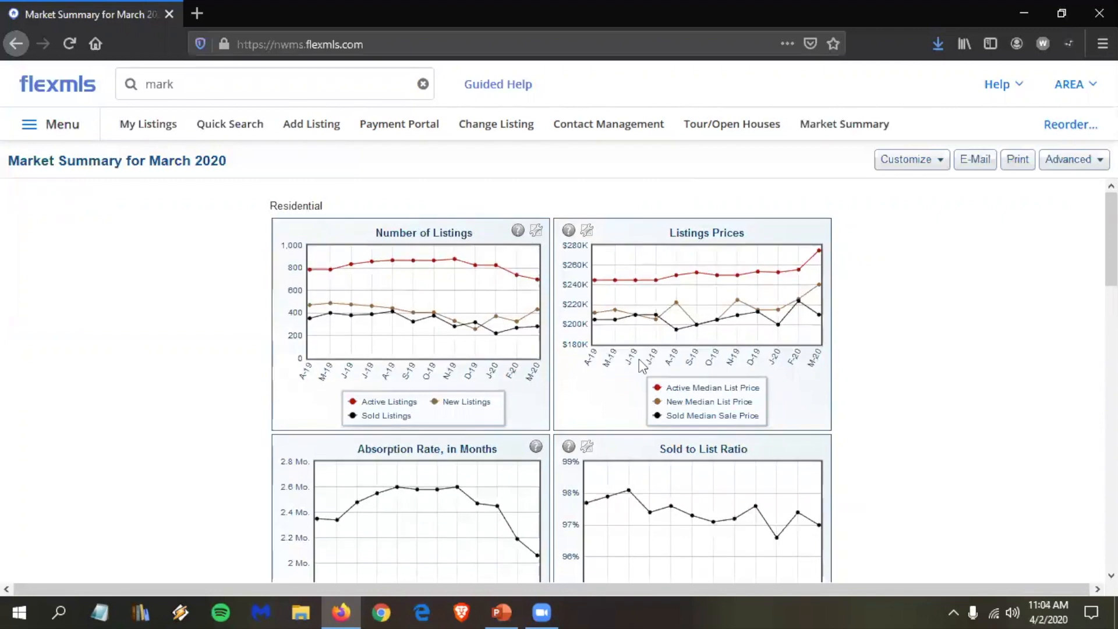
- Examine the report's charts for listings, prices, absorption rate, sold to list ratio, days on market and price volume
scroll(640, 367, down, 2)
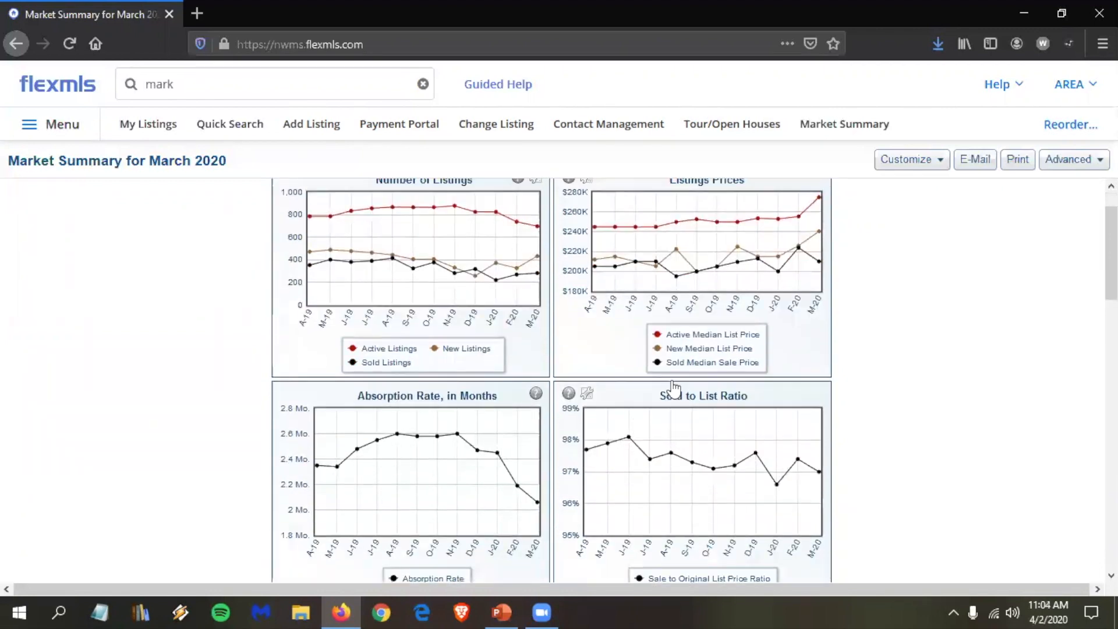
scroll(679, 418, up, 2)
scroll(731, 404, down, 4)
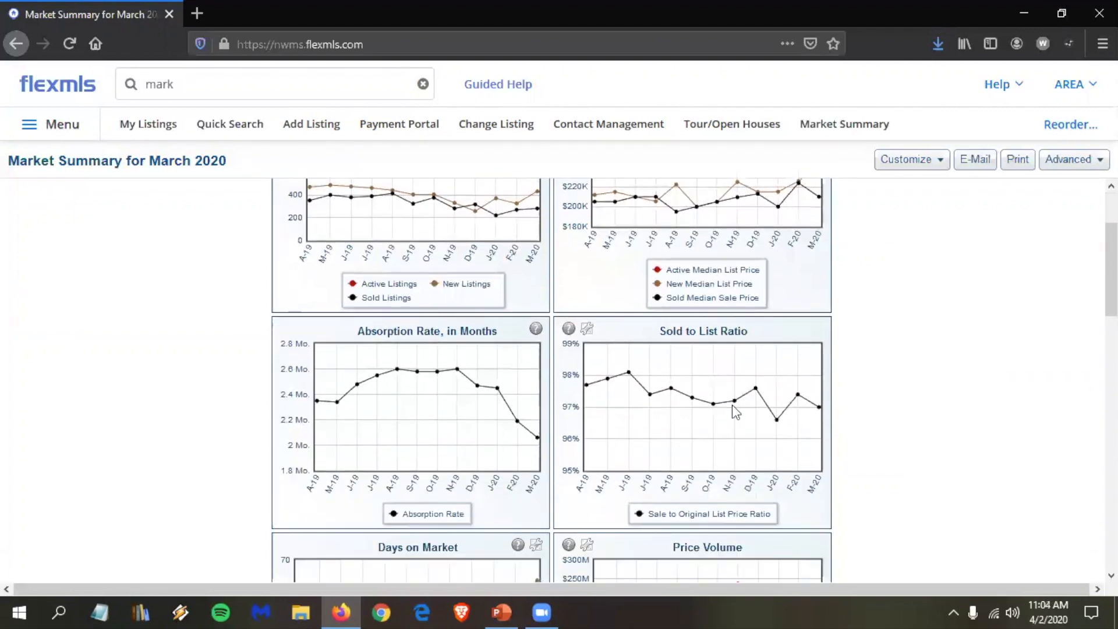
scroll(732, 404, down, 2)
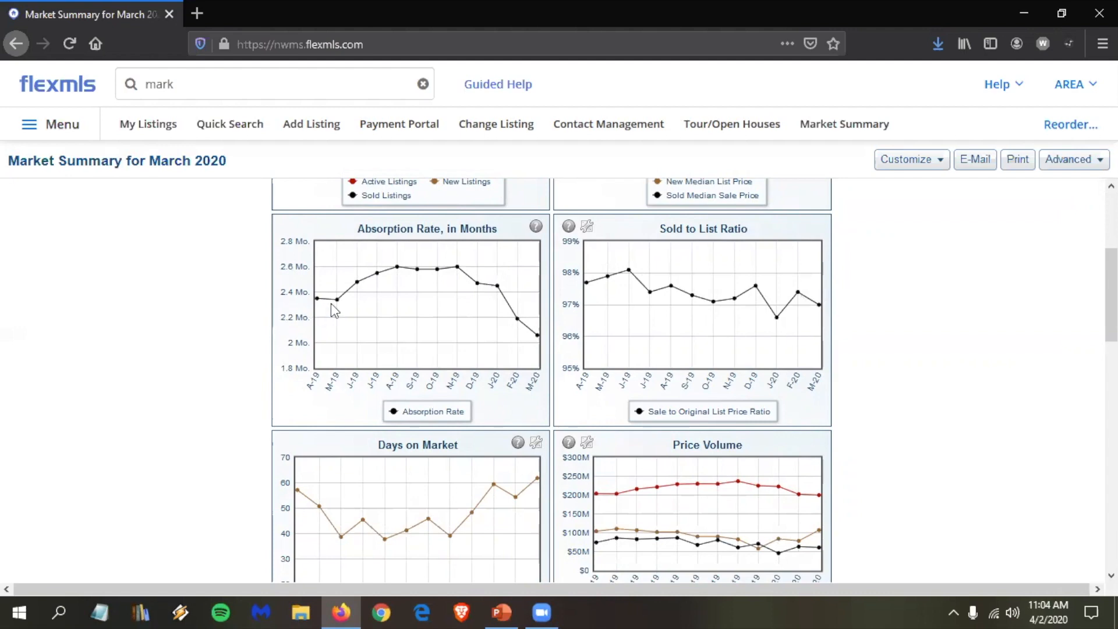
mouse_move(459, 268)
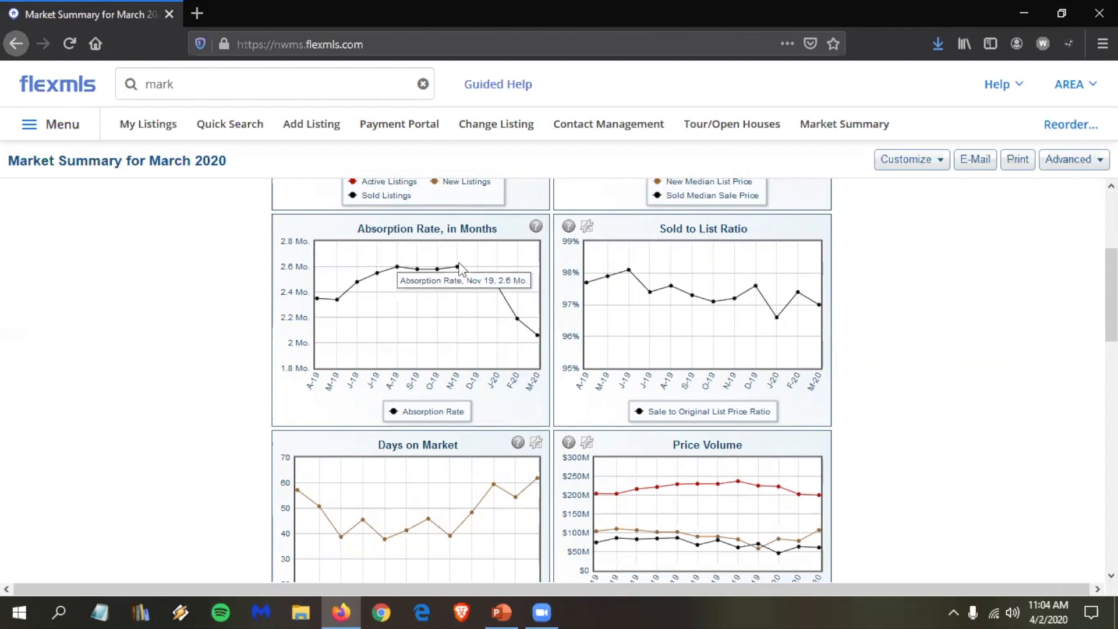
mouse_move(522, 320)
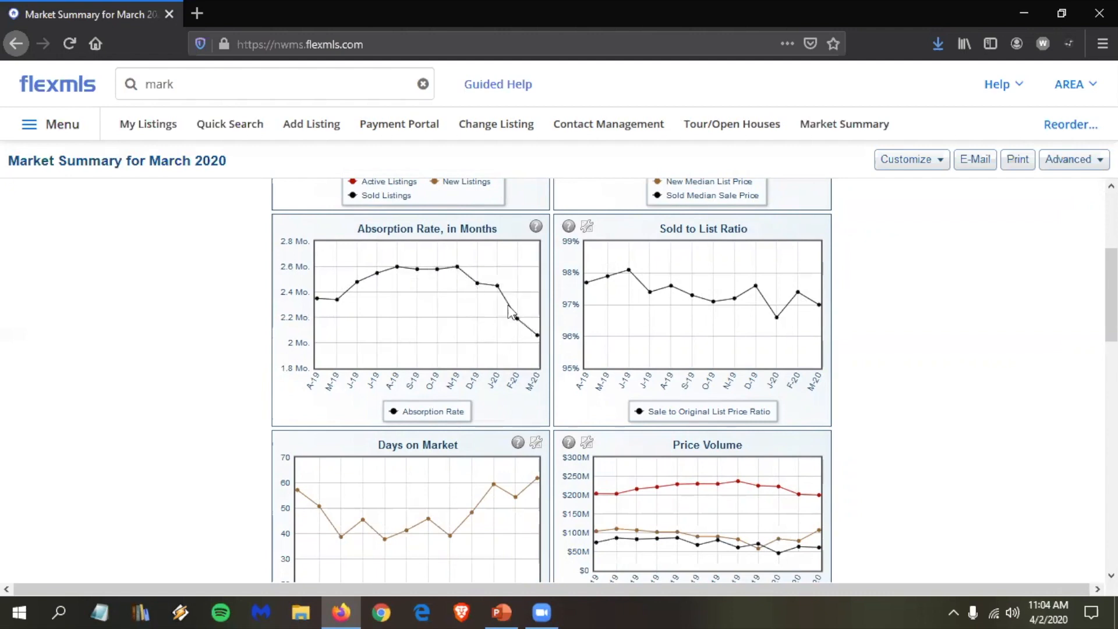
mouse_move(538, 337)
scroll(544, 326, down, 2)
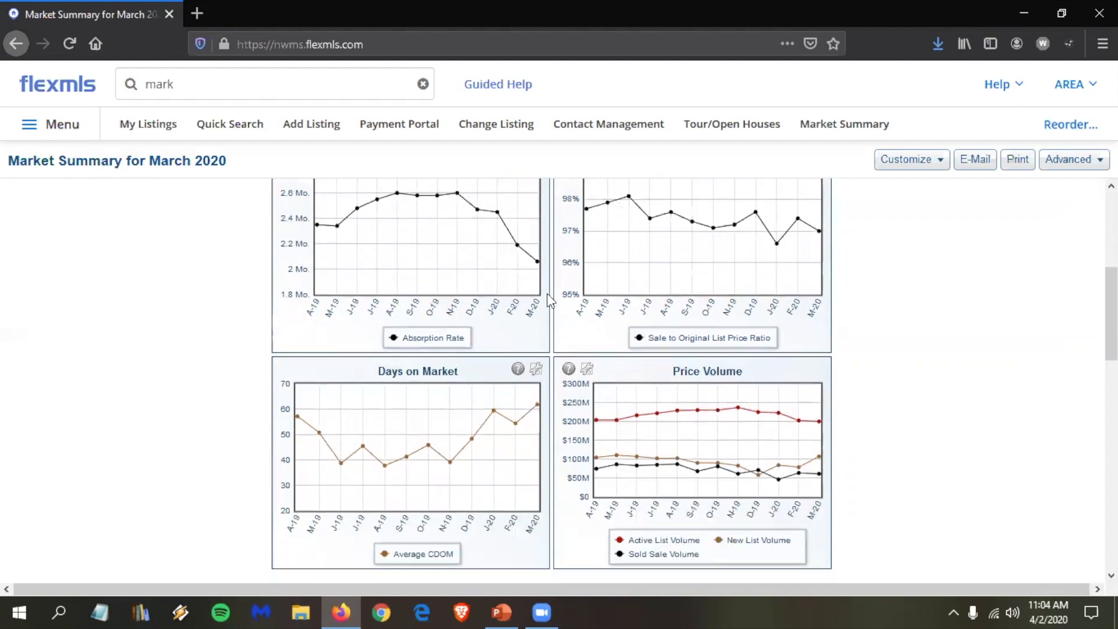
scroll(545, 300, down, 2)
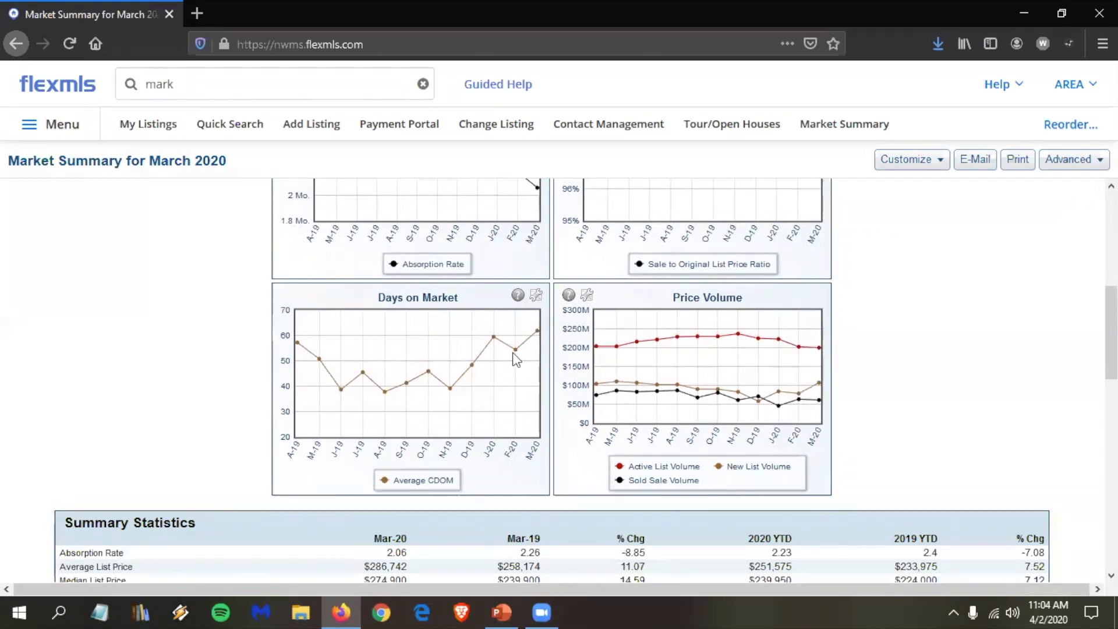
scroll(514, 352, down, 3)
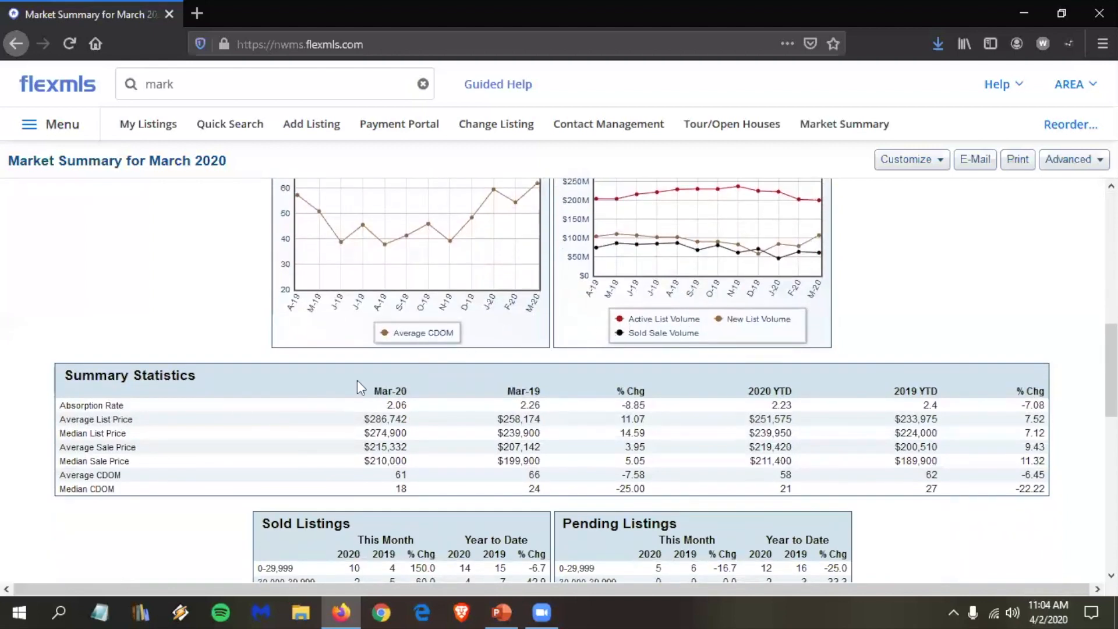
scroll(229, 389, up, 3)
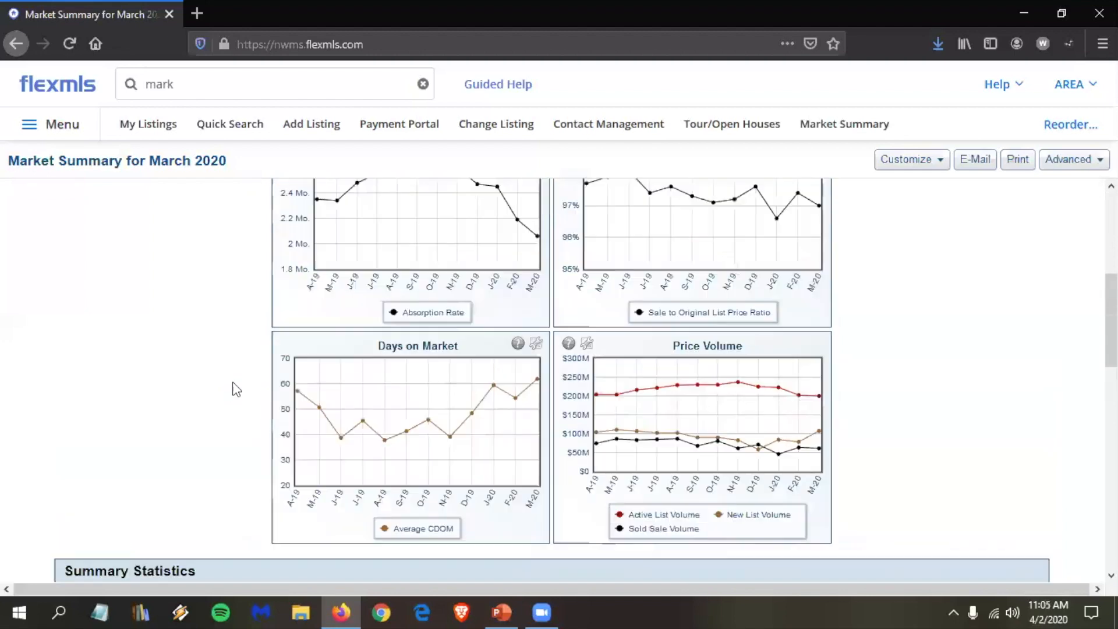
scroll(285, 349, up, 5)
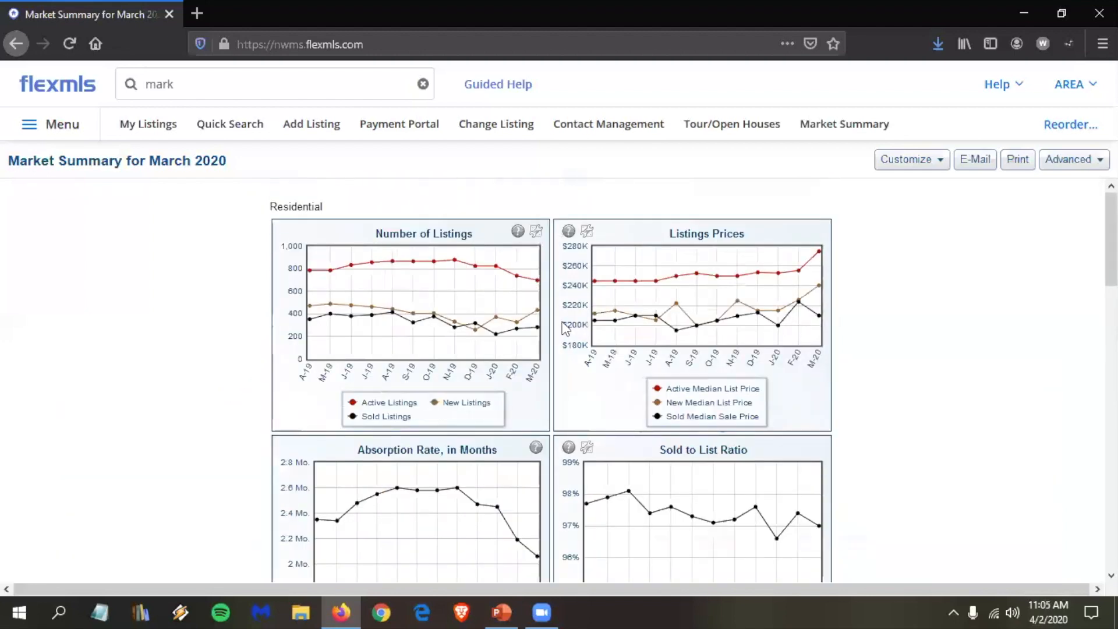
- Examine the Summary Statistics table and the price-range tables for sold, pending, active and new listings
scroll(564, 327, down, 5)
scroll(623, 324, down, 1)
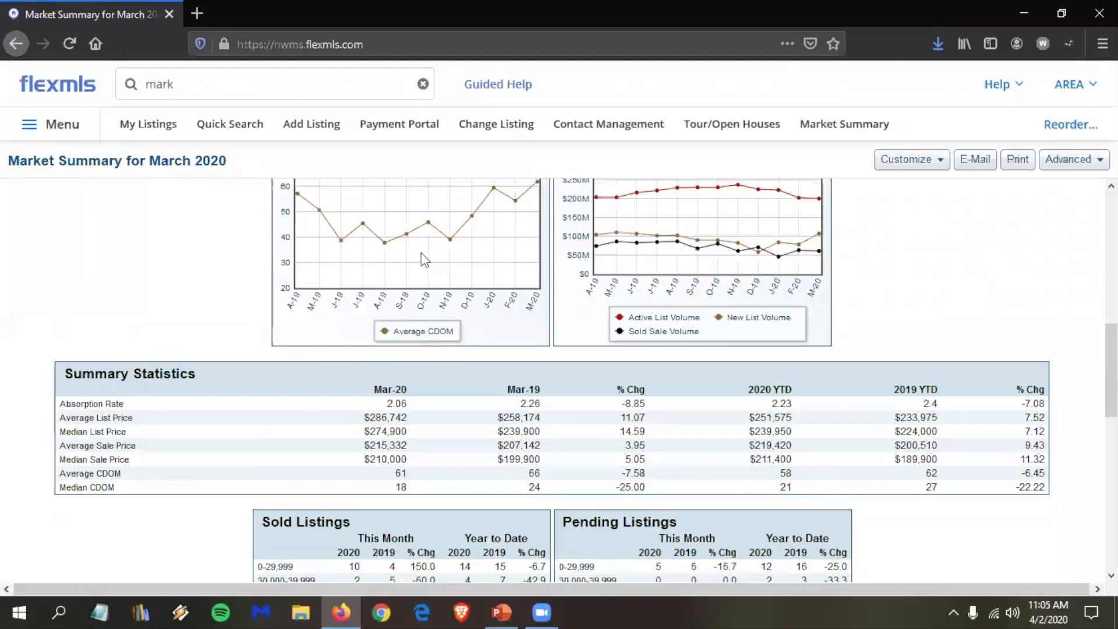
scroll(403, 264, down, 2)
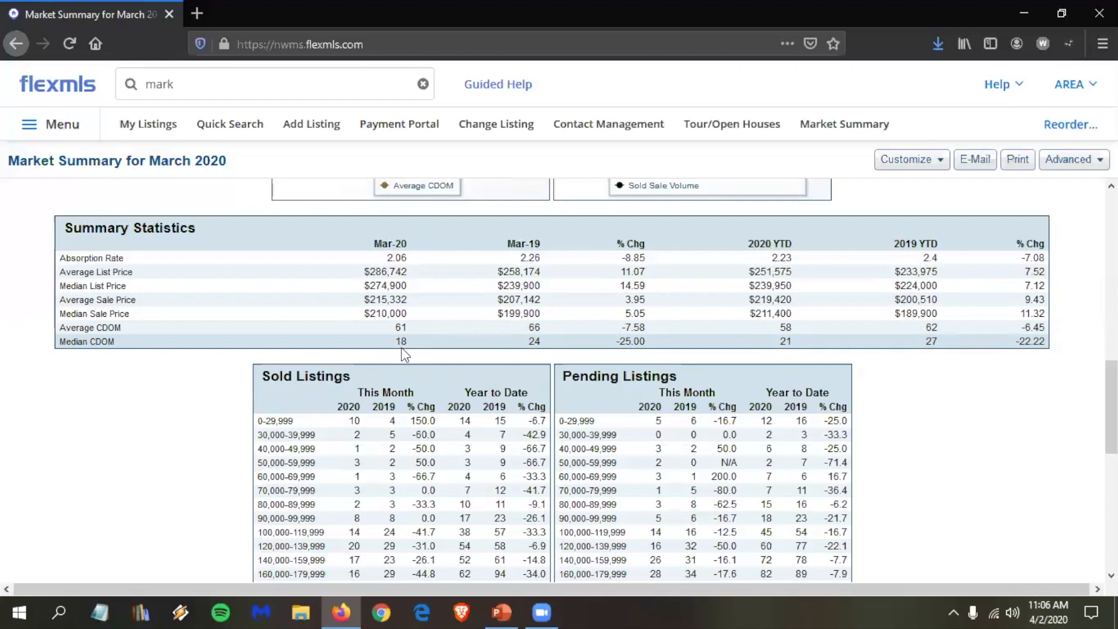
scroll(524, 346, down, 1)
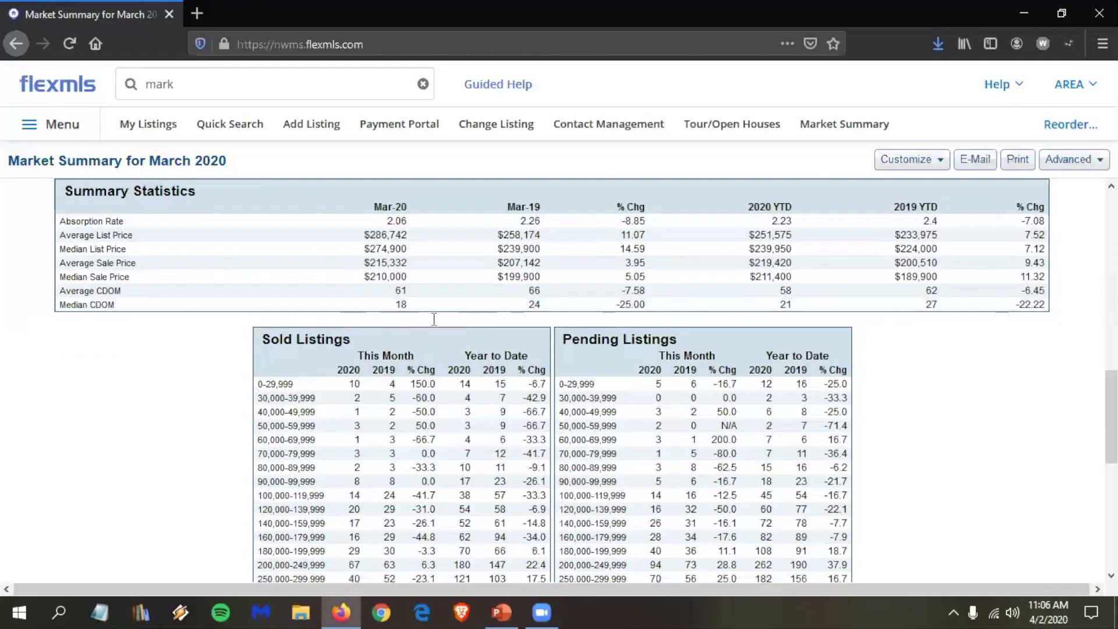
scroll(383, 268, down, 3)
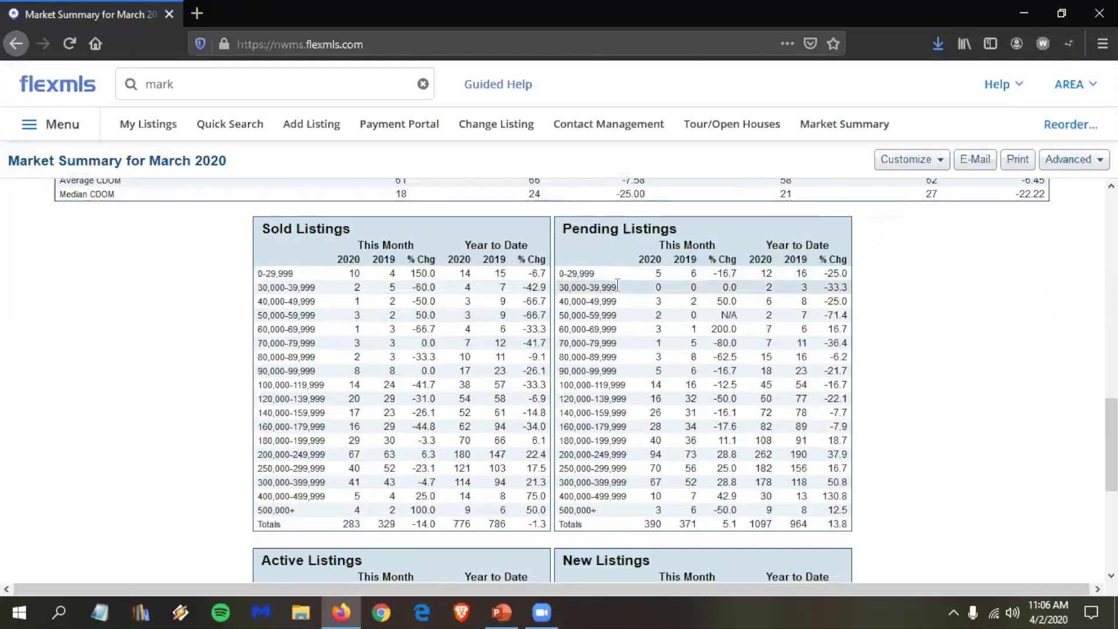
scroll(525, 395, down, 3)
scroll(526, 395, down, 2)
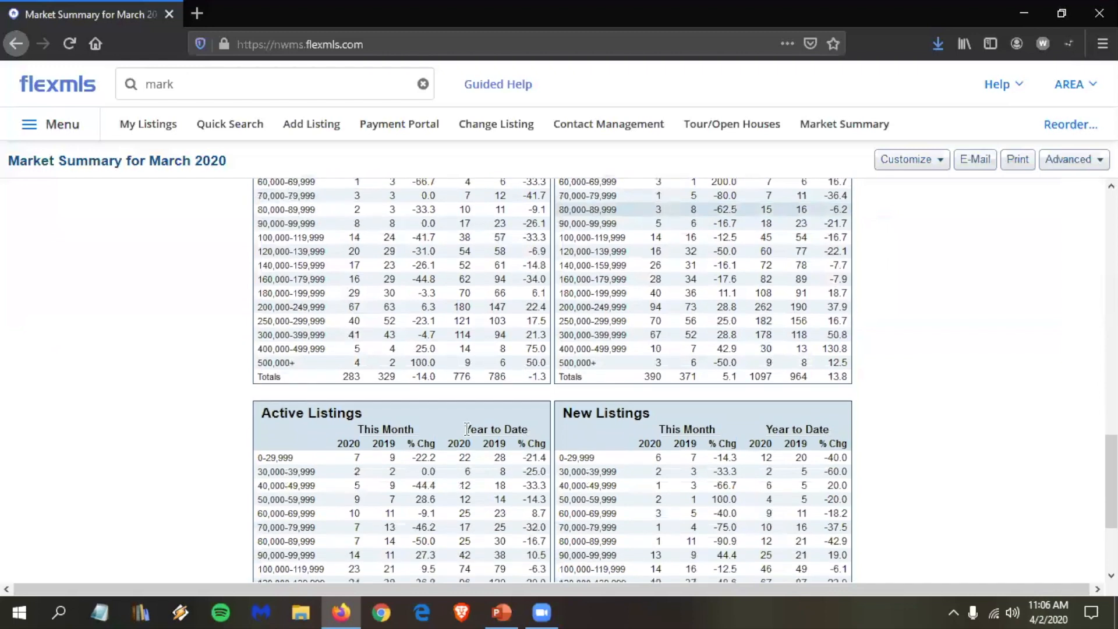
scroll(627, 421, down, 1)
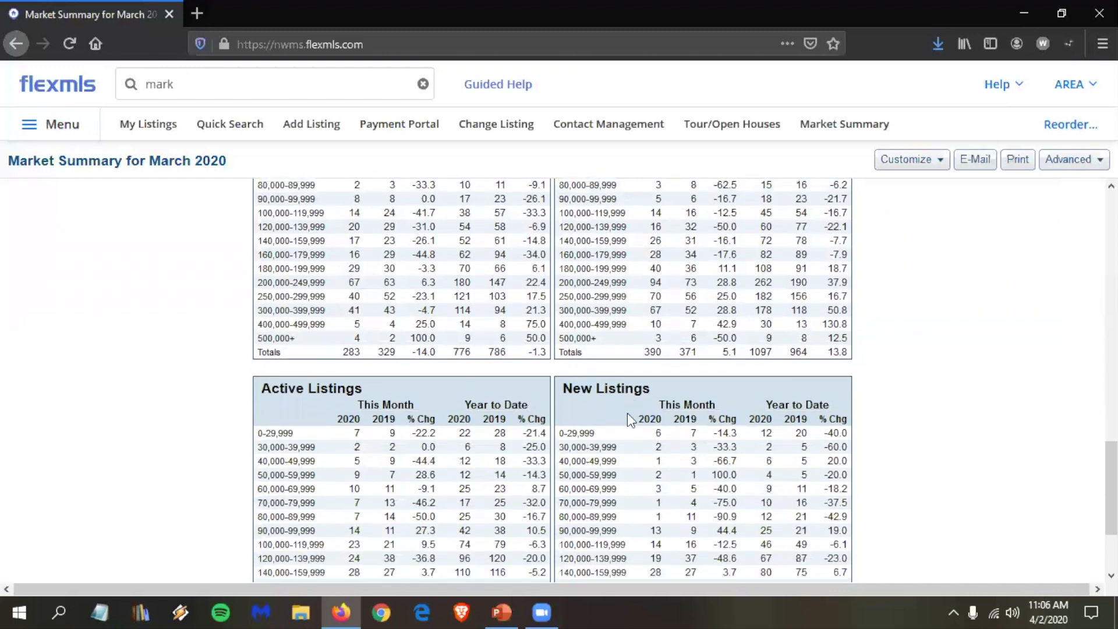
scroll(627, 414, down, 3)
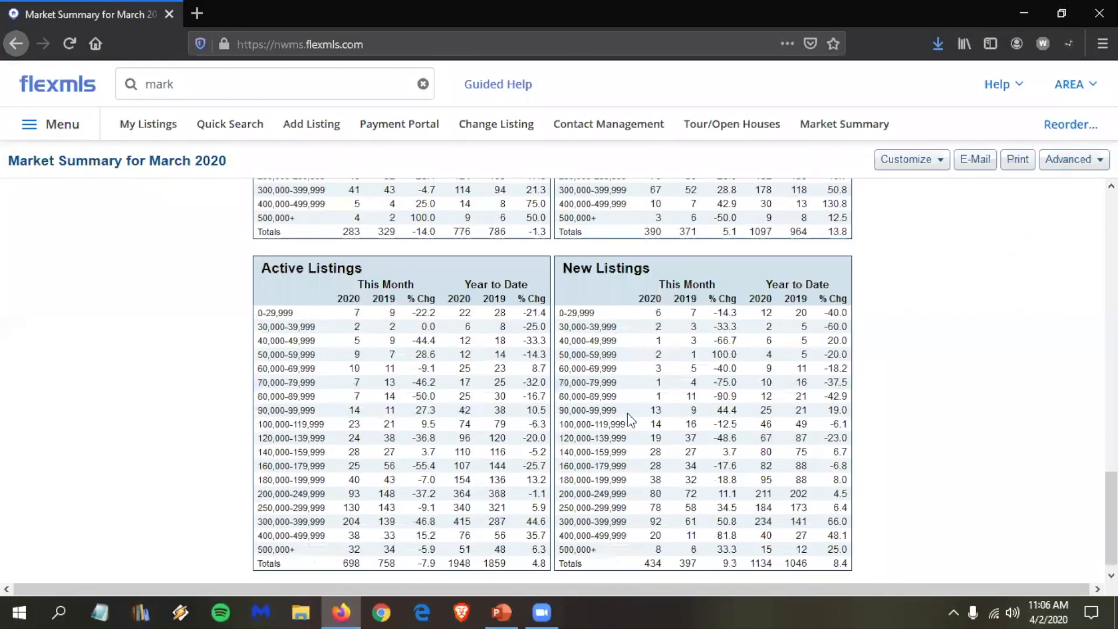
scroll(421, 294, up, 1)
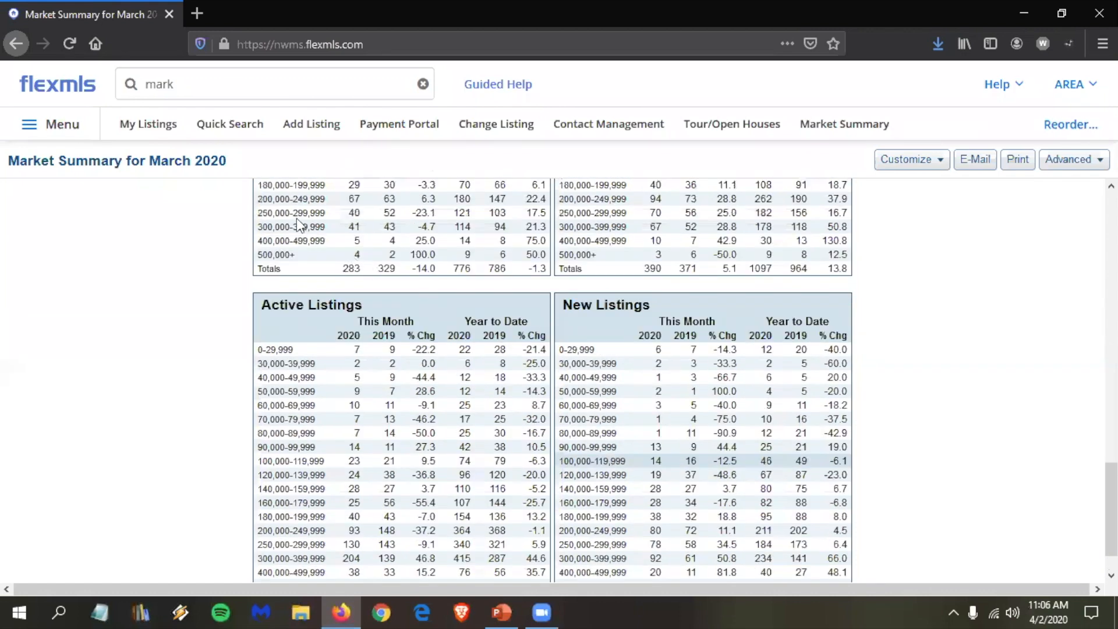
scroll(288, 212, up, 20)
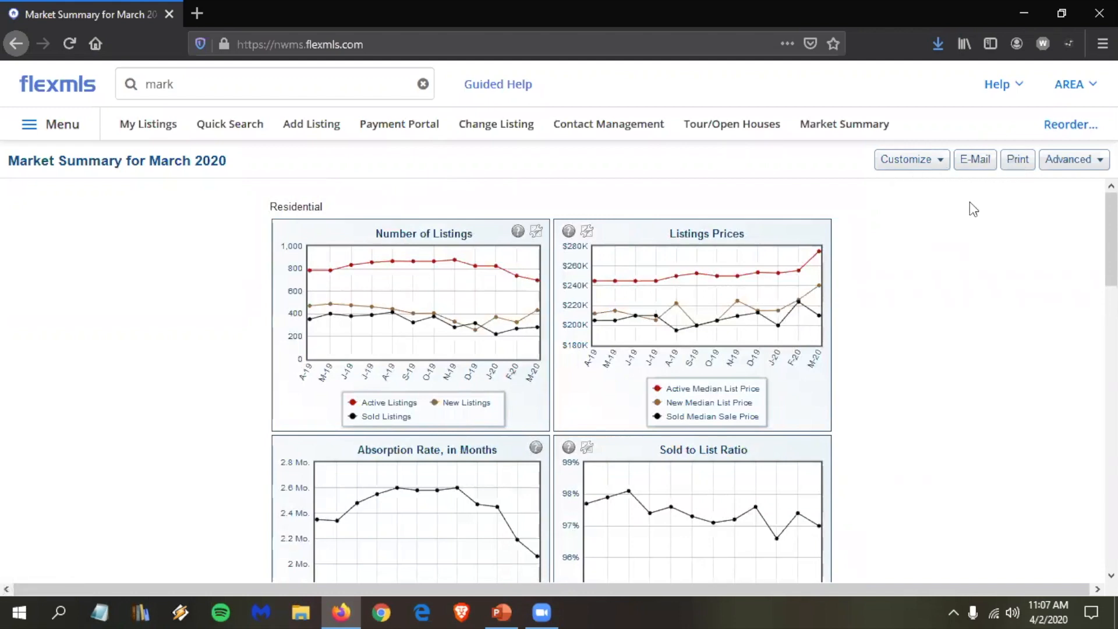
- Open the new location settings for customizing the market summary report
click(940, 163)
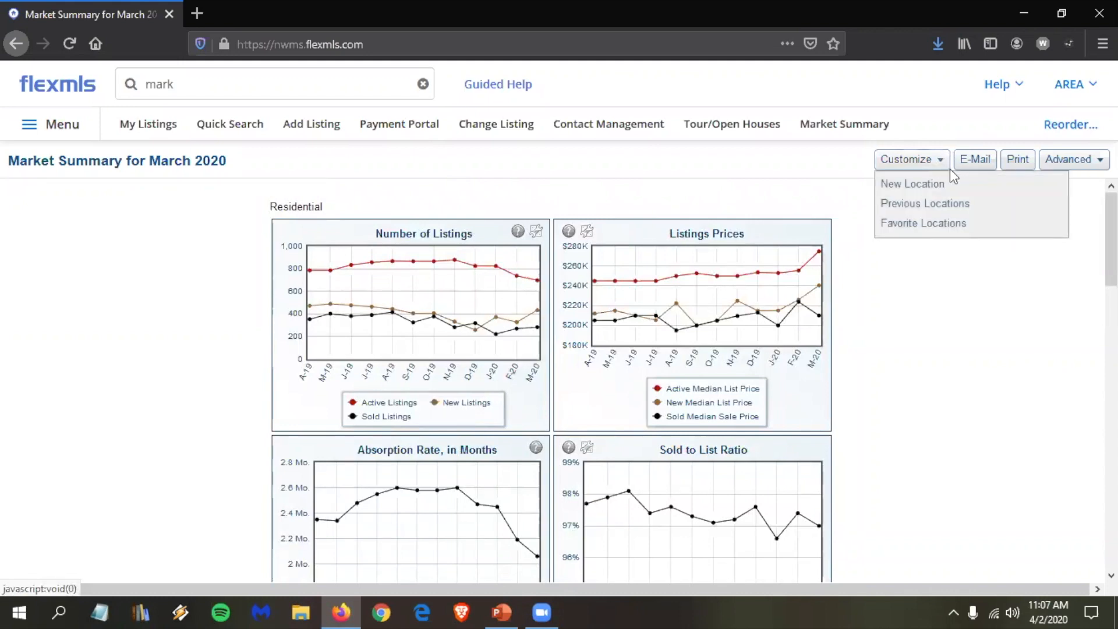
click(947, 171)
click(943, 169)
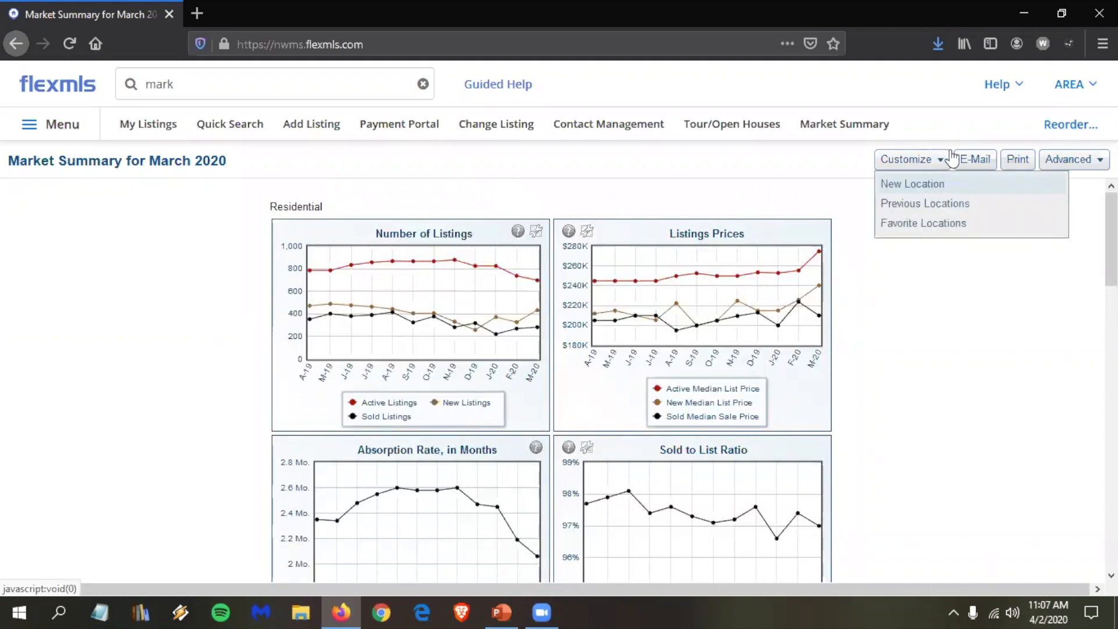
click(937, 185)
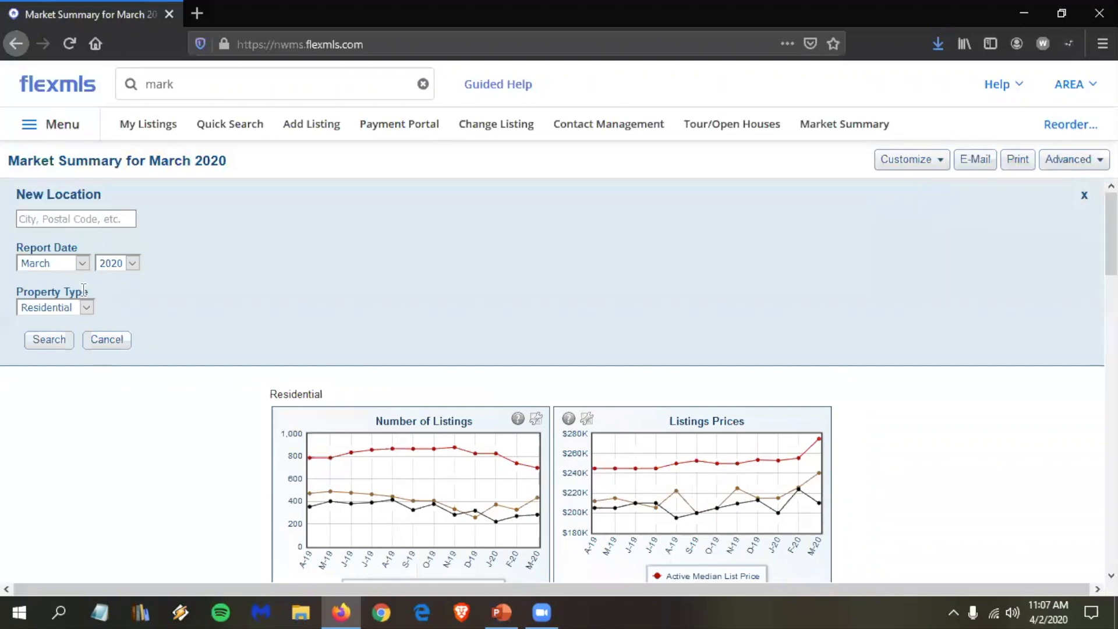
- Review the available property types and report years for the new location, keeping Residential and 2020
click(85, 309)
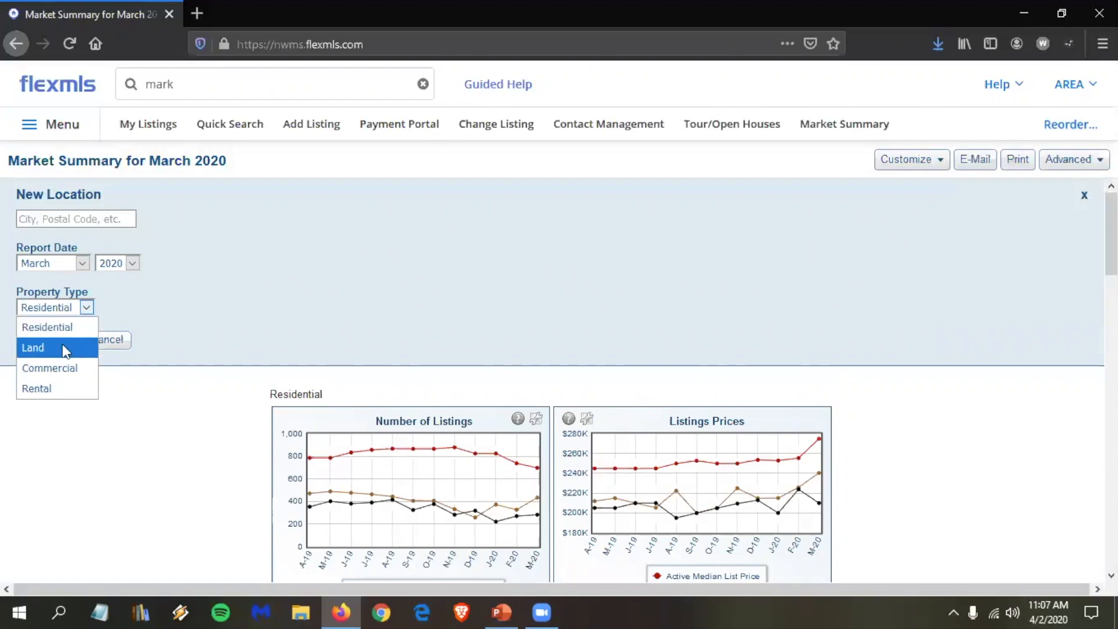
click(66, 326)
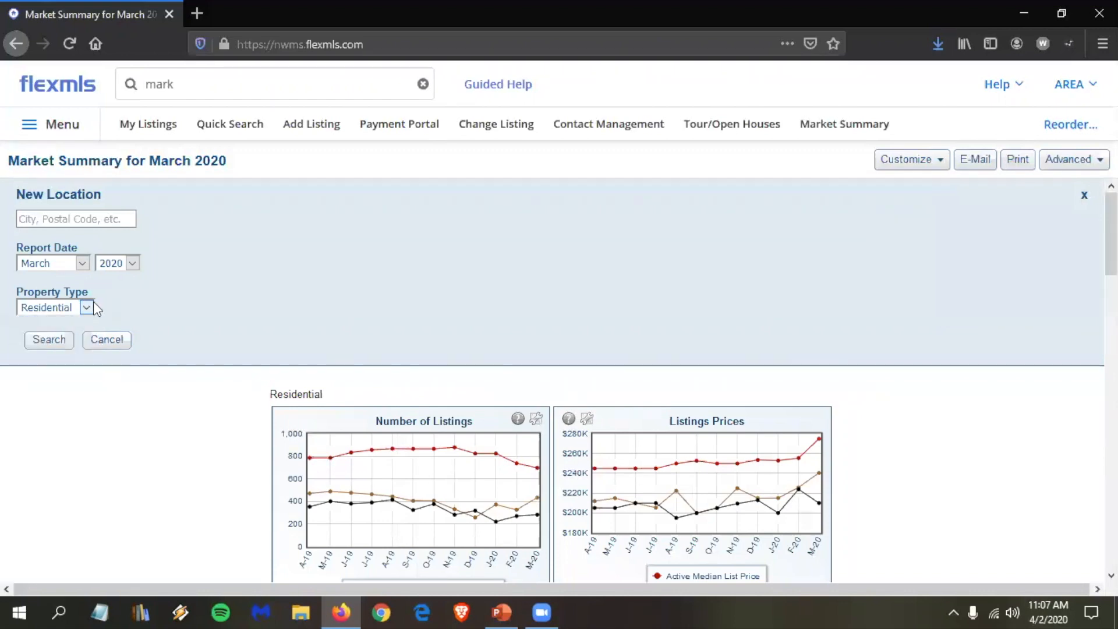
click(134, 263)
drag(135, 298, 155, 277)
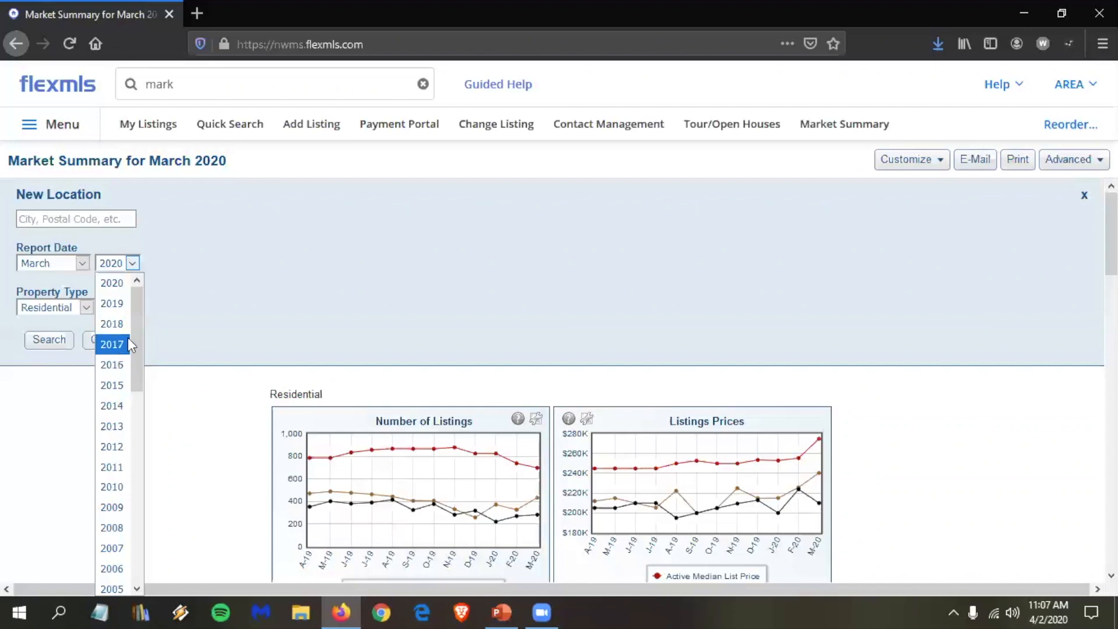
click(219, 286)
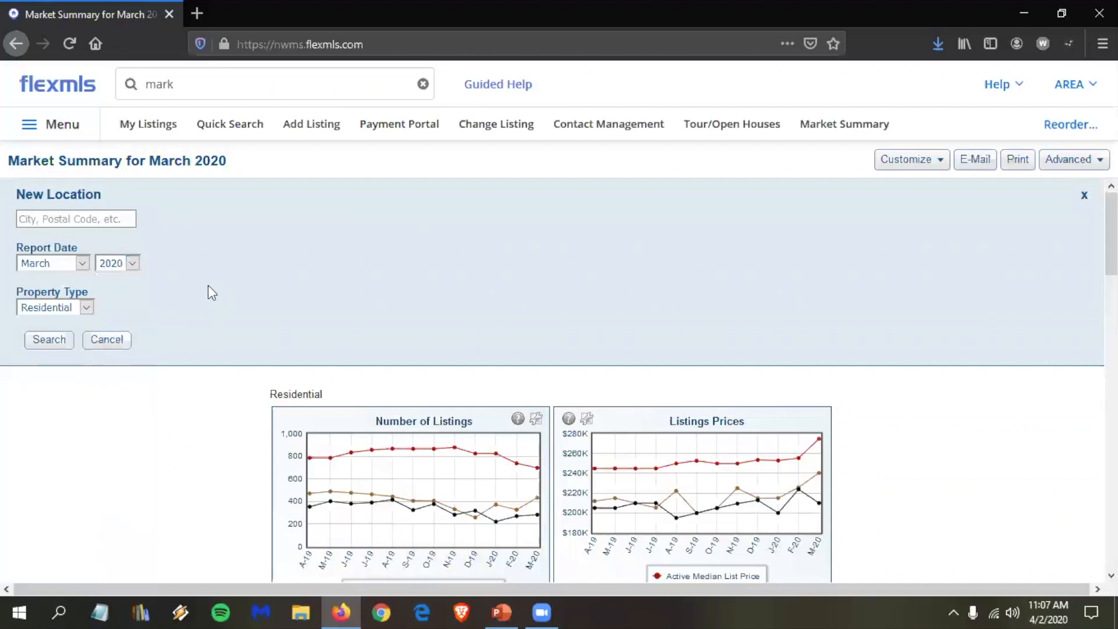
- Add the Cherry Hill subdivision as the location and run the residential market summary for March 2020
click(79, 218)
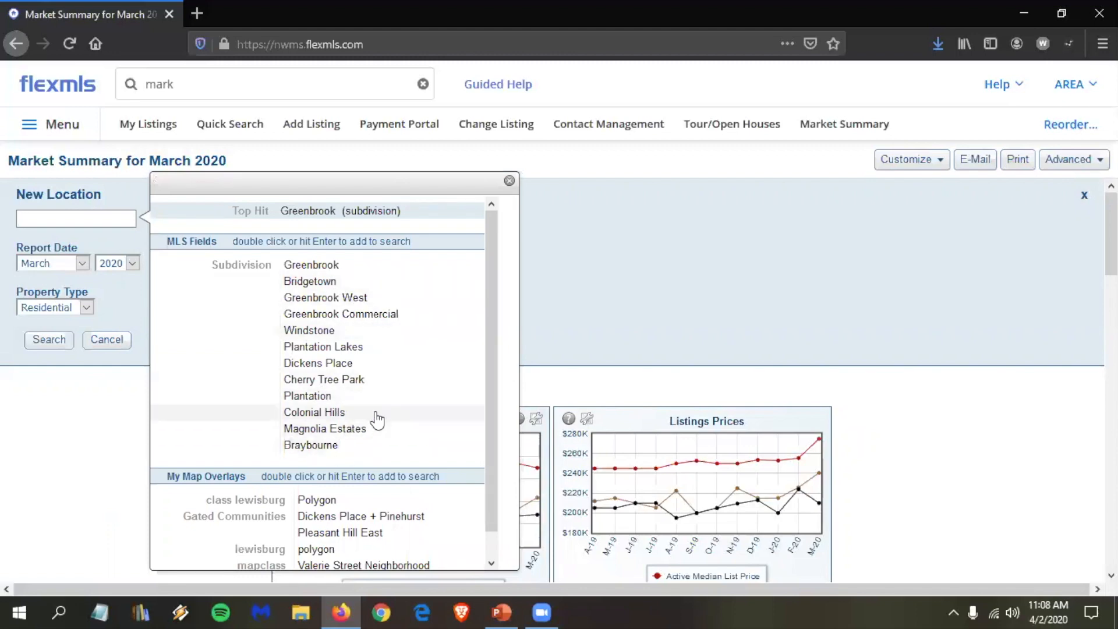
scroll(392, 319, down, 1)
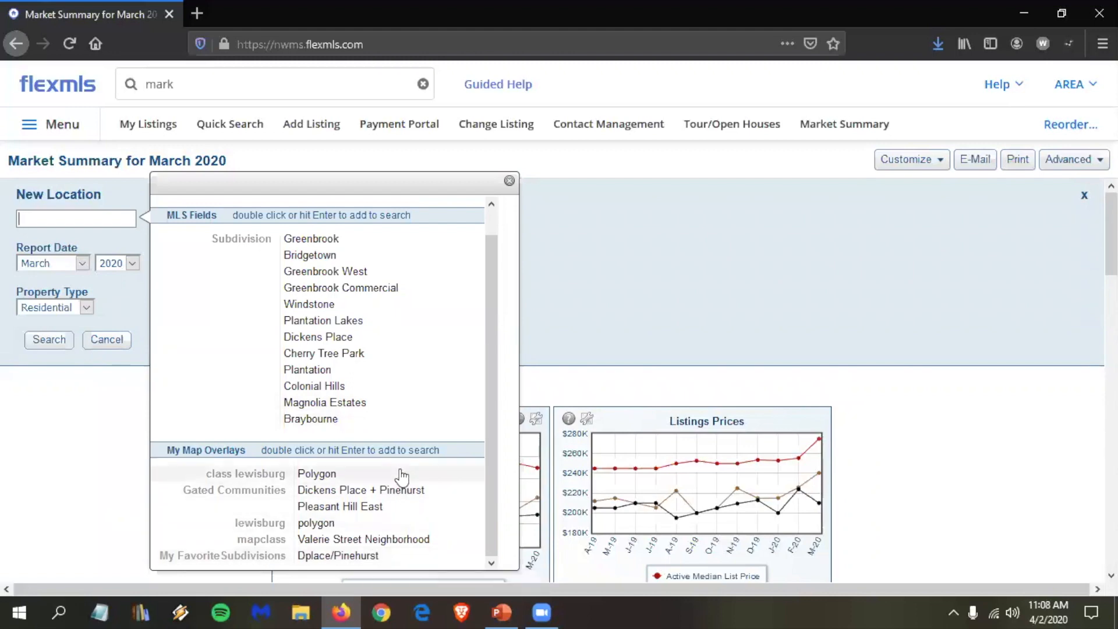
text(cheery)
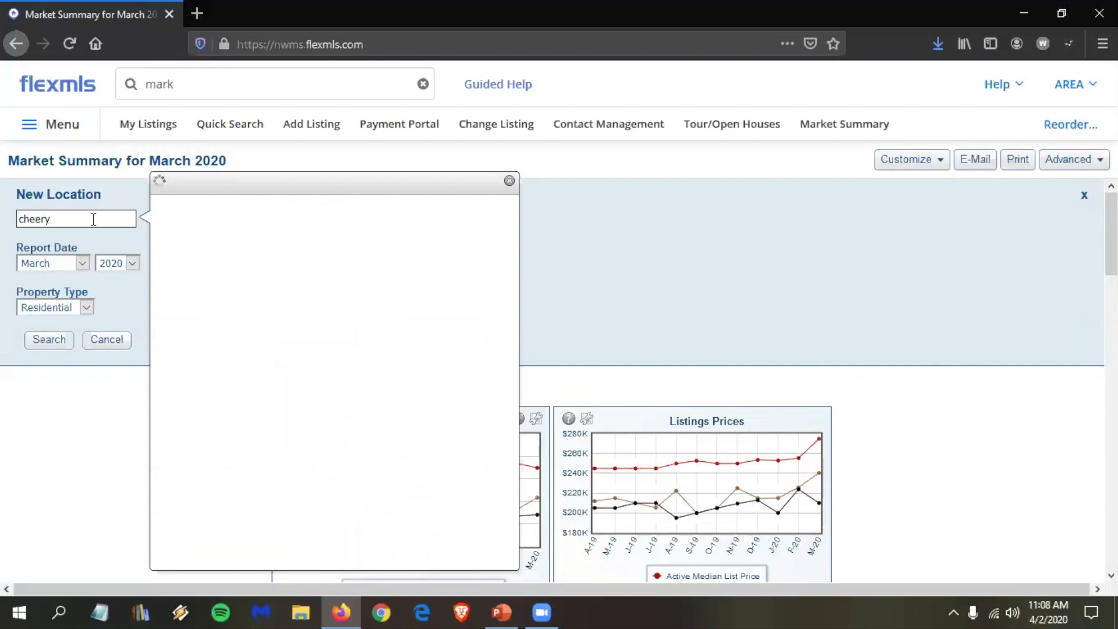
key(BackSpace)
key(BackSpace)
key(BackSpace)
text(rry)
key(BackSpace)
key(BackSpace)
text(ry h)
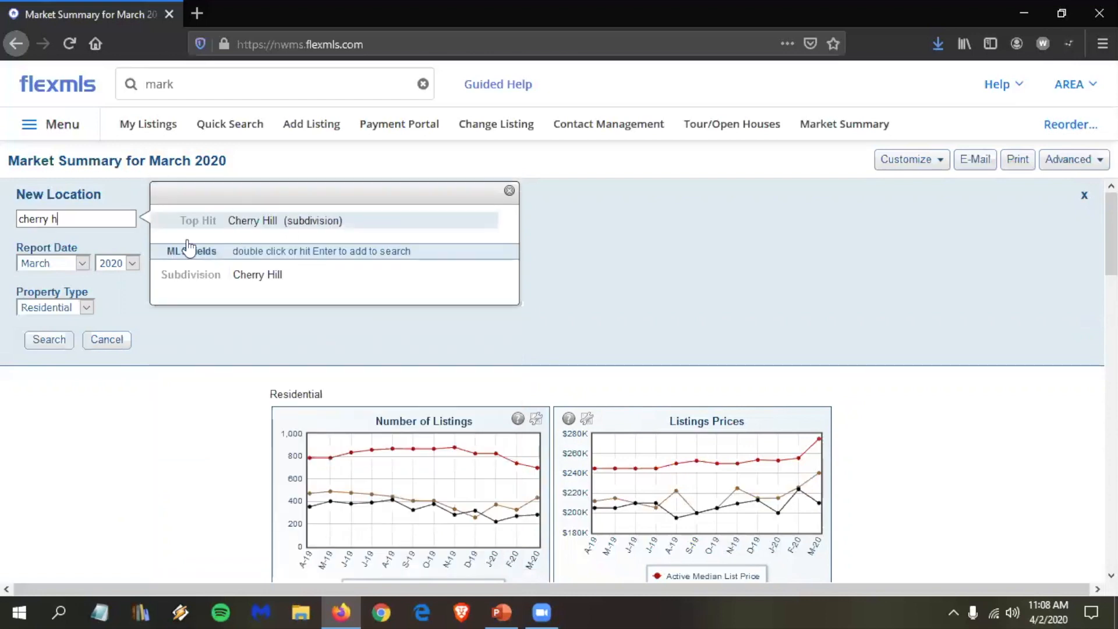
key(Return)
click(62, 373)
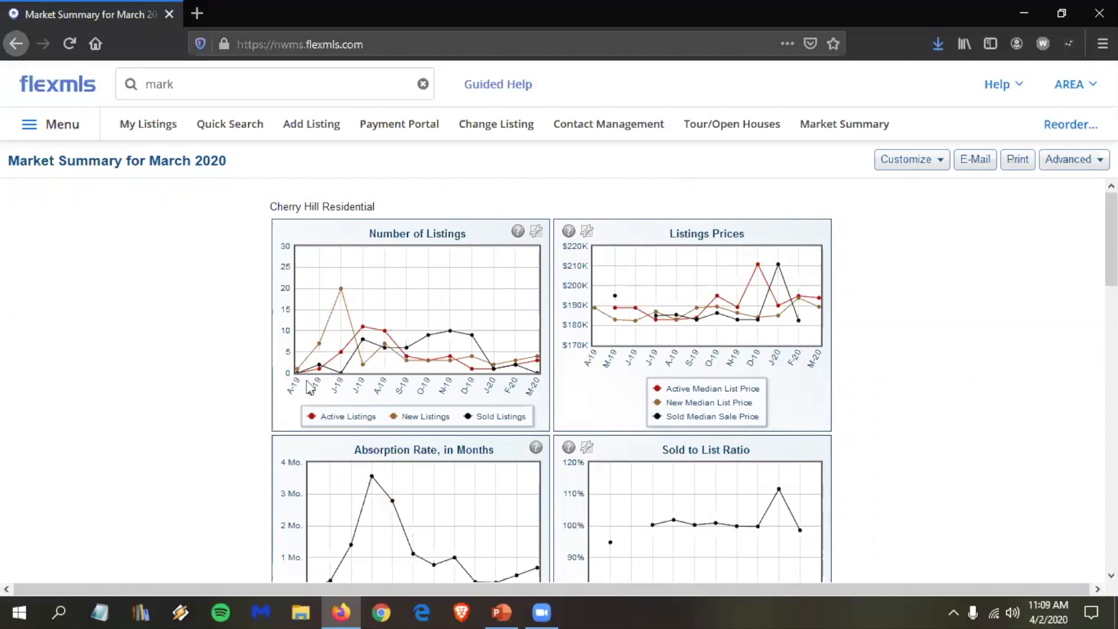
- Examine Cherry Hill's charts for number of listings, absorption rate, sold to list ratio, days on market and price volume
mouse_move(343, 292)
scroll(354, 329, down, 2)
scroll(354, 330, down, 2)
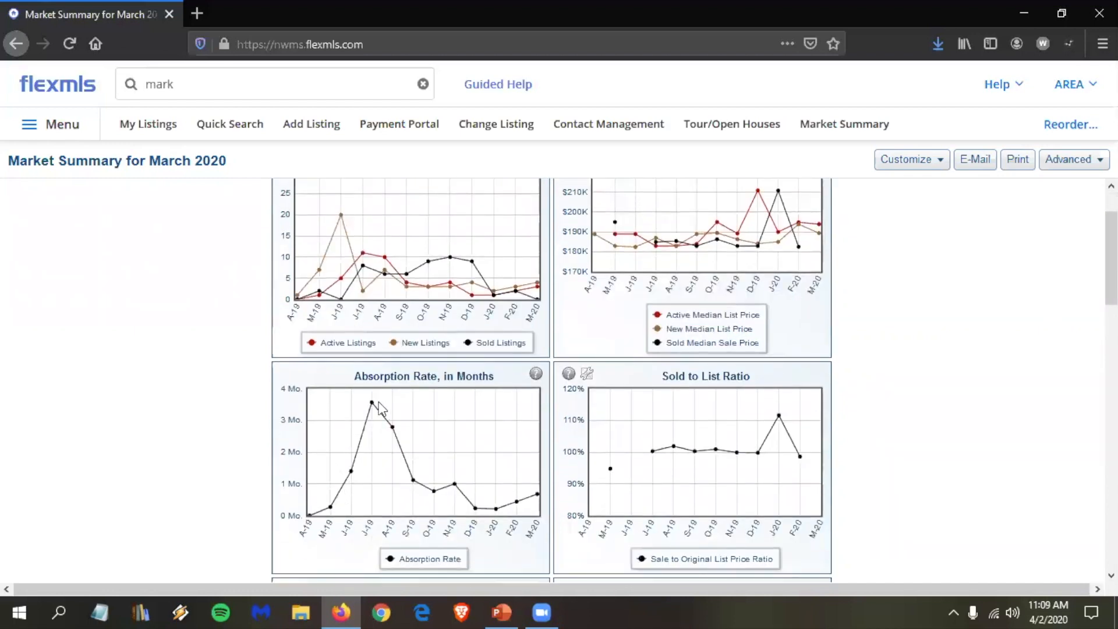
mouse_move(373, 403)
mouse_move(783, 420)
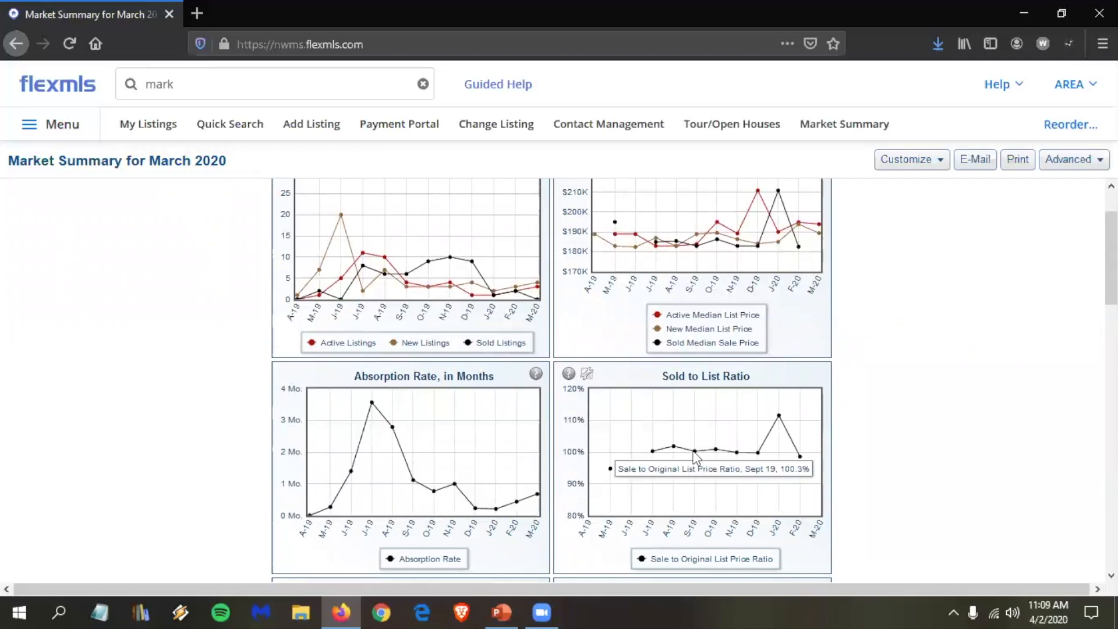
scroll(711, 424, down, 1)
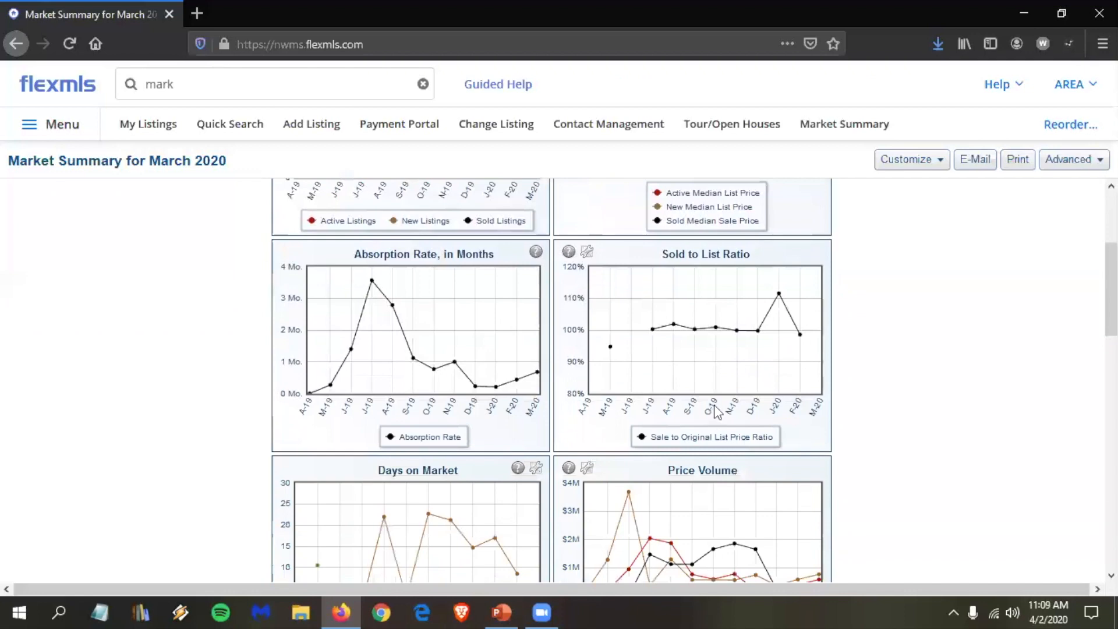
scroll(565, 432, down, 3)
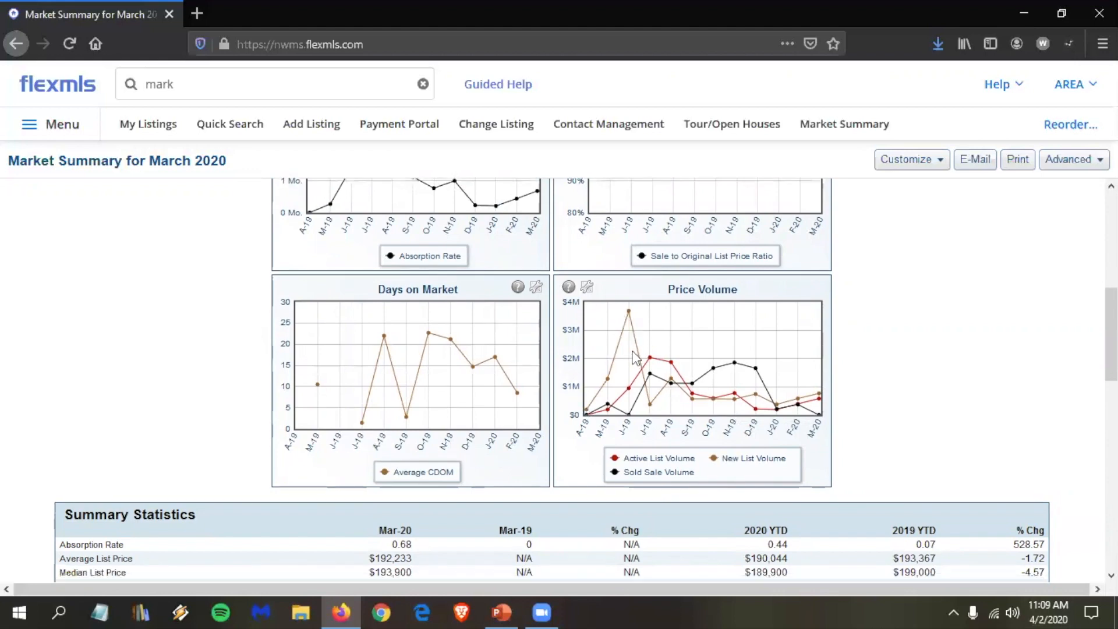
- Examine Cherry Hill's Summary Statistics and its price-range tables for sold, pending, active and new listings
scroll(617, 305, down, 3)
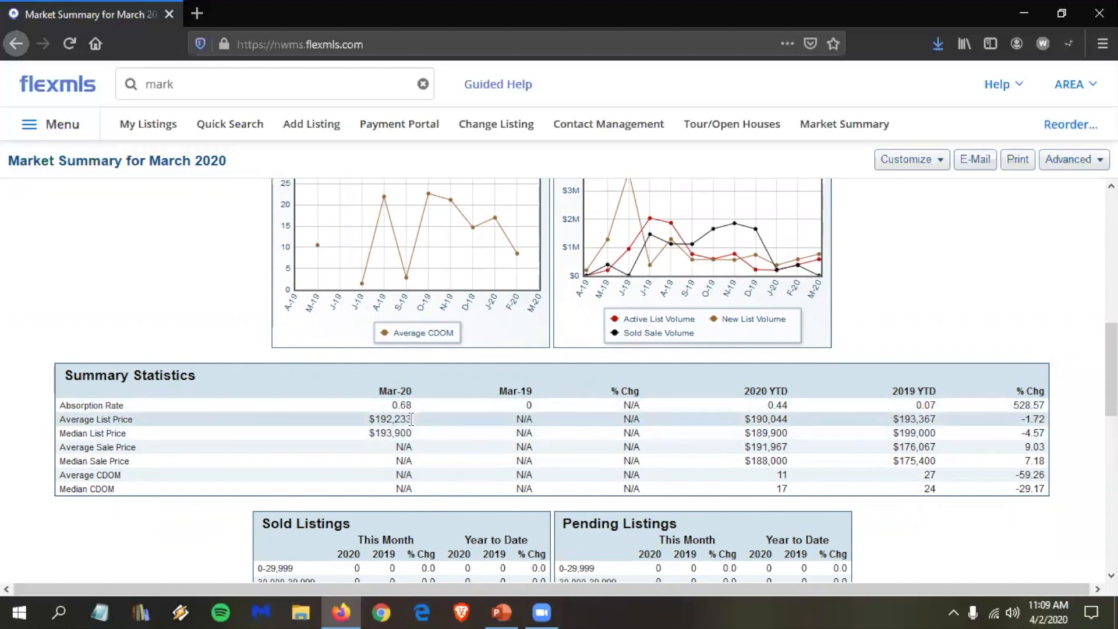
scroll(411, 425, down, 3)
scroll(416, 411, down, 3)
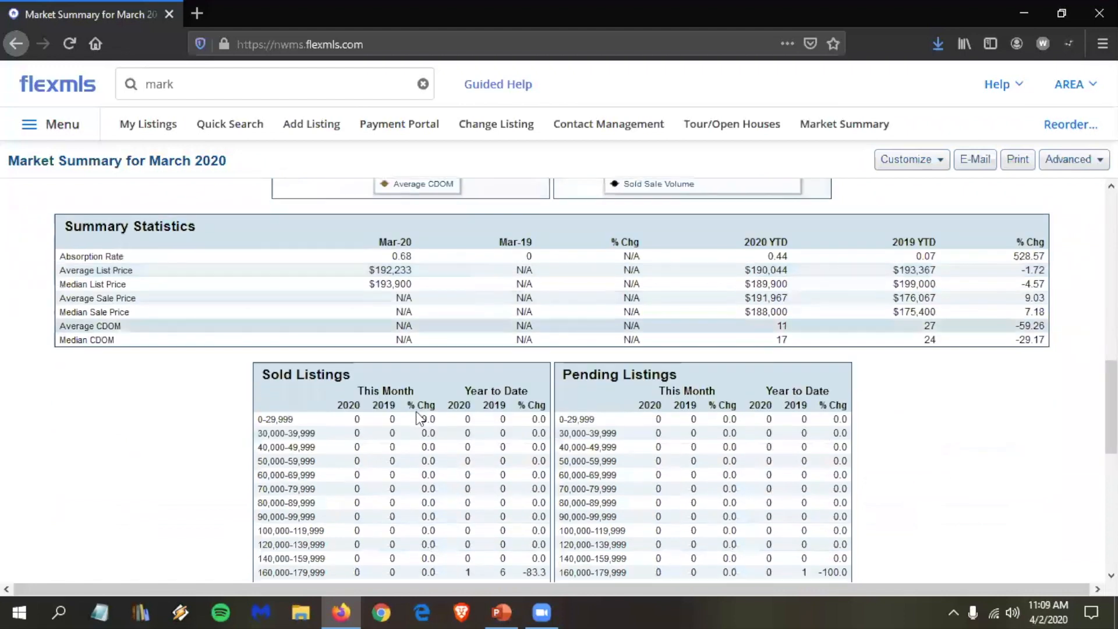
scroll(415, 412, down, 9)
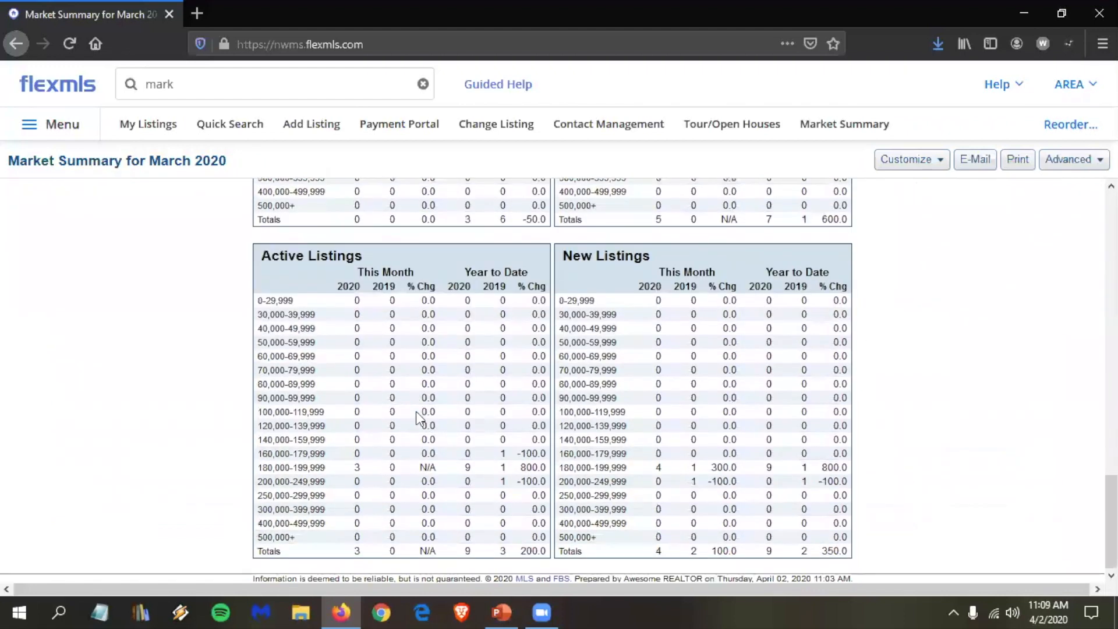
scroll(418, 418, up, 10)
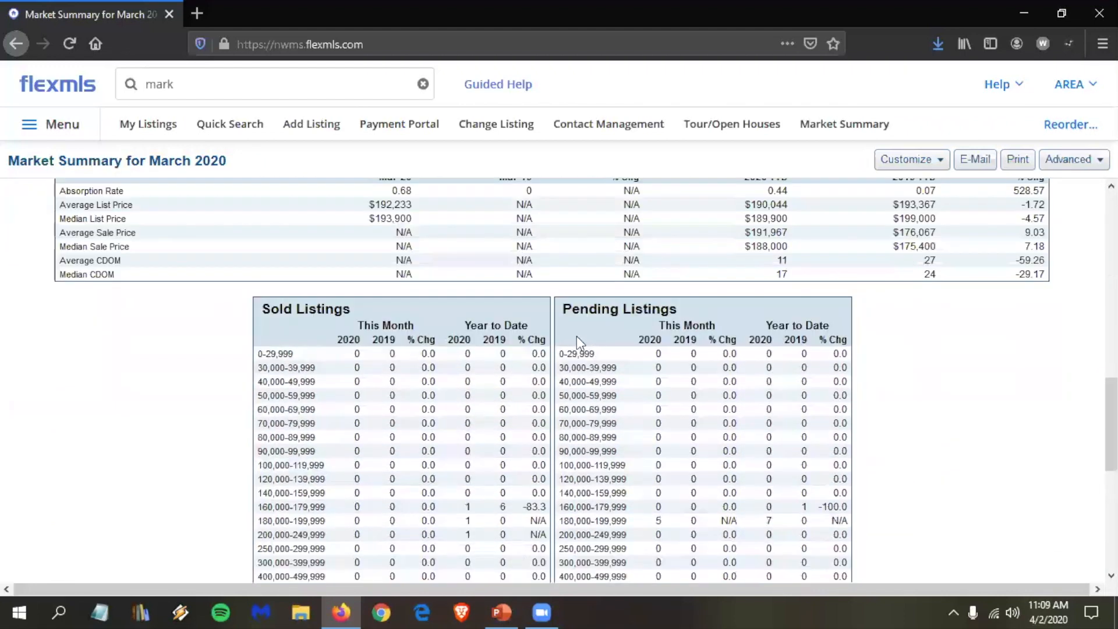
- Run the market summary for a new location, the Cherry Tree Park subdivision, using March 2020 and Residential
scroll(576, 337, up, 6)
click(938, 159)
click(917, 185)
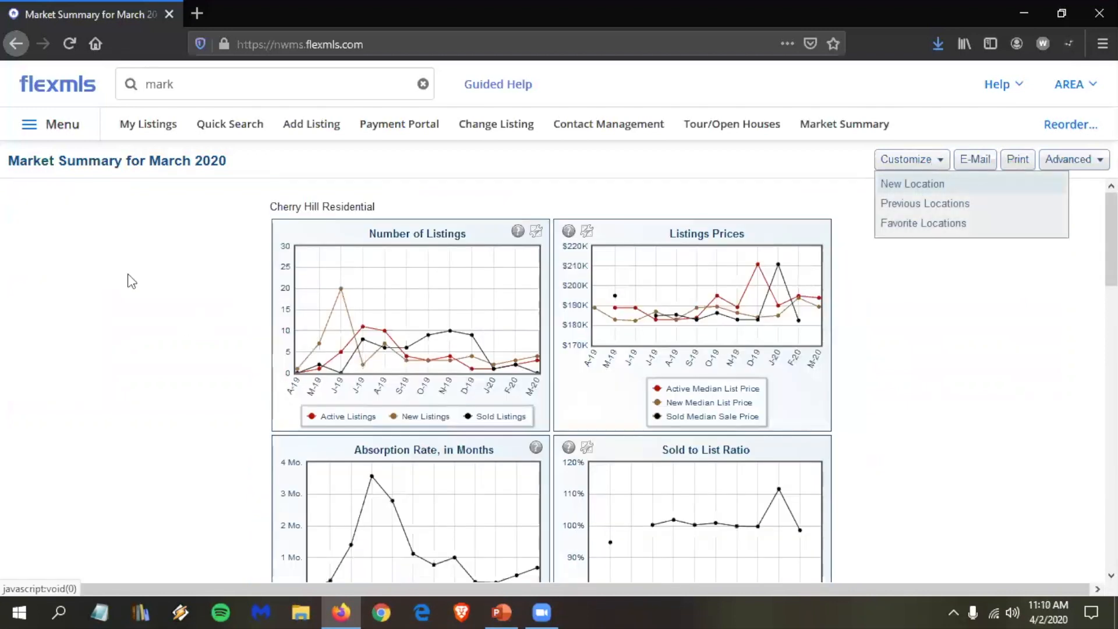
click(87, 220)
text(ch)
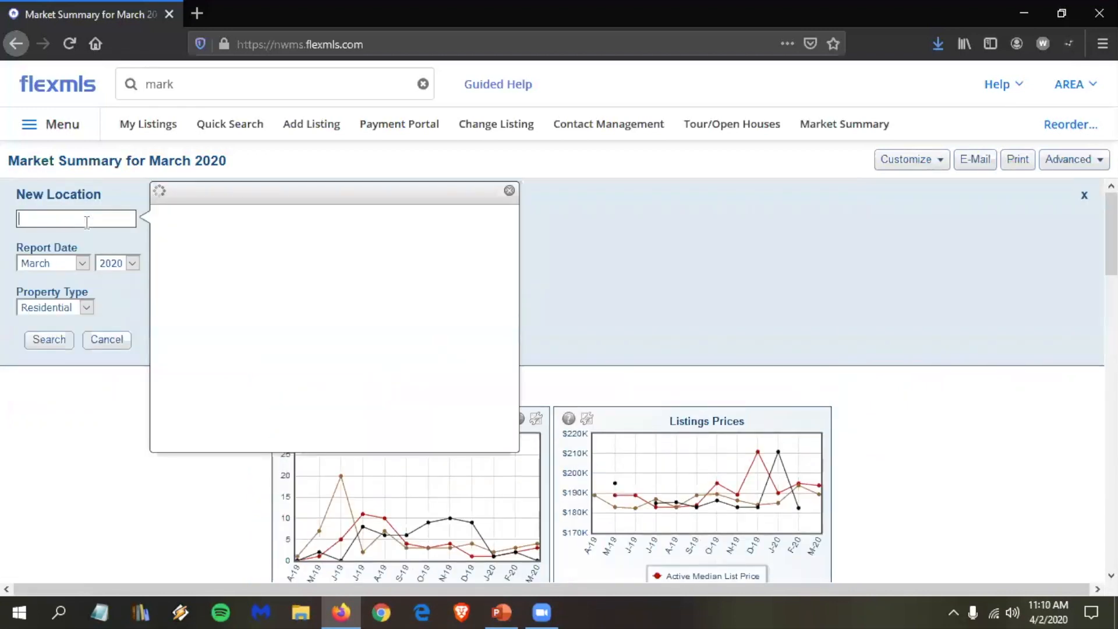
text(erry)
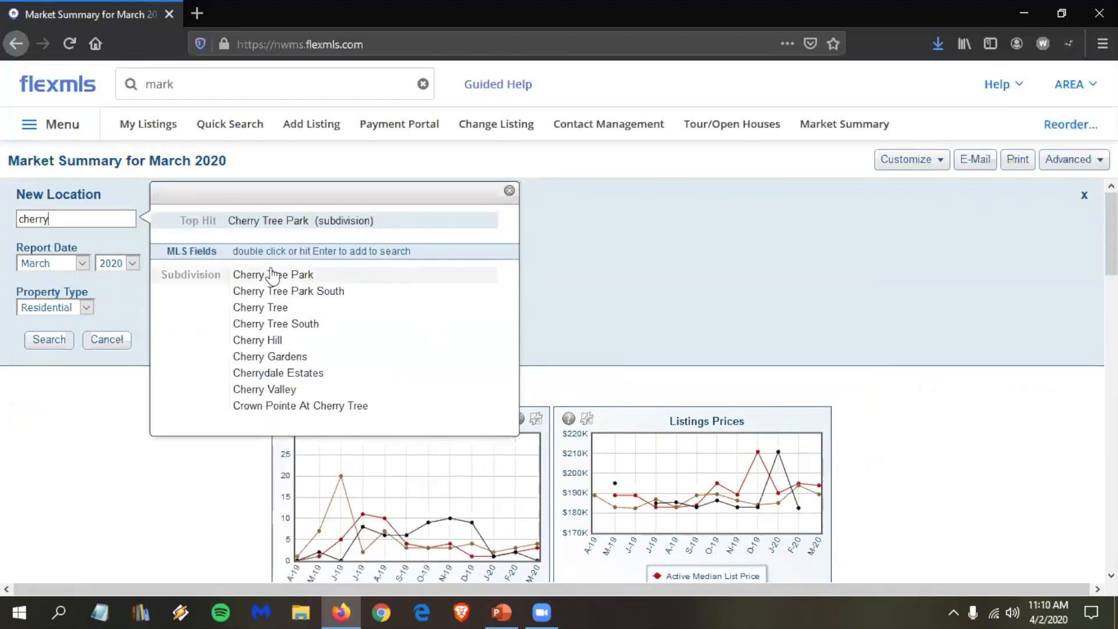
double_click(256, 275)
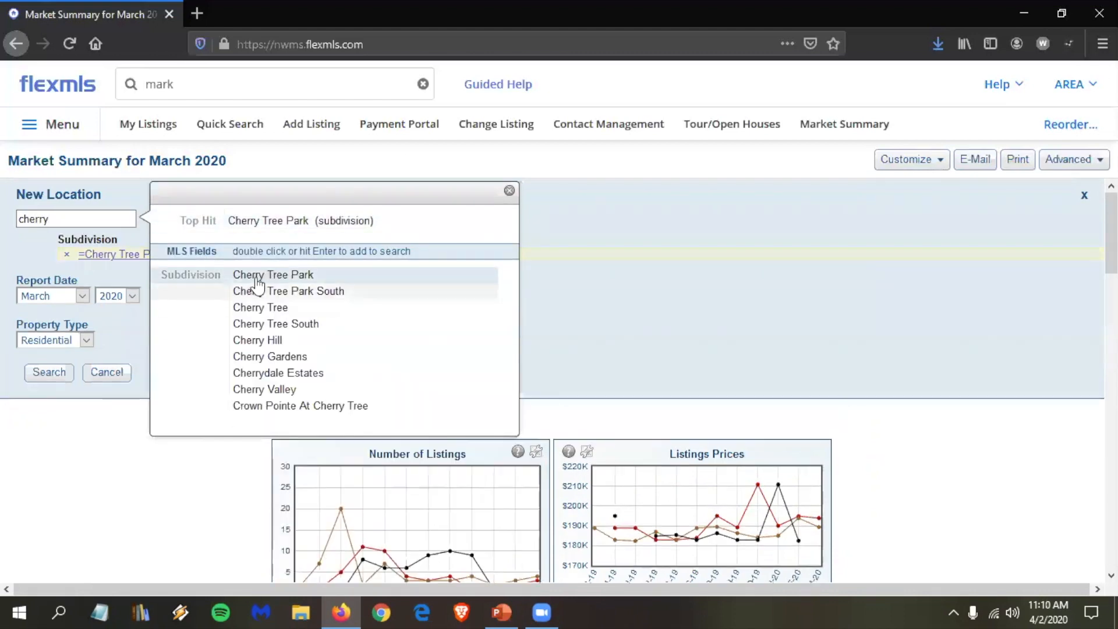
click(58, 376)
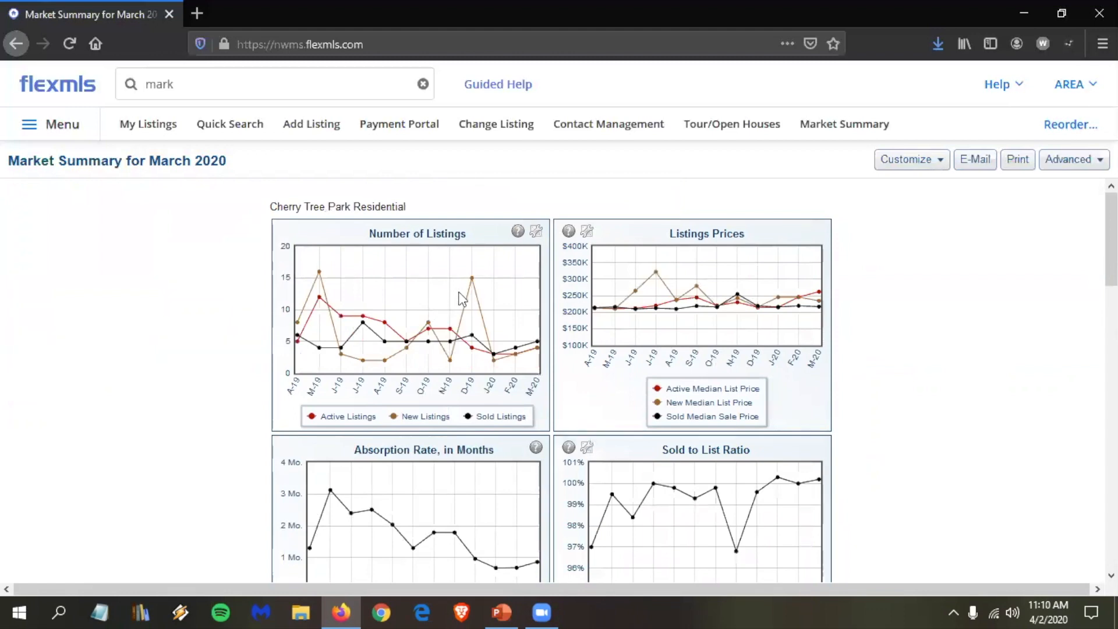
- Try the Number of Listings chart's customization options, and hide and restore its Active Listings line
click(535, 231)
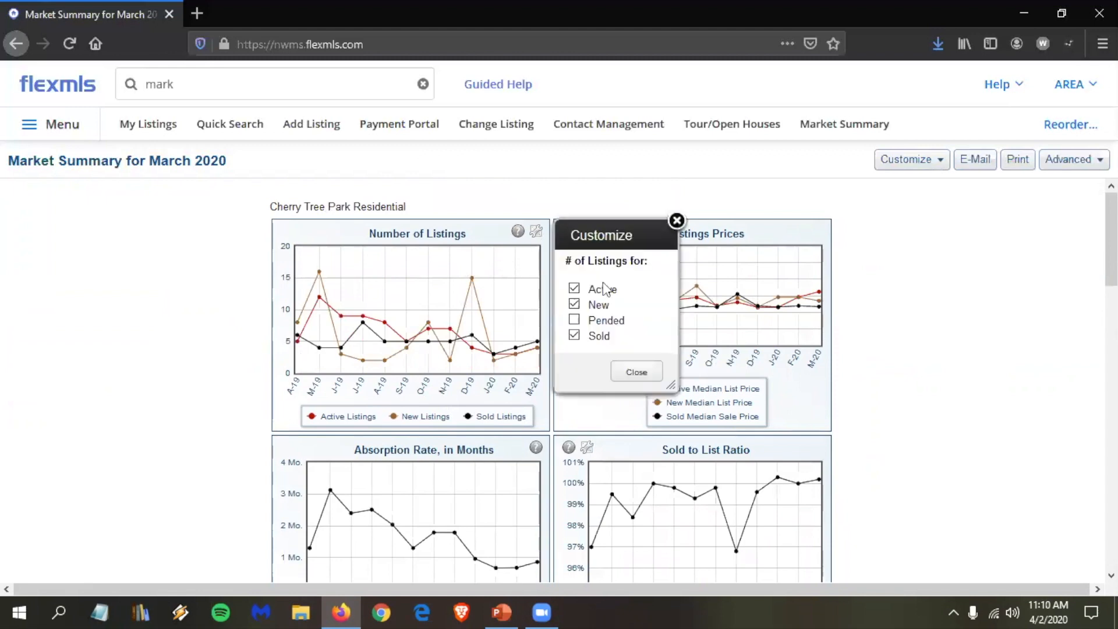
click(594, 319)
click(636, 372)
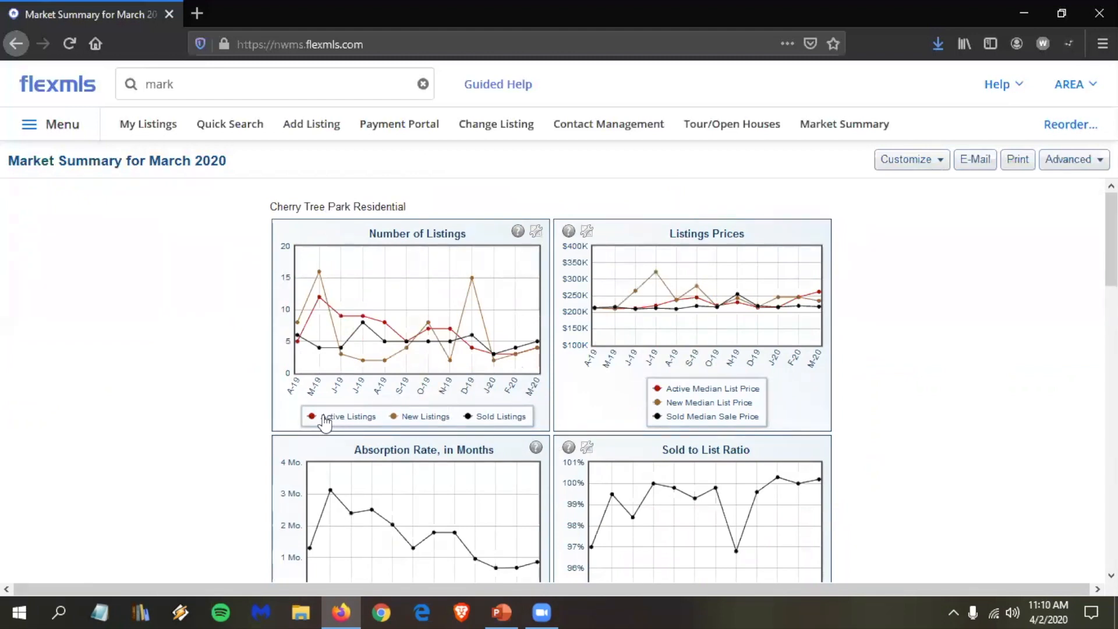
click(350, 420)
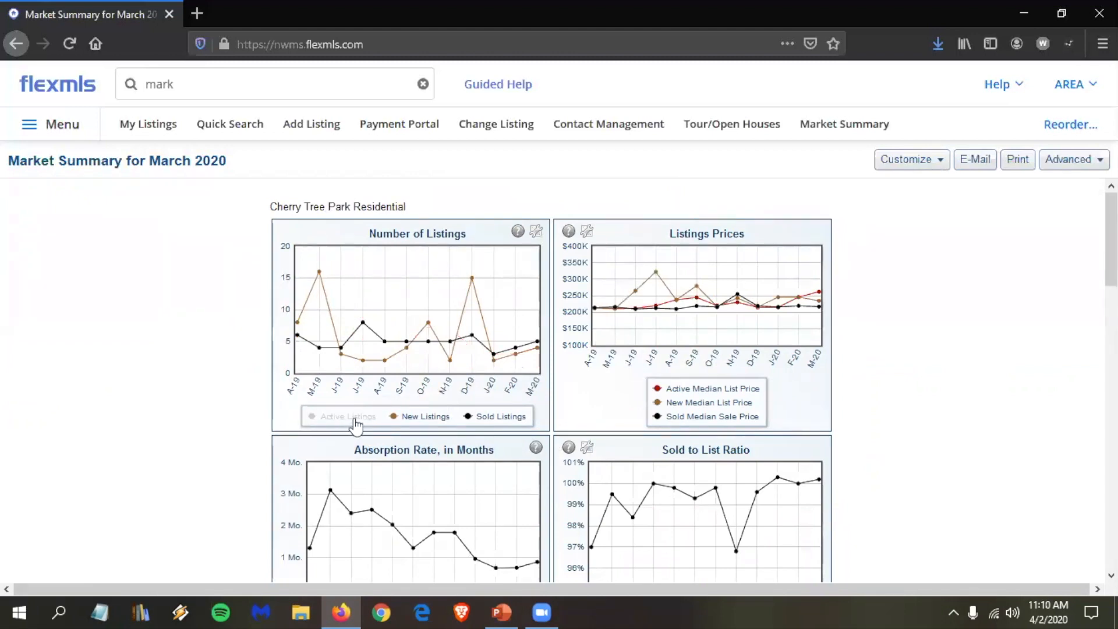
click(357, 422)
- Examine Cherry Tree Park's charts, Summary Statistics and the price-range tables for sold and pending listings
scroll(435, 317, down, 3)
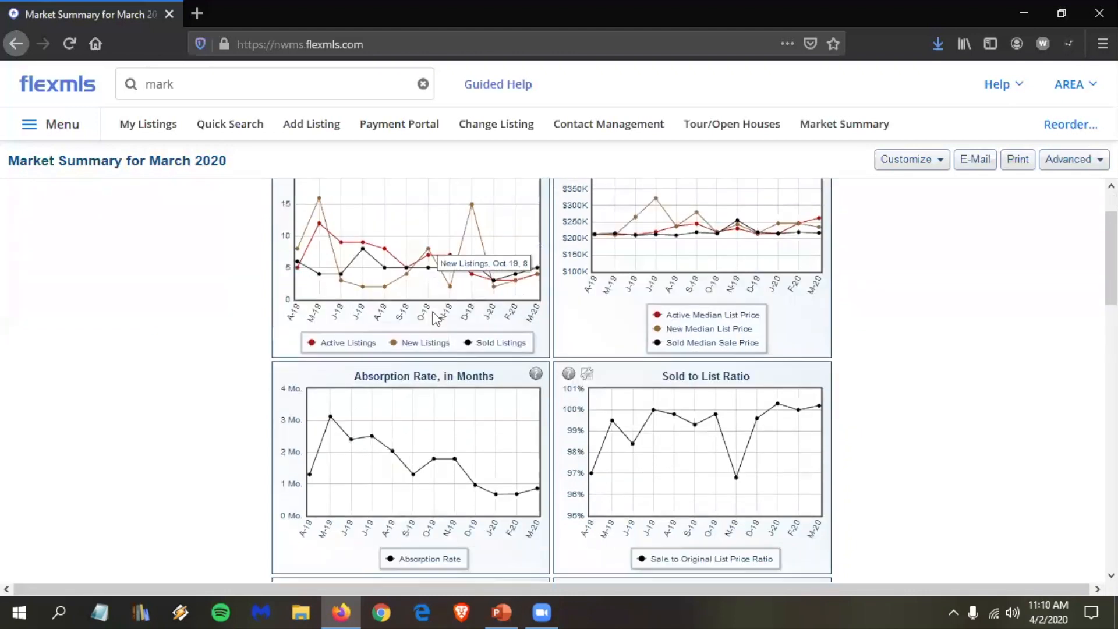
scroll(442, 276, down, 3)
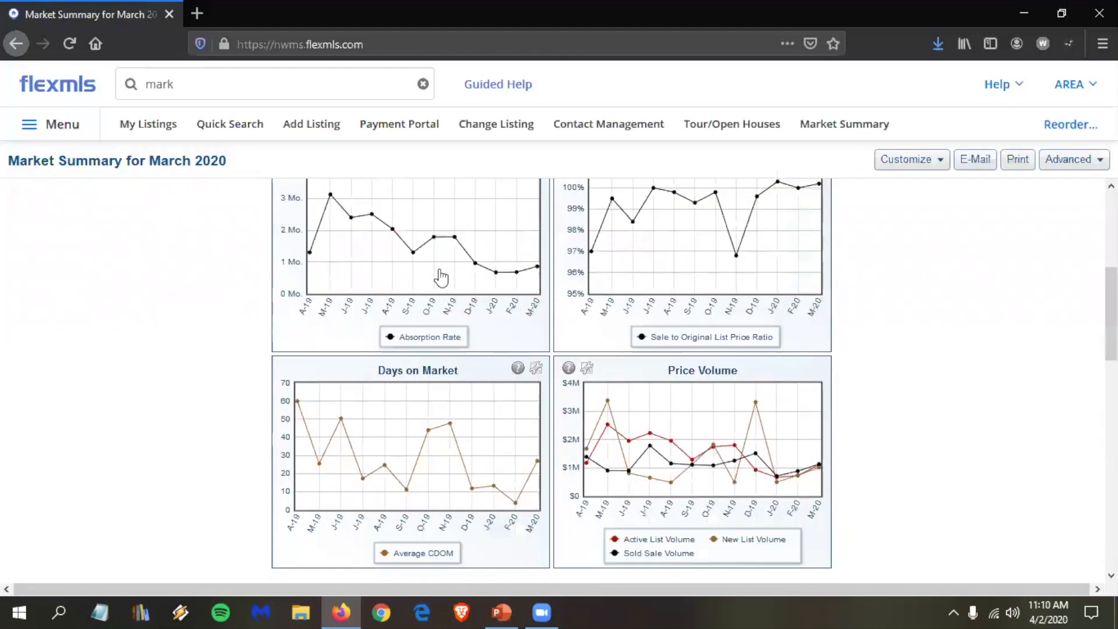
scroll(442, 276, down, 2)
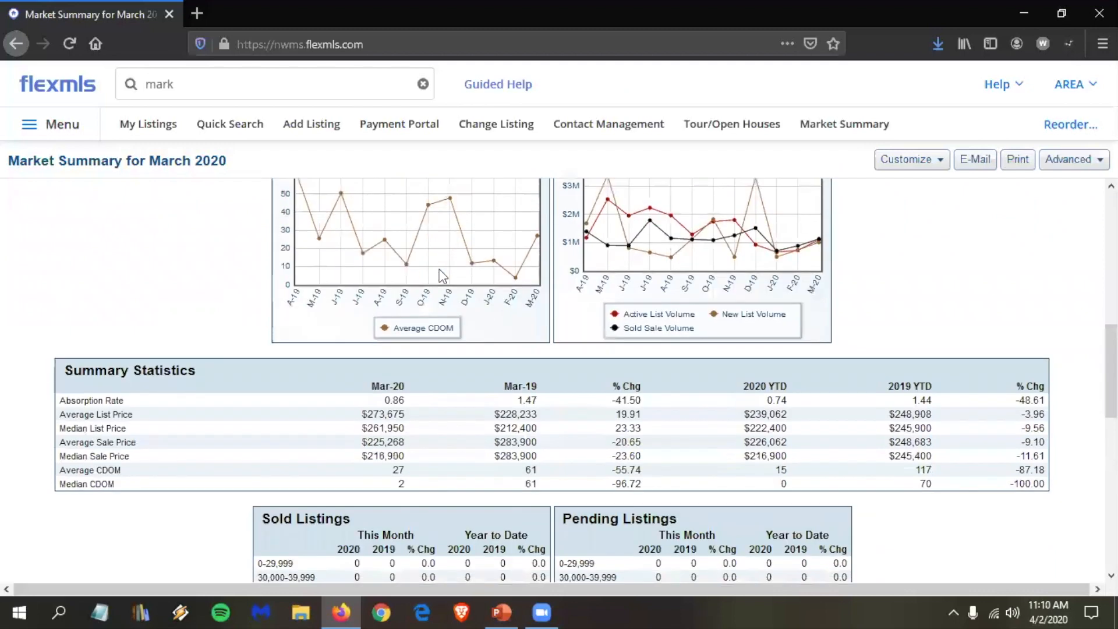
scroll(234, 263, down, 2)
scroll(256, 278, down, 1)
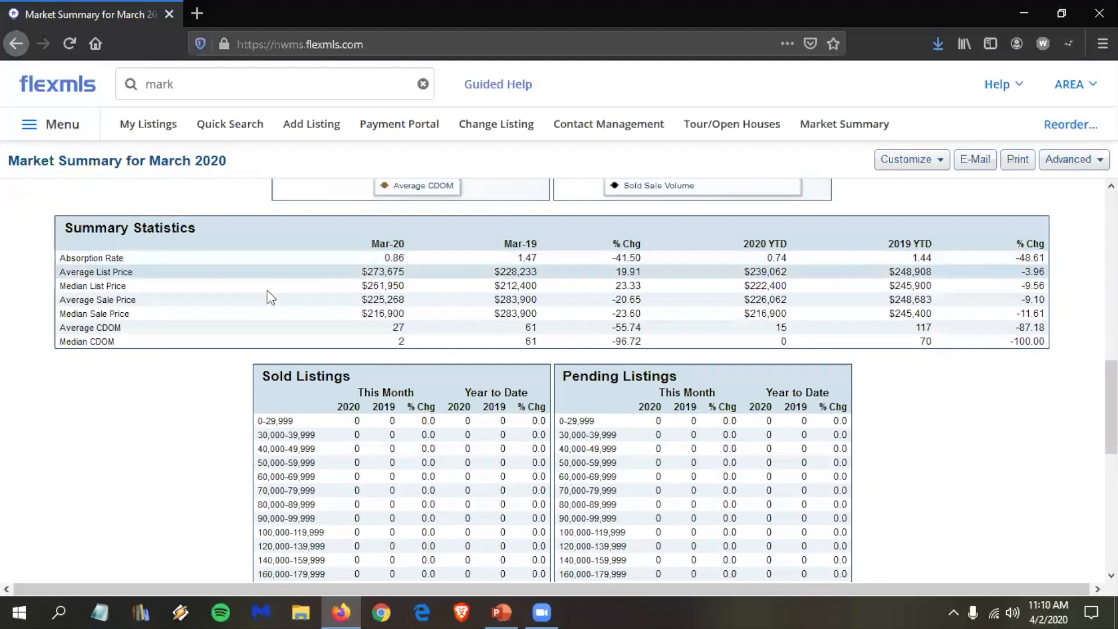
scroll(267, 290, up, 3)
scroll(82, 369, up, 12)
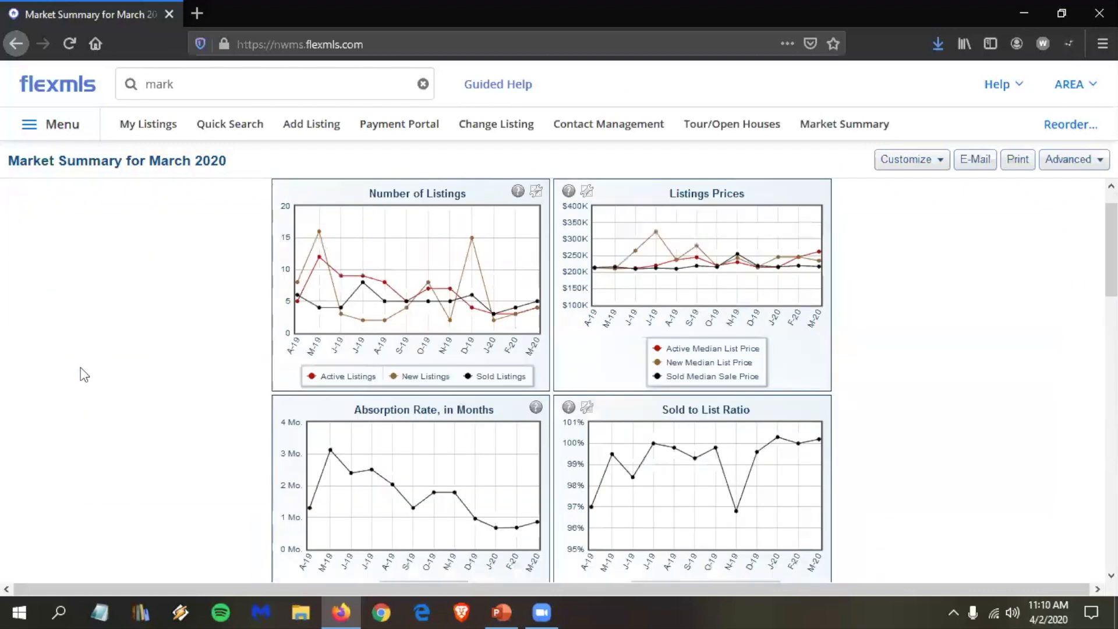
scroll(326, 350, down, 4)
scroll(538, 345, down, 6)
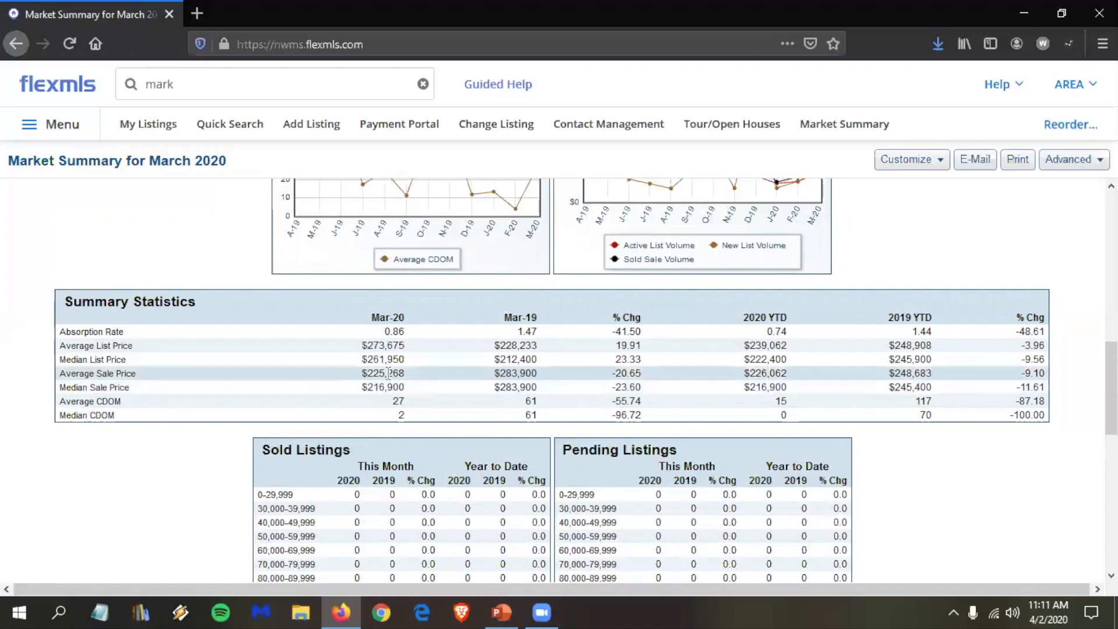
scroll(393, 375, down, 4)
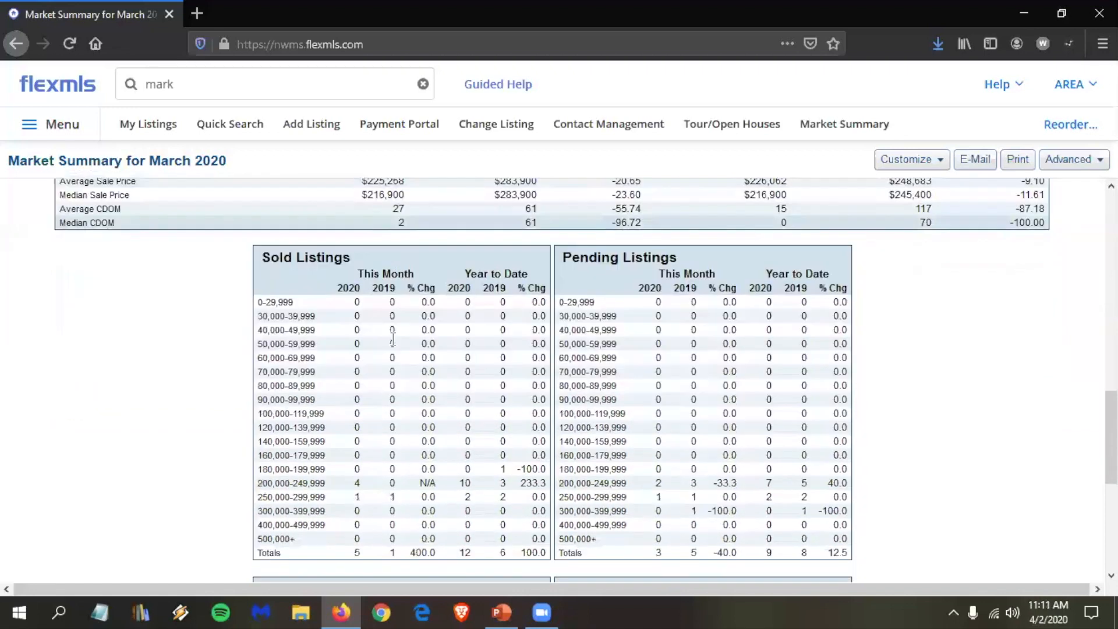
- Run the market summary for a new location, the city of Olive Branch, using March 2020 and Residential
scroll(393, 339, up, 1)
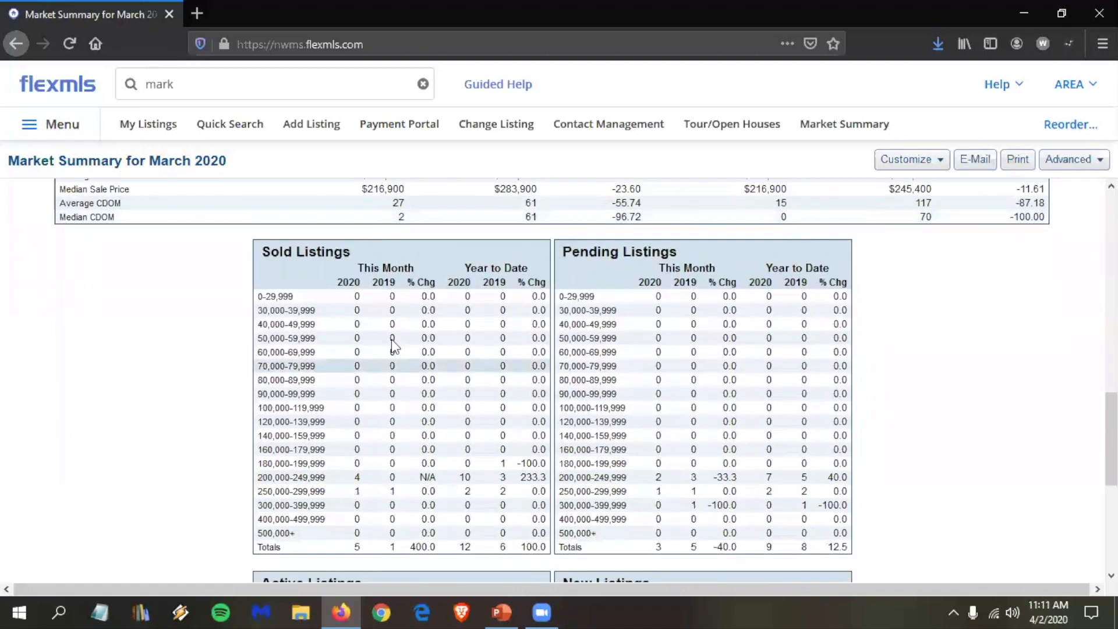
scroll(391, 339, up, 5)
scroll(392, 339, up, 8)
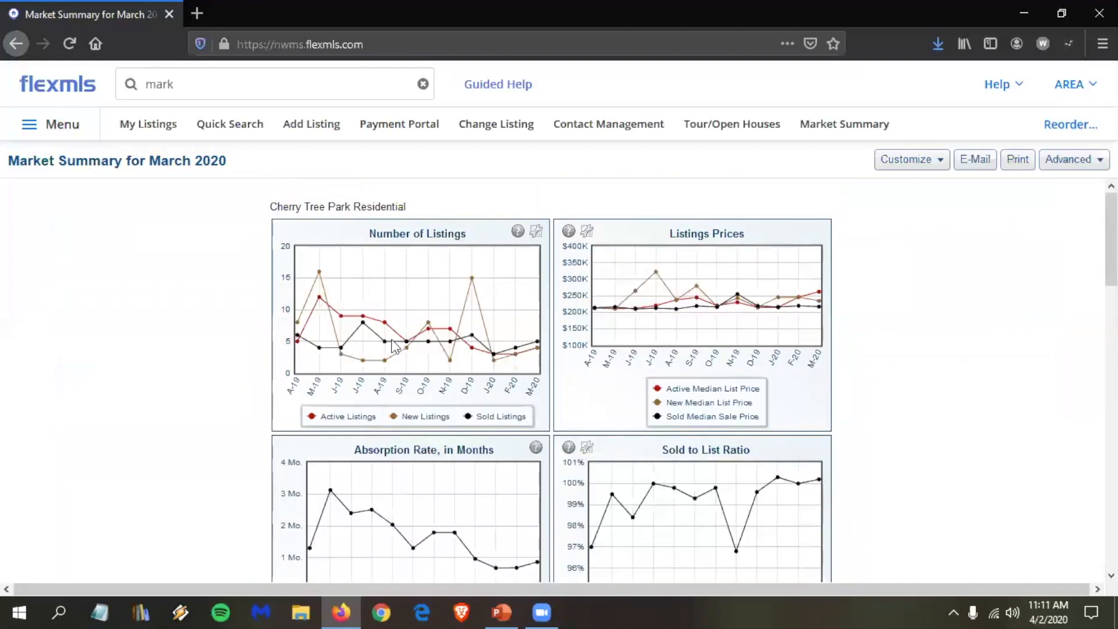
click(932, 161)
click(917, 184)
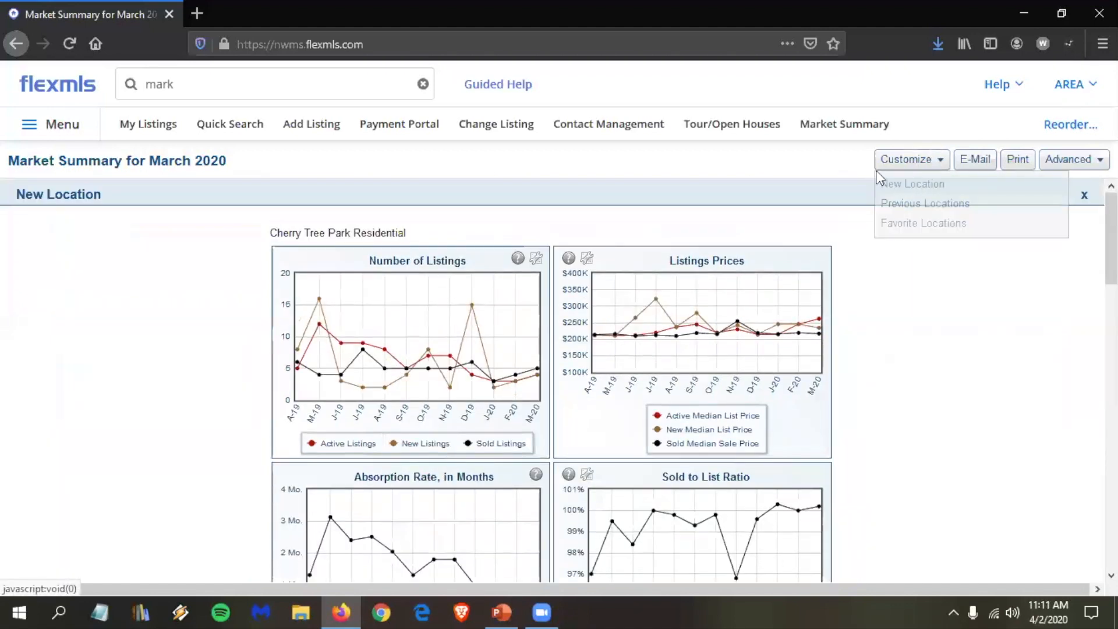
click(55, 220)
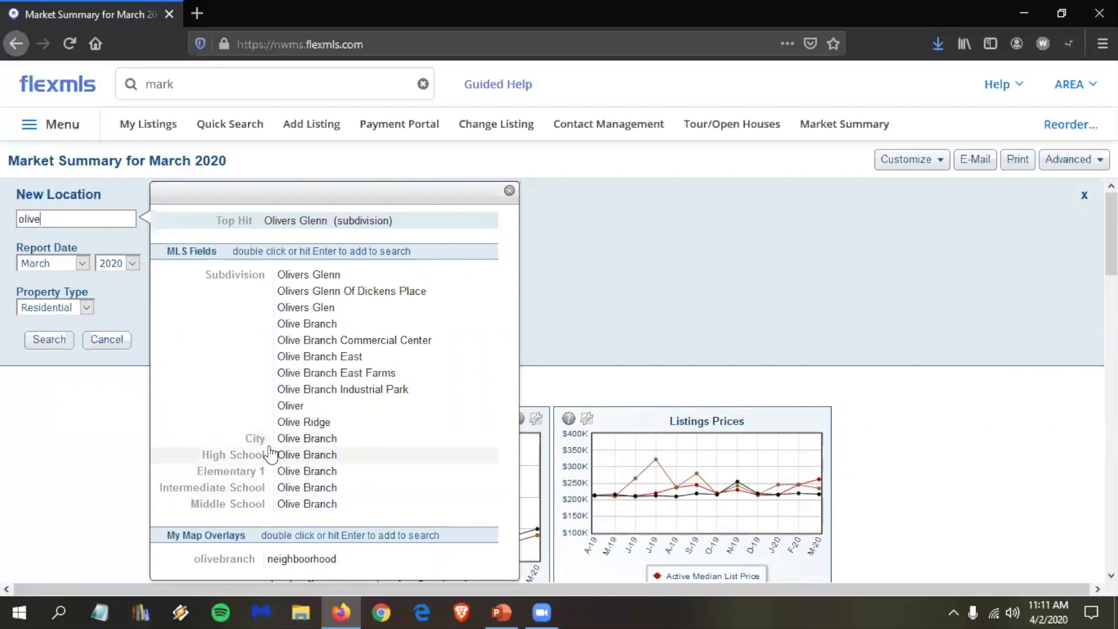
click(318, 444)
double_click(318, 444)
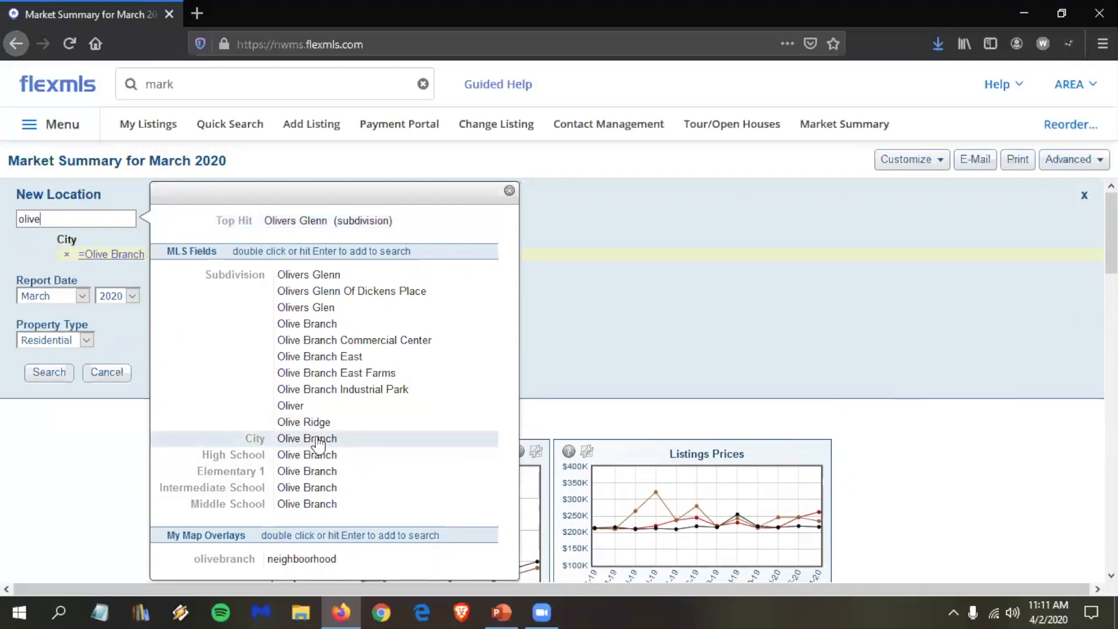
click(54, 374)
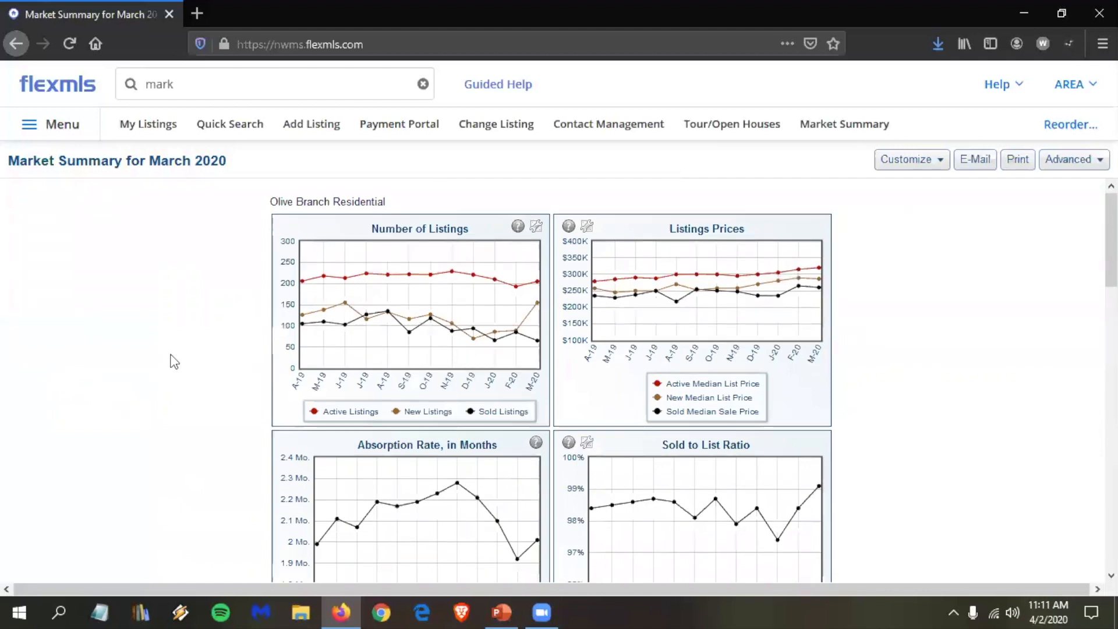
- Examine Olive Branch's charts, Summary Statistics and the price-range tables for sold and pending listings
scroll(190, 282, down, 2)
scroll(222, 352, down, 3)
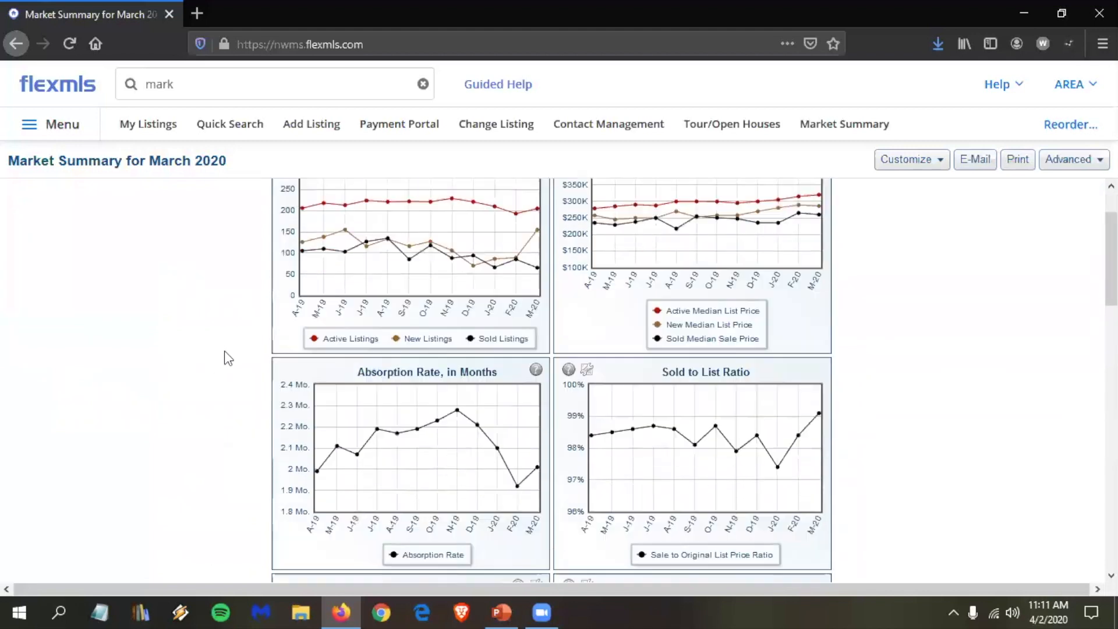
scroll(530, 351, down, 4)
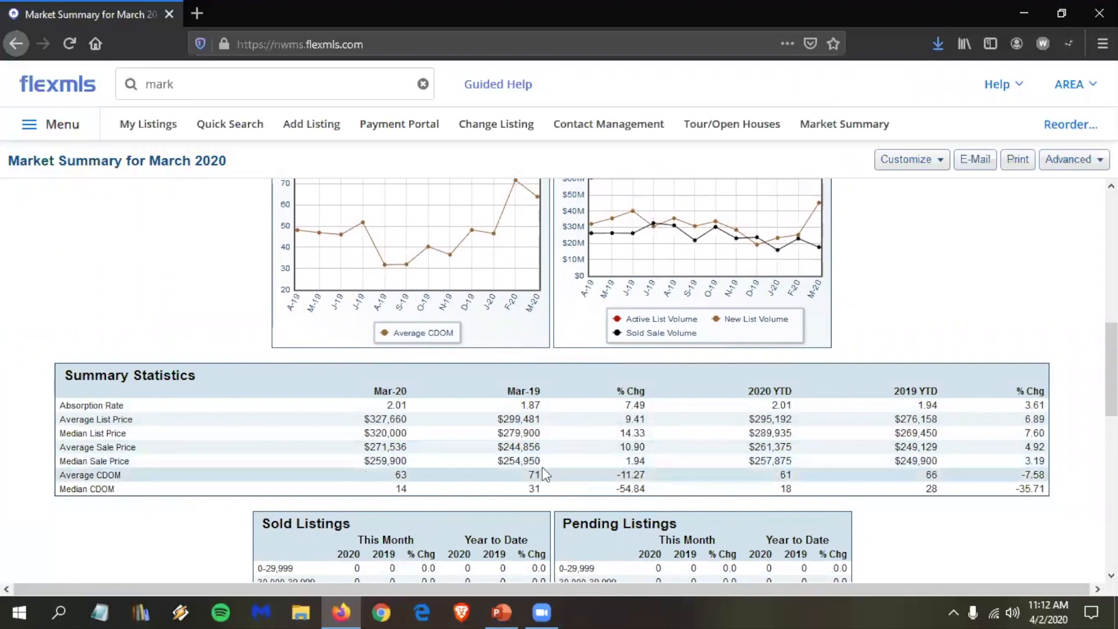
scroll(547, 460, down, 2)
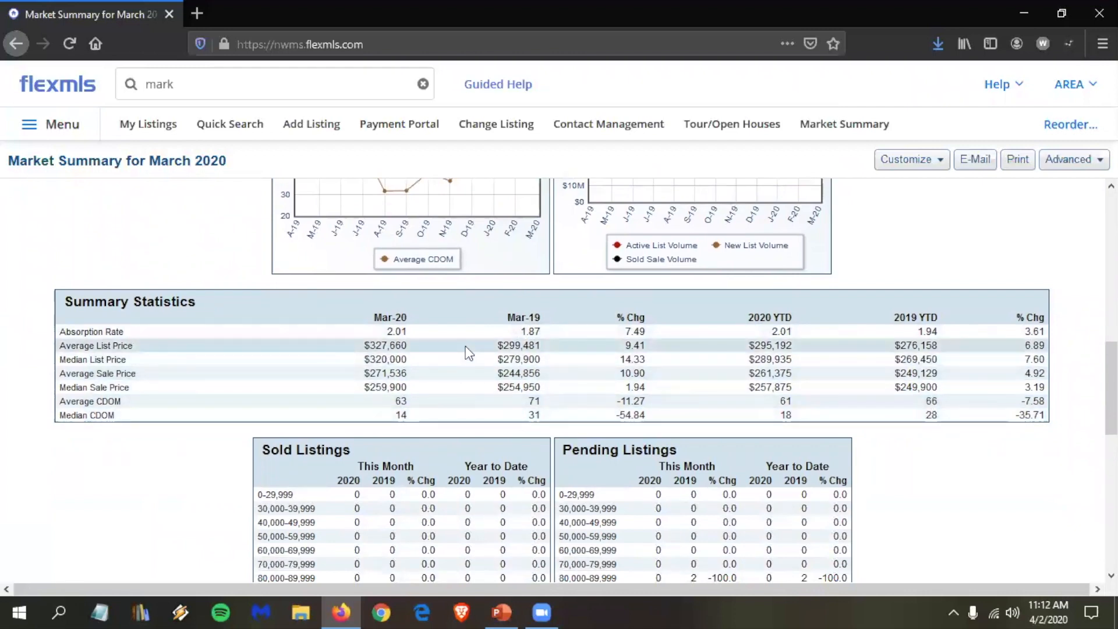
scroll(452, 383, down, 3)
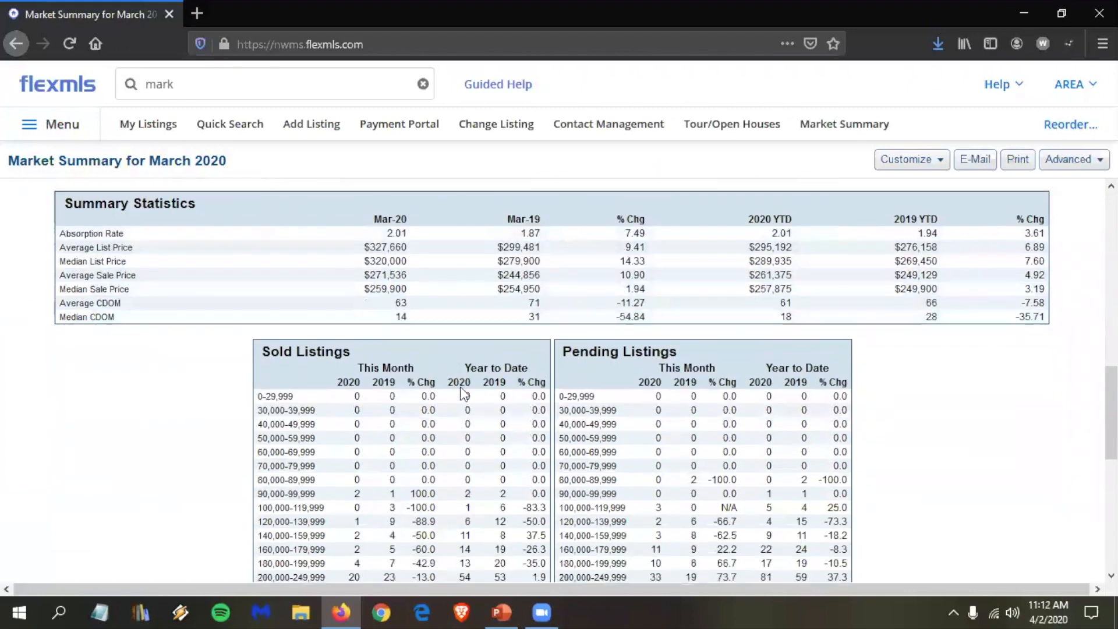
scroll(460, 386, down, 4)
scroll(460, 387, up, 6)
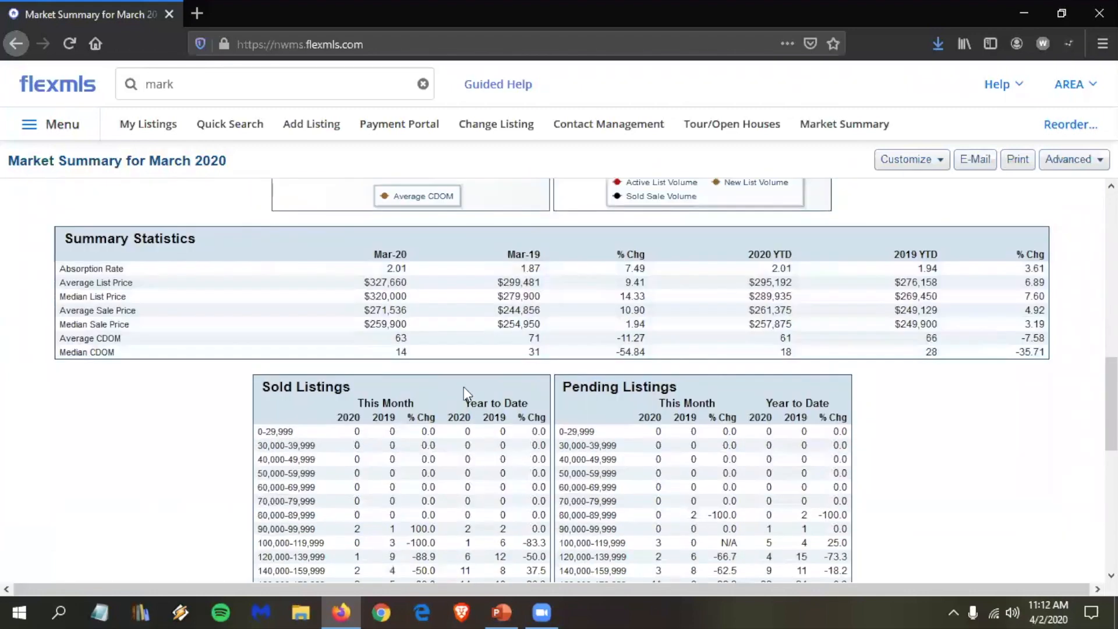
scroll(463, 387, up, 10)
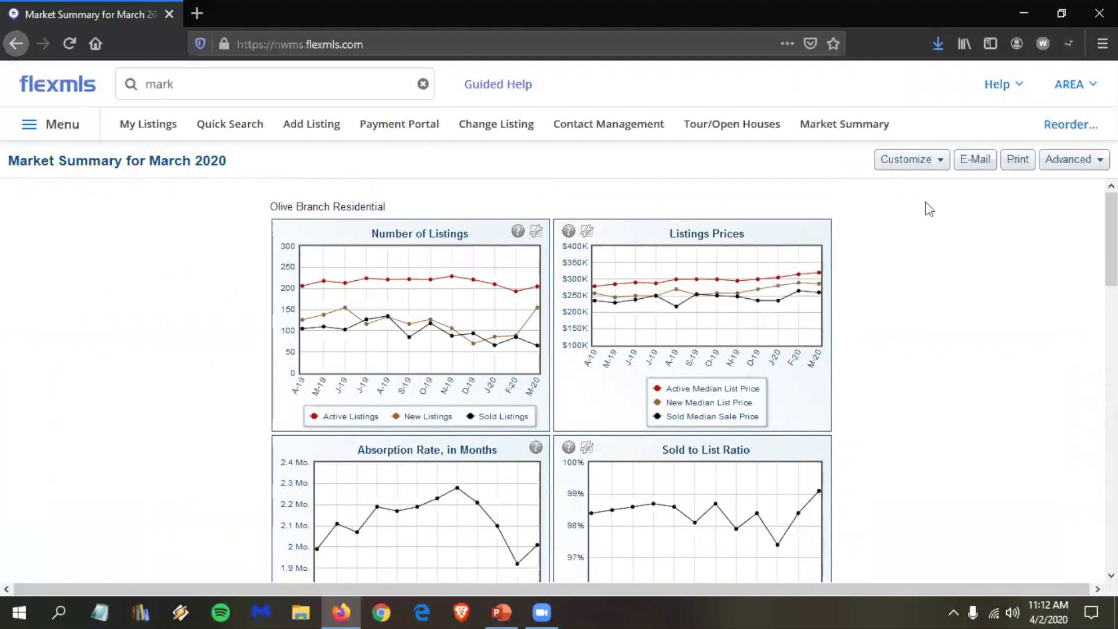
- Rerun the previous Cherry Tree Park residential location with the report date set to March 2018
click(937, 164)
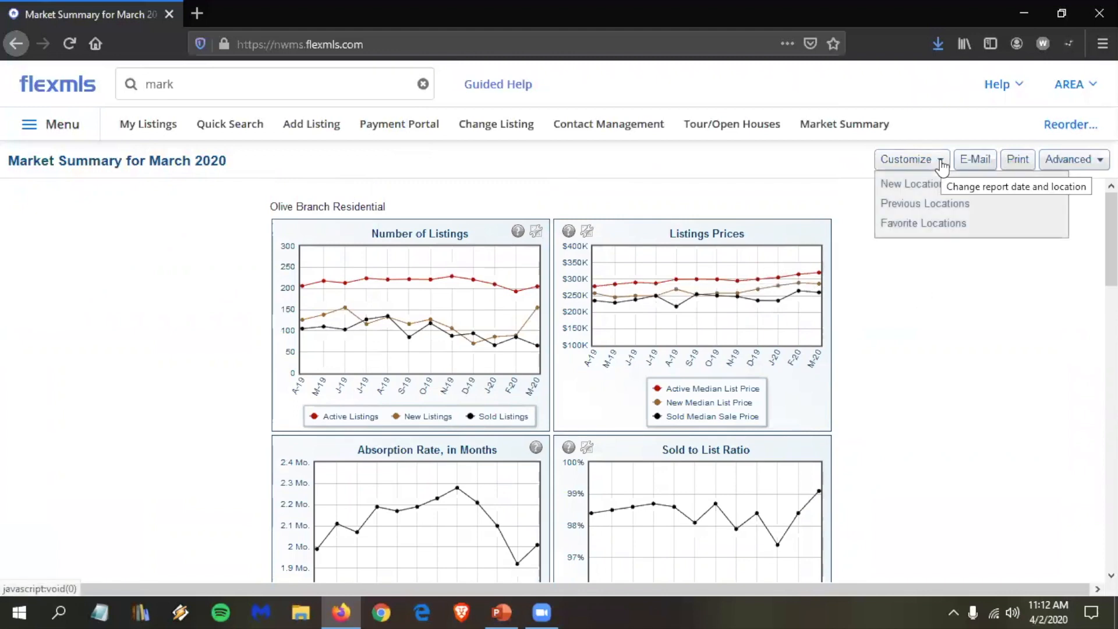
click(938, 164)
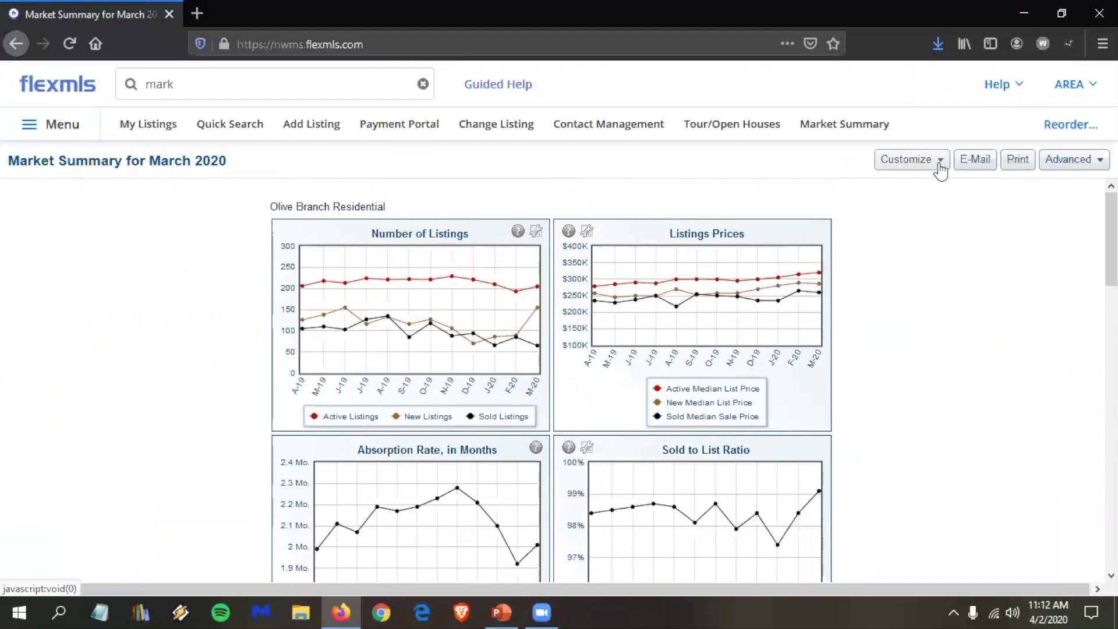
click(938, 164)
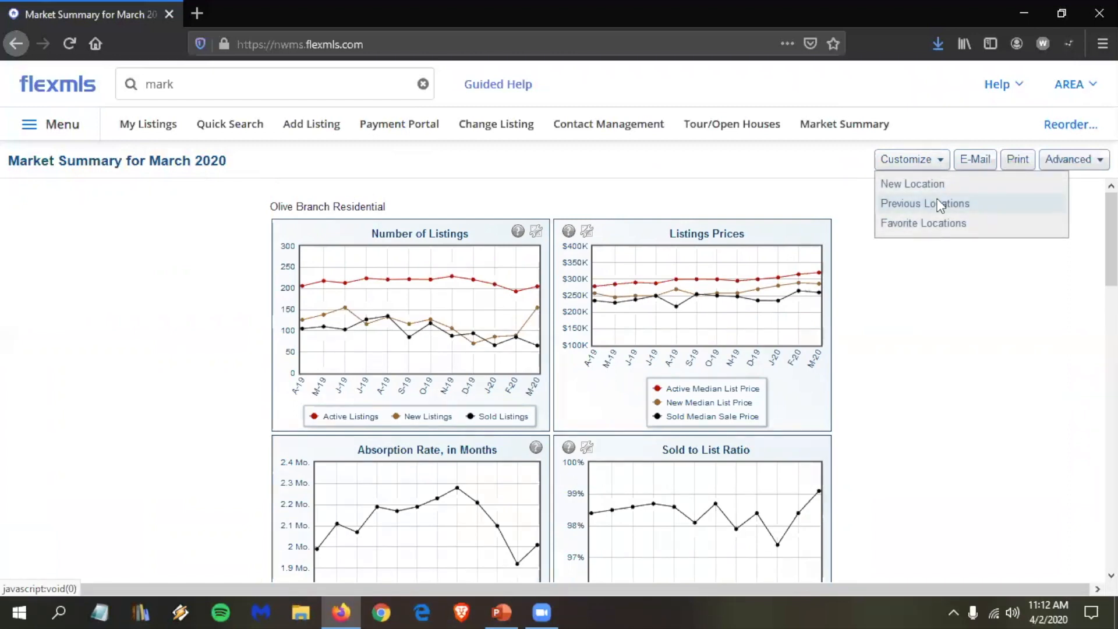
click(938, 204)
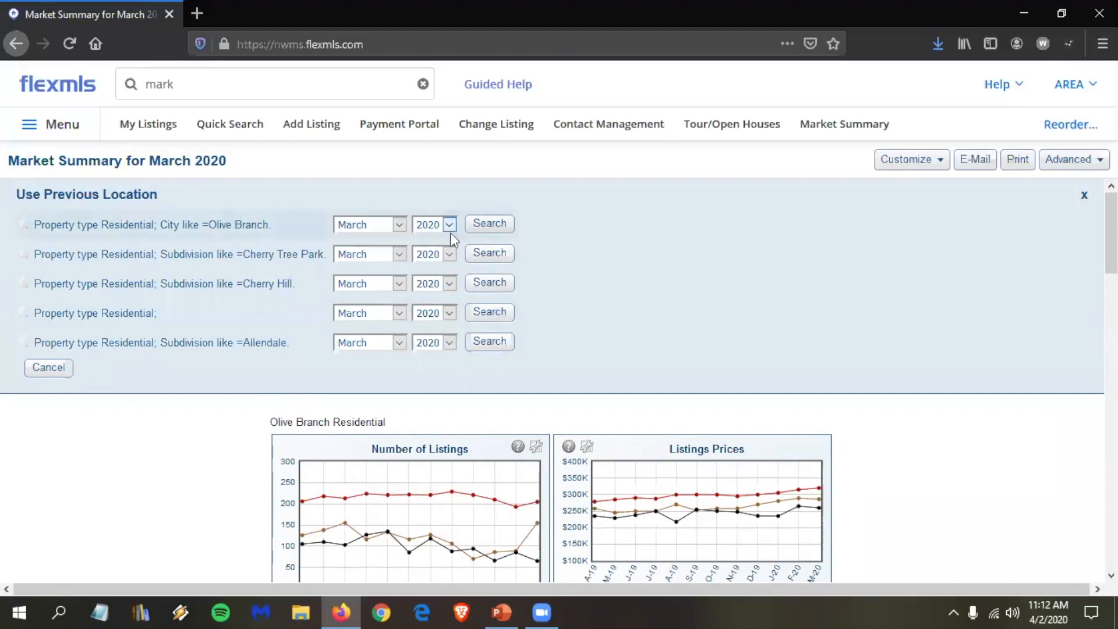
click(450, 256)
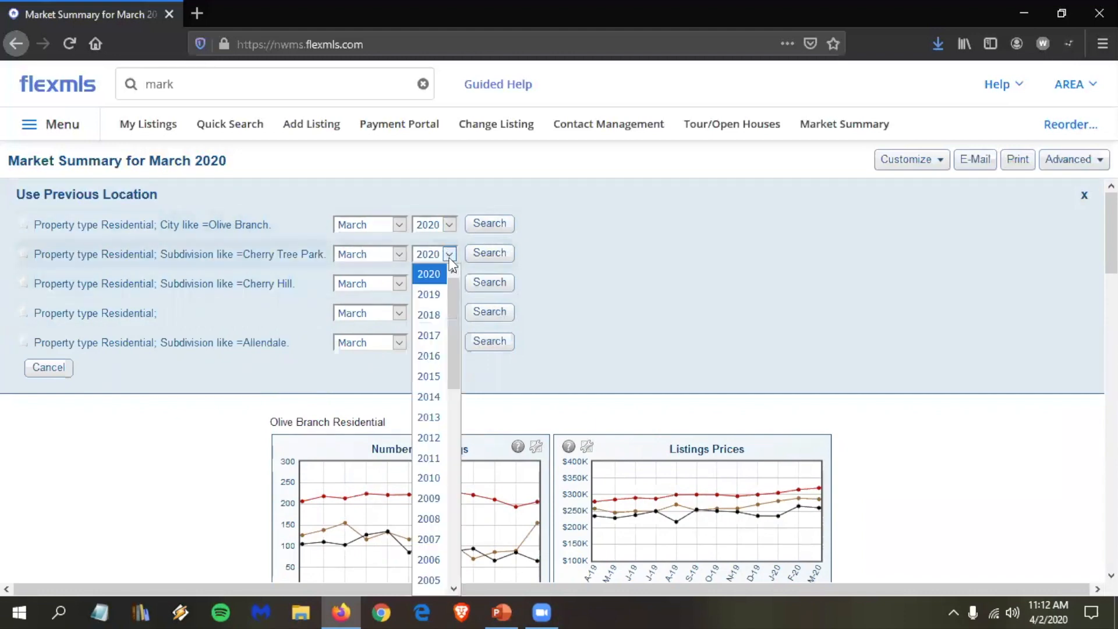
click(436, 315)
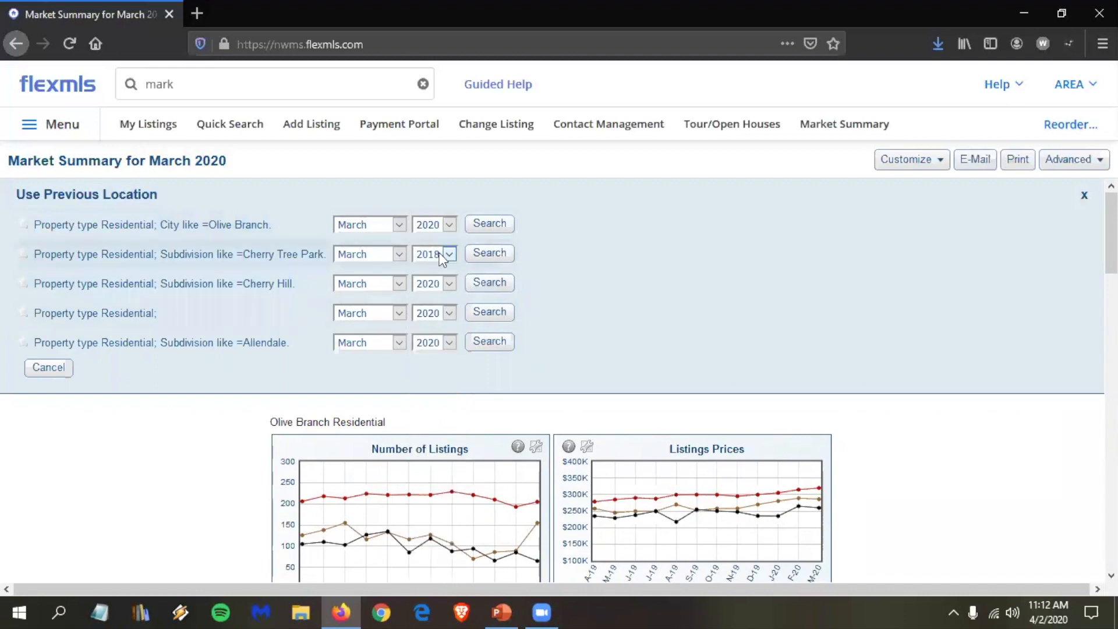
click(496, 255)
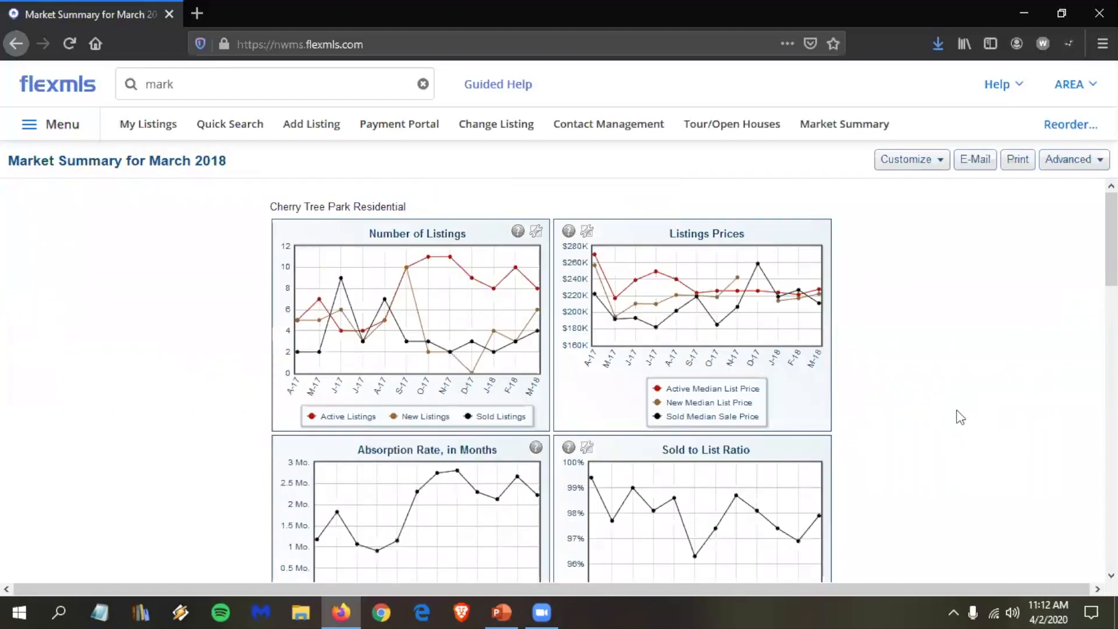
- Examine Cherry Tree Park's March 2018 charts and Summary Statistics
scroll(952, 408, down, 5)
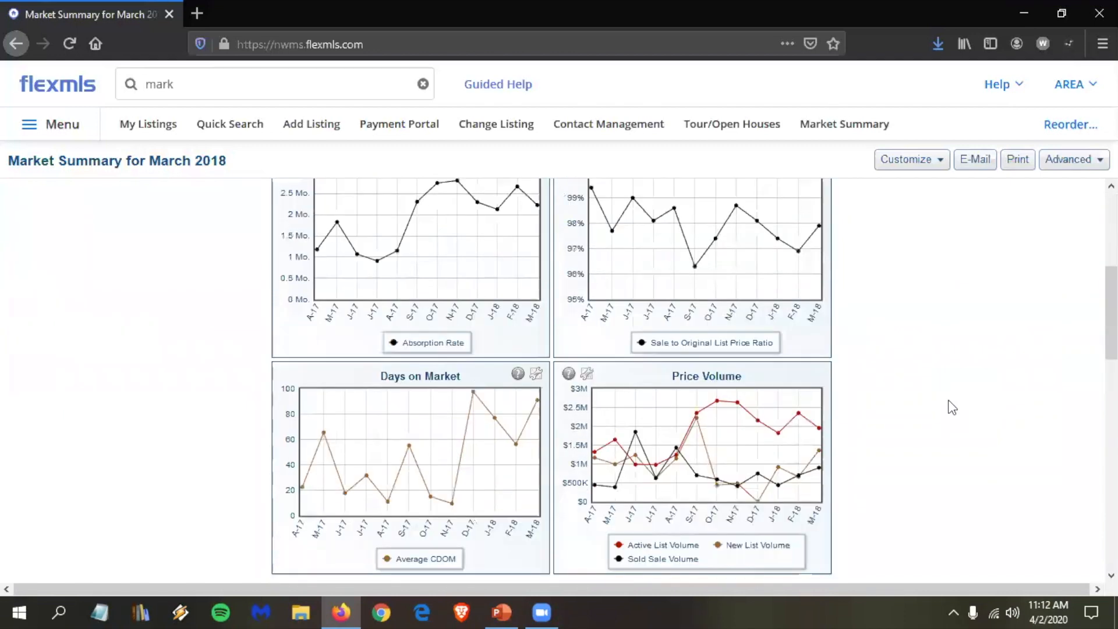
scroll(951, 408, down, 4)
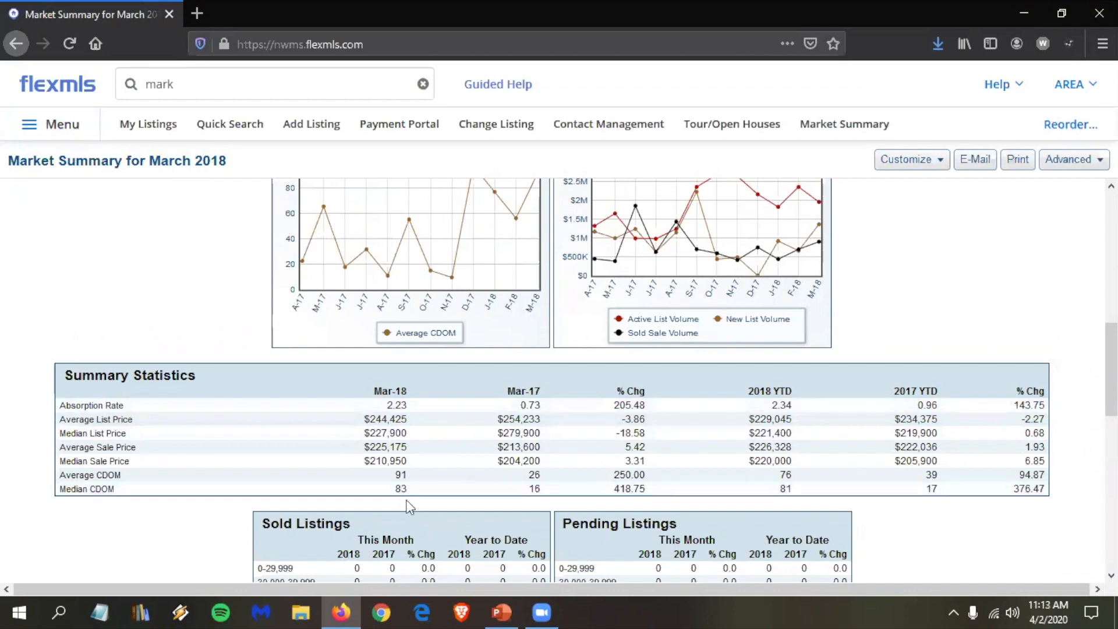
scroll(407, 499, up, 1)
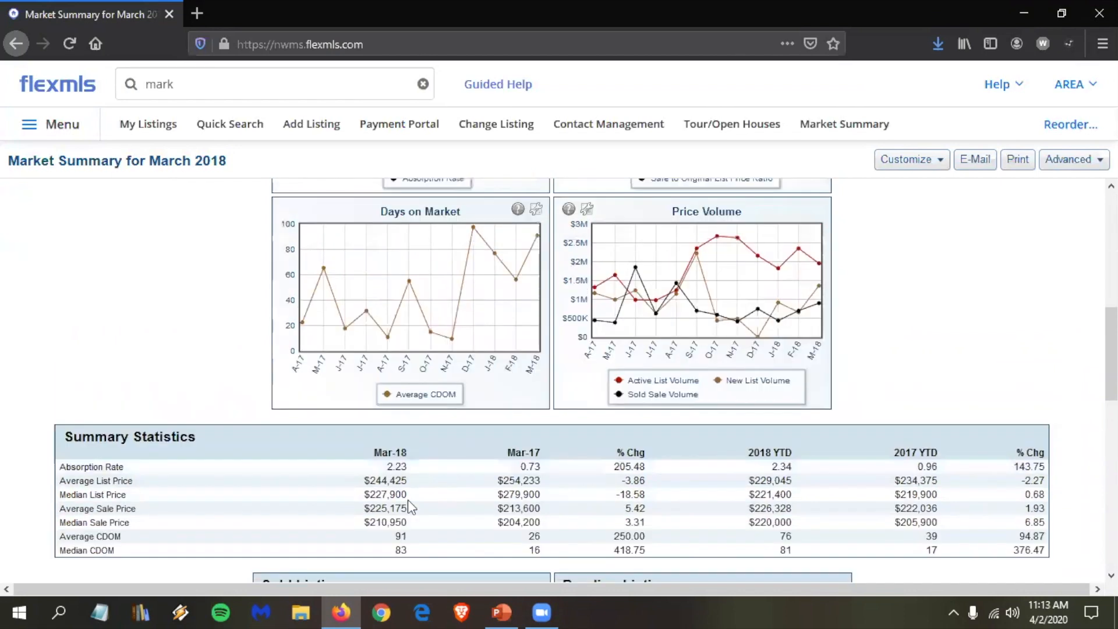
scroll(903, 131, up, 1)
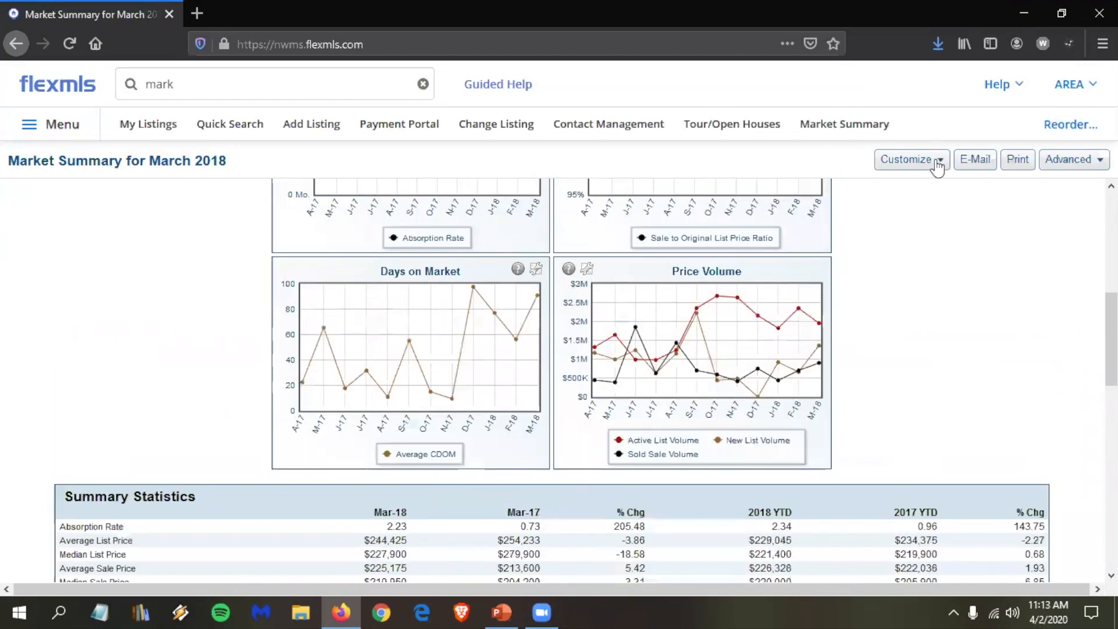
scroll(932, 186, up, 6)
- Mark the Cherry Tree Park and Olive Branch entries among the previous locations as favorites
click(931, 160)
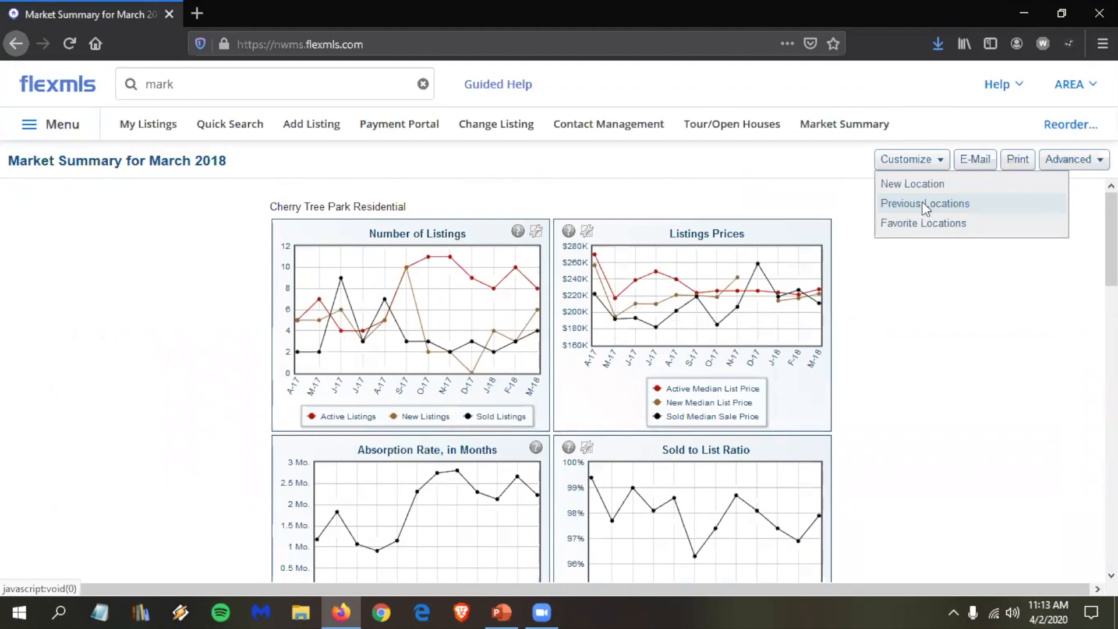
click(923, 203)
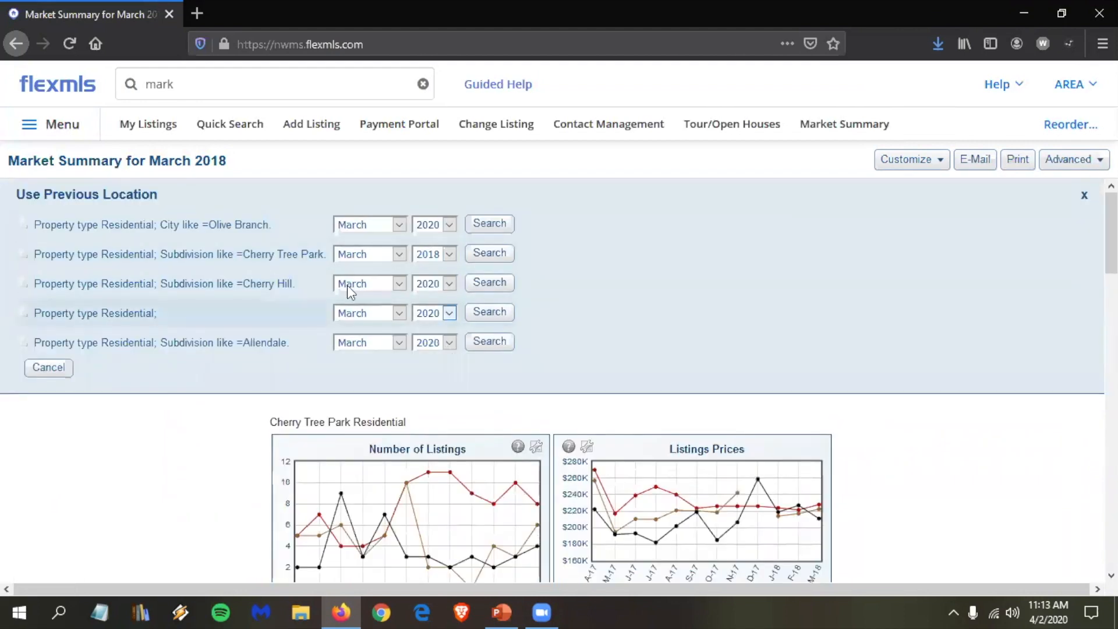
click(23, 254)
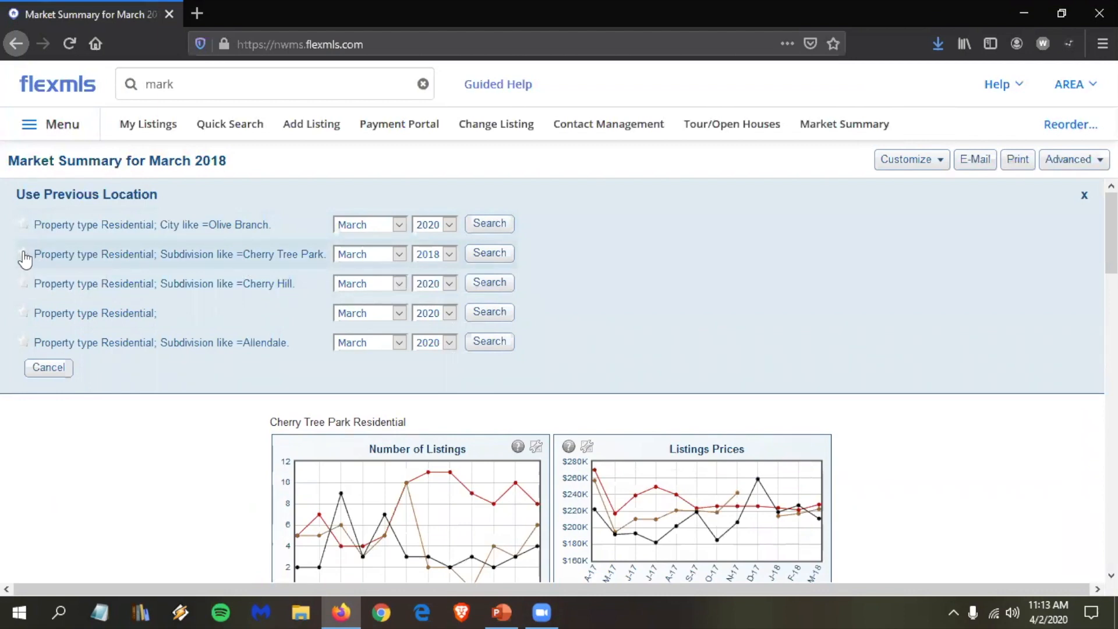
click(23, 224)
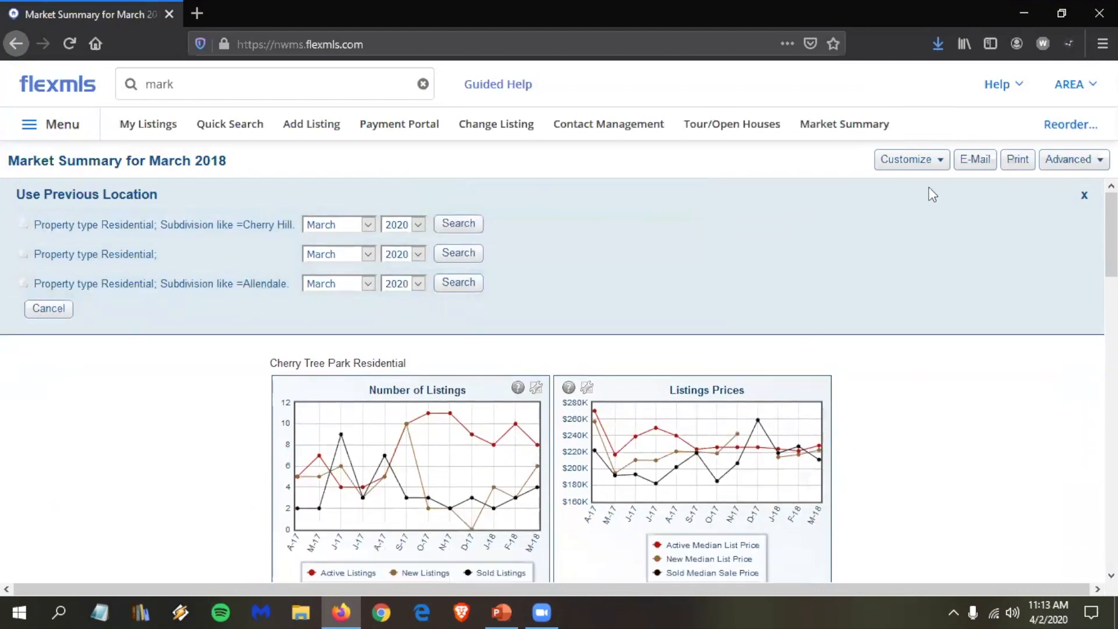
- Check the list of favorite locations, and close it without running a report
click(947, 166)
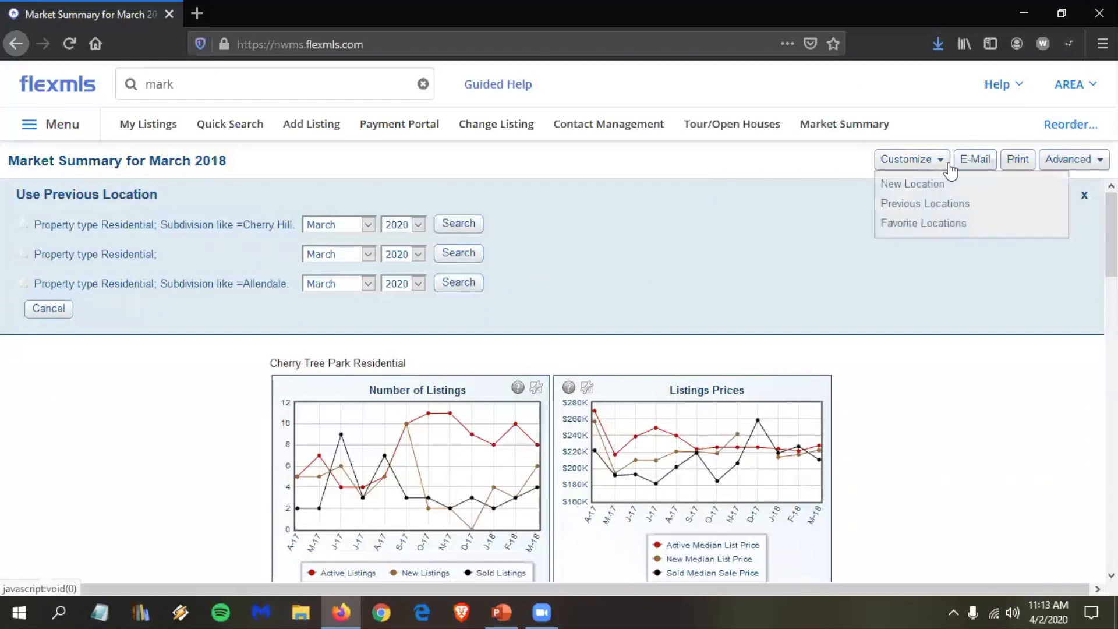
click(924, 224)
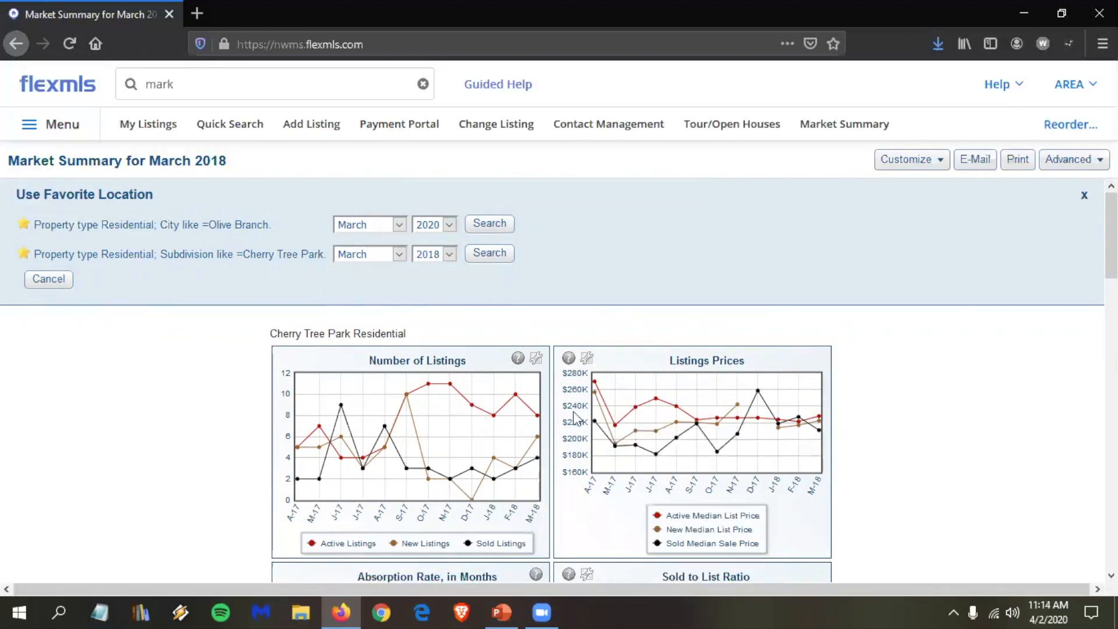
click(58, 278)
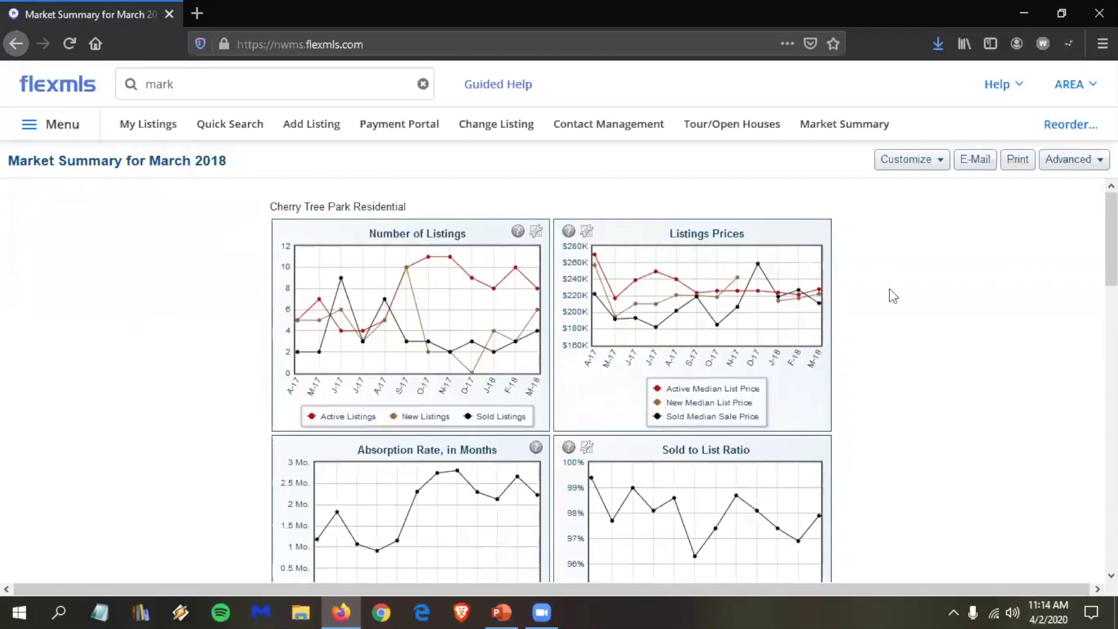
- Export all downloaded Cherry Tree Park data as a CSV opened in Excel, and look through its monthly figures and statistics
click(1083, 163)
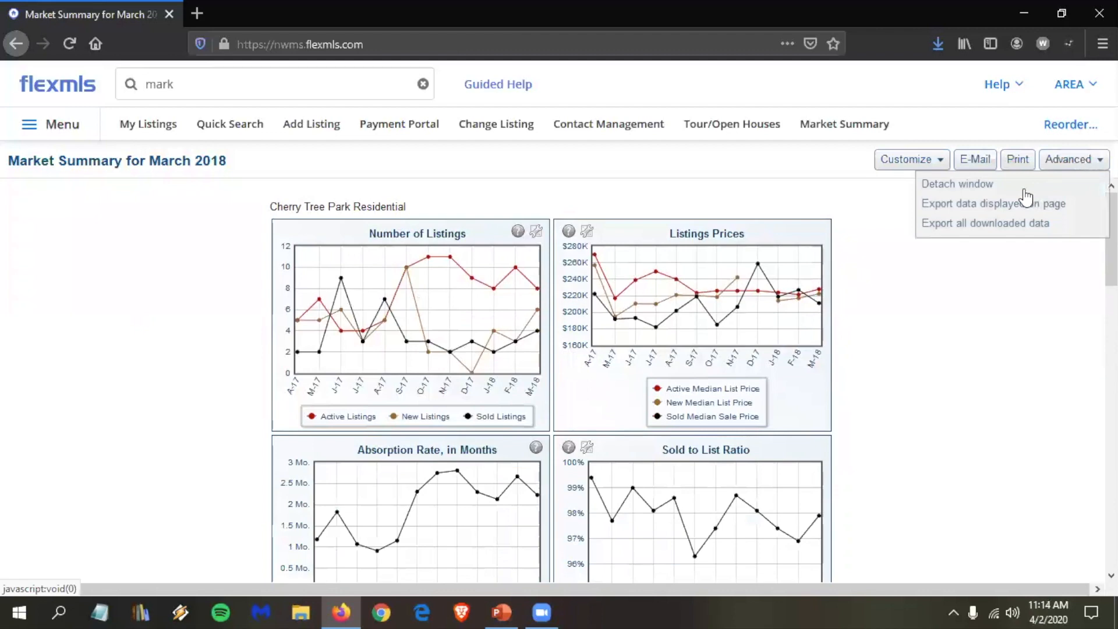
click(987, 224)
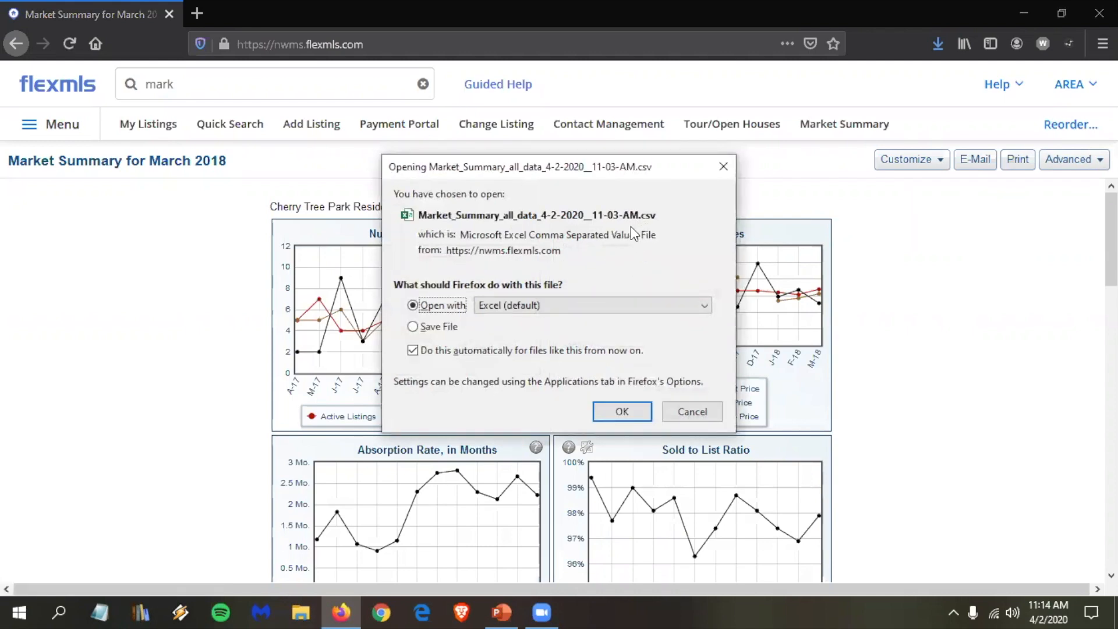
click(619, 411)
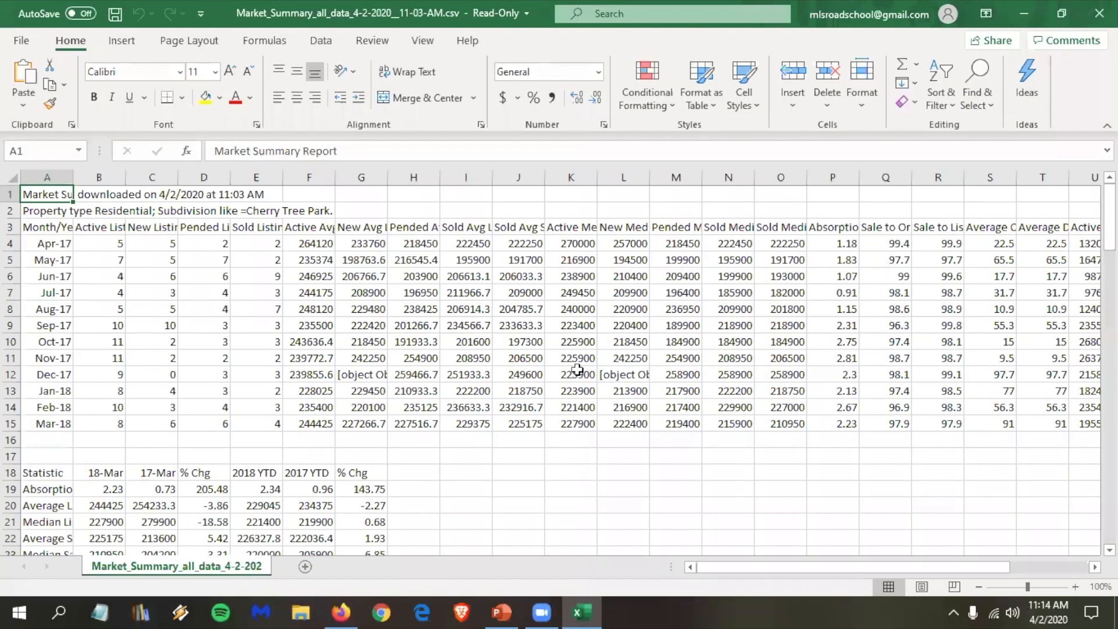
scroll(577, 369, down, 3)
scroll(577, 370, up, 2)
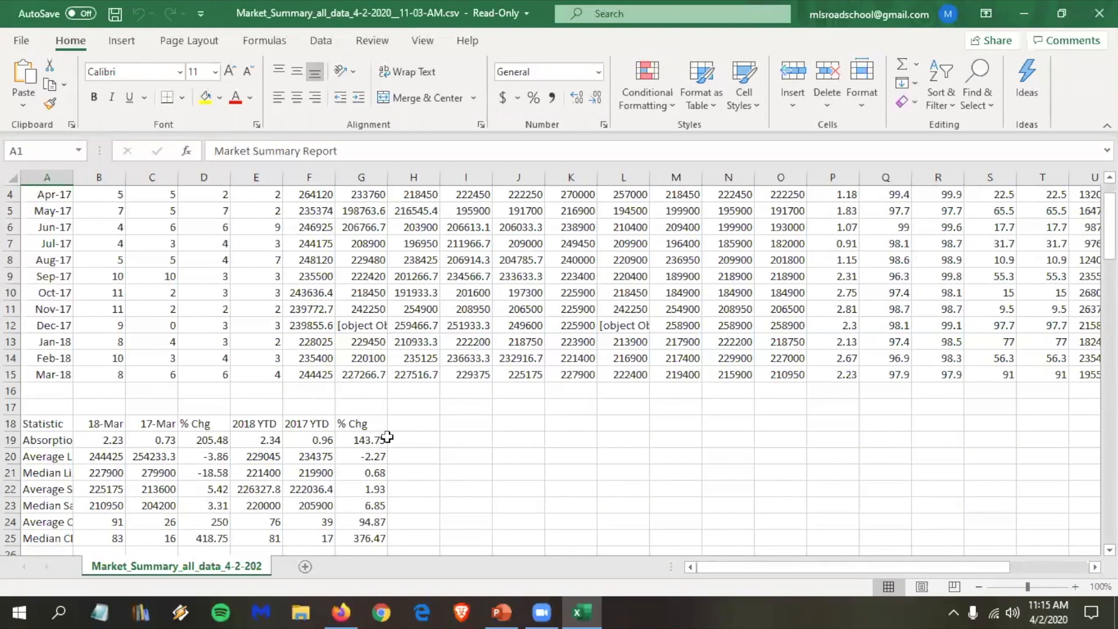
scroll(405, 474, up, 1)
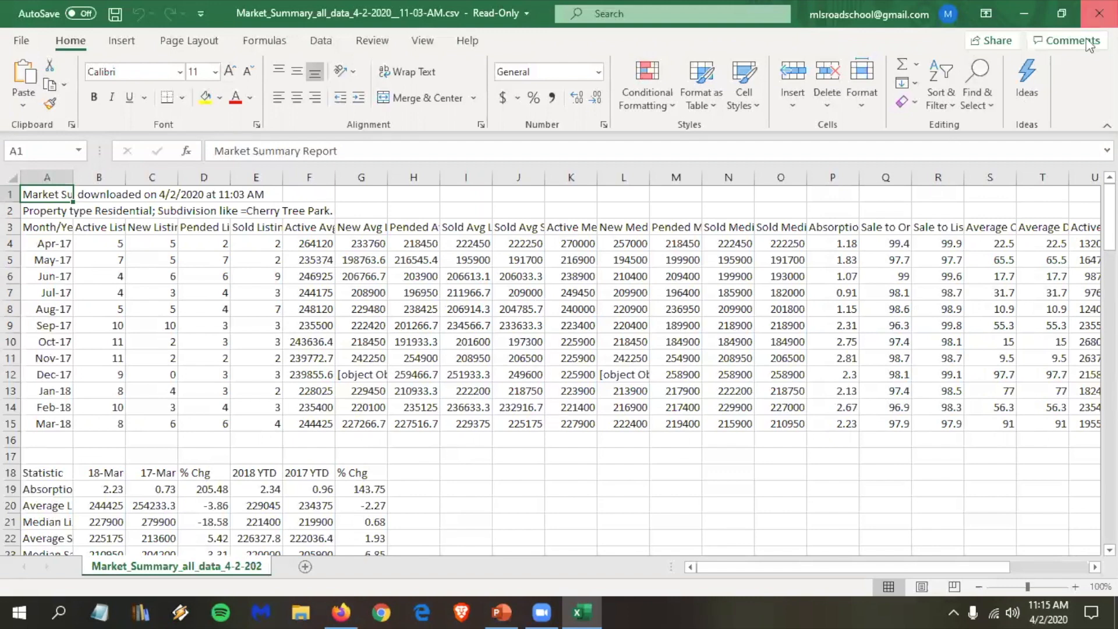
- Switch back to Firefox, open the printable version of the Cherry Tree Park Market Summary, cancel printing and close that version
key(alt+Tab)
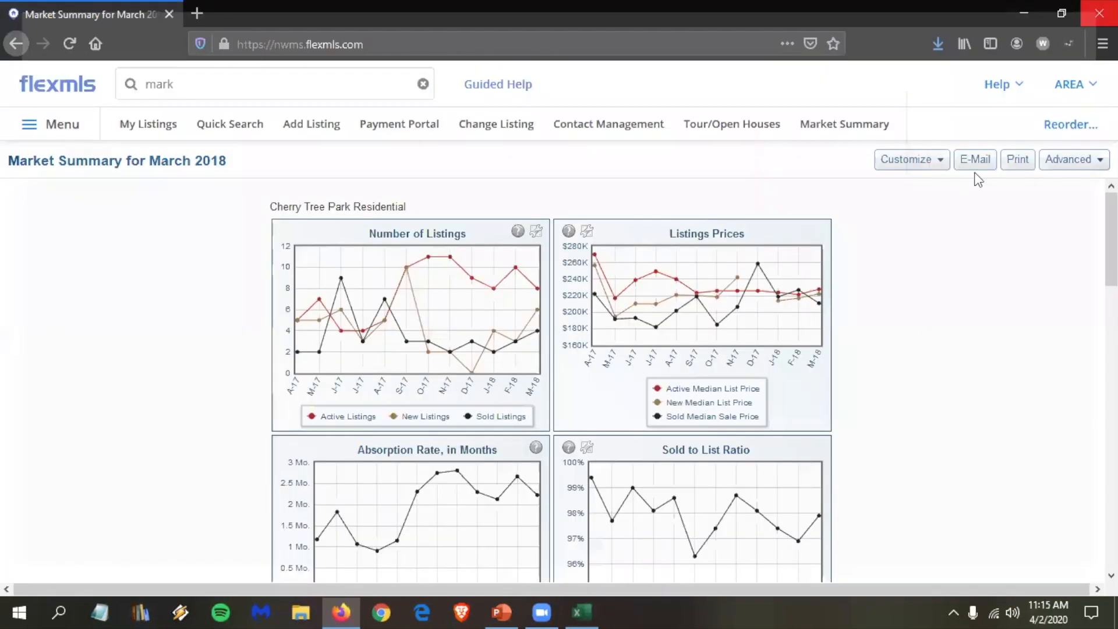
click(1016, 165)
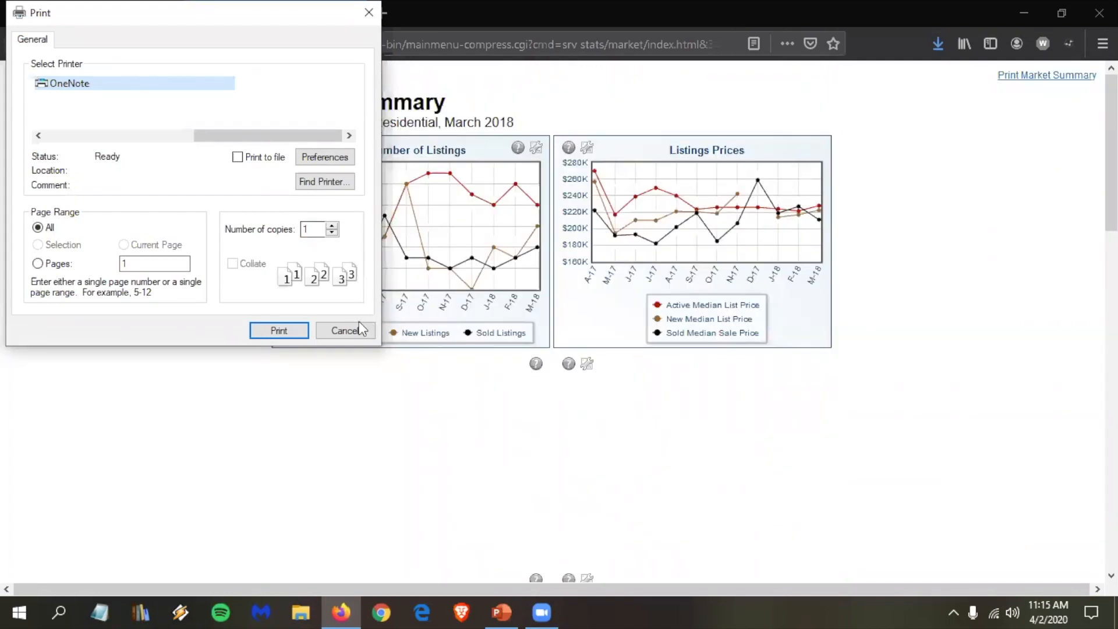
click(356, 330)
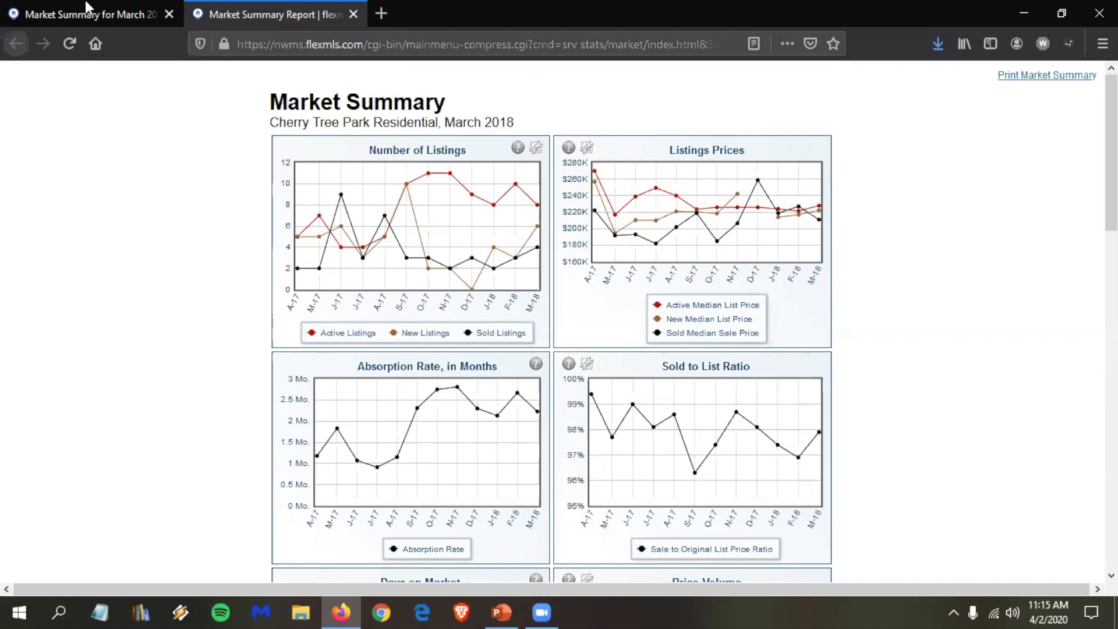
click(169, 14)
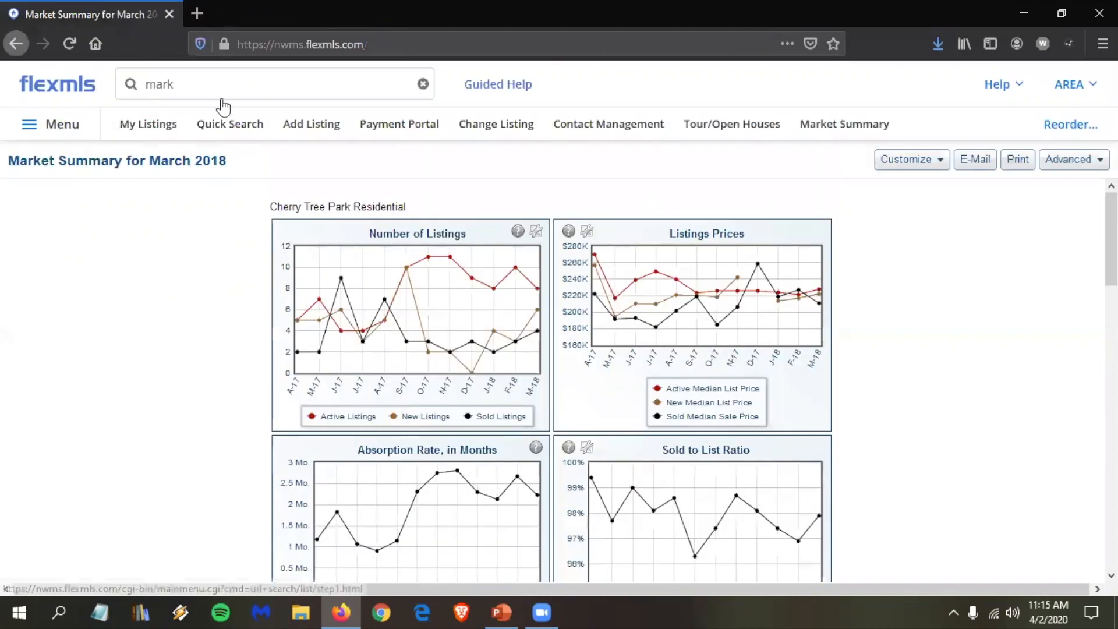
- Search for "my market" and open the My Market report
click(246, 90)
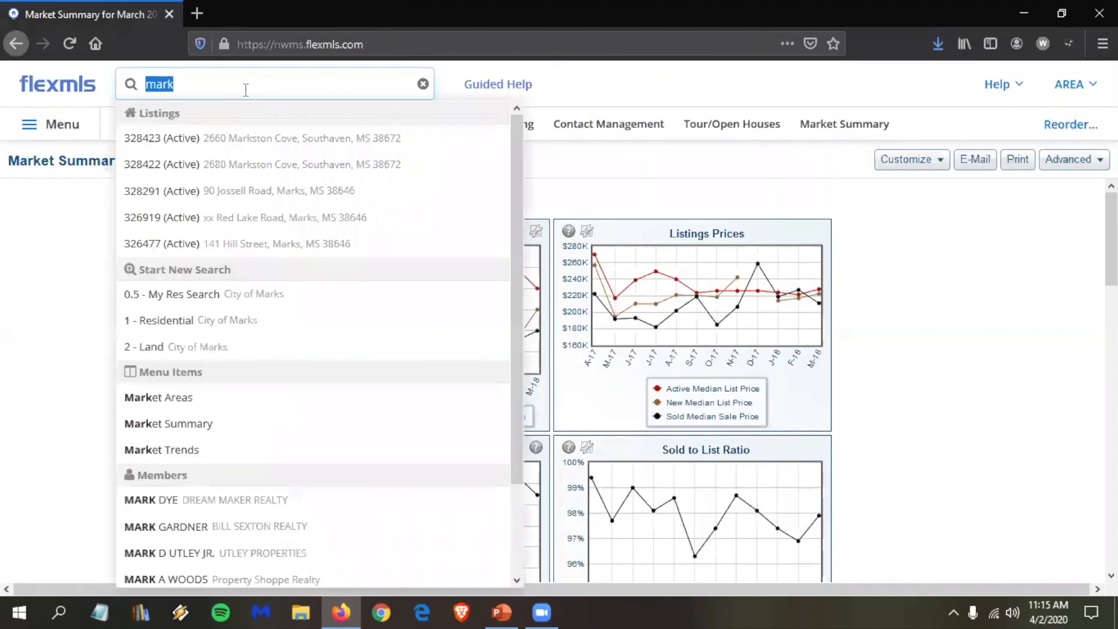
key(BackSpace)
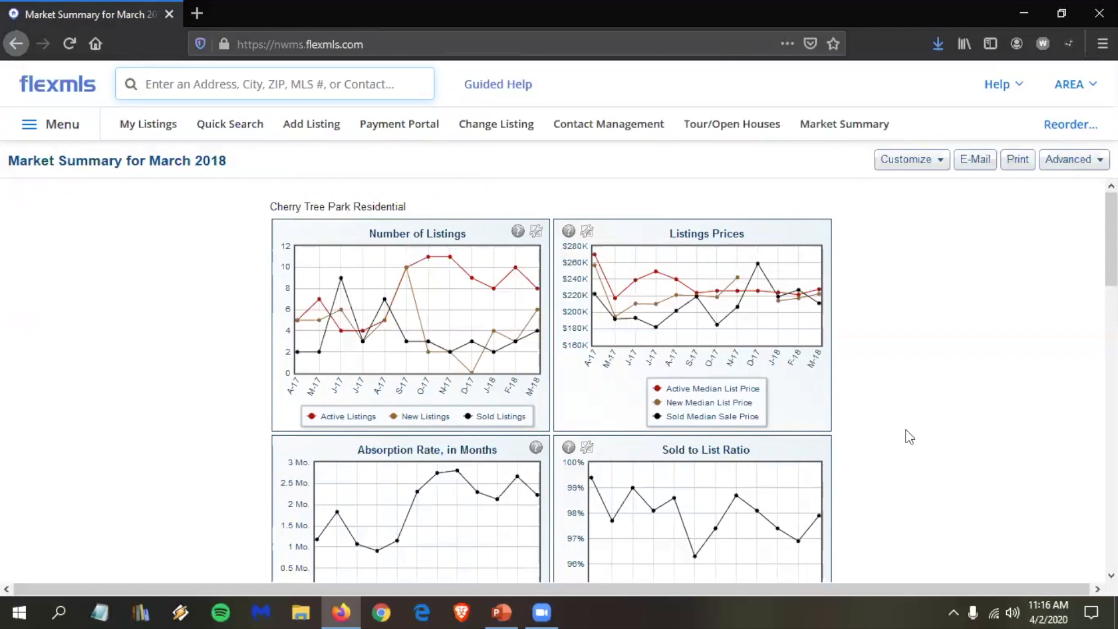
text(m)
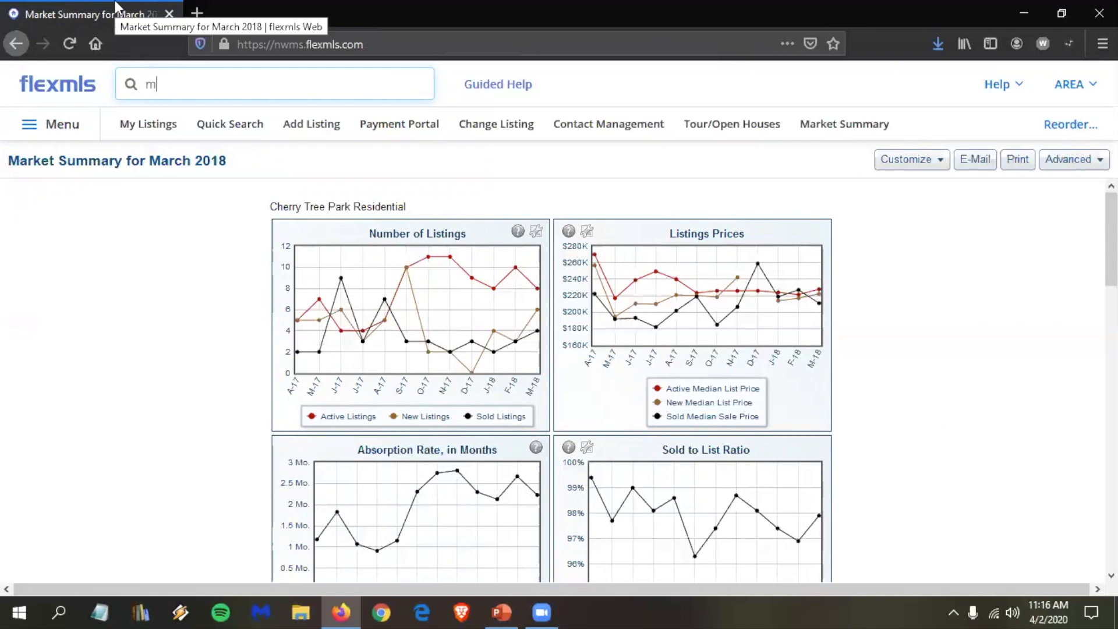
text(y market)
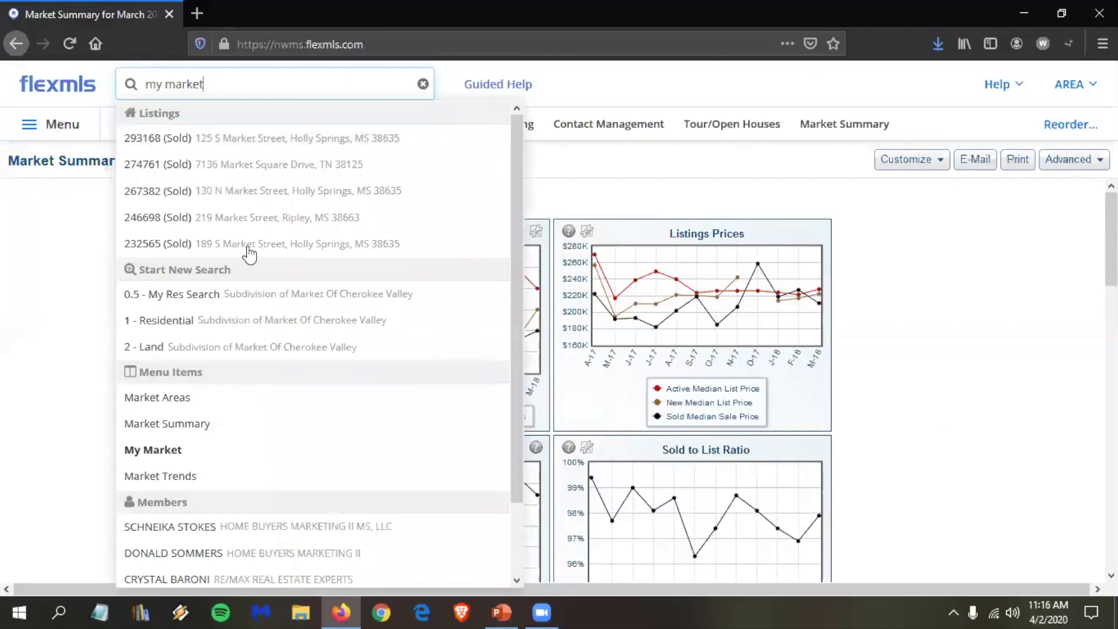
click(163, 450)
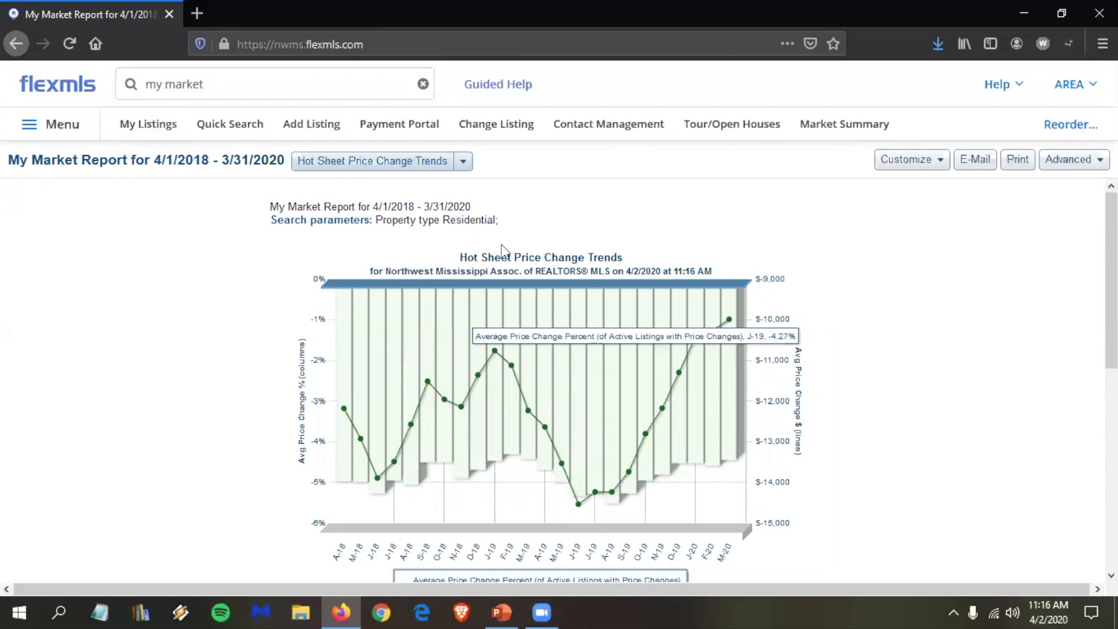
- Check the chart types available for the My Market report without choosing another one
click(463, 163)
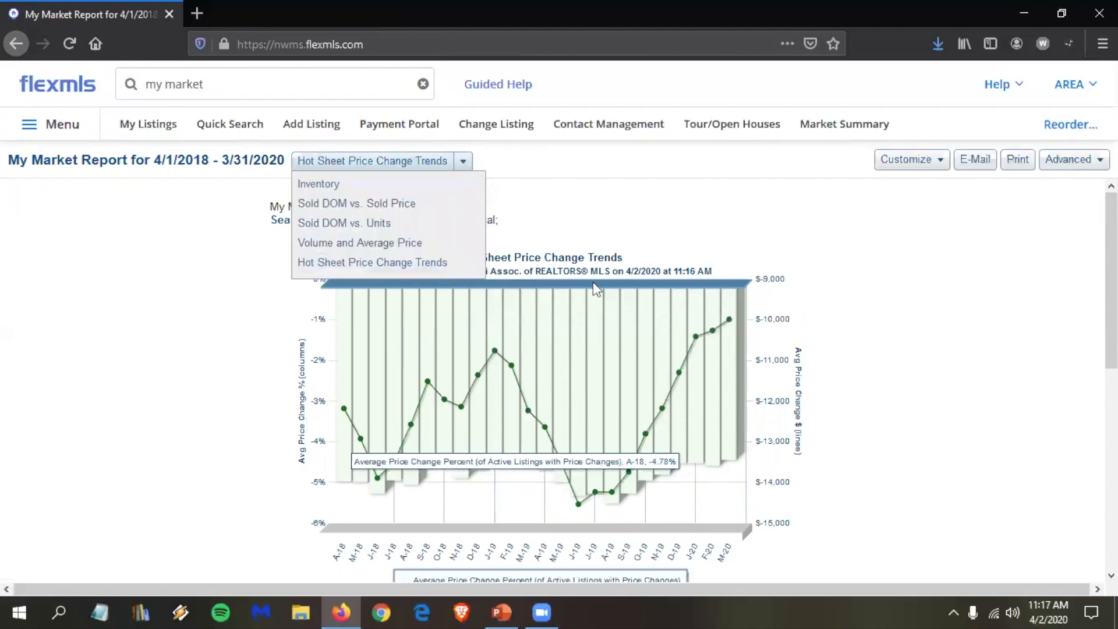
click(622, 237)
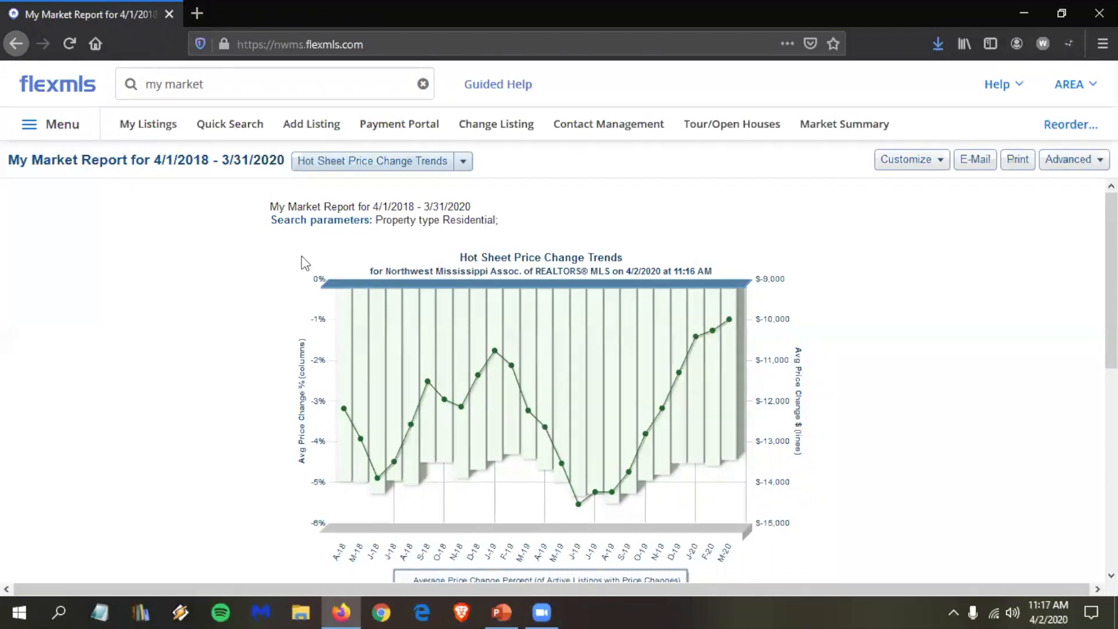
click(388, 176)
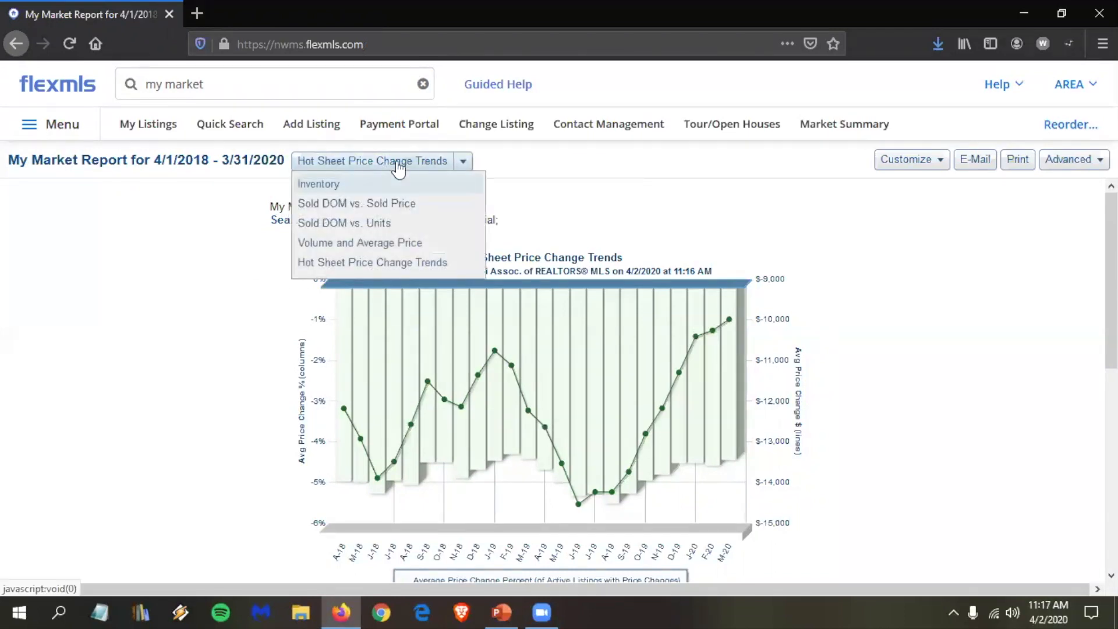
click(245, 82)
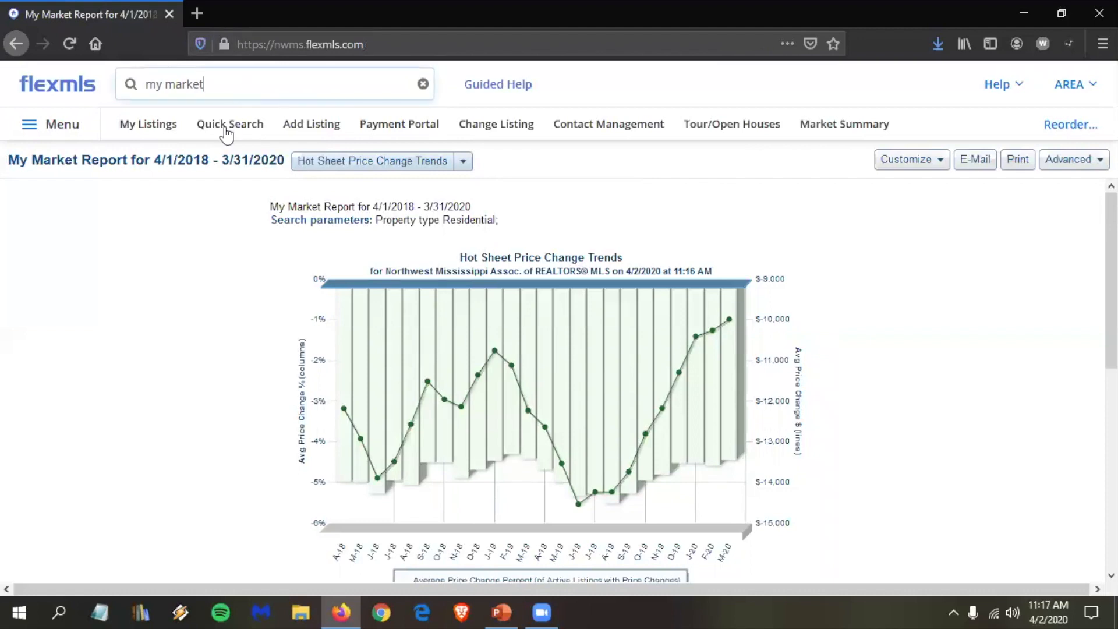
click(74, 221)
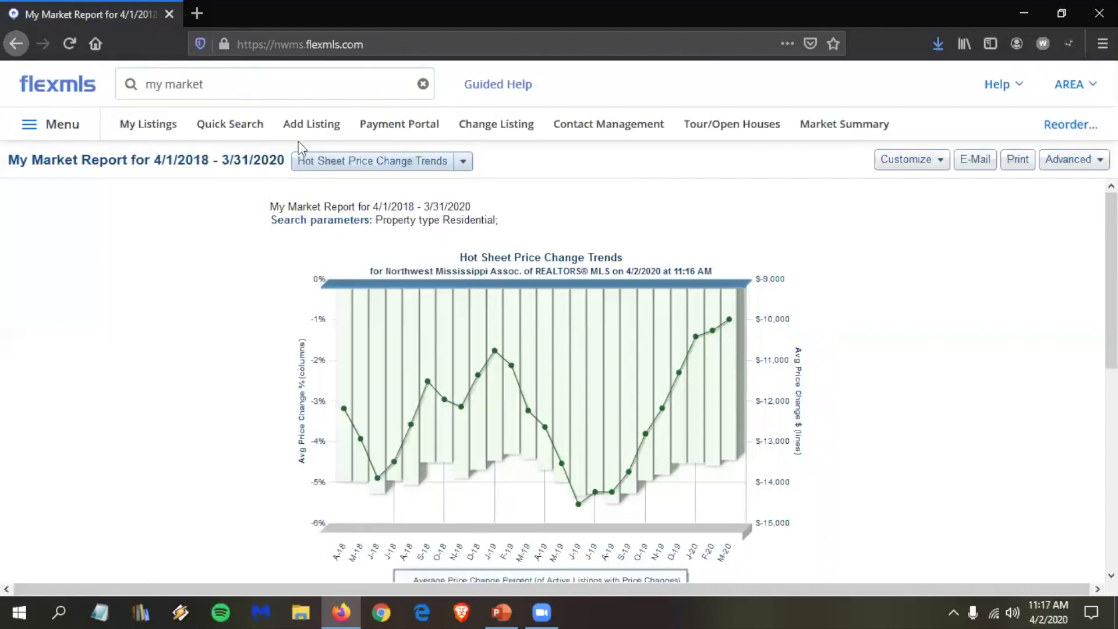
- Open Quick Search in a new browser tab and filter the residential search to the Cherry Hill subdivision
right_click(246, 129)
click(261, 140)
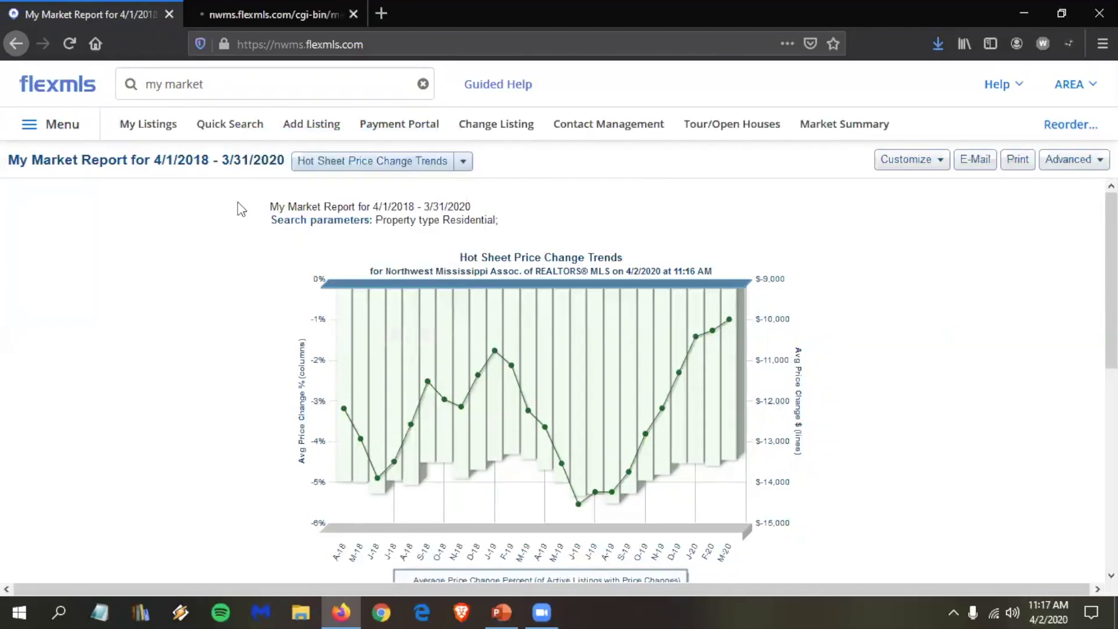
click(253, 14)
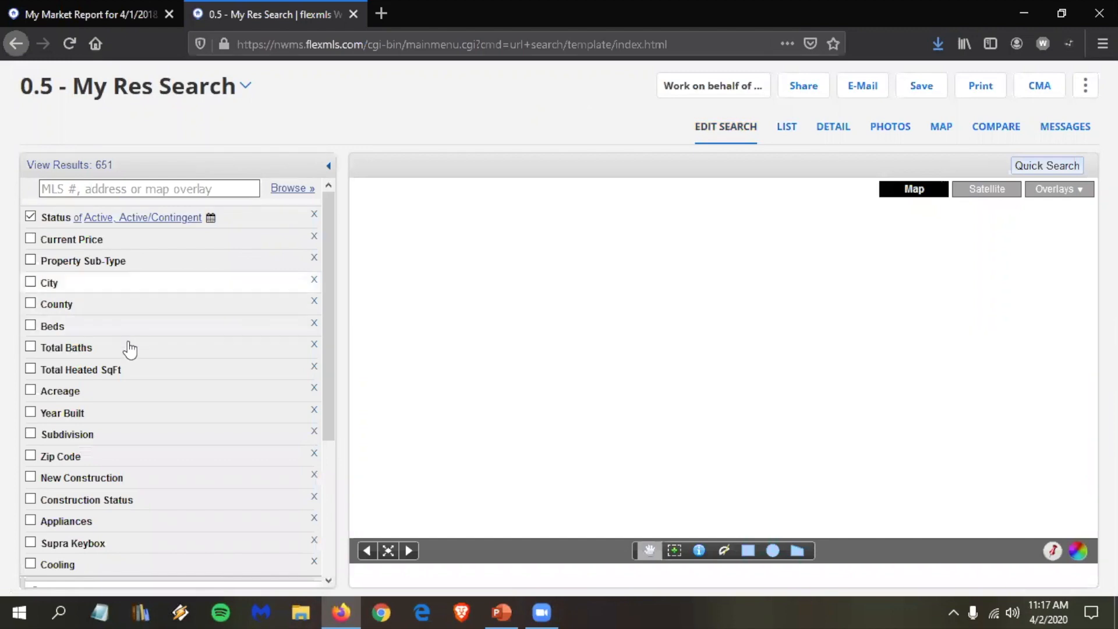
click(85, 444)
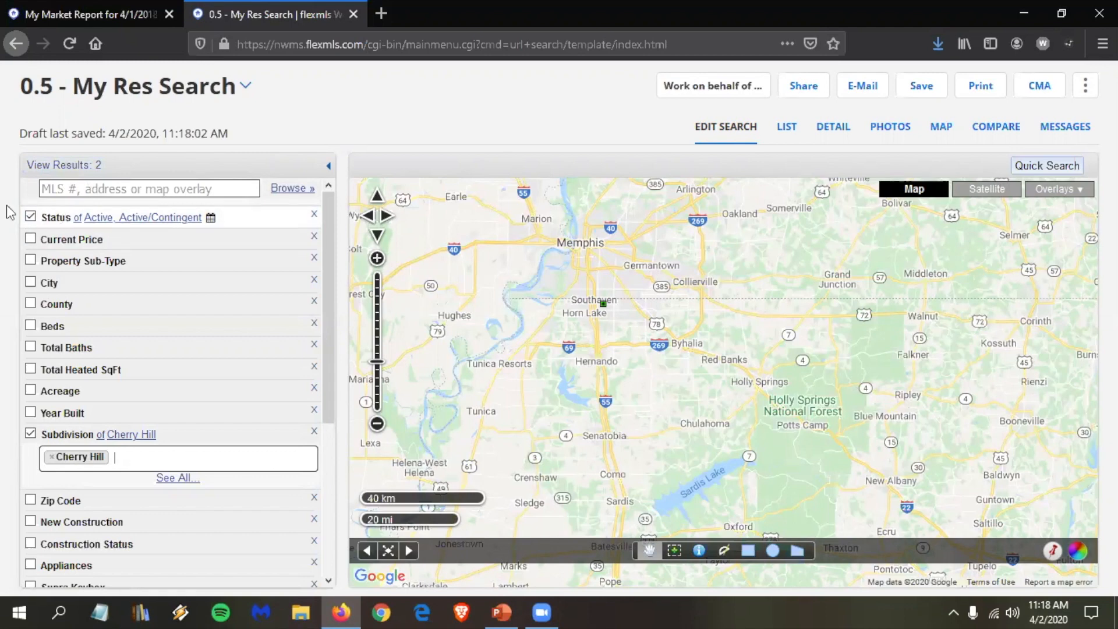
- Turn off the Status filter and replace the Cherry Hill subdivision with Cherry Tree Park
click(29, 218)
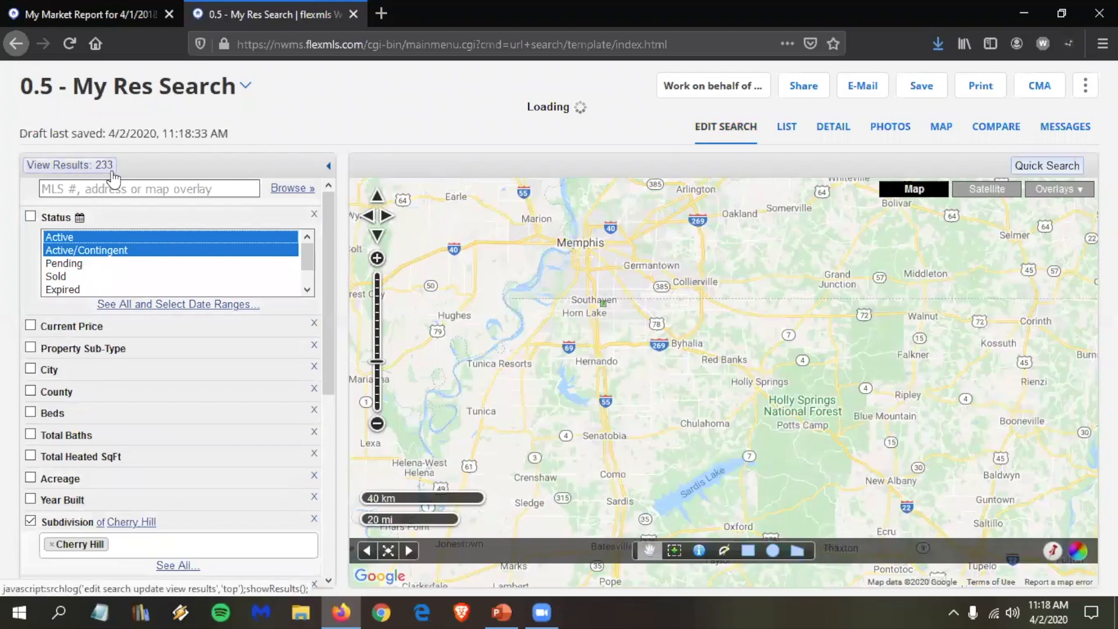
click(162, 542)
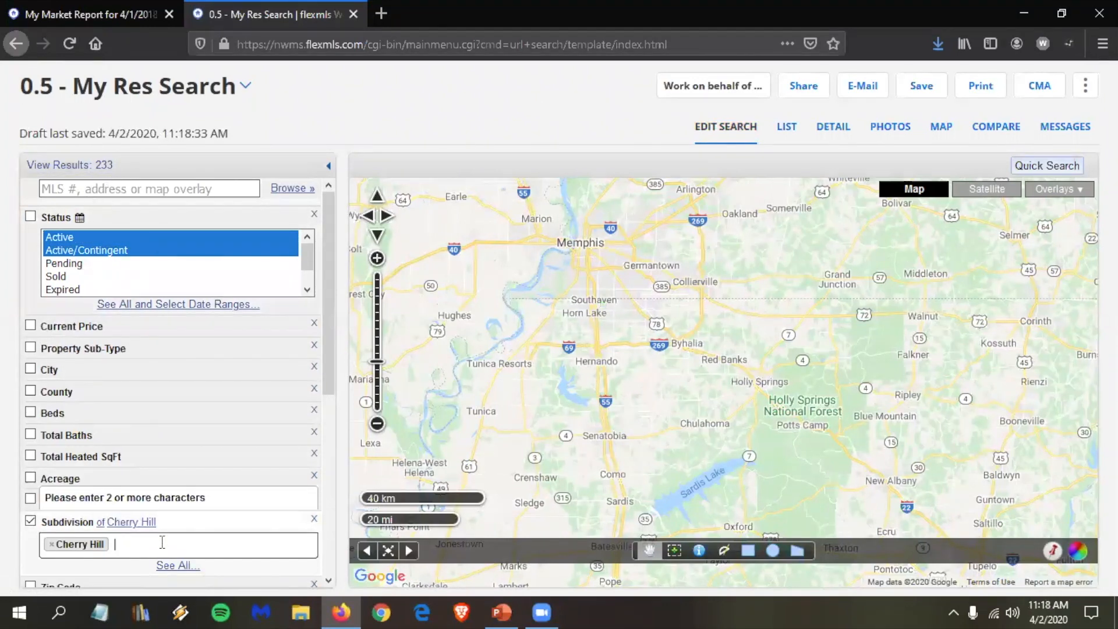
key(BackSpace)
key(BackSpace)
key(BackSpace)
key(BackSpace)
key(BackSpace)
key(BackSpace)
text(t)
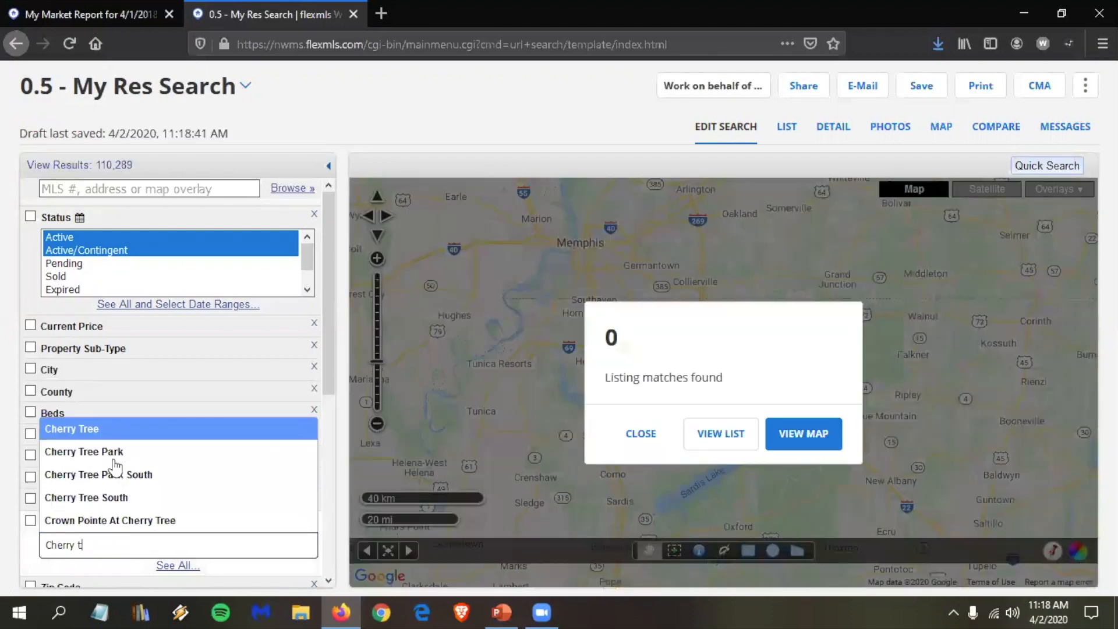
click(114, 459)
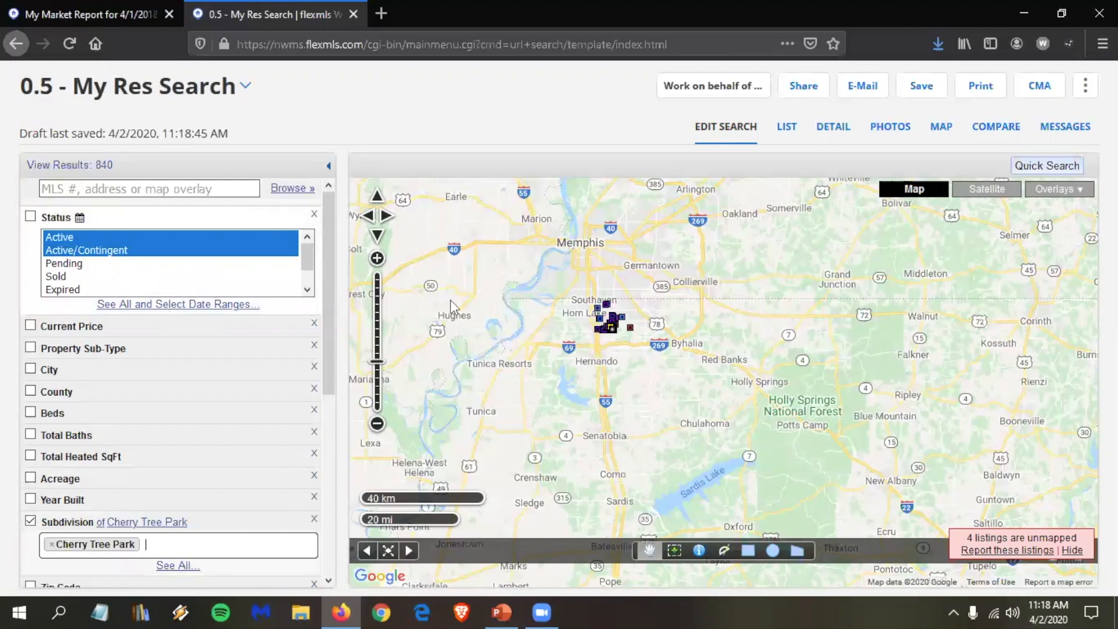
- Save the search as a new one named "cherry tree park stats" and mark it as a favorite
click(913, 88)
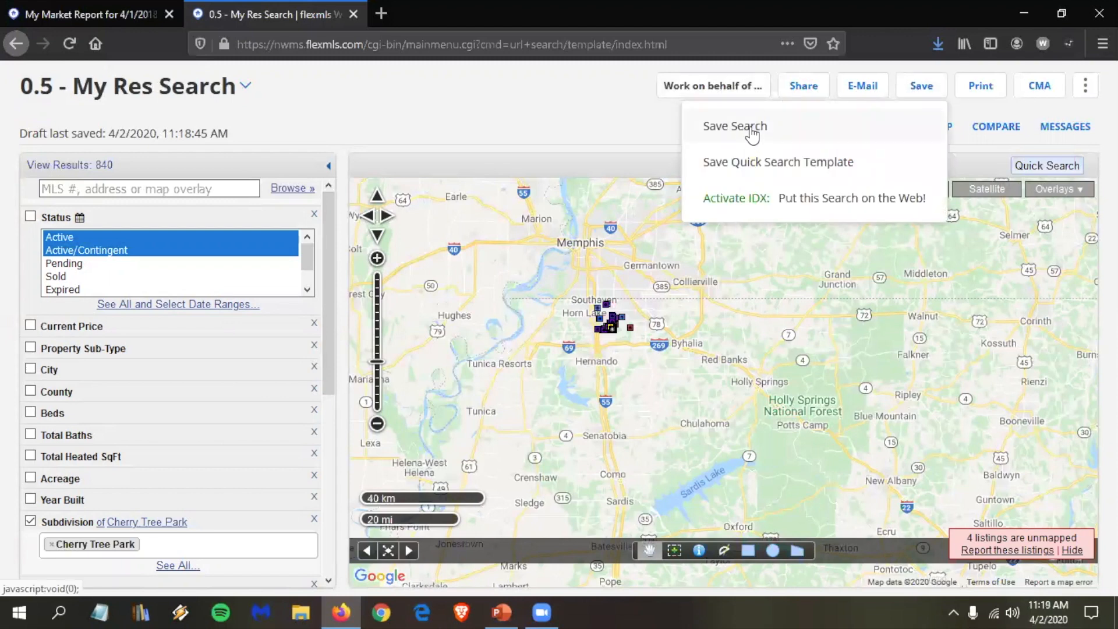
click(751, 130)
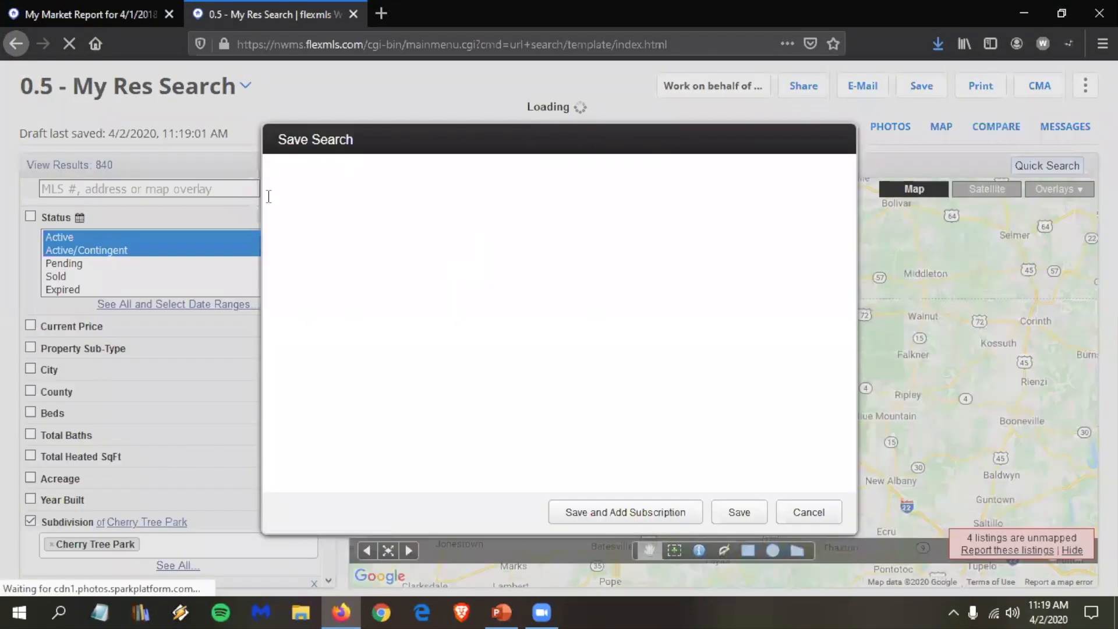
click(297, 203)
text(che)
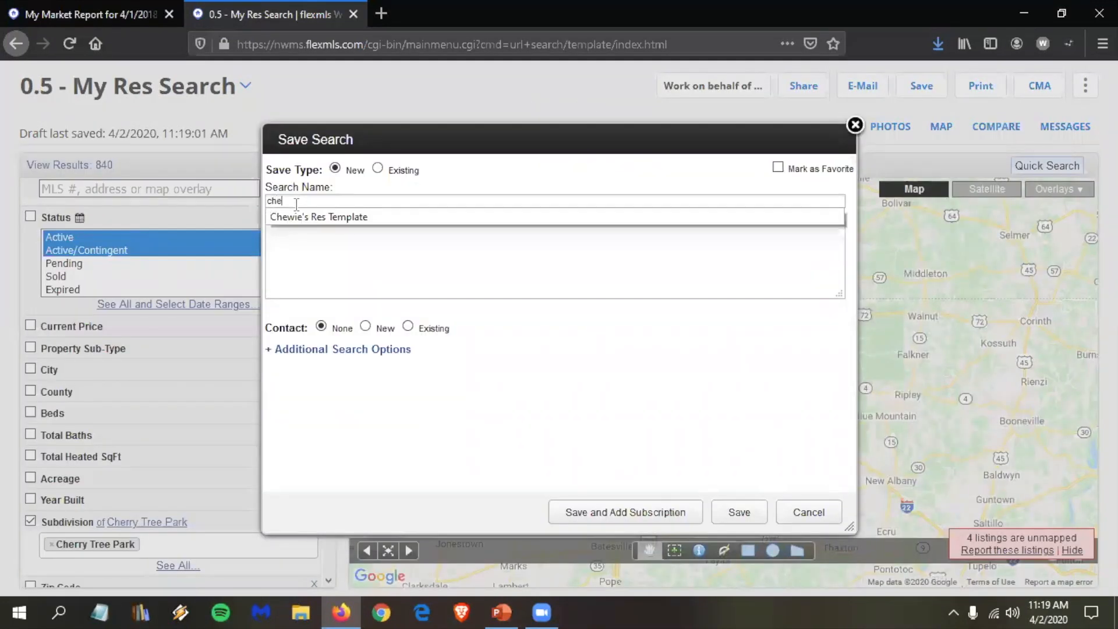
text(rry tree park)
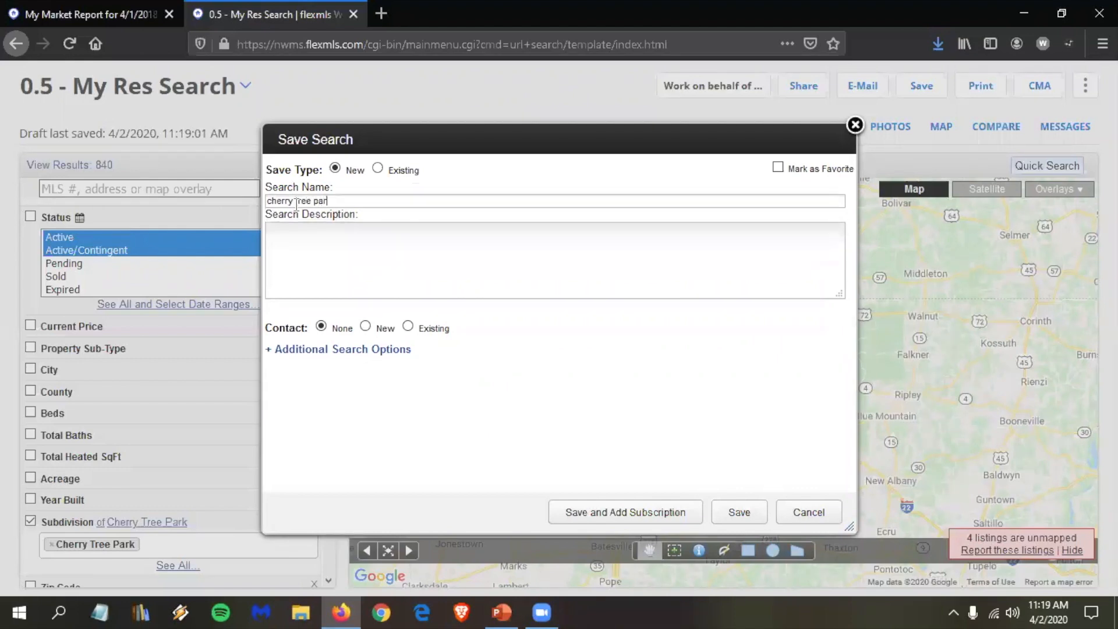
text( stats)
click(824, 170)
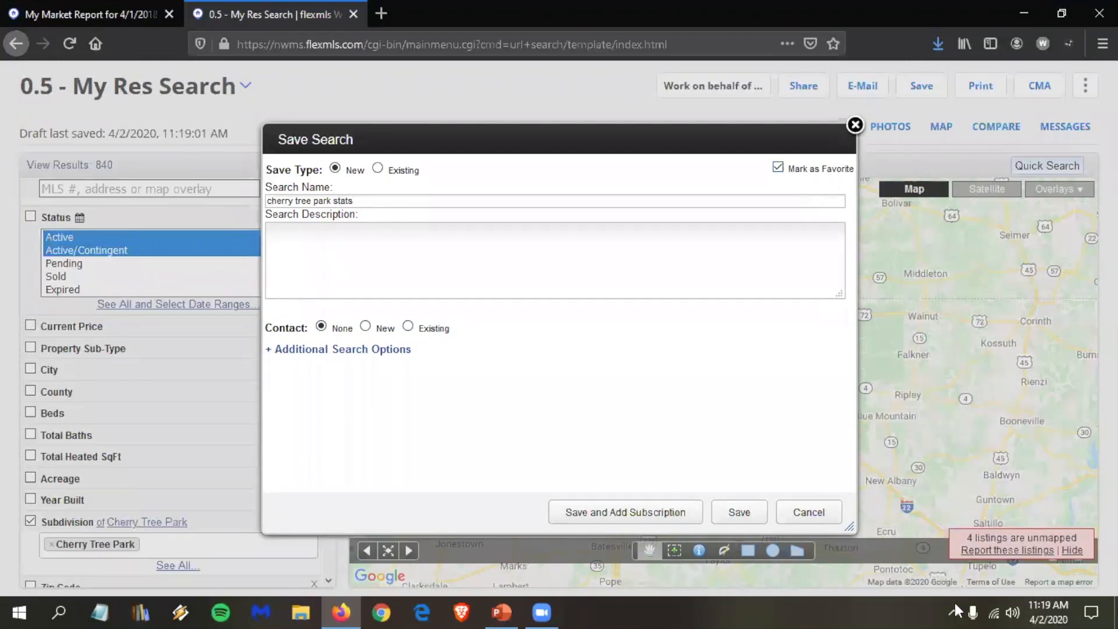
click(748, 516)
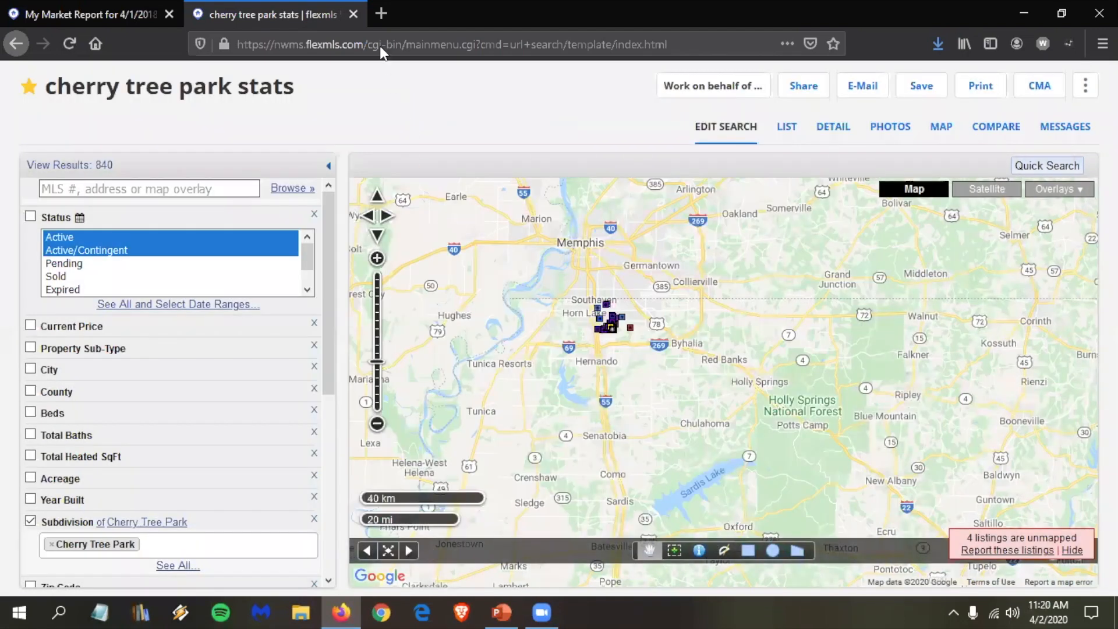
- Close the saved search's tab, reload the My Market report and switch its chart to Inventory
key(ctrl+w)
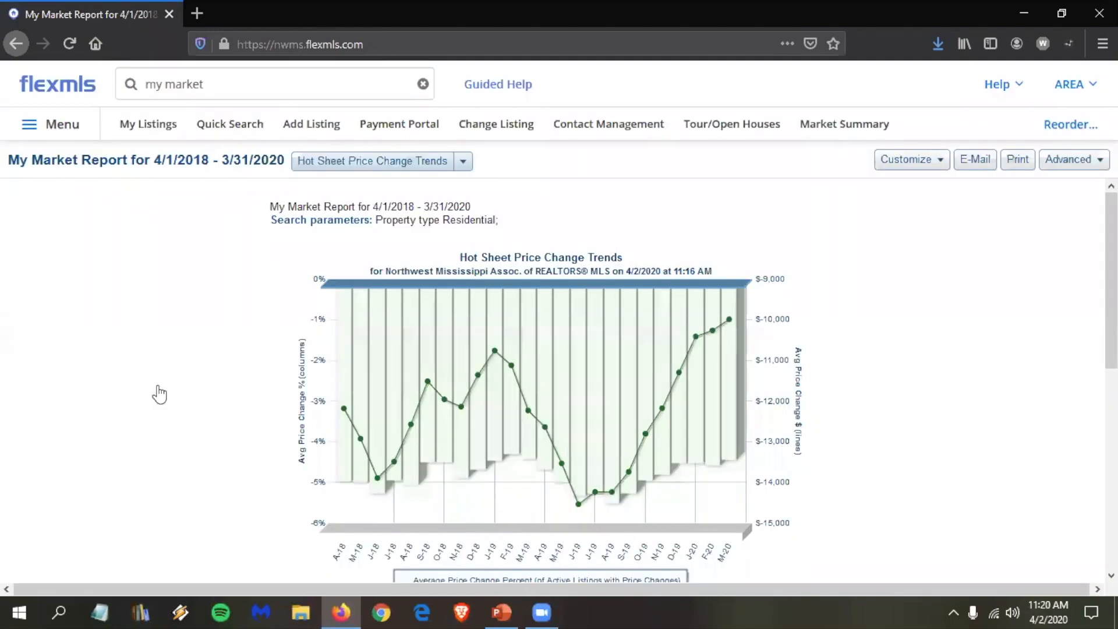
click(145, 460)
click(463, 162)
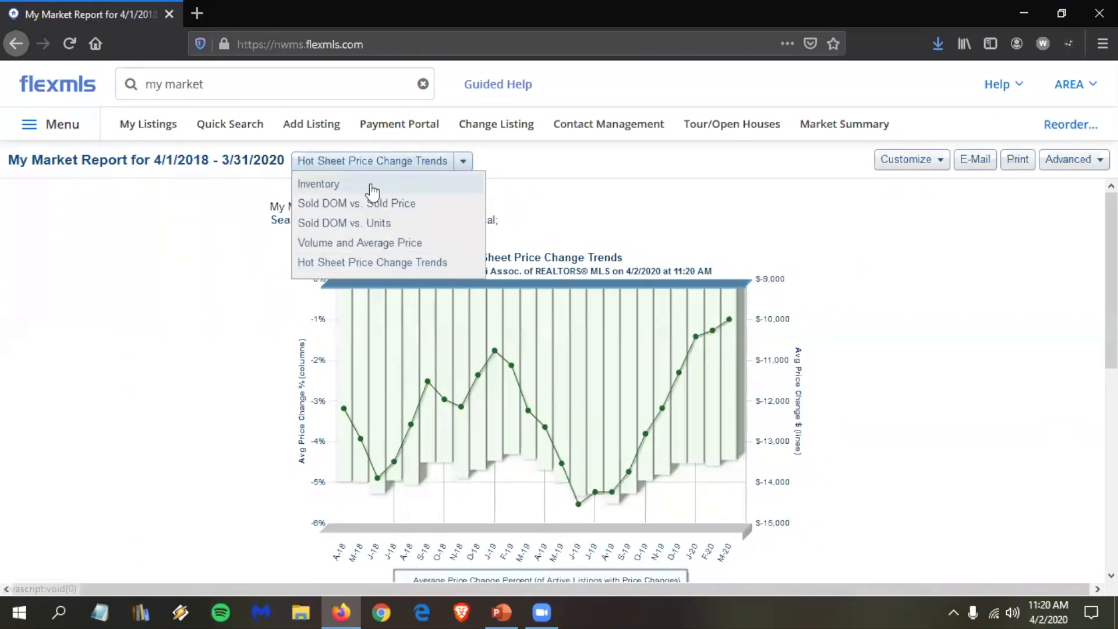
click(371, 186)
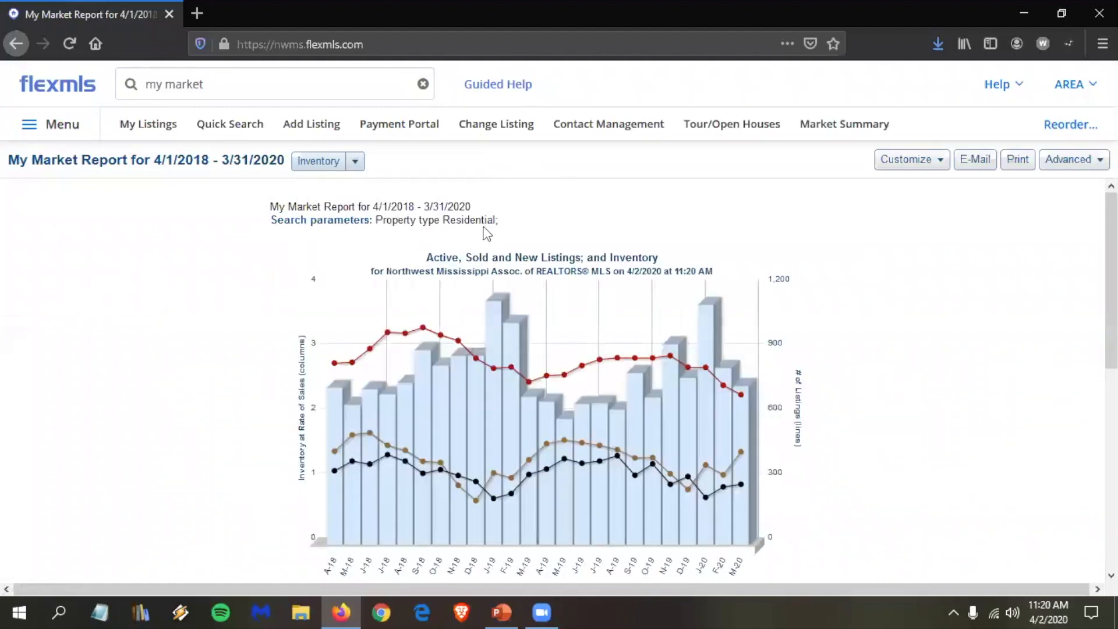
- Run the Inventory report with the saved search "cherry tree park stats" for April 2018 thru March 2020
click(947, 169)
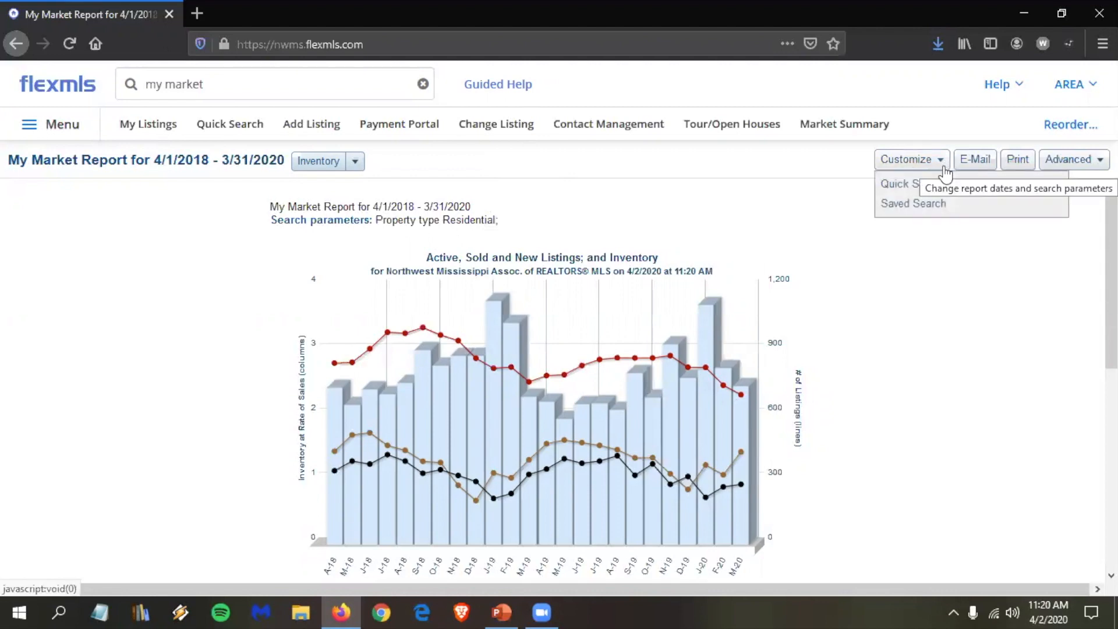
click(925, 205)
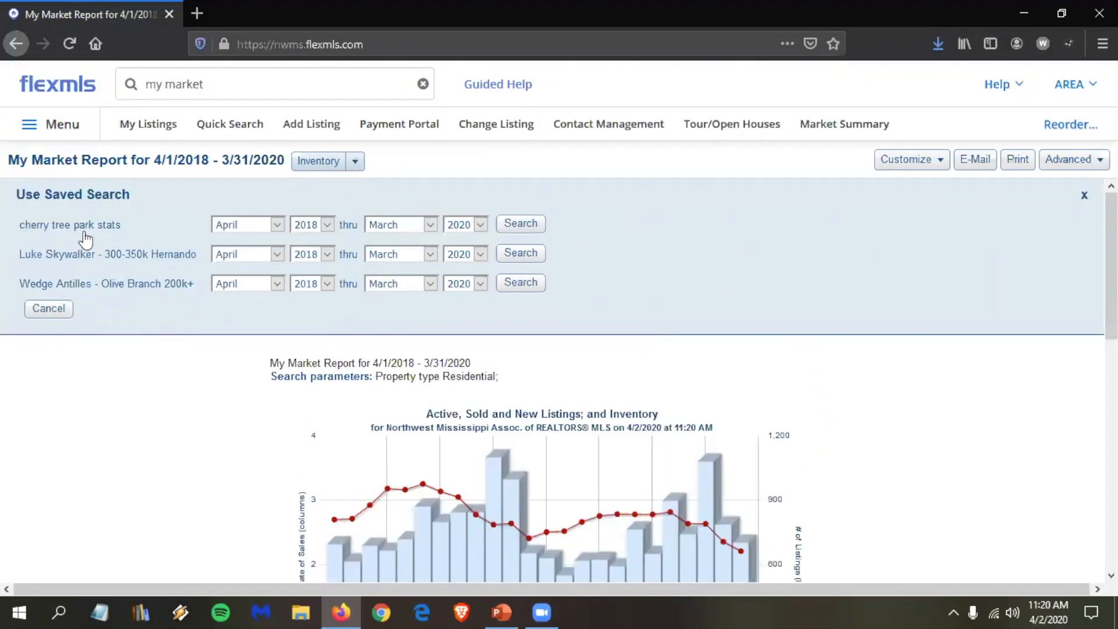
click(327, 228)
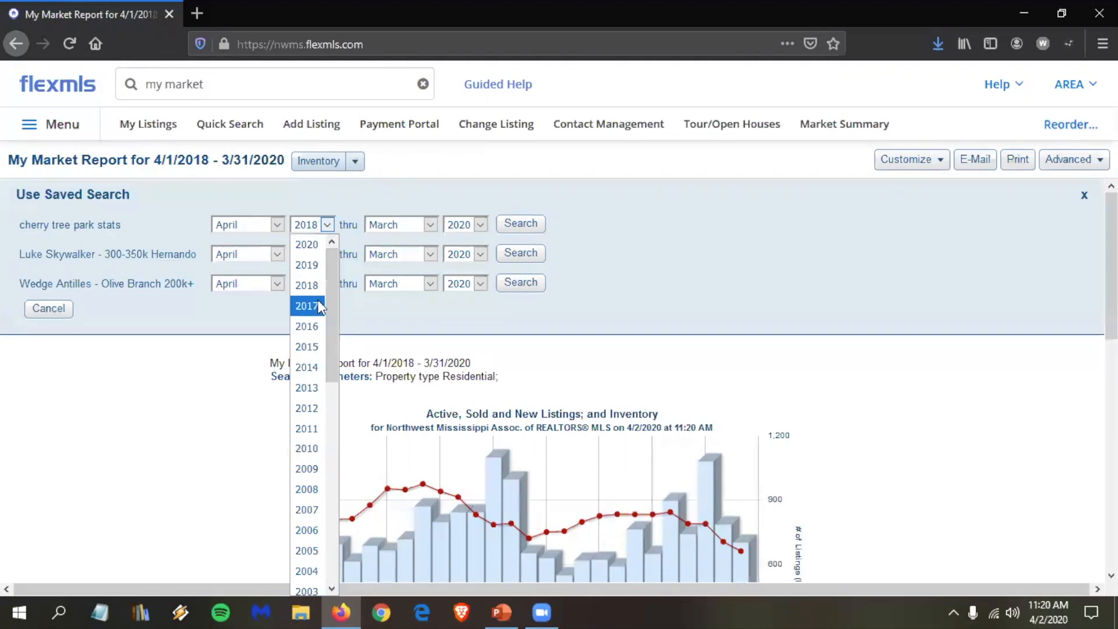
click(317, 285)
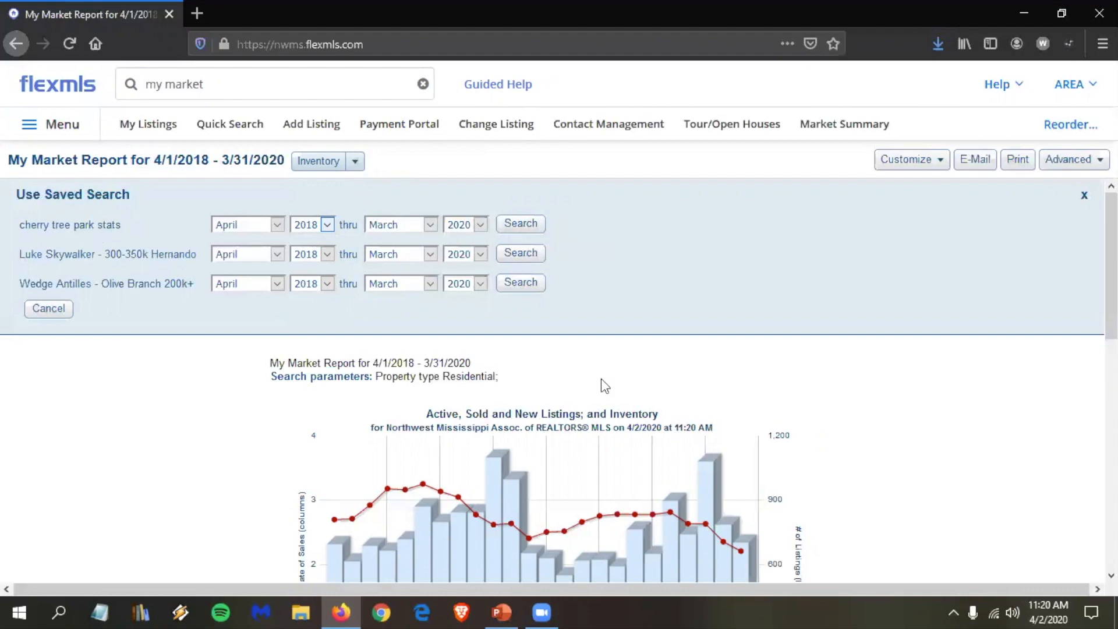
click(515, 227)
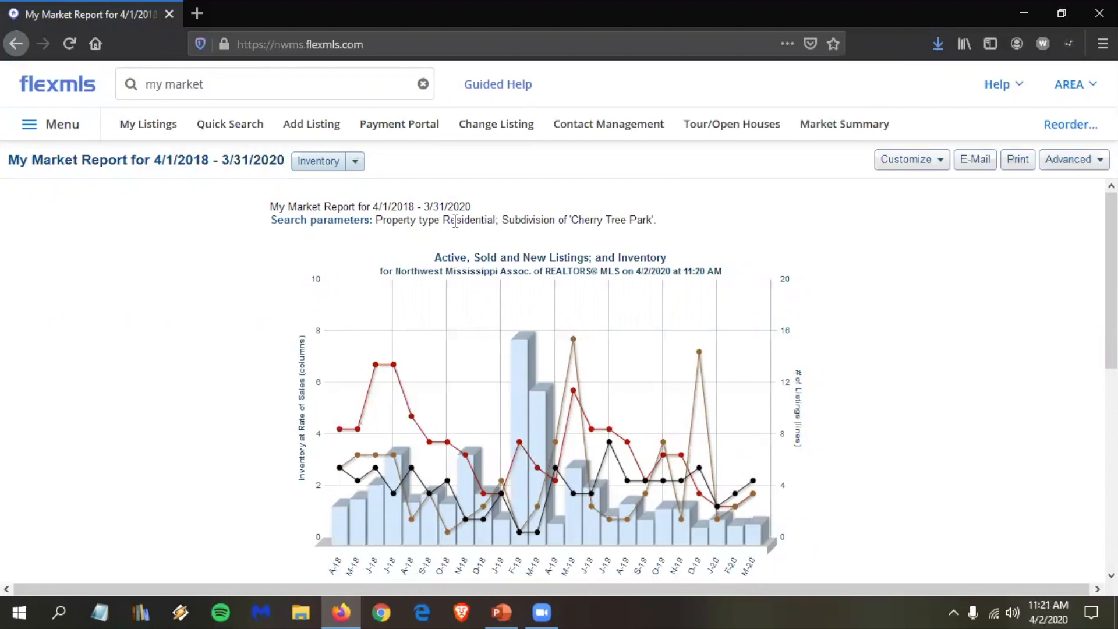
- Review the Inventory chart and its monthly table for the Cherry Tree Park subdivision
scroll(455, 221, down, 1)
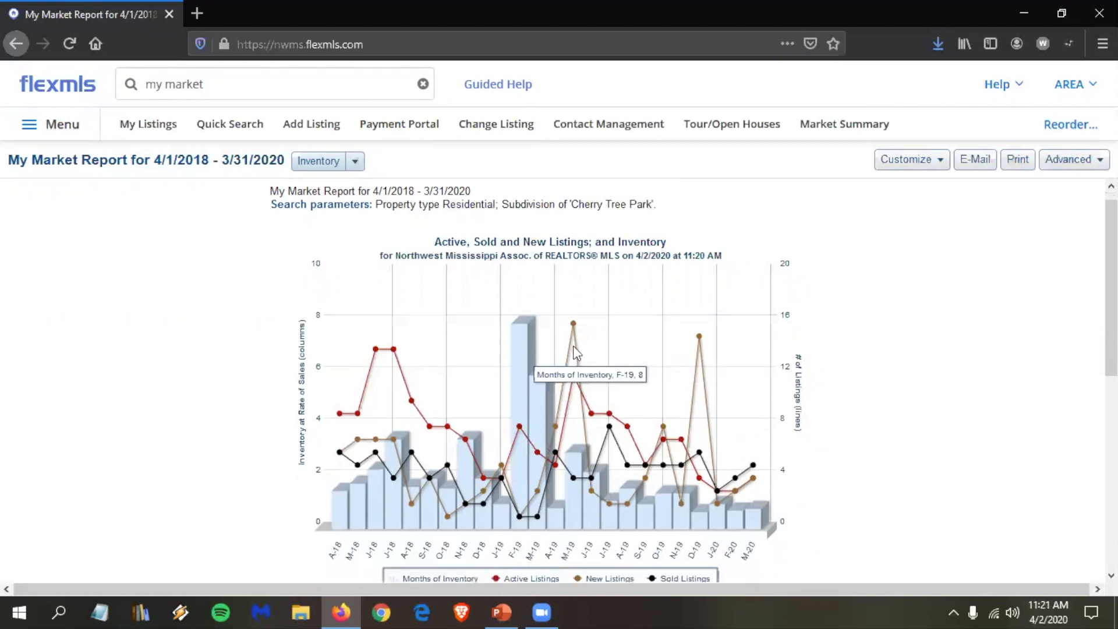
scroll(612, 365, down, 2)
scroll(616, 358, up, 1)
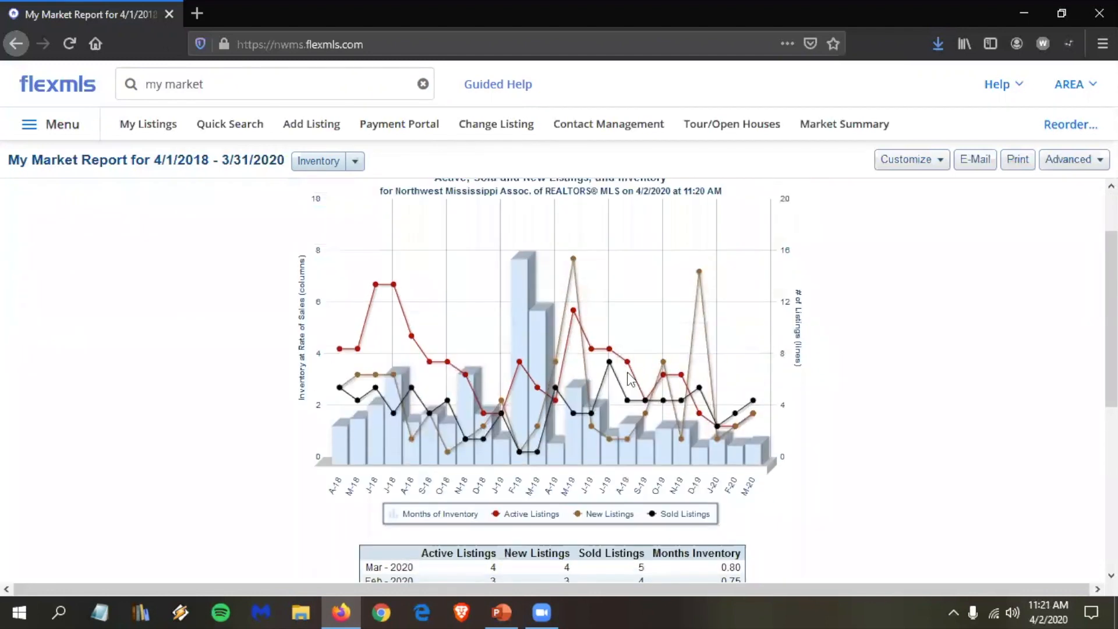
scroll(757, 448, down, 1)
scroll(908, 547, down, 3)
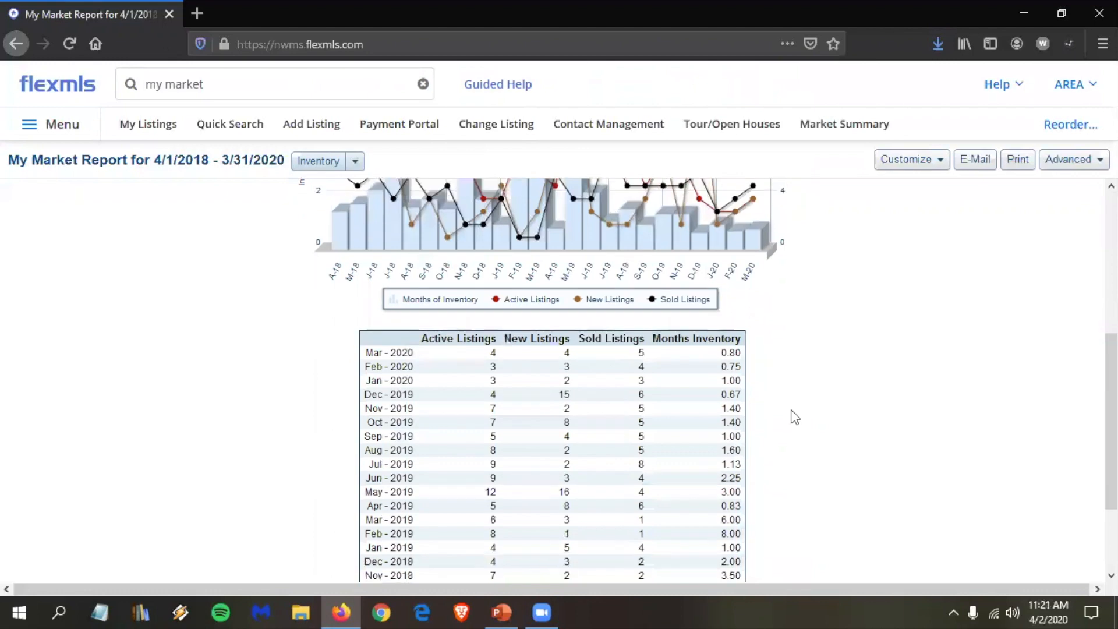
scroll(792, 413, down, 1)
scroll(725, 275, down, 1)
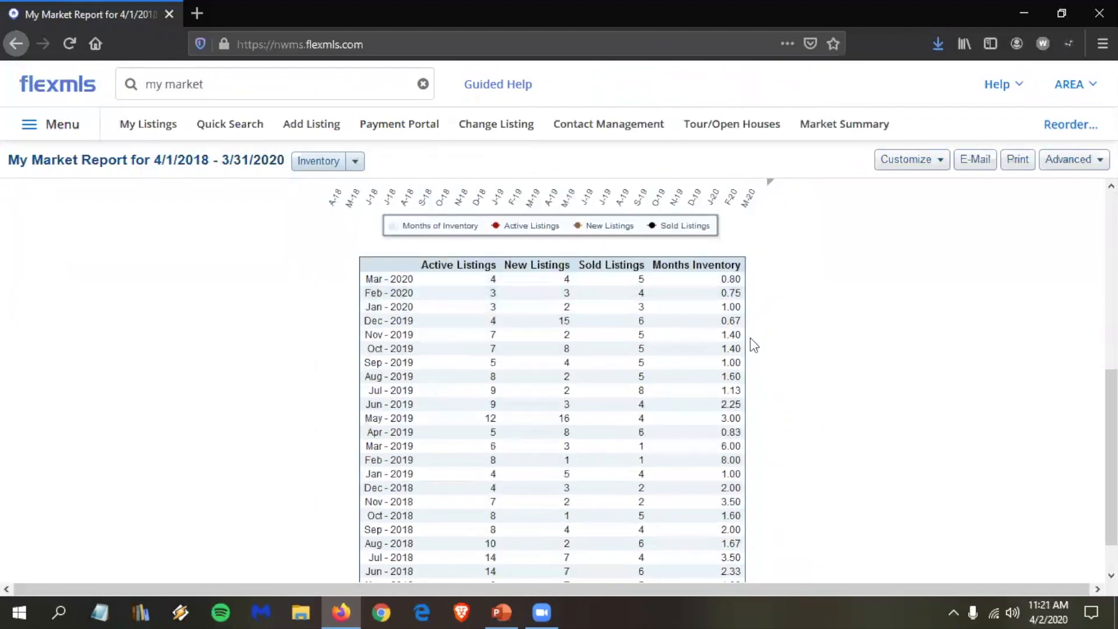
scroll(751, 349, down, 1)
scroll(524, 262, up, 7)
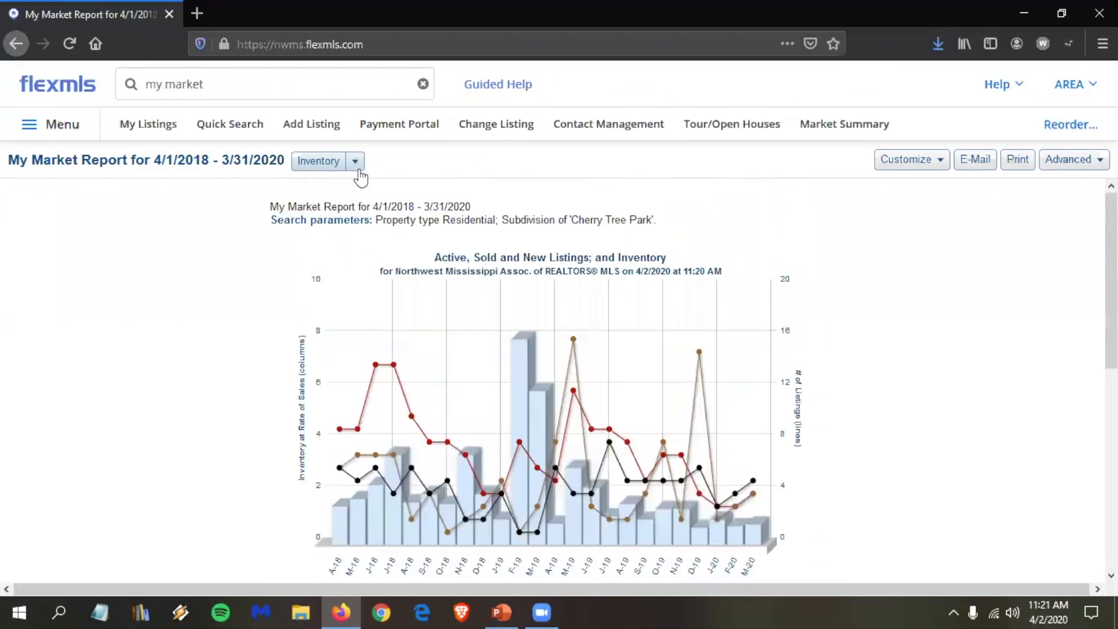
- Switch the report to Sold DOM vs. Sold Price and review its chart and monthly table
click(356, 167)
click(370, 202)
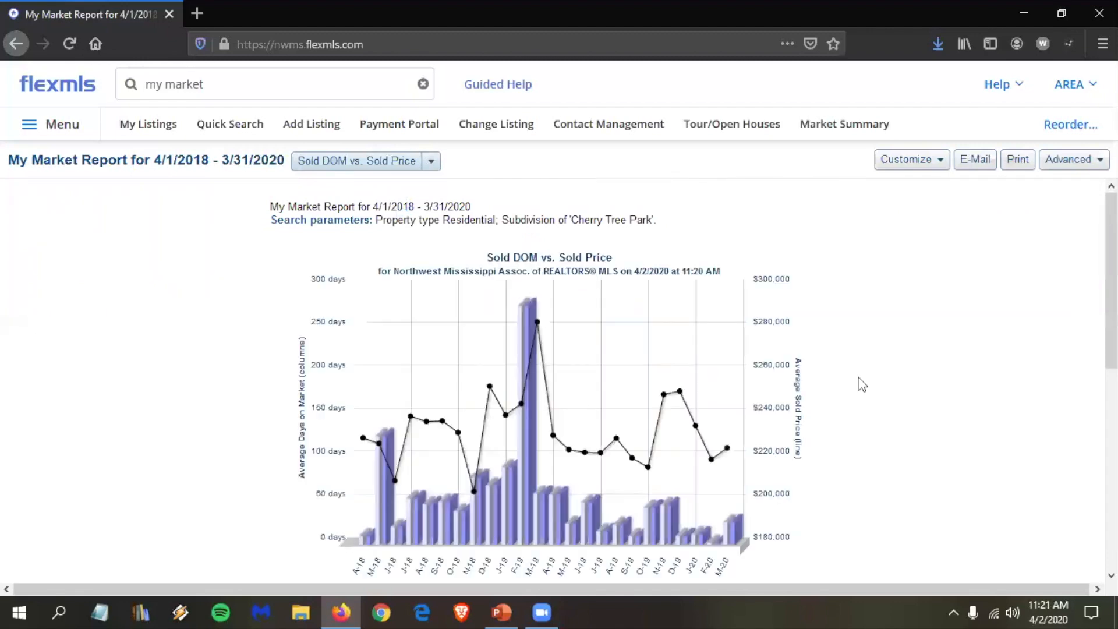
scroll(896, 429, down, 3)
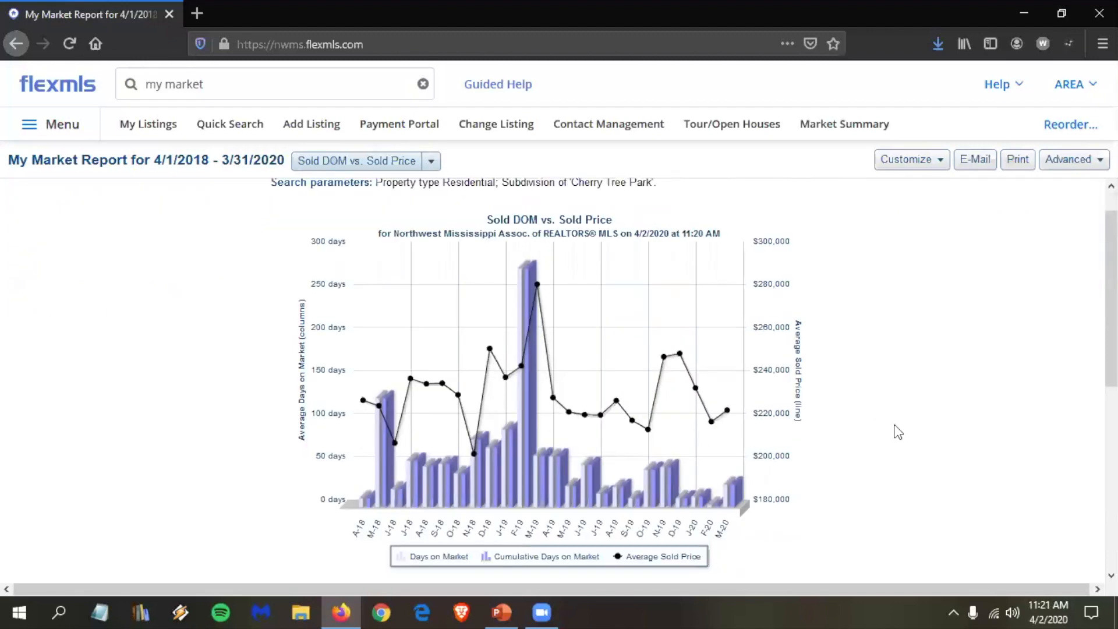
scroll(850, 419, down, 2)
scroll(699, 417, up, 2)
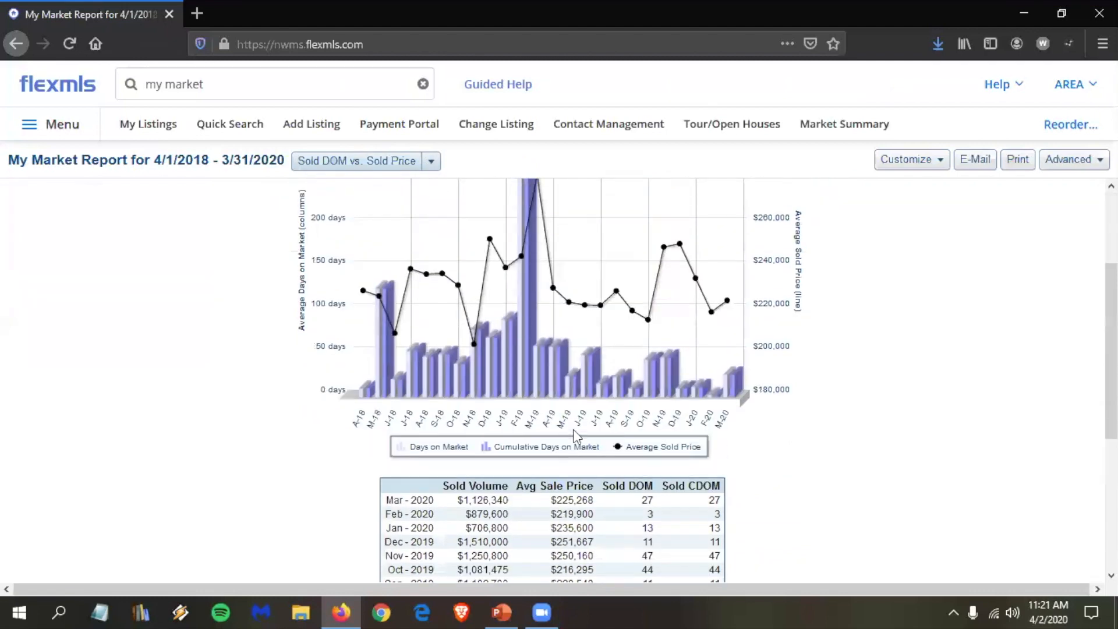
scroll(727, 441, down, 5)
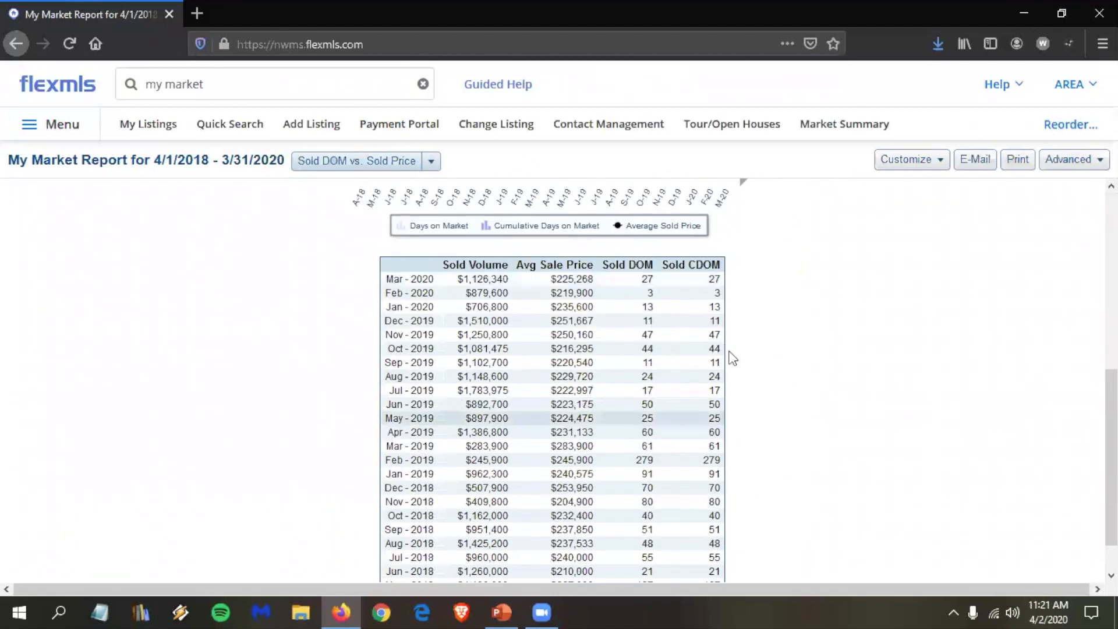
scroll(751, 437, down, 1)
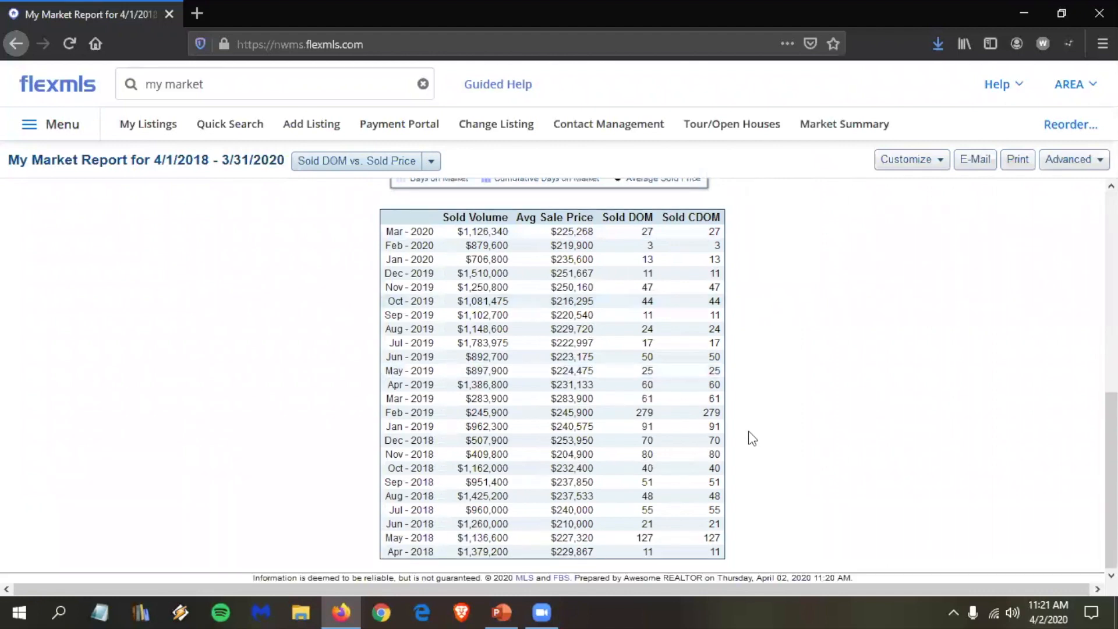
- Show the Sold DOM vs. Units report, review its chart and table, and check the available export options
click(428, 168)
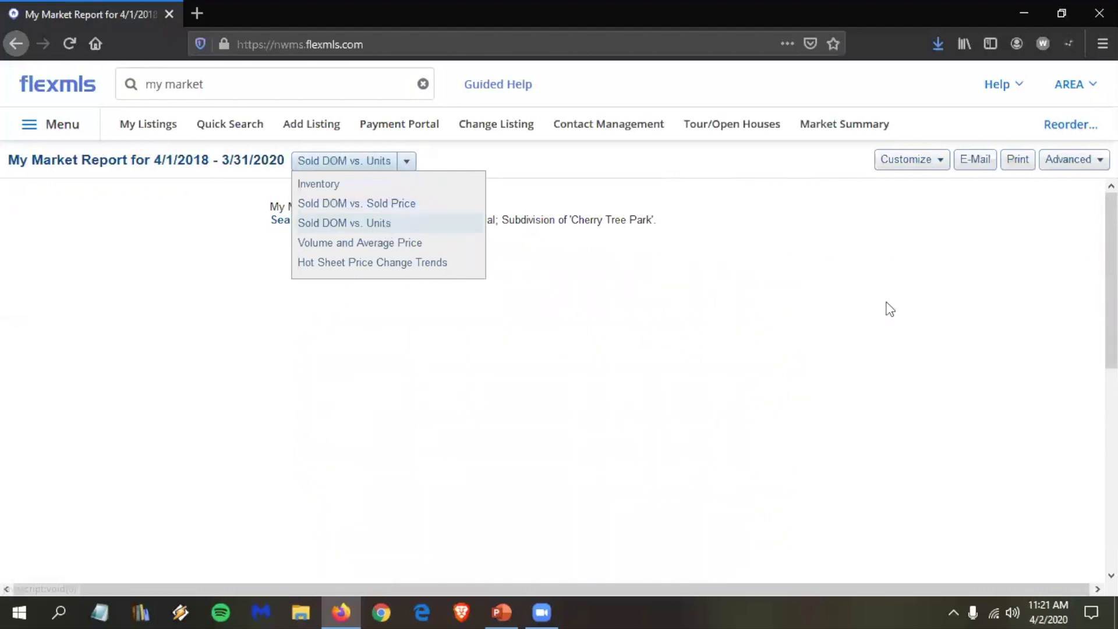
scroll(423, 499, down, 3)
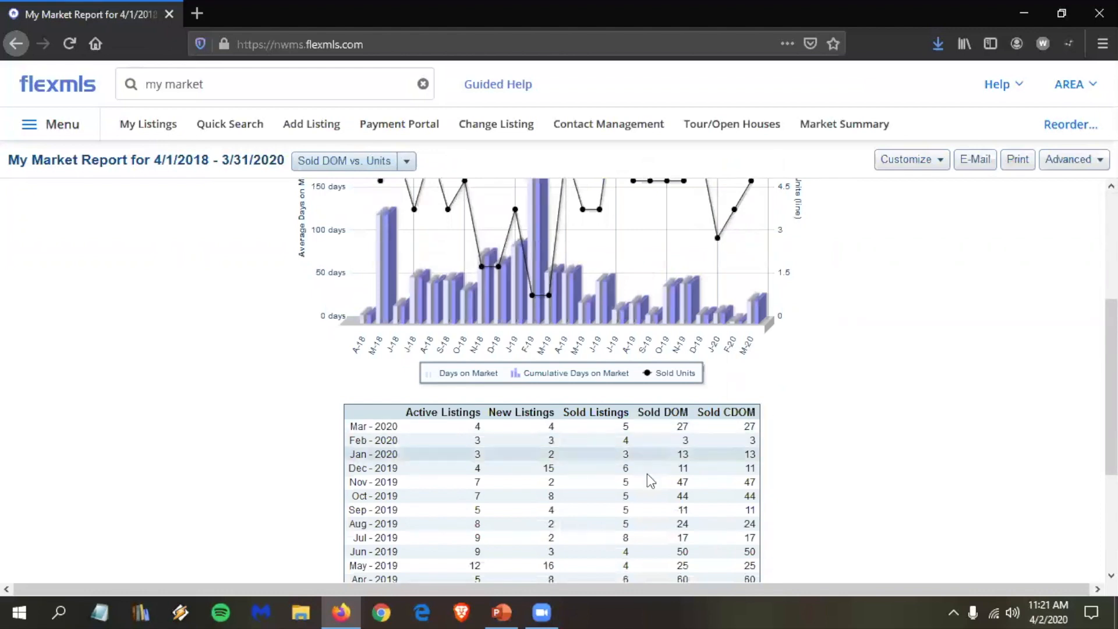
scroll(647, 473, down, 1)
scroll(552, 418, down, 1)
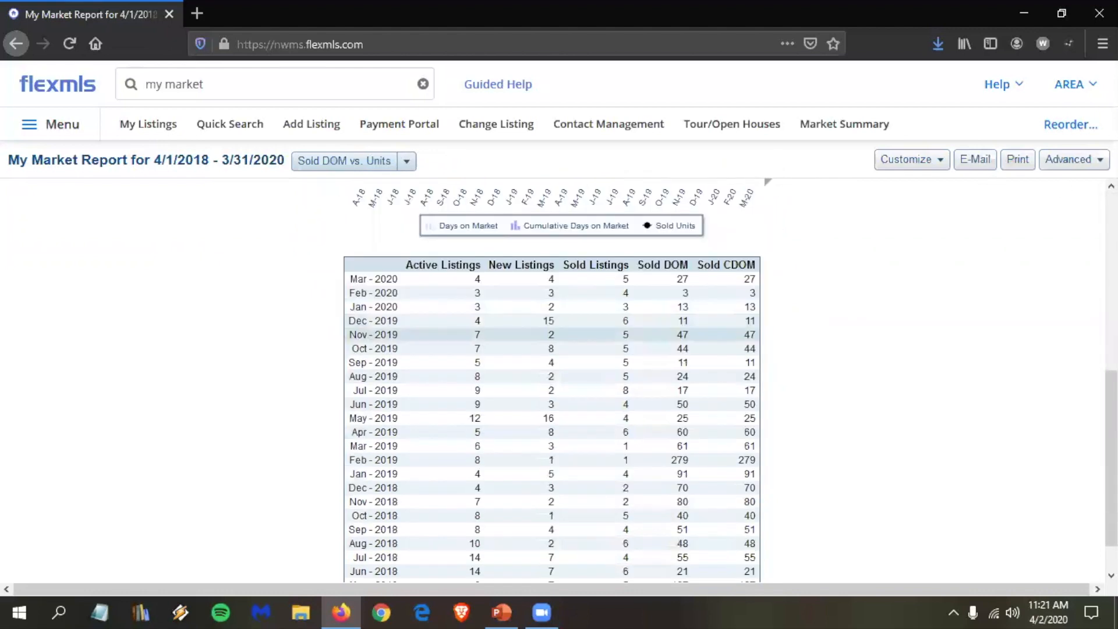
click(1074, 160)
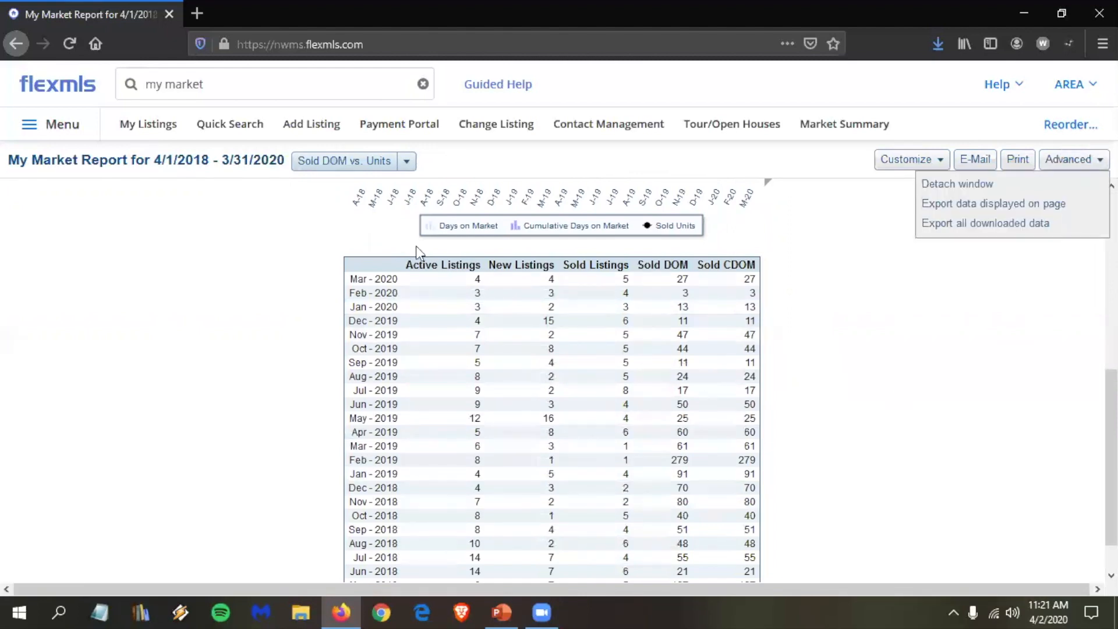
scroll(415, 239, up, 5)
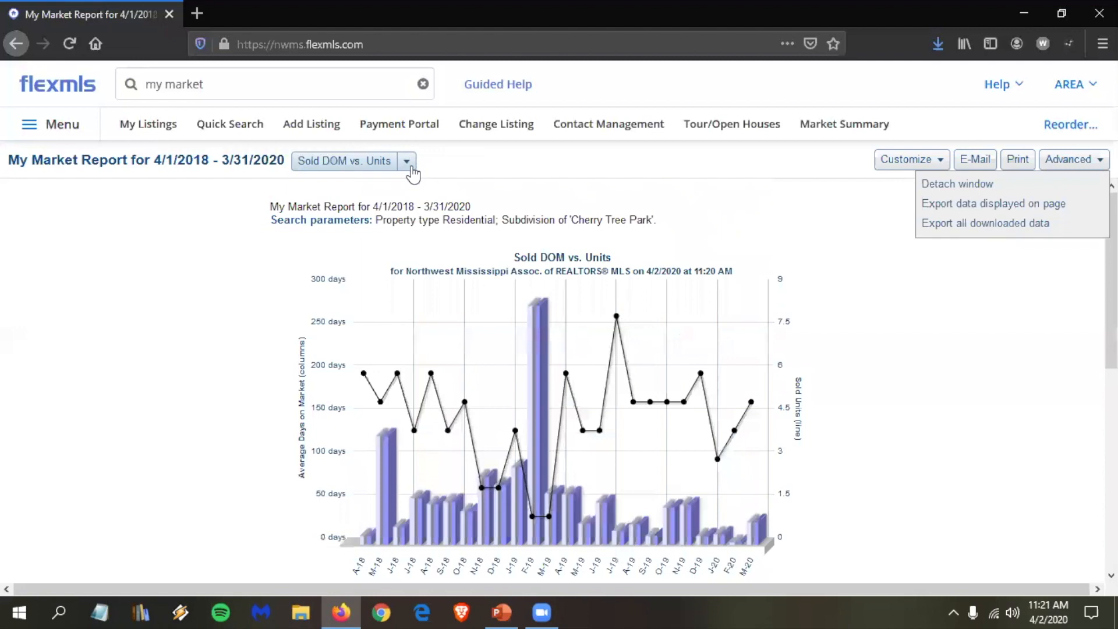
- Change the report to Volume and Average Price and examine its chart and monthly table through the SP/LP Ratio column
click(405, 165)
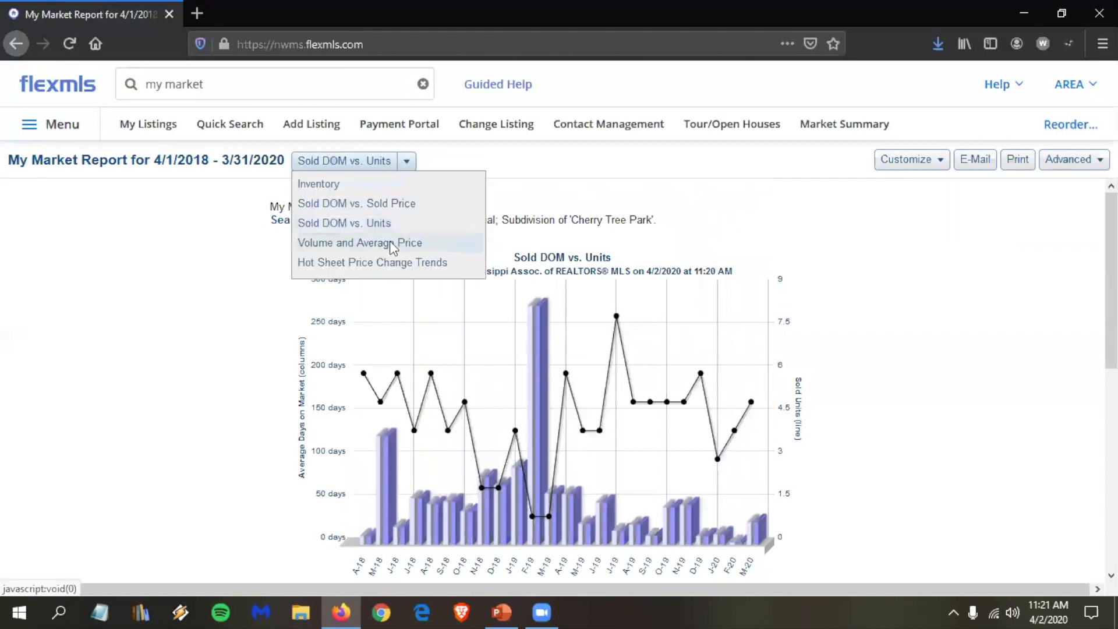
click(389, 242)
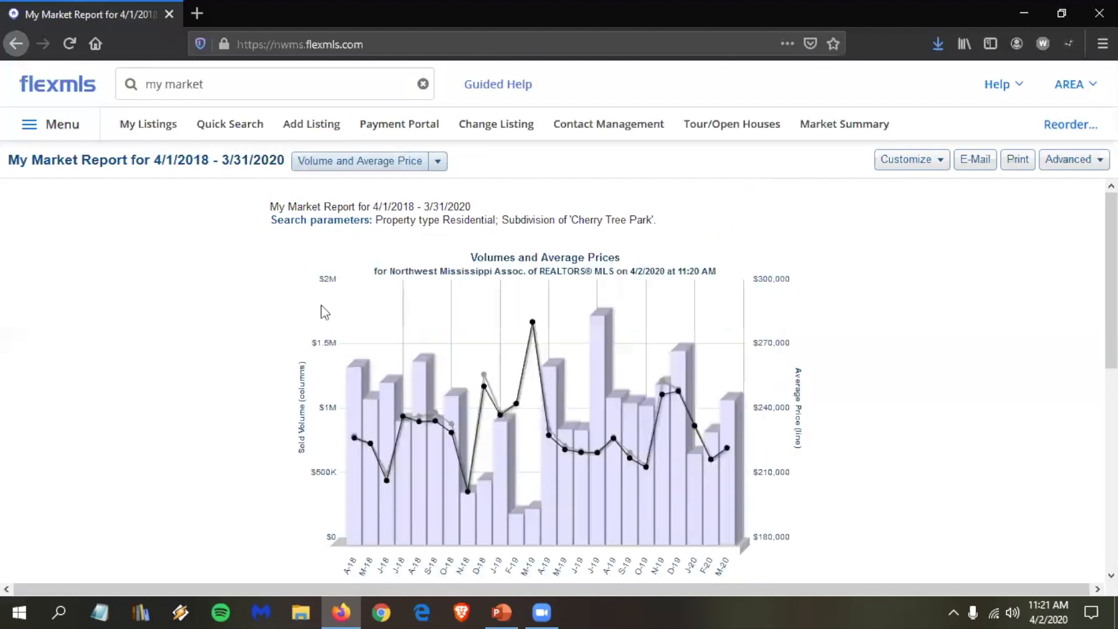
scroll(476, 361, down, 3)
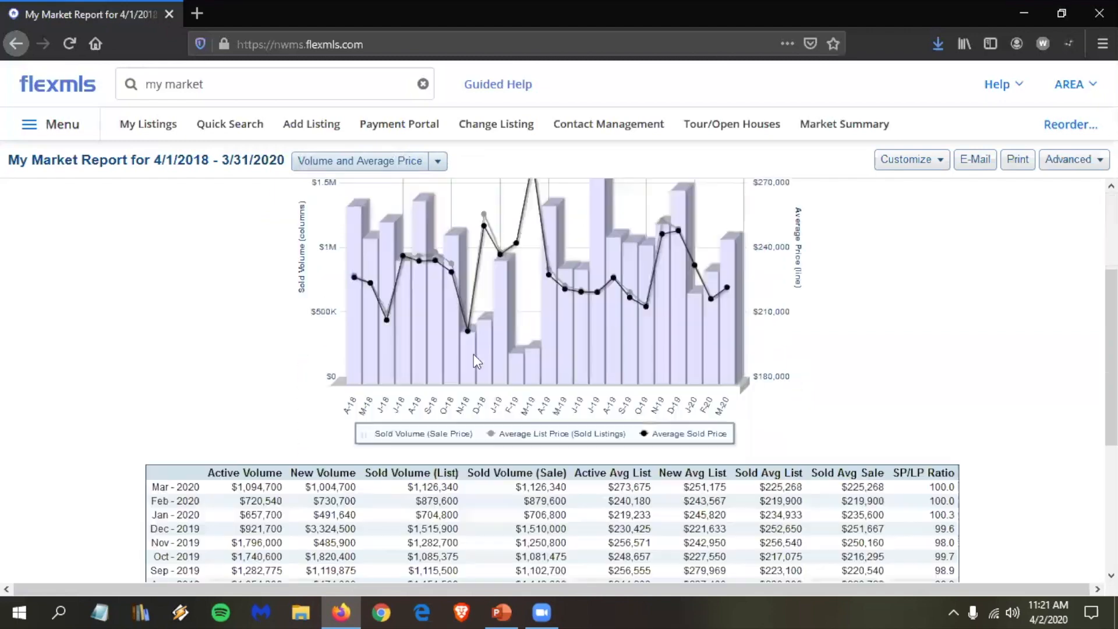
scroll(484, 345, down, 3)
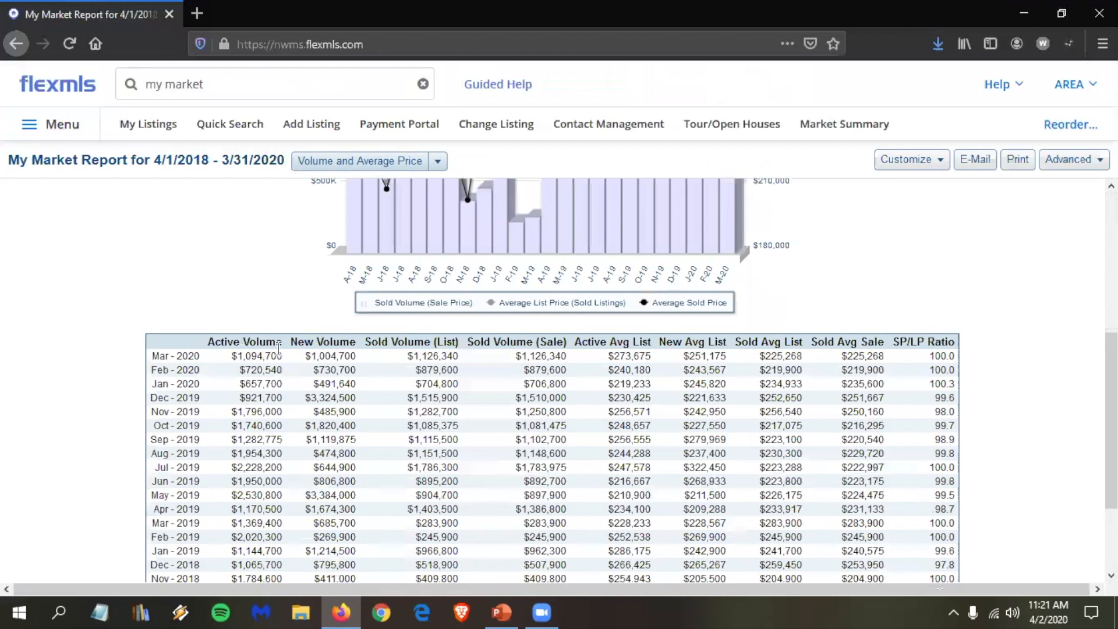
scroll(279, 348, down, 1)
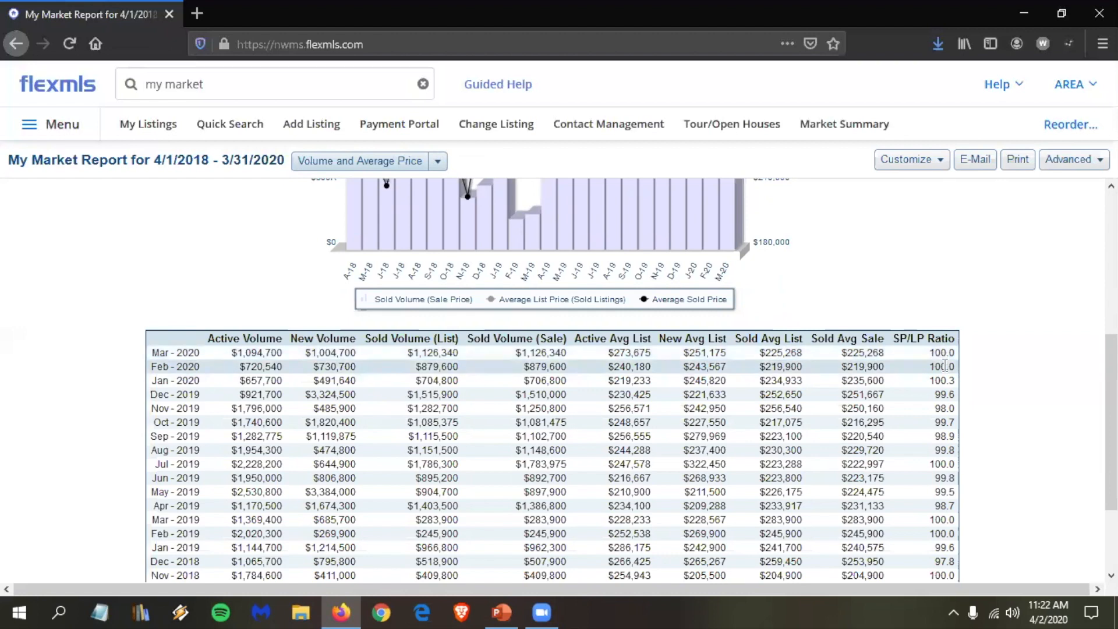
scroll(943, 365, up, 5)
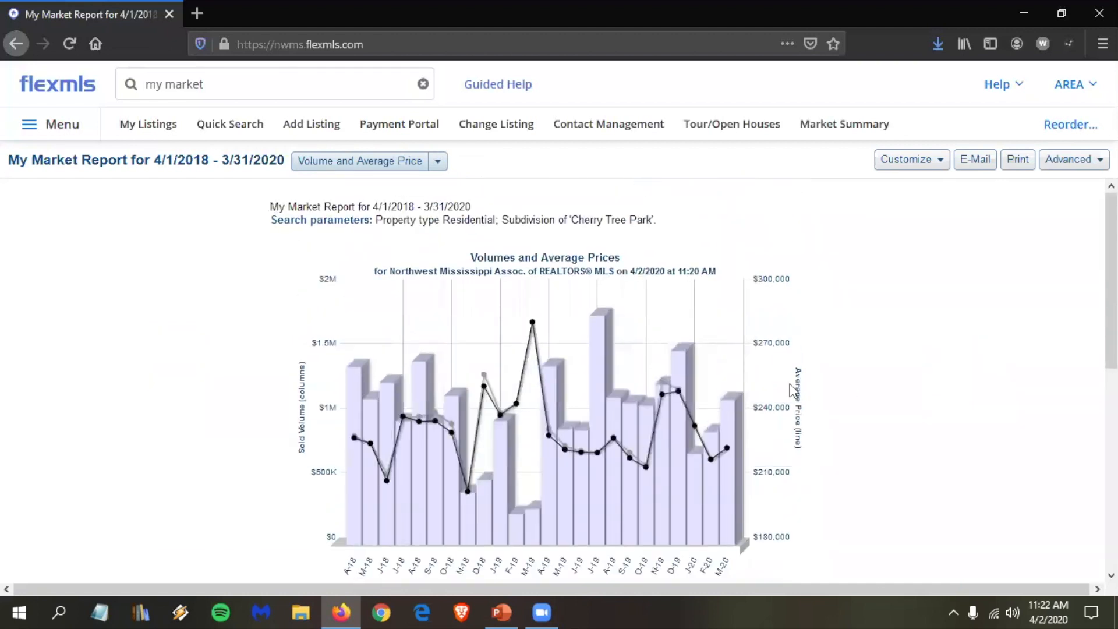
- Display the Hot Sheet Price Change Trends report and examine its chart and monthly average price changes
click(438, 161)
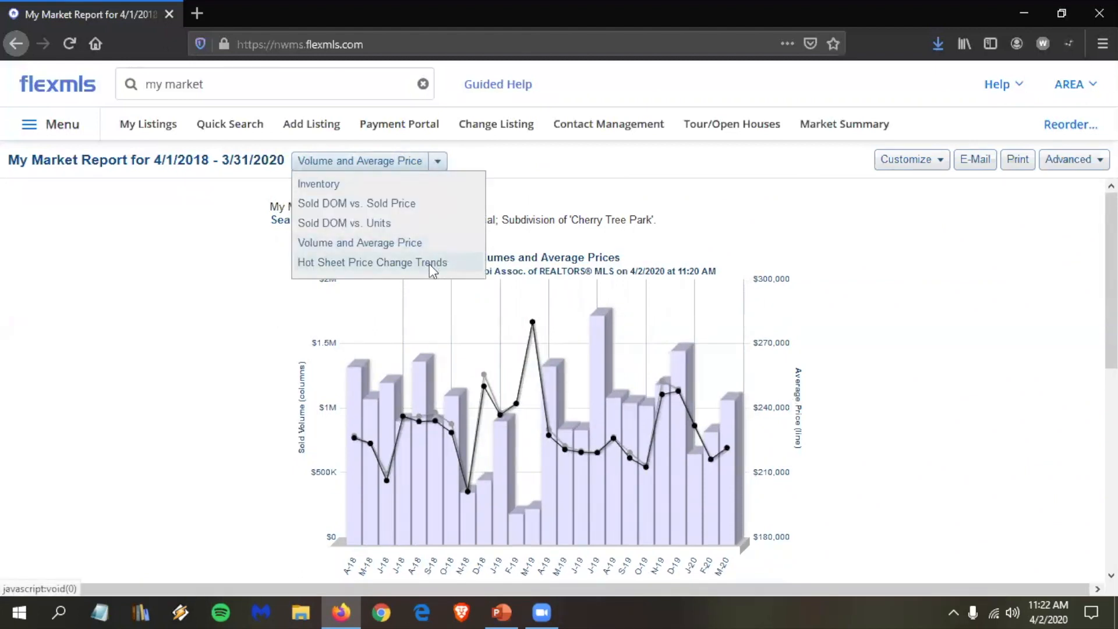
click(431, 265)
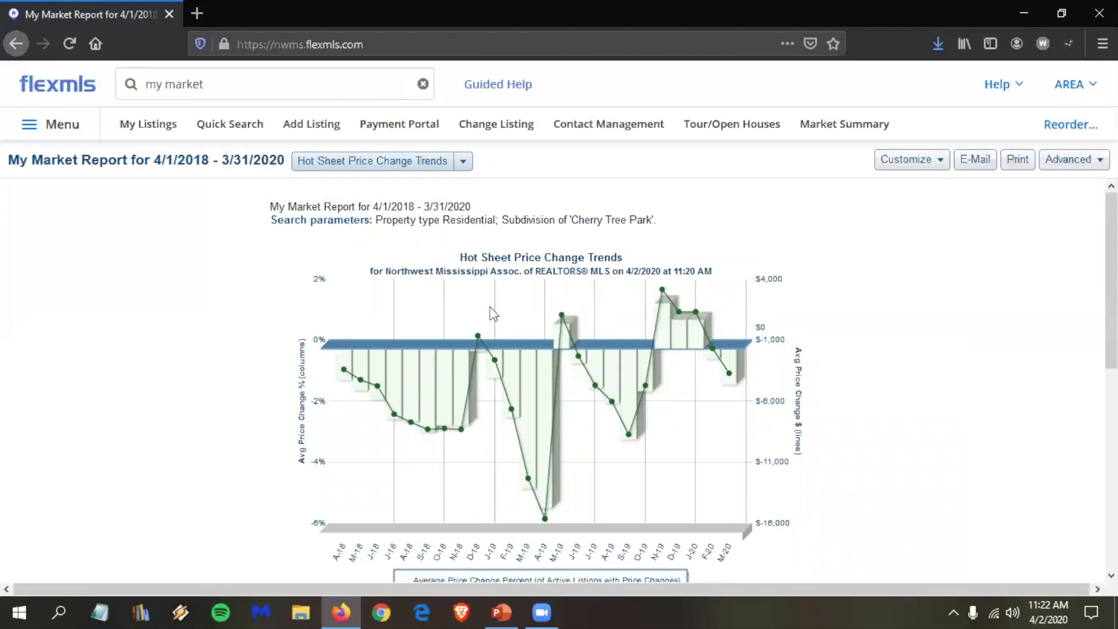
scroll(490, 310, down, 2)
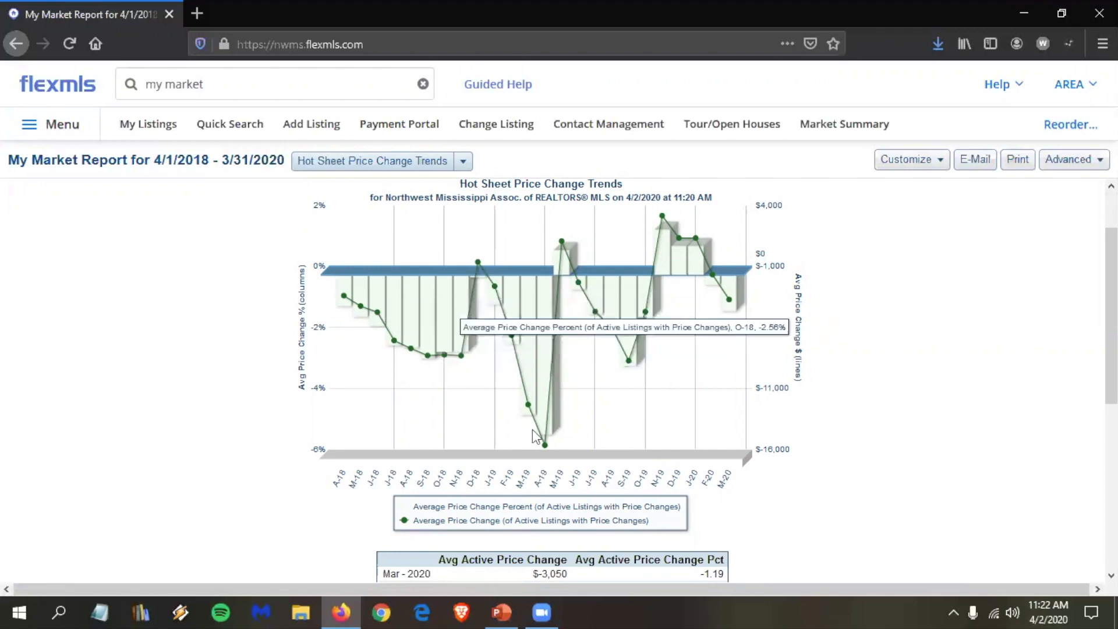
scroll(742, 413, down, 4)
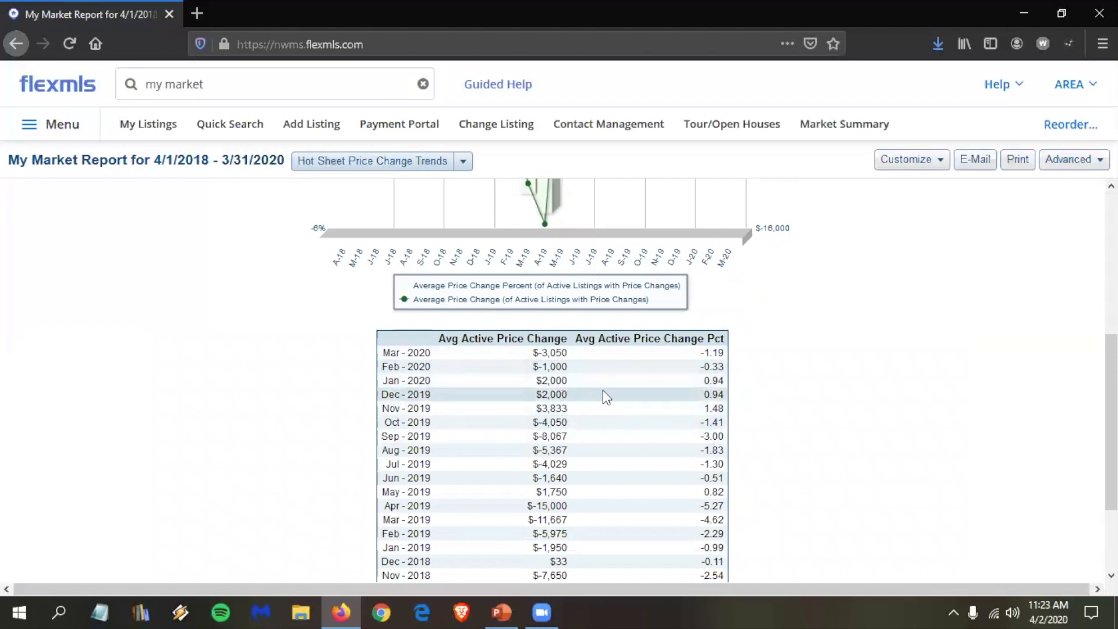
scroll(815, 352, up, 2)
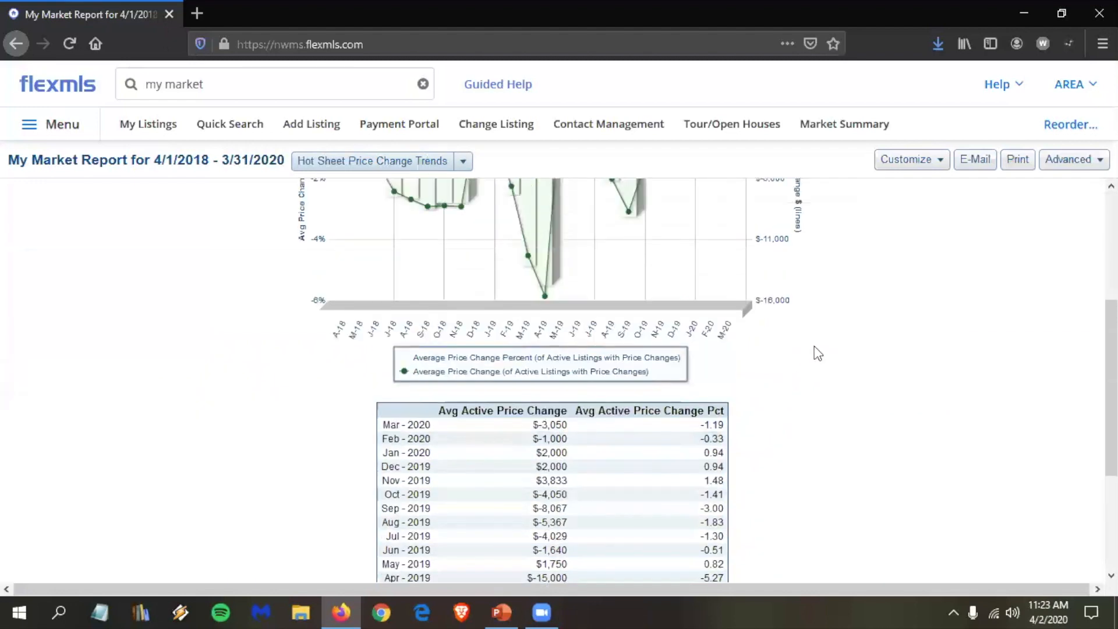
scroll(817, 353, up, 2)
scroll(818, 353, up, 2)
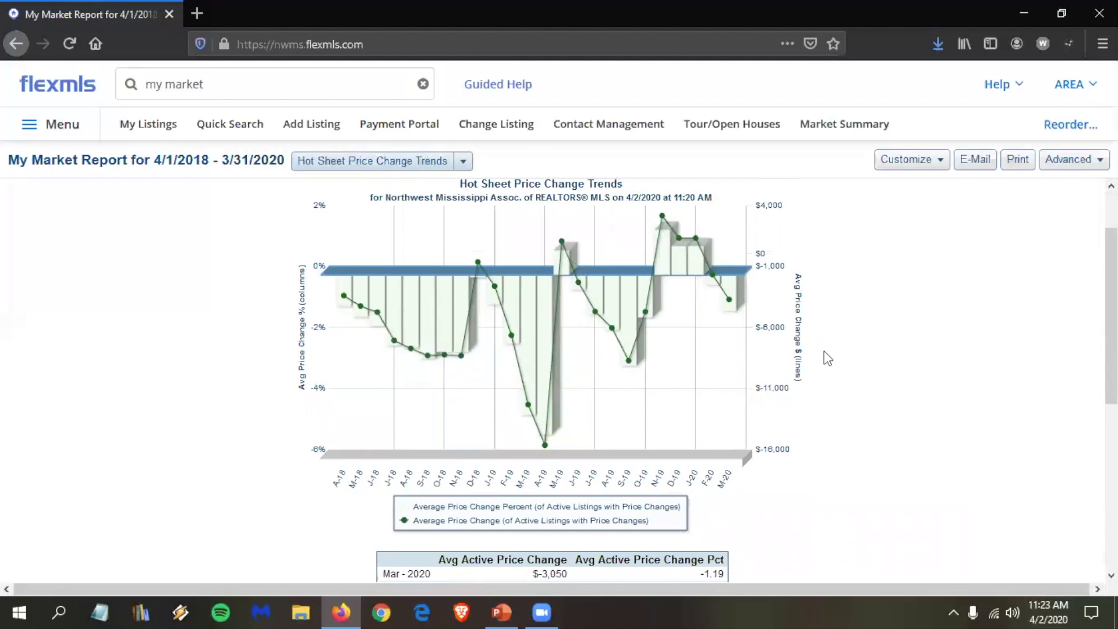
scroll(753, 386, up, 2)
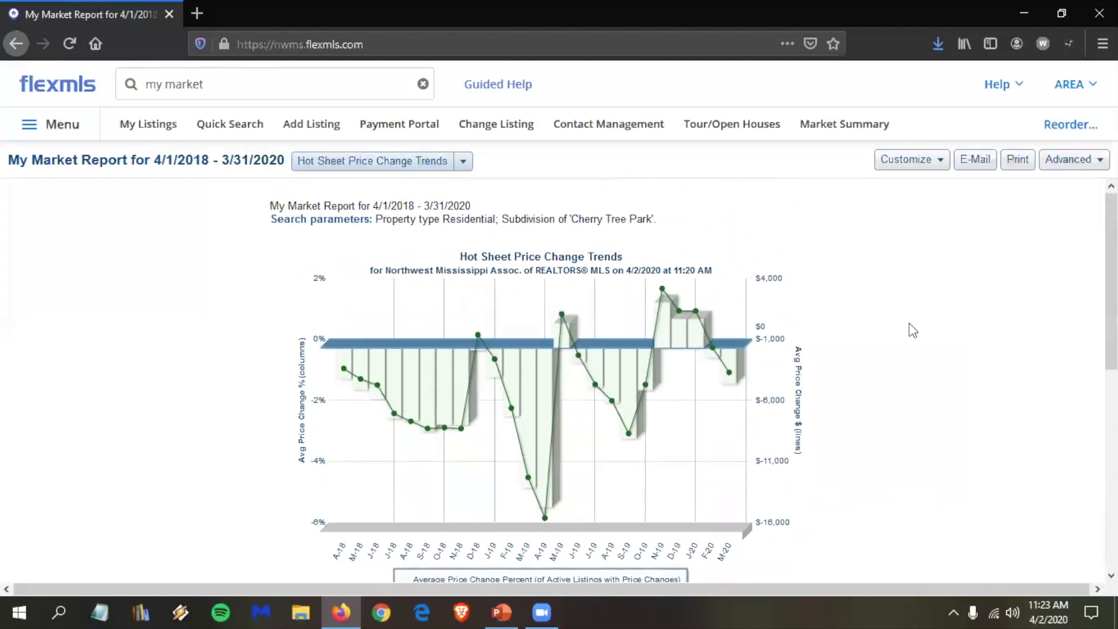
scroll(910, 322, down, 2)
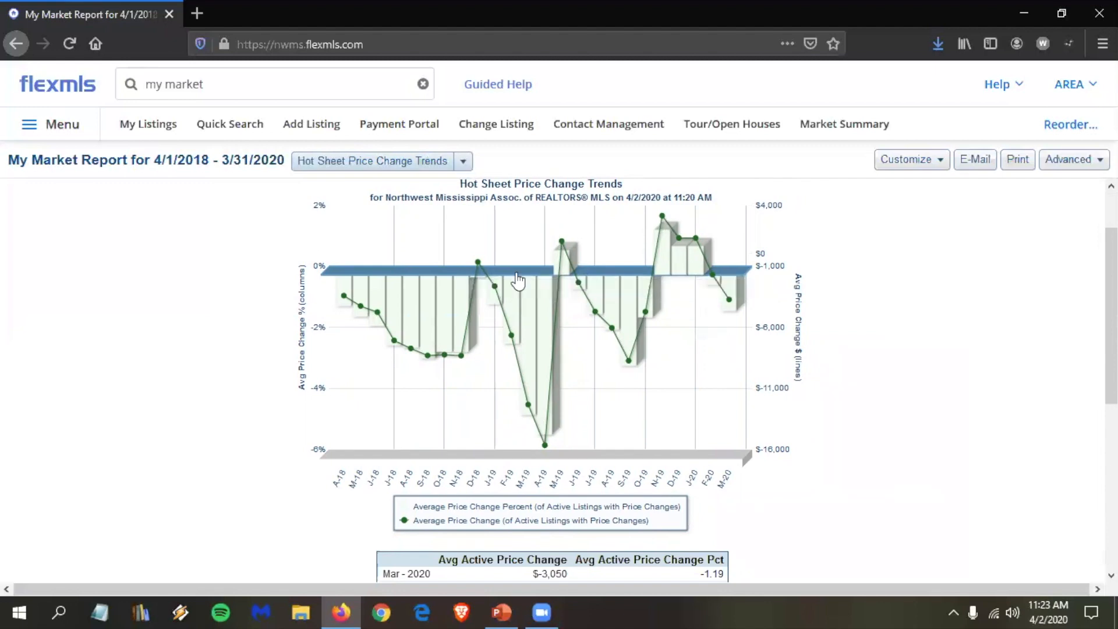
scroll(658, 374, down, 4)
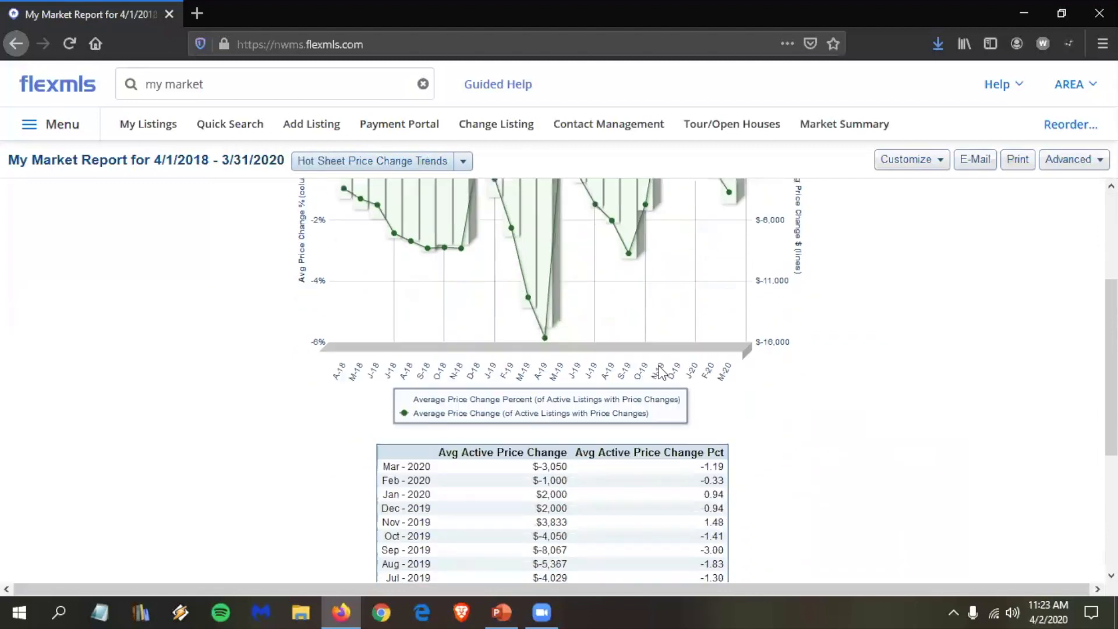
- Bring up the saved searches and date ranges available for customizing the My Market report
click(940, 165)
click(942, 165)
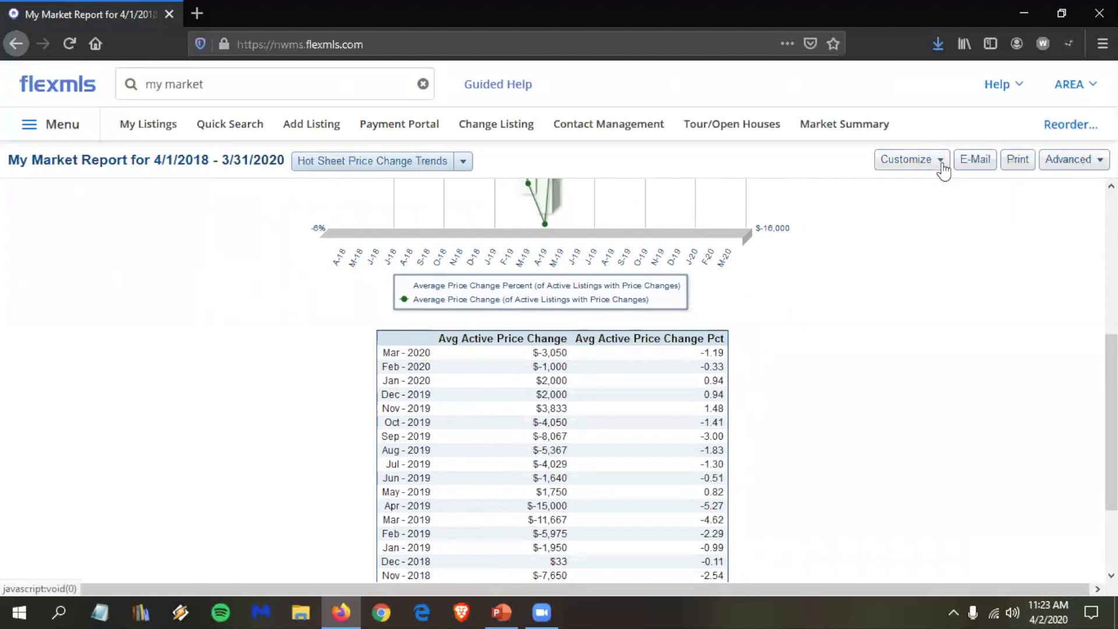
click(942, 166)
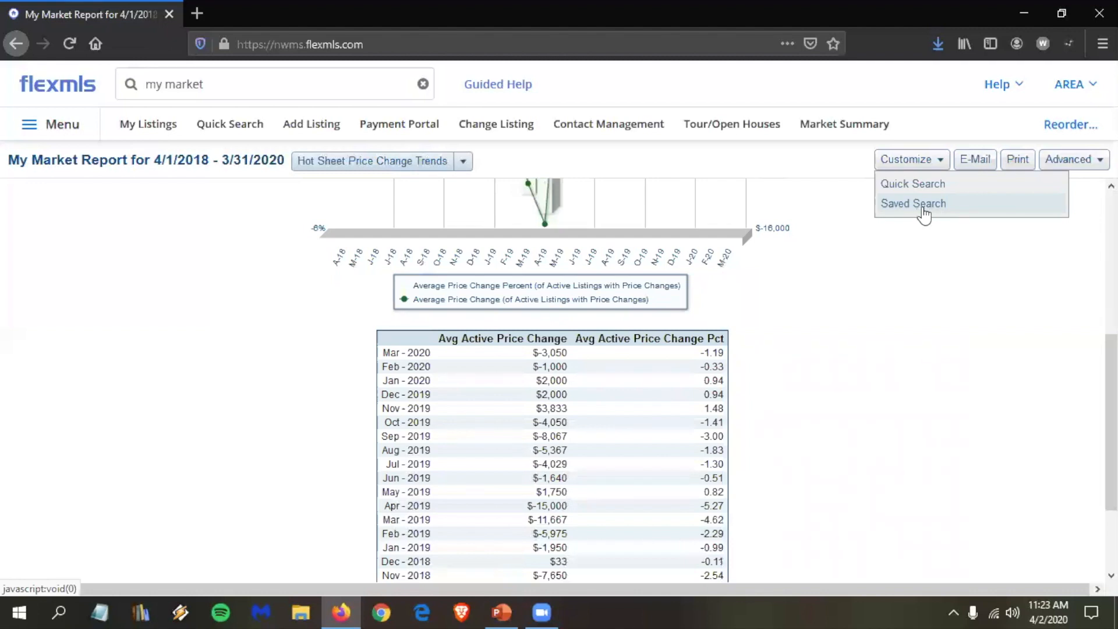
click(899, 207)
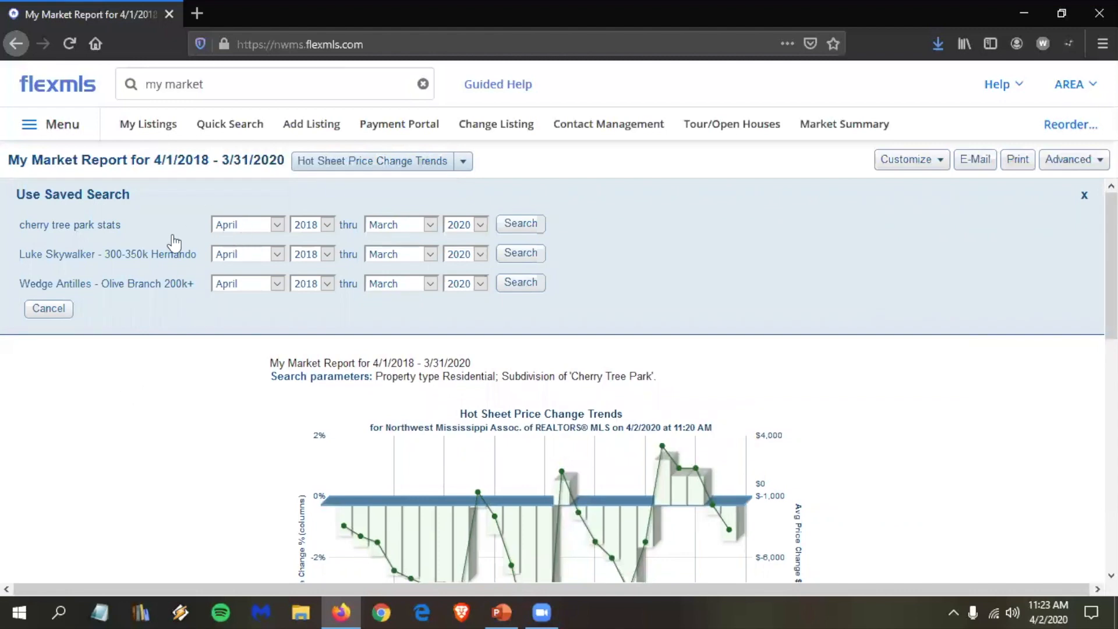
- Open Quick Search in a new browser tab and limit it to the Braybourne subdivision, with no status filter
right_click(235, 126)
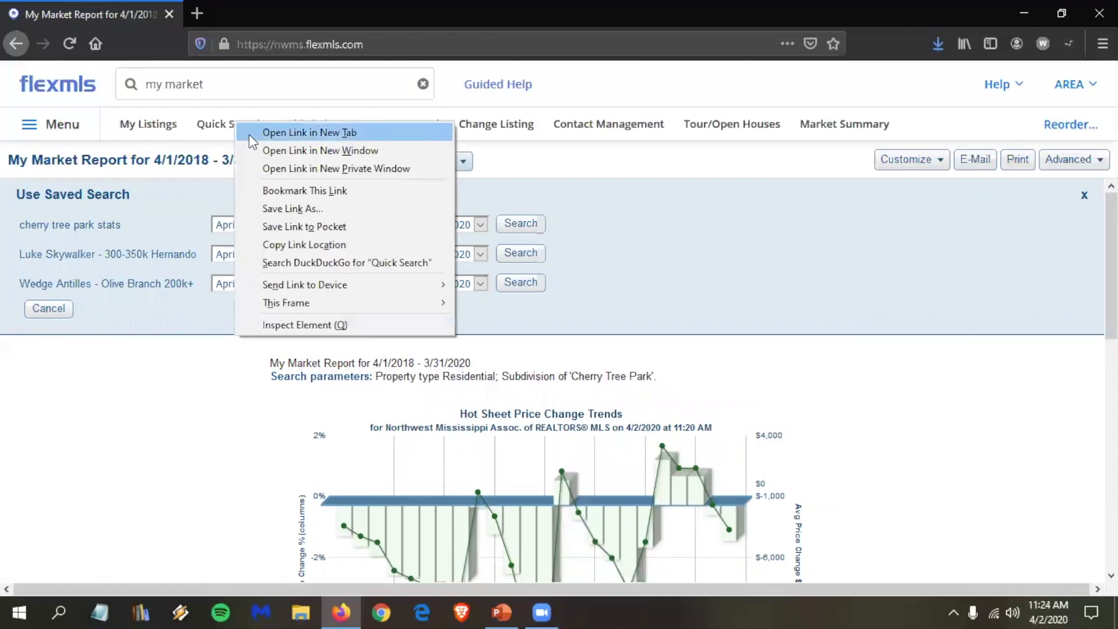
click(250, 137)
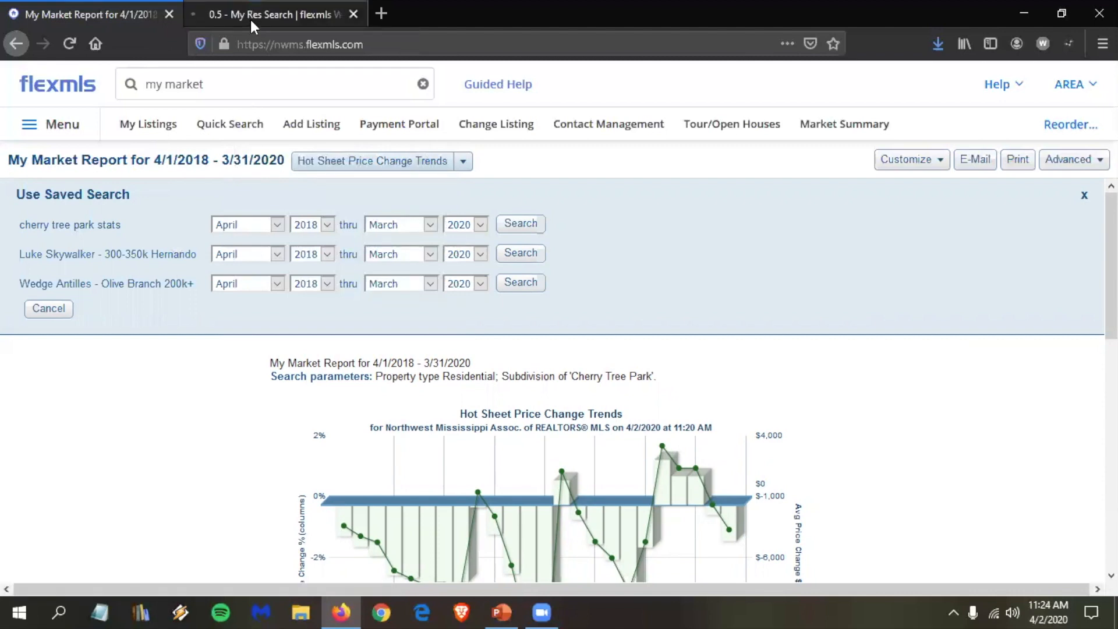
click(250, 20)
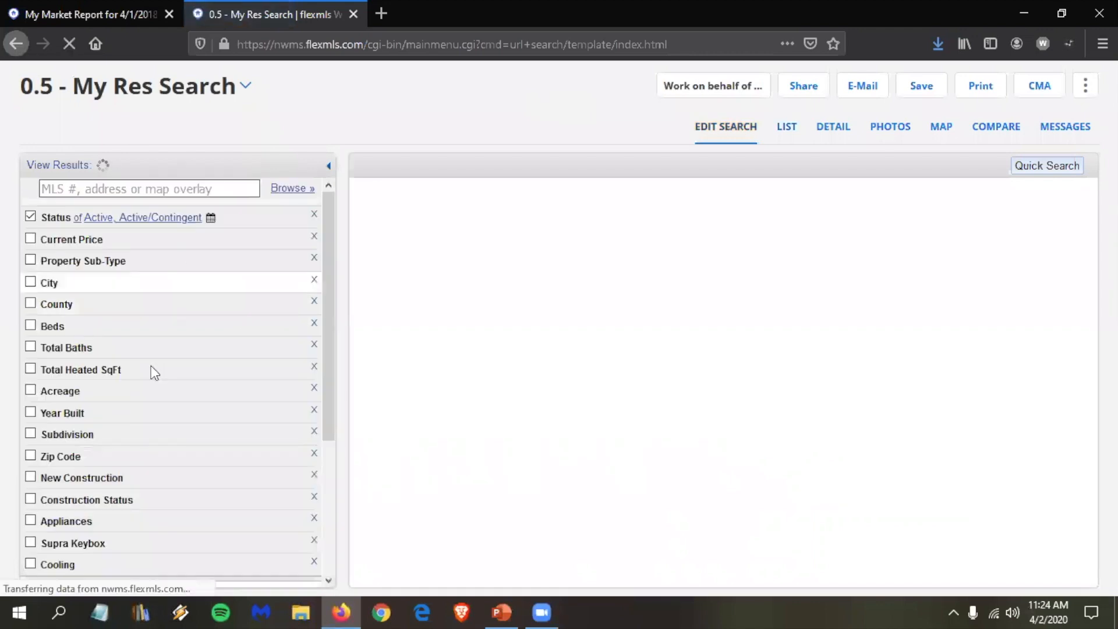
scroll(123, 407, down, 2)
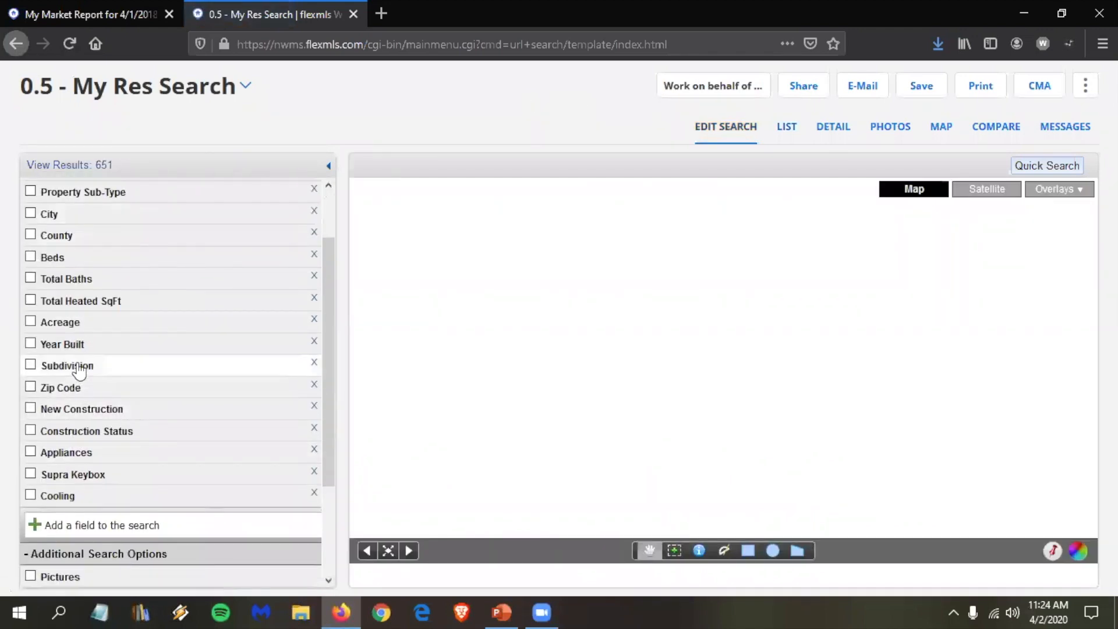
click(75, 366)
click(102, 391)
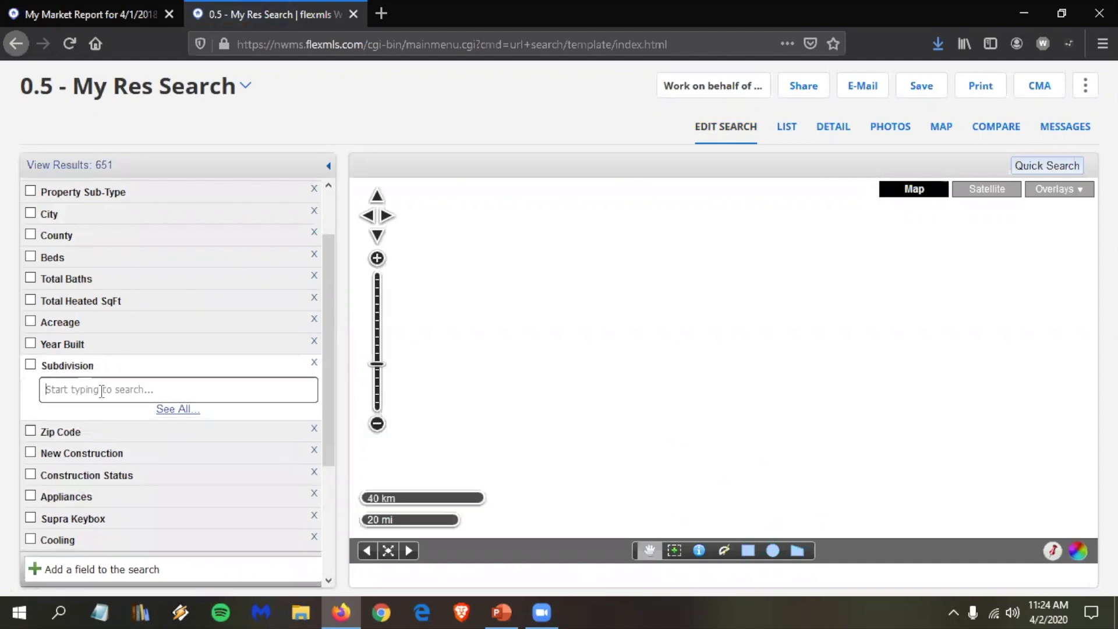
text(bray)
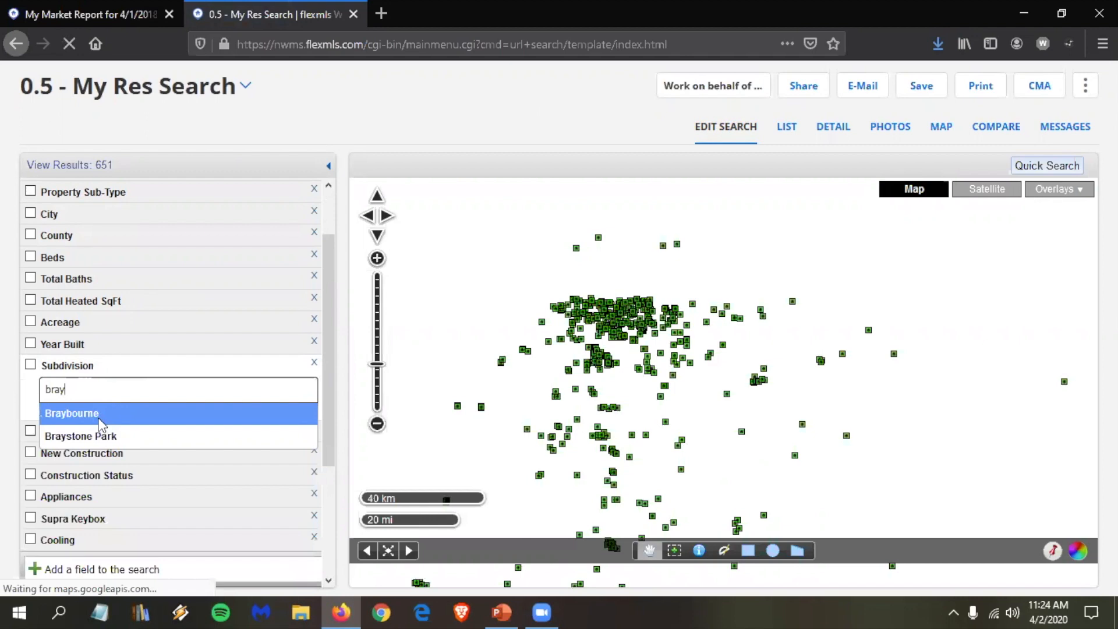
key(Return)
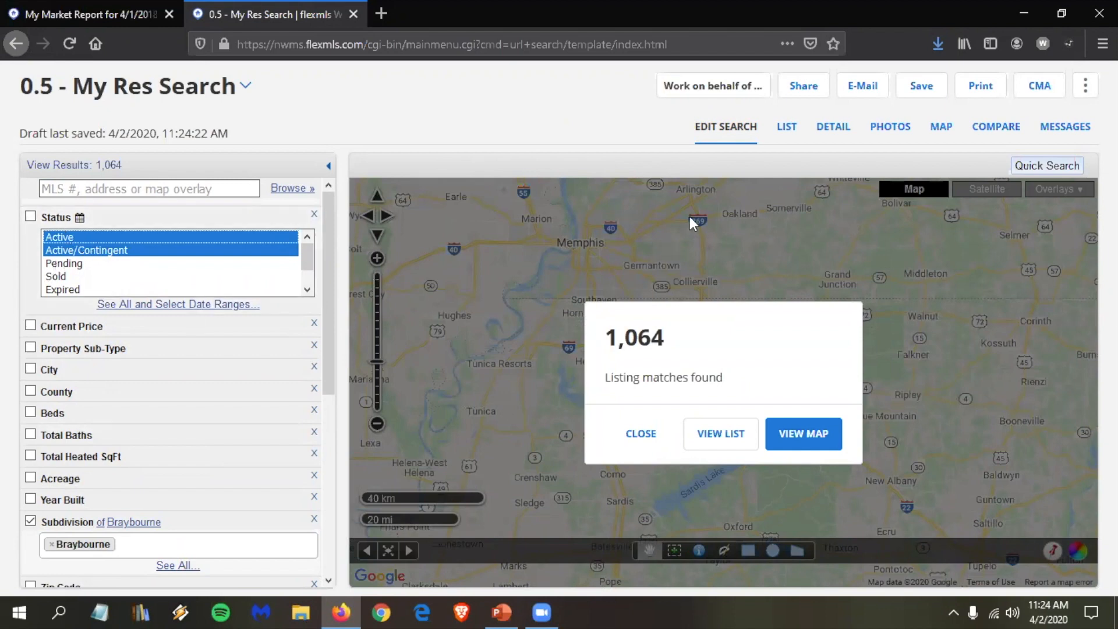
- Save the search as a new favorite named "braybourne stats"
click(917, 96)
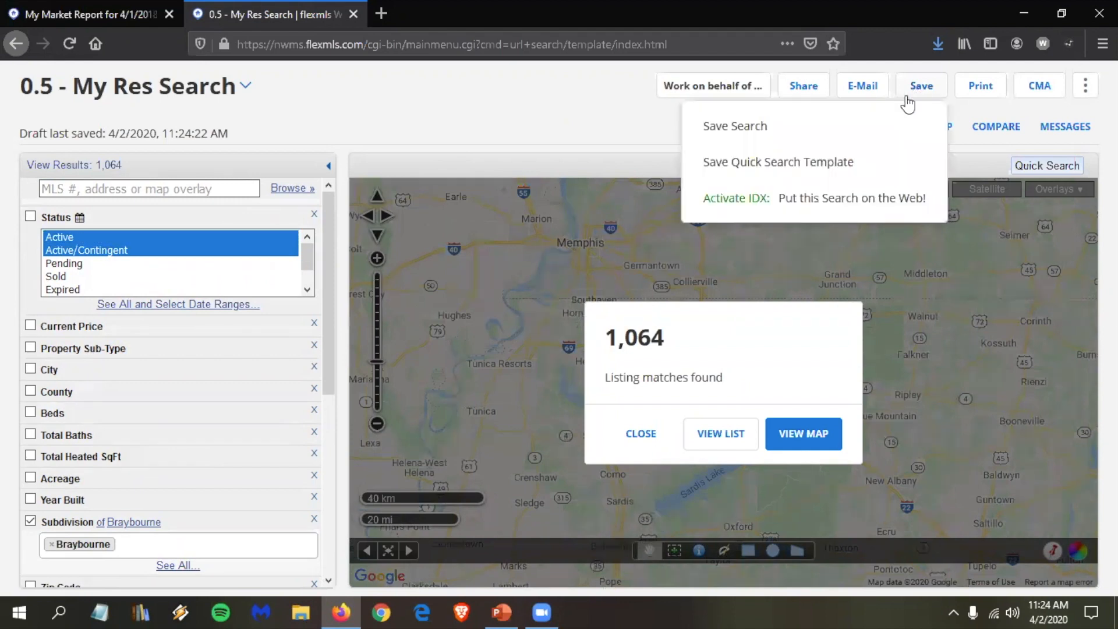
click(743, 129)
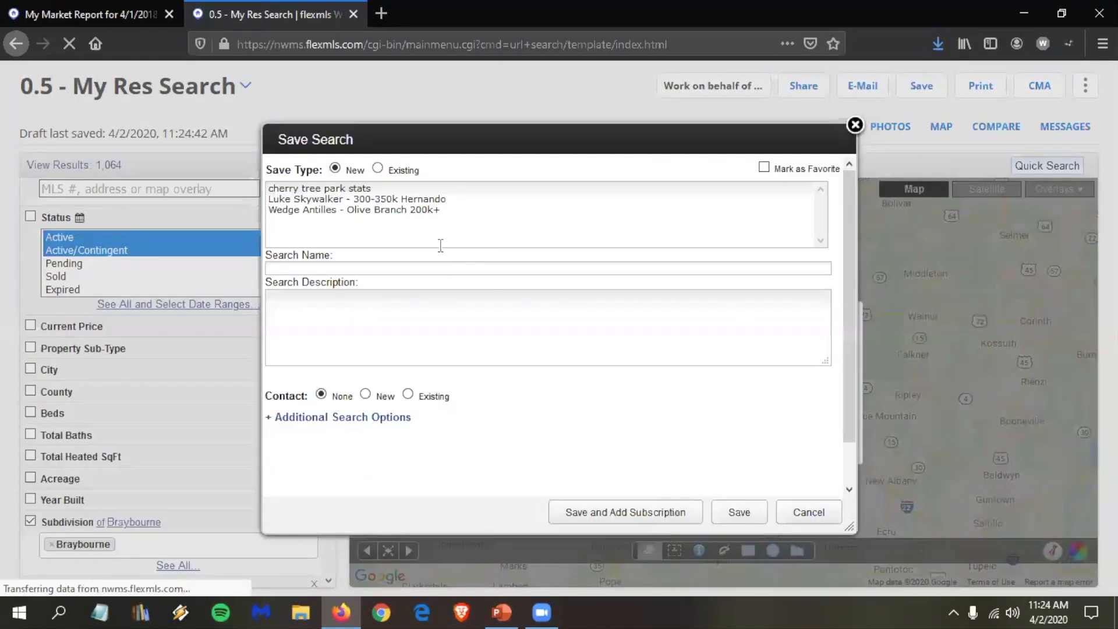
text(braybour)
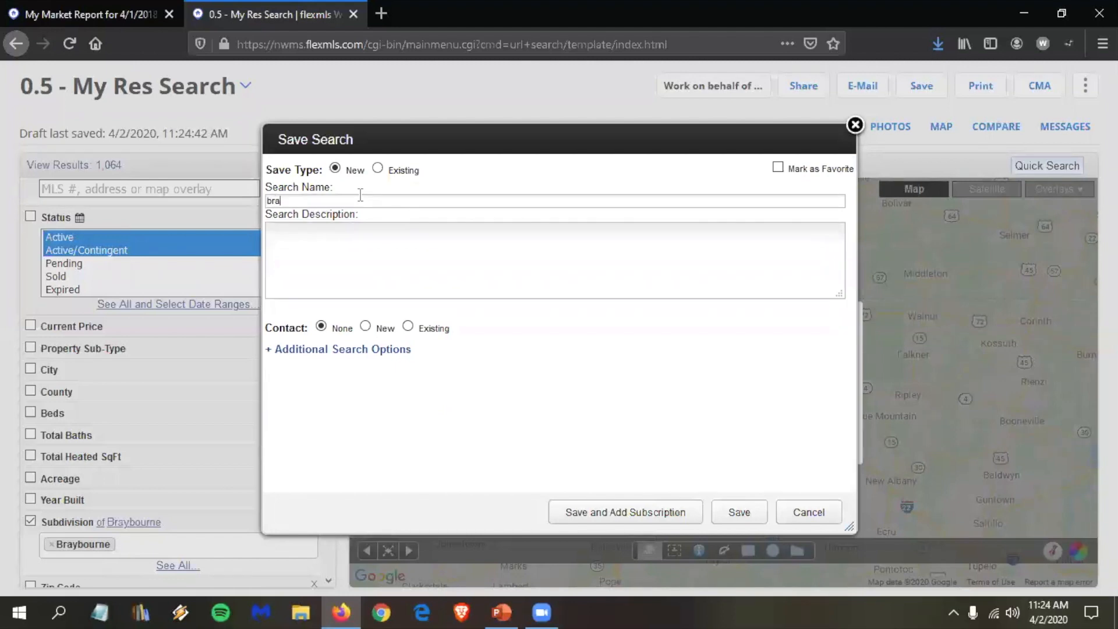
text(ne stats)
click(825, 173)
click(744, 514)
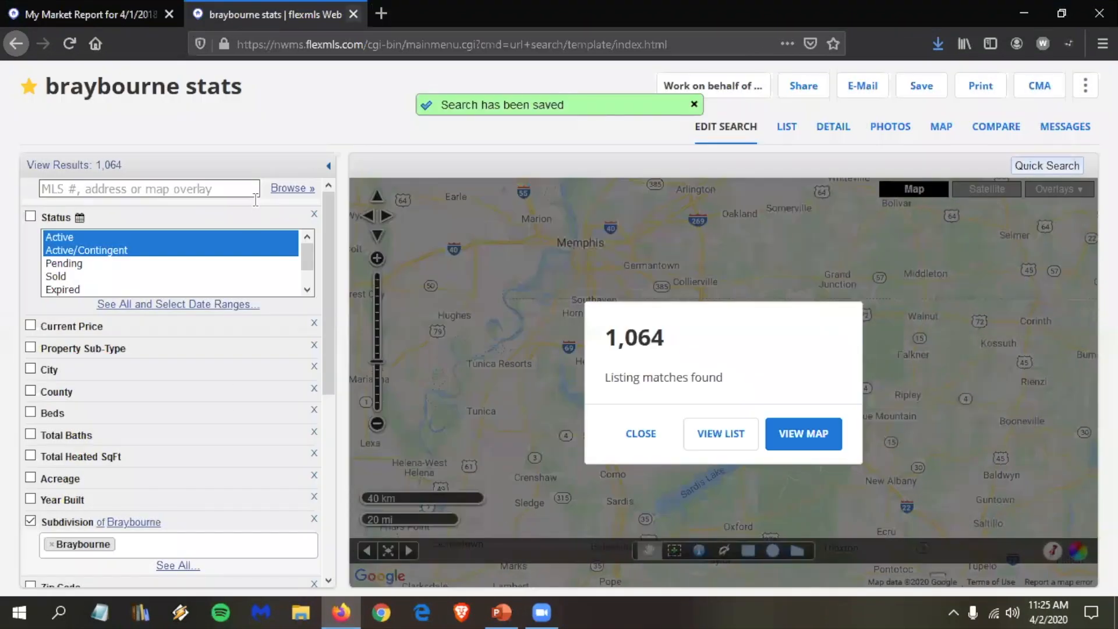
- Close the search tab, reload My Market, and run it with the braybourne stats saved search for April 2018 through March 2020
key(ctrl+w)
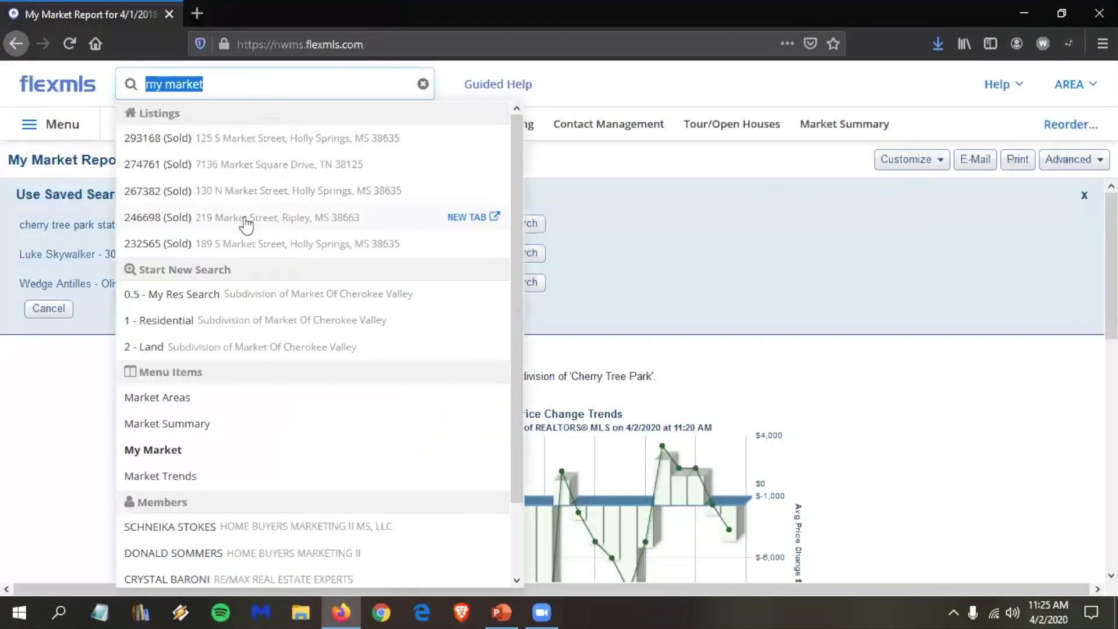
click(172, 456)
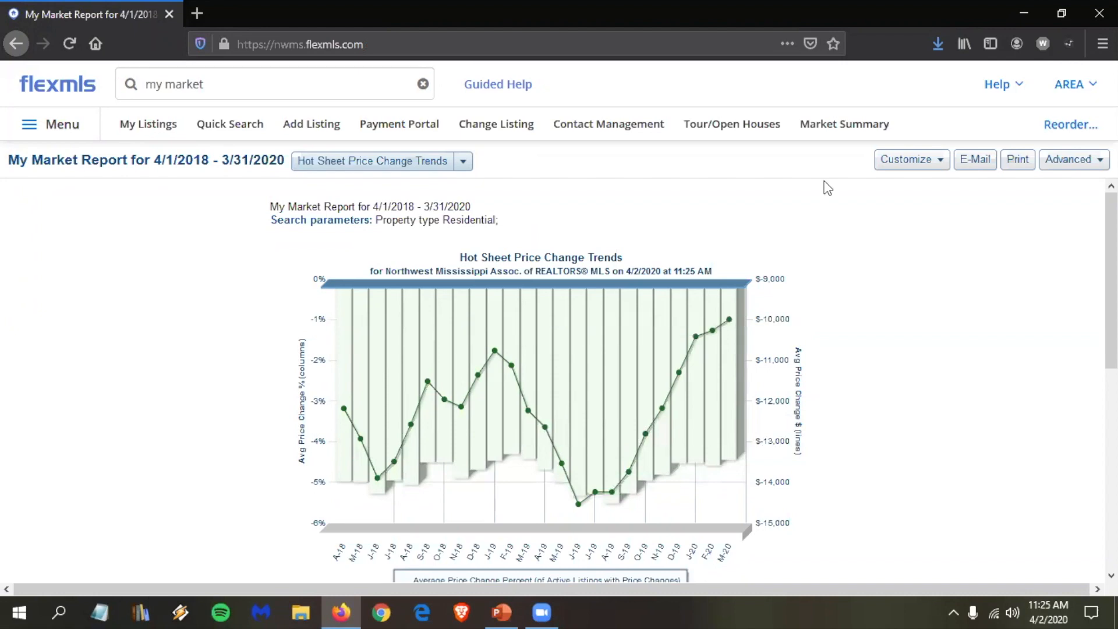
click(940, 159)
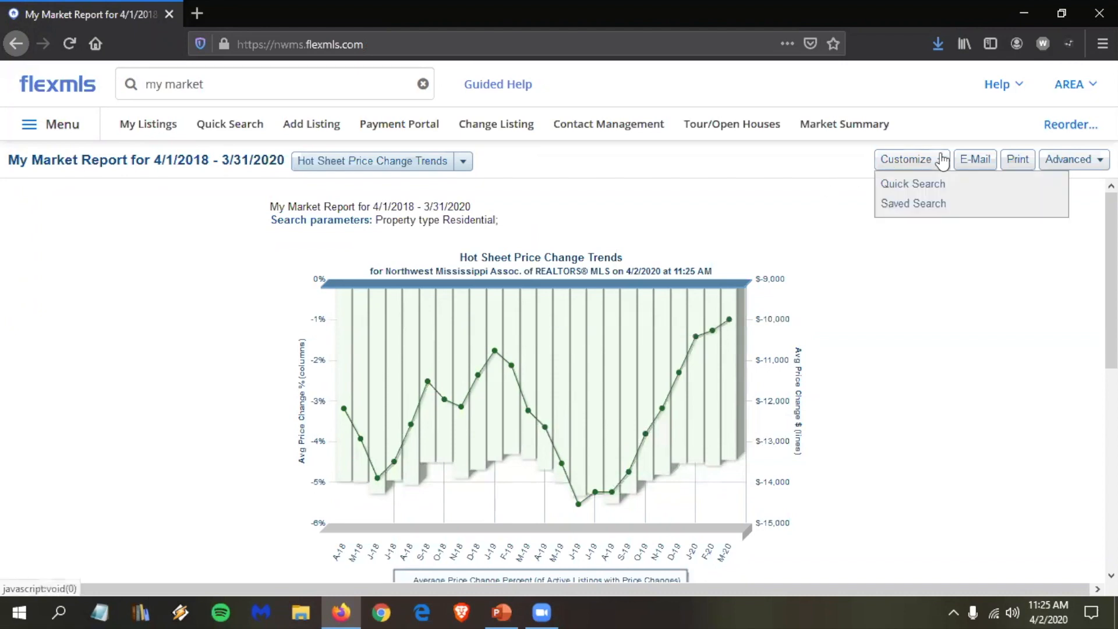
click(941, 160)
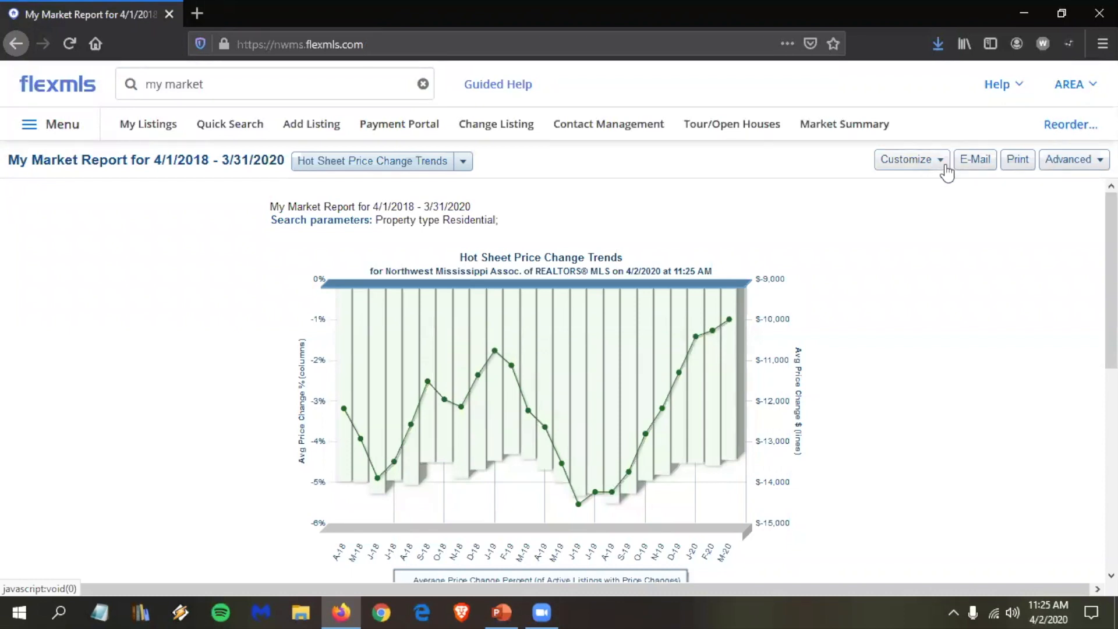
click(942, 162)
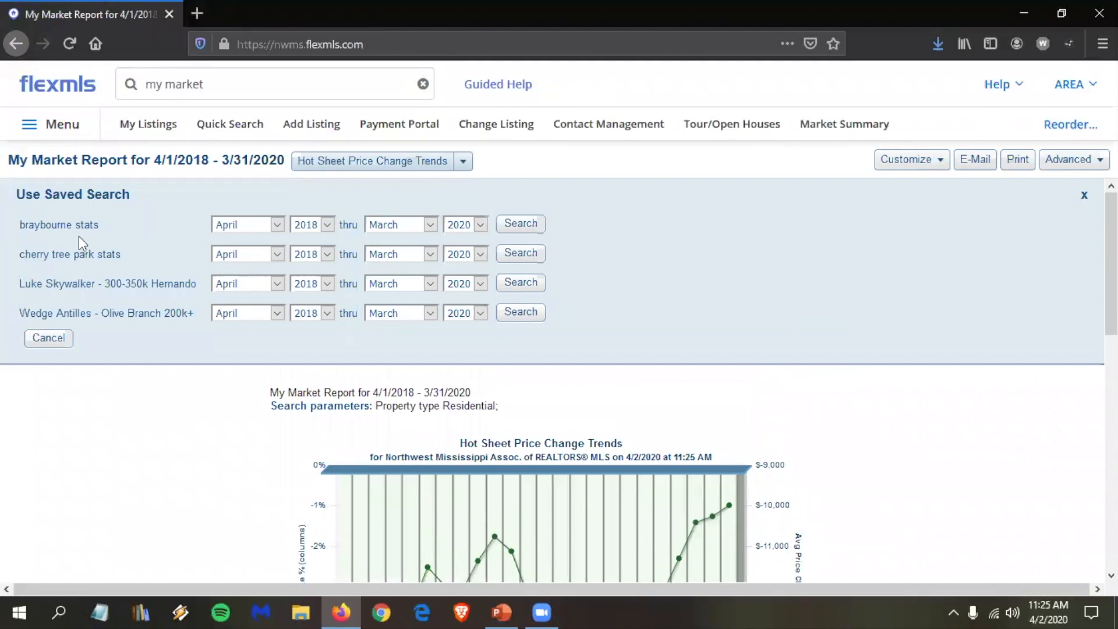
click(530, 228)
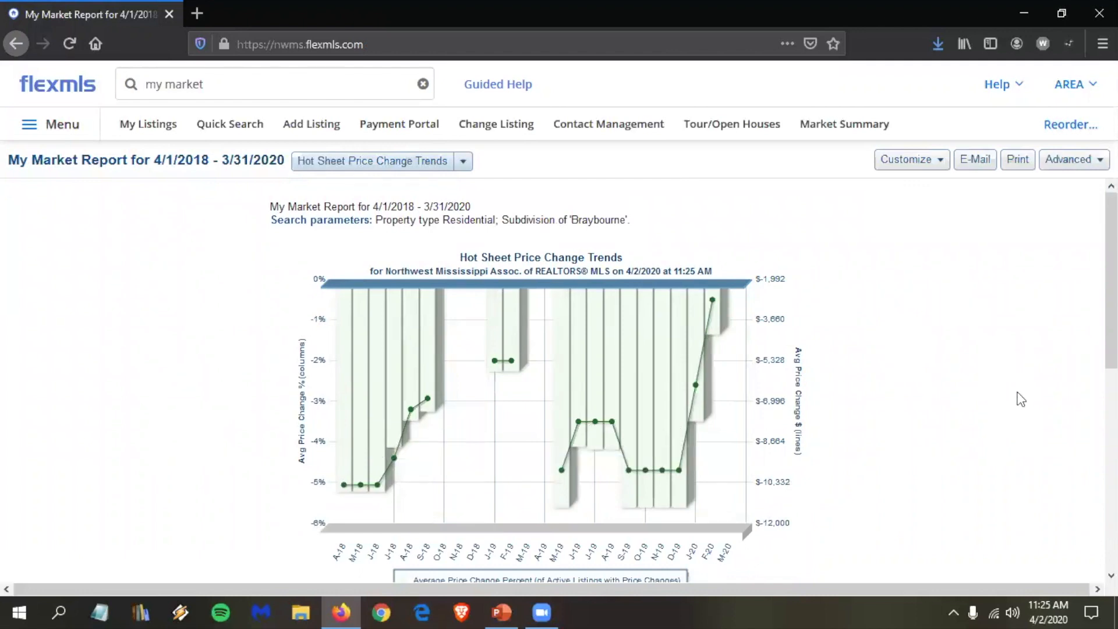
- Review the Braybourne price change chart and table, and switch the report to Inventory to examine its chart and monthly figures
scroll(1013, 390, down, 3)
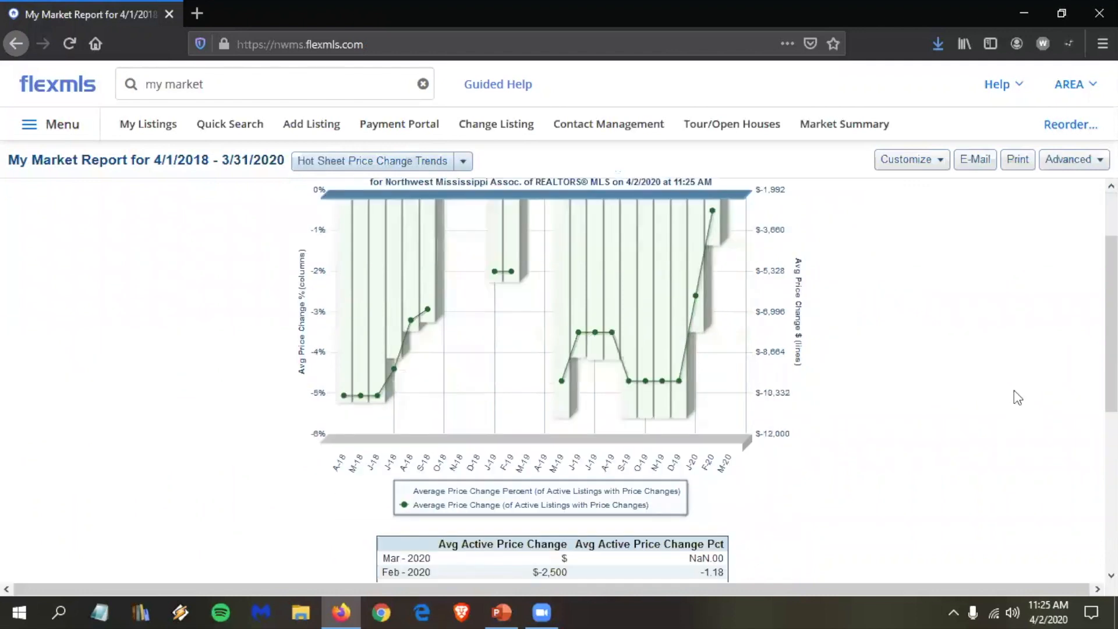
scroll(1015, 393, down, 10)
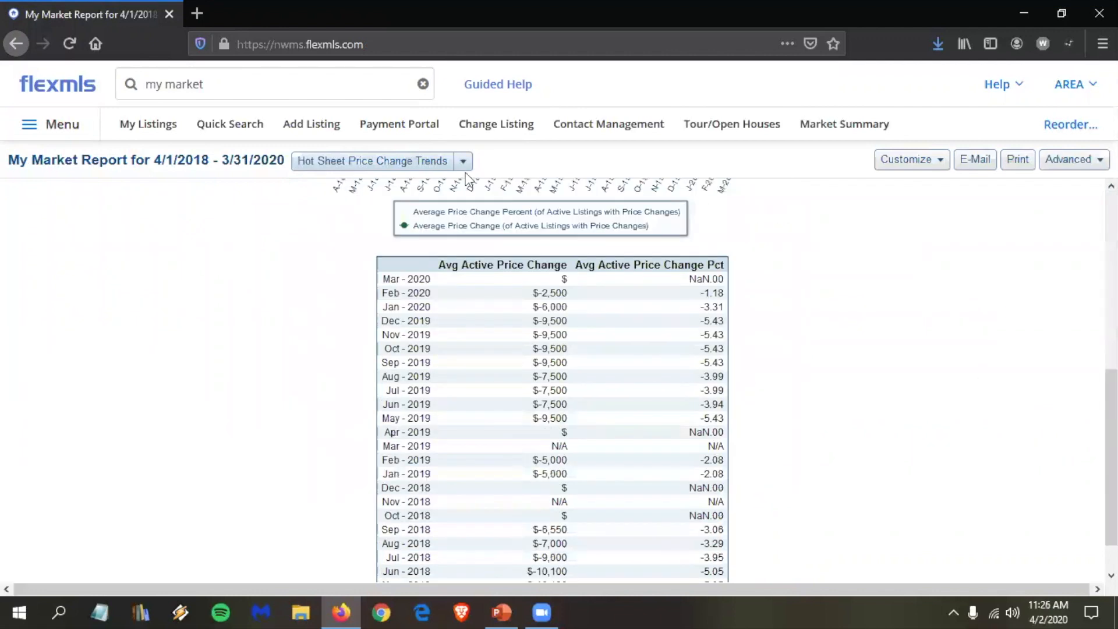
scroll(466, 178, up, 13)
click(464, 169)
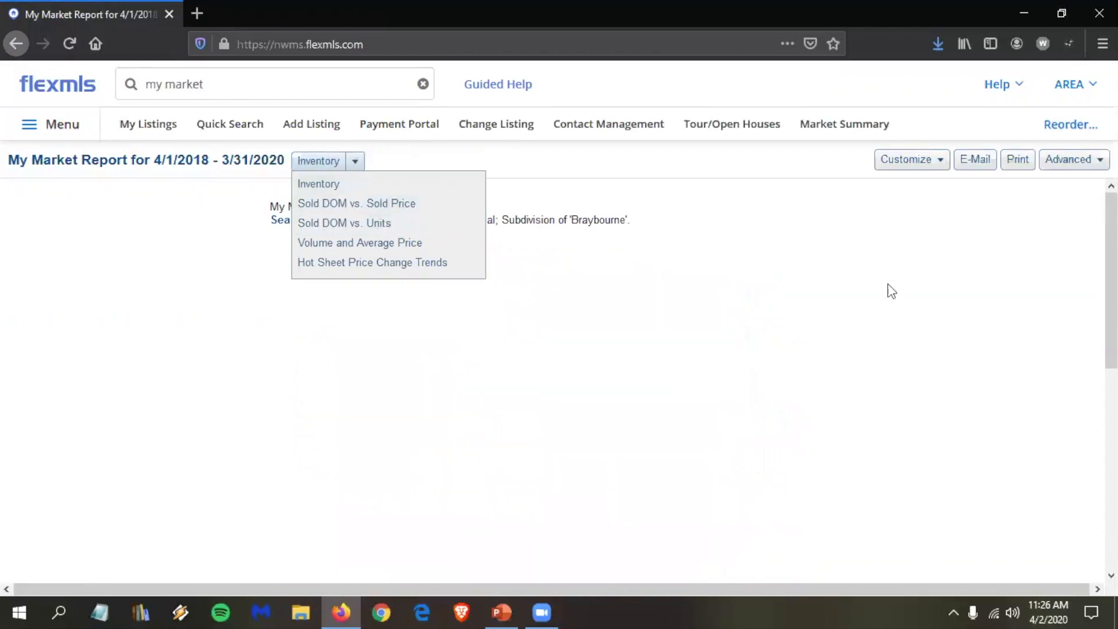
scroll(889, 302, down, 3)
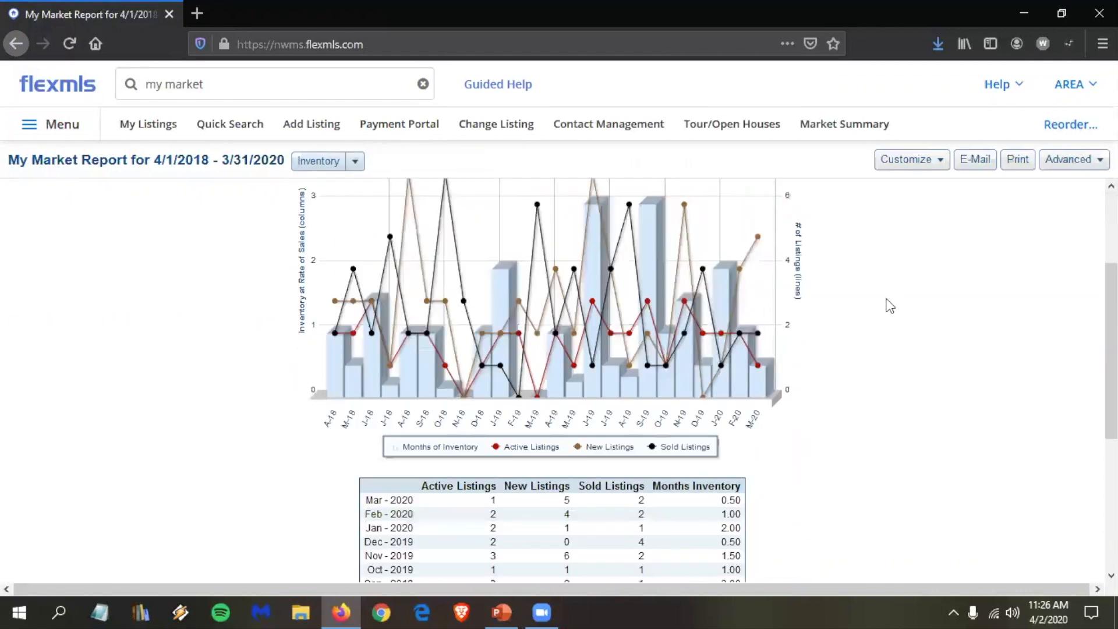
scroll(890, 305, up, 3)
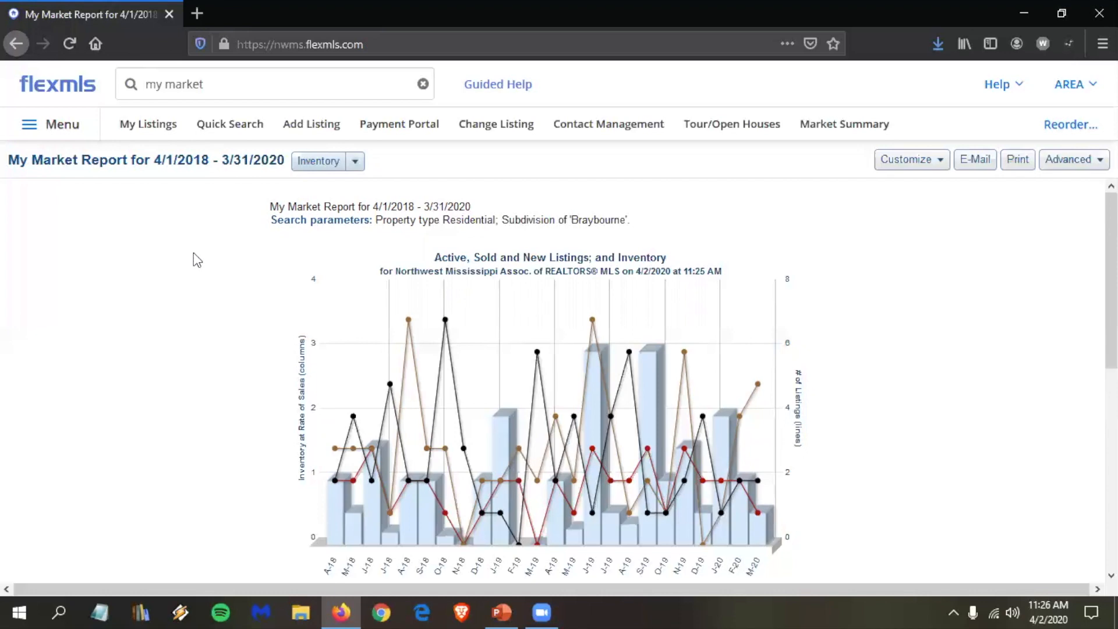
- Open another Quick Search in a new browser tab, keeping the My Market report open
click(219, 91)
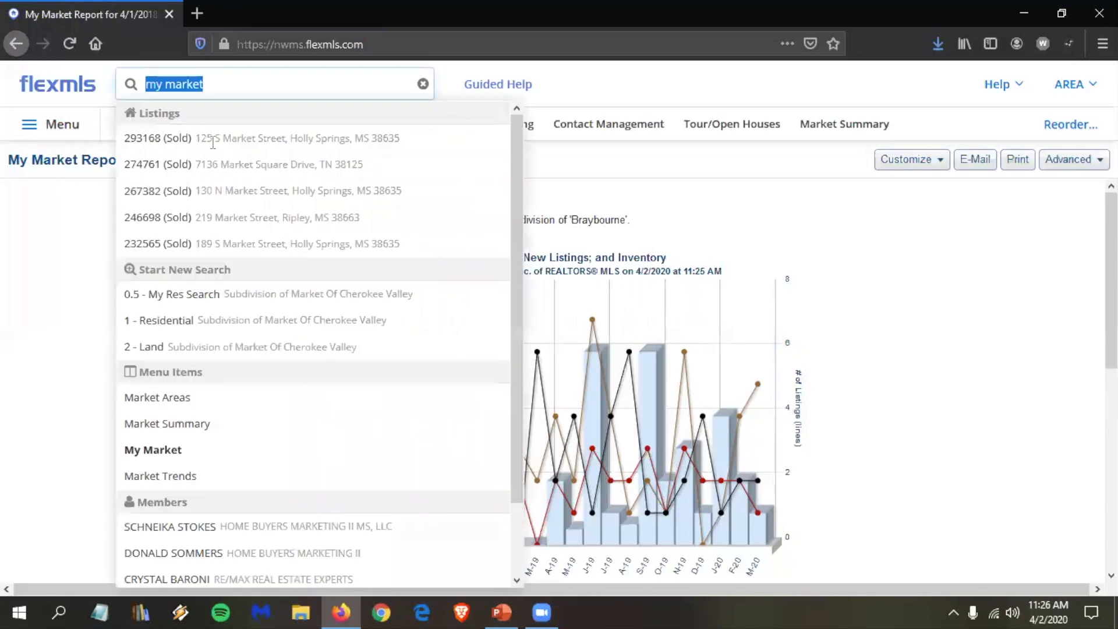
click(219, 124)
right_click(221, 124)
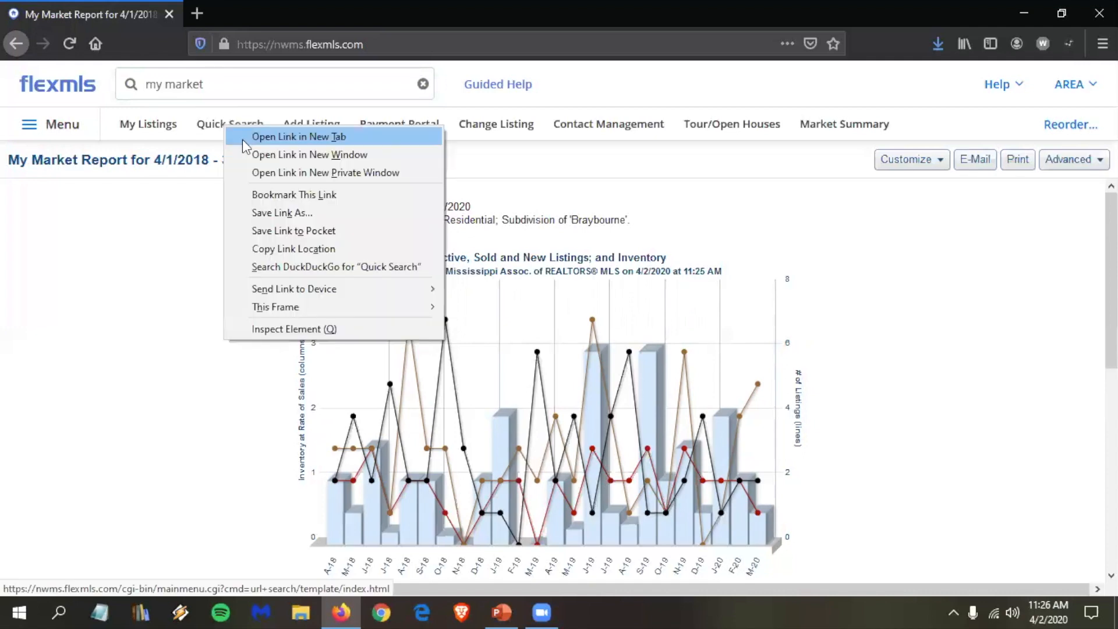
click(244, 243)
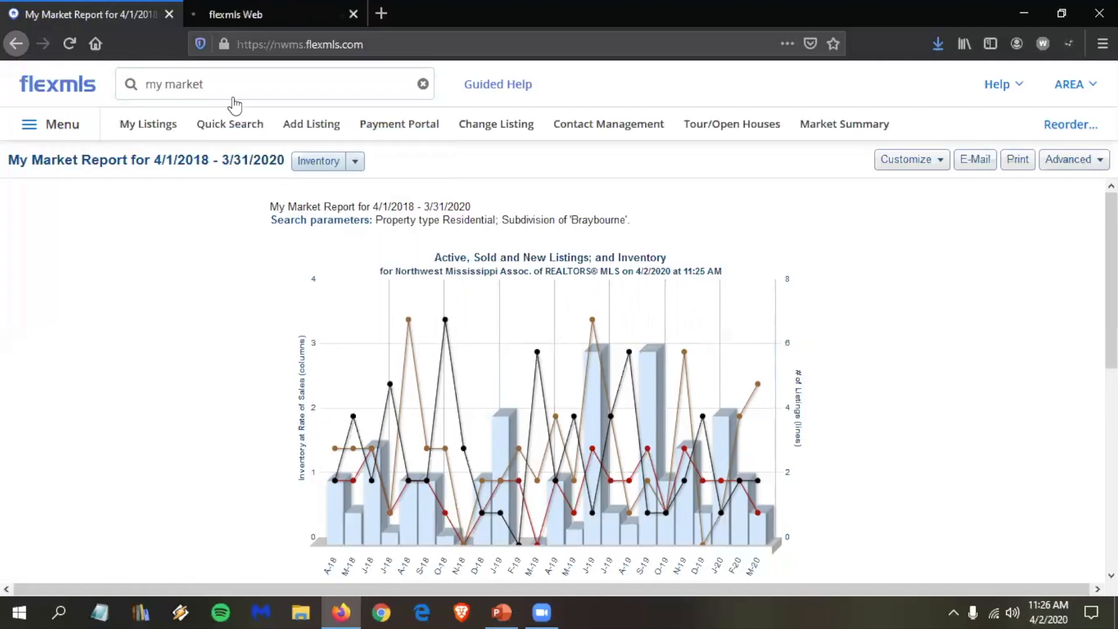
click(249, 9)
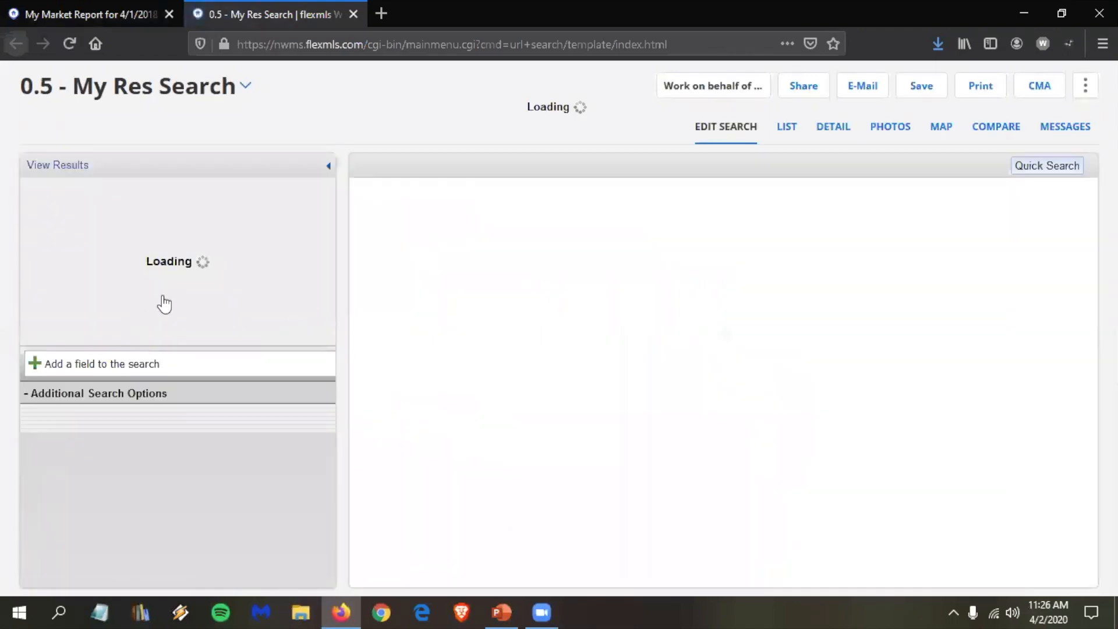
- Look up the school fields and add the High School field to the search criteria
scroll(170, 303, down, 3)
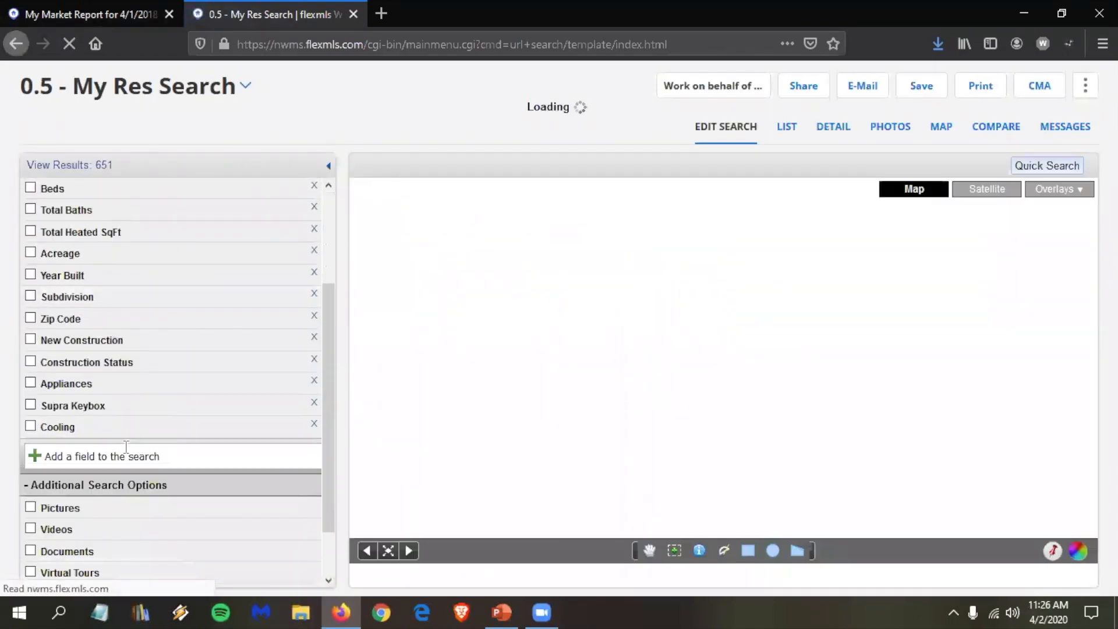
click(126, 447)
text(chool)
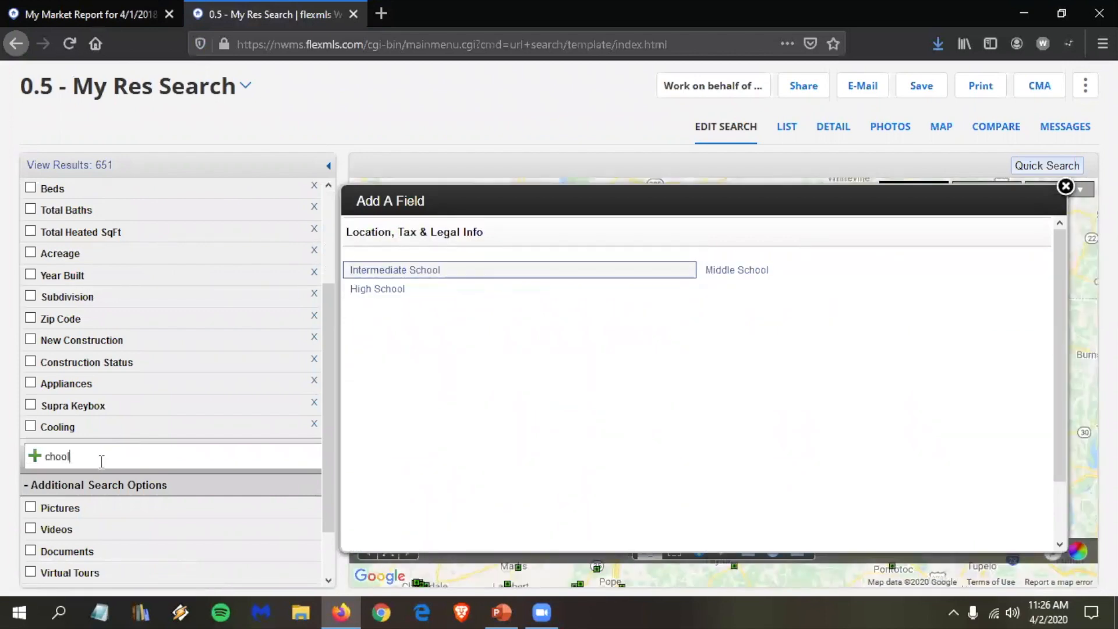
key(BackSpace)
key(BackSpace)
key(BackSpace)
key(BackSpace)
key(BackSpace)
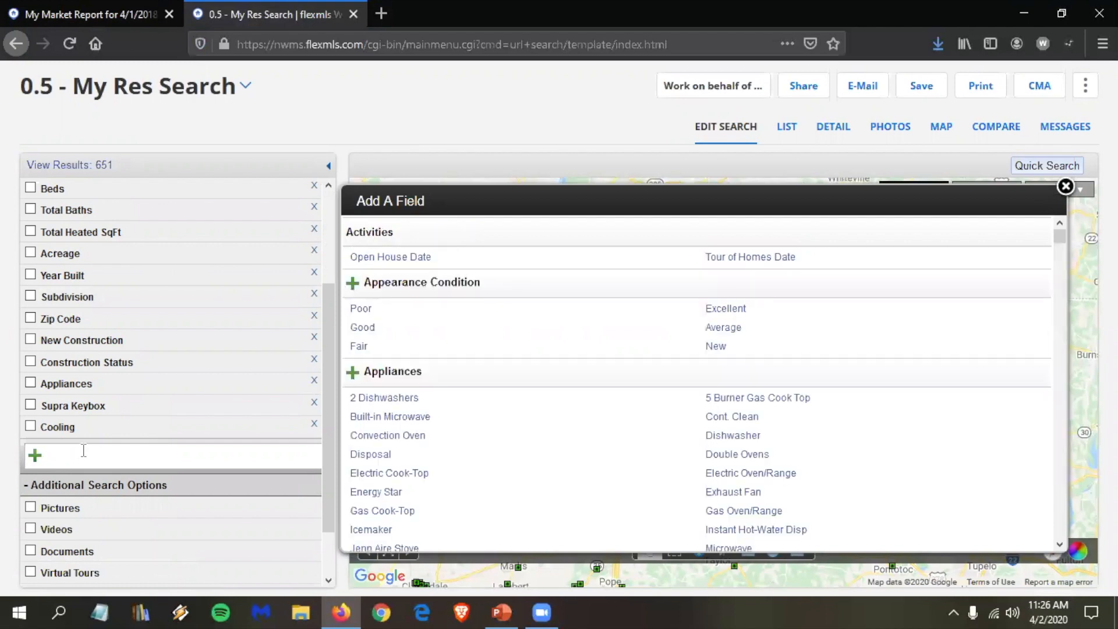
text(school)
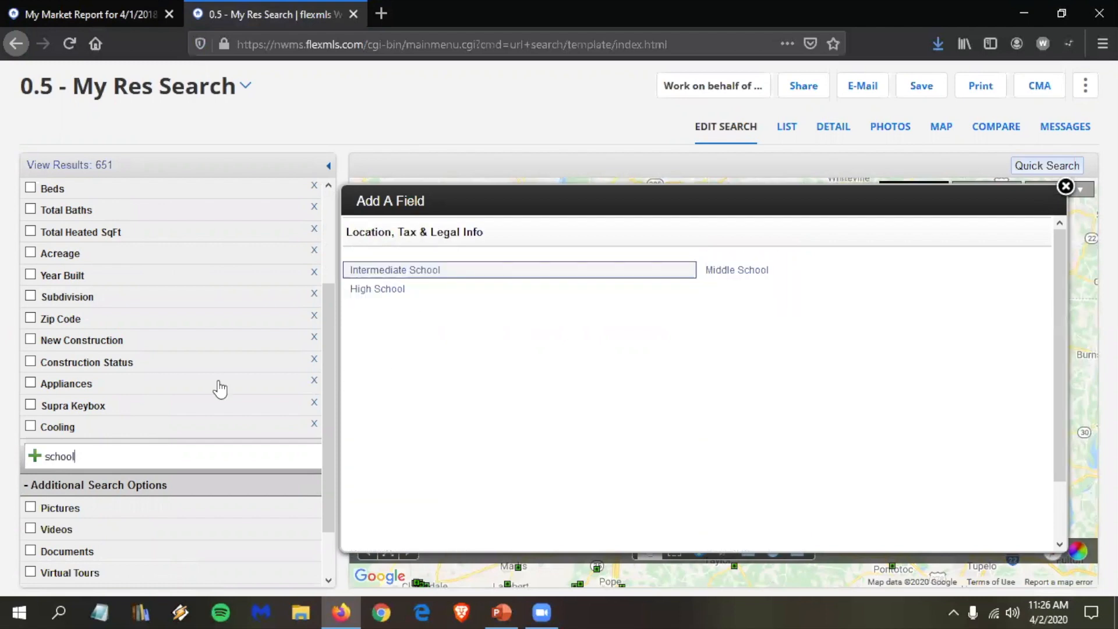
click(376, 288)
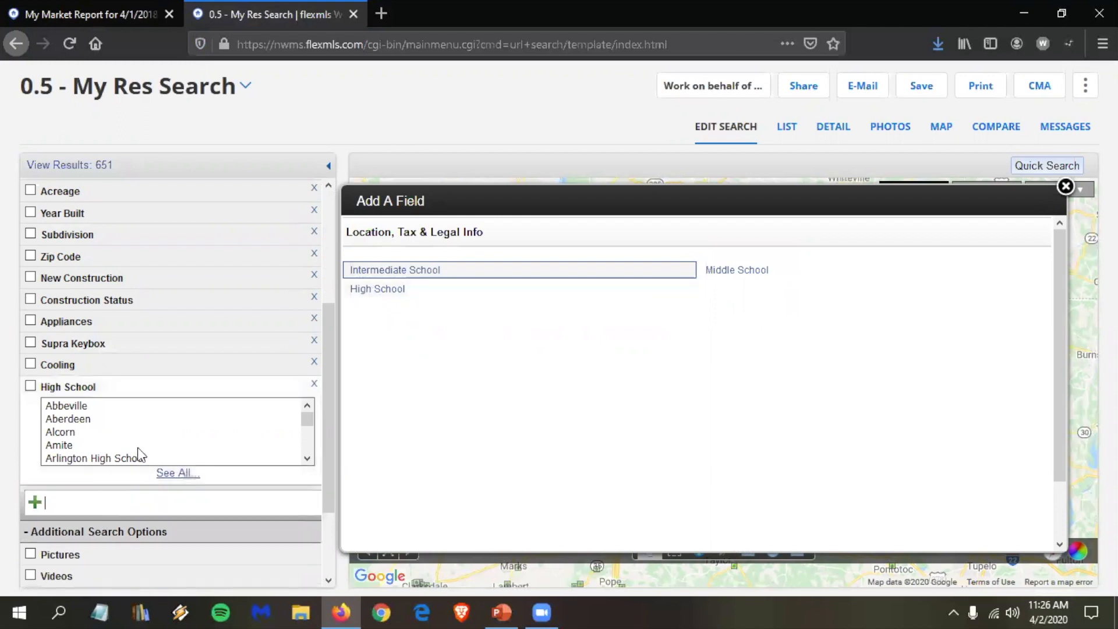
- Limit the search to Lewisburg High School and return to the Status criterion
click(285, 445)
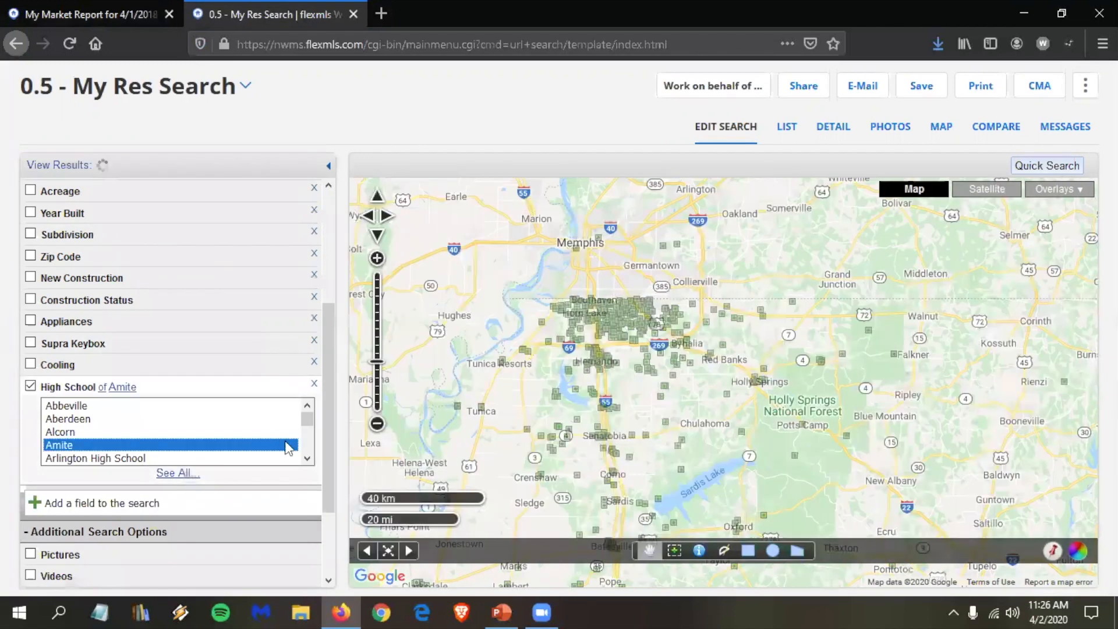
text(lew)
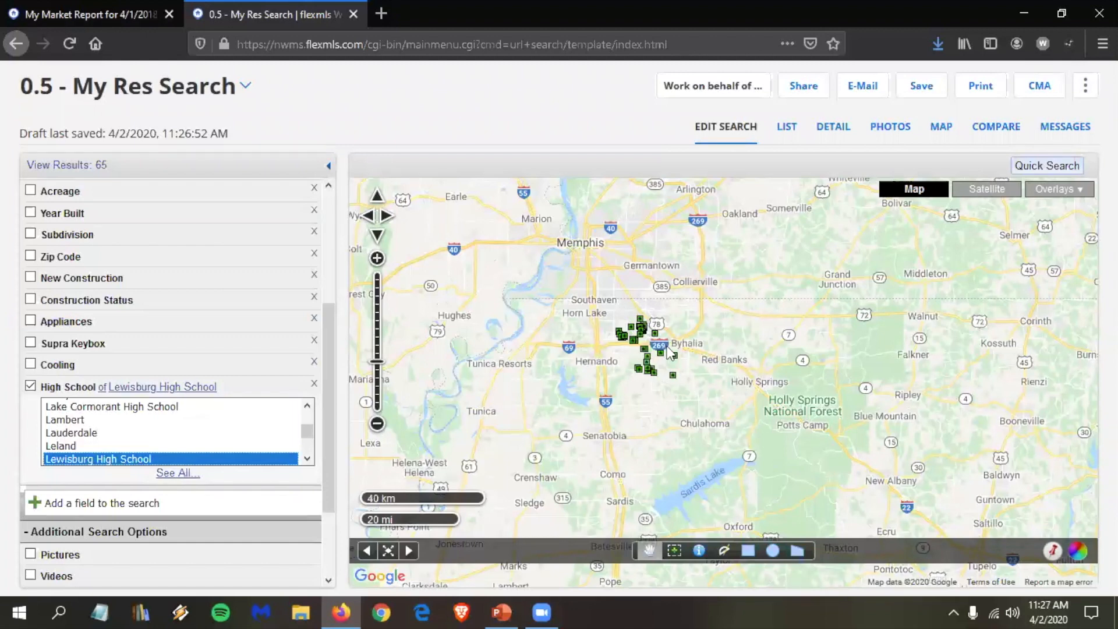
scroll(165, 390, up, 2)
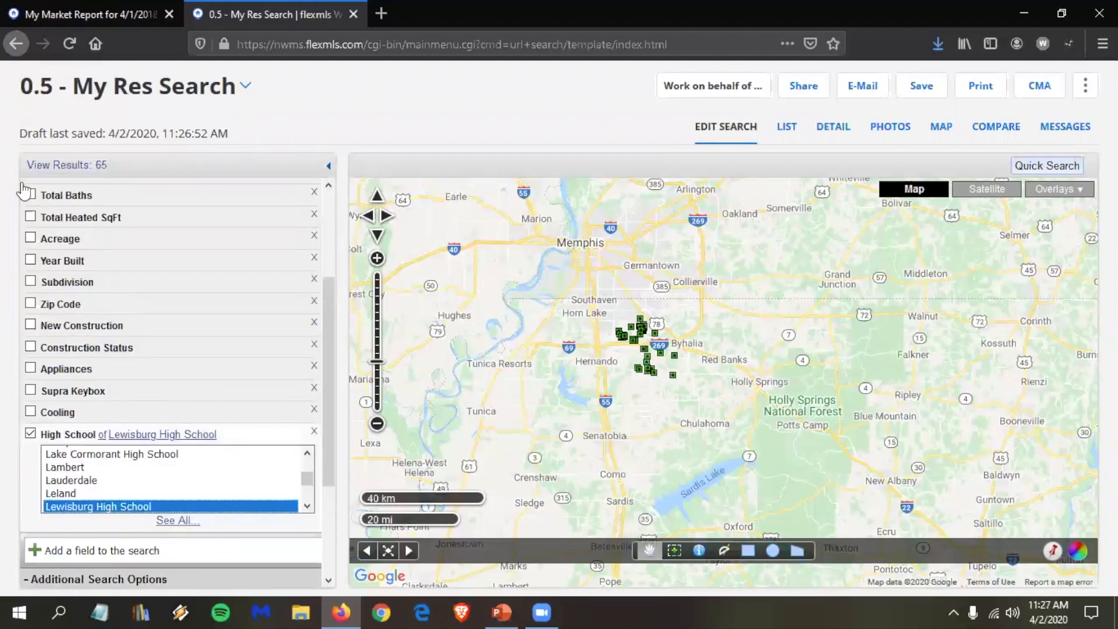
scroll(26, 192, up, 3)
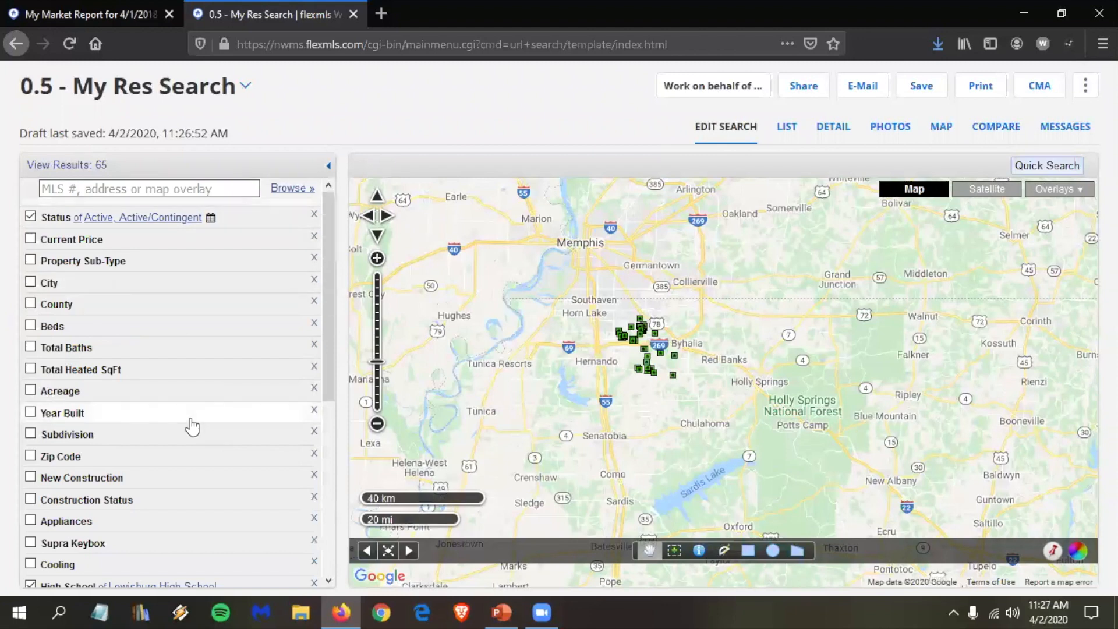
- Turn off the Status filter in the Lewisburg High School search and dismiss the matches message
scroll(100, 401, down, 5)
scroll(100, 407, up, 5)
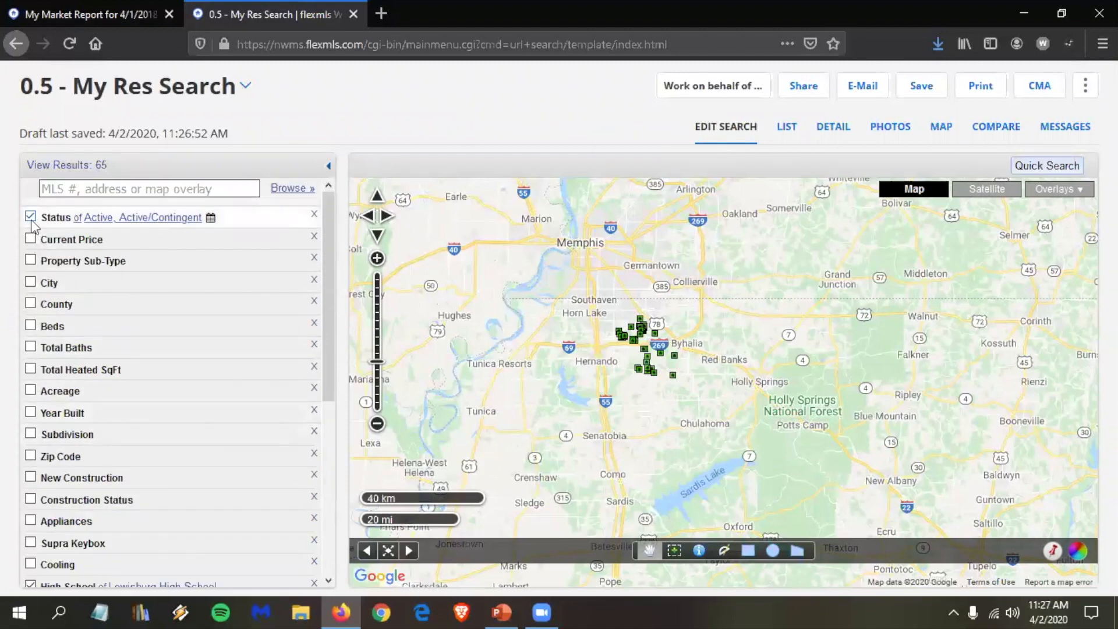
click(31, 218)
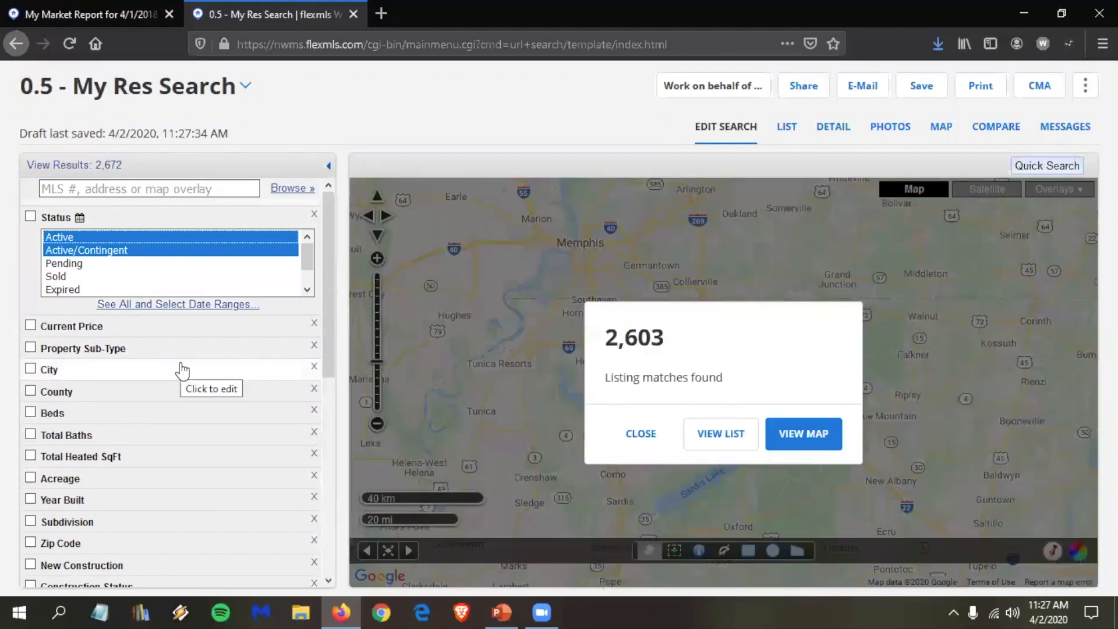
click(642, 434)
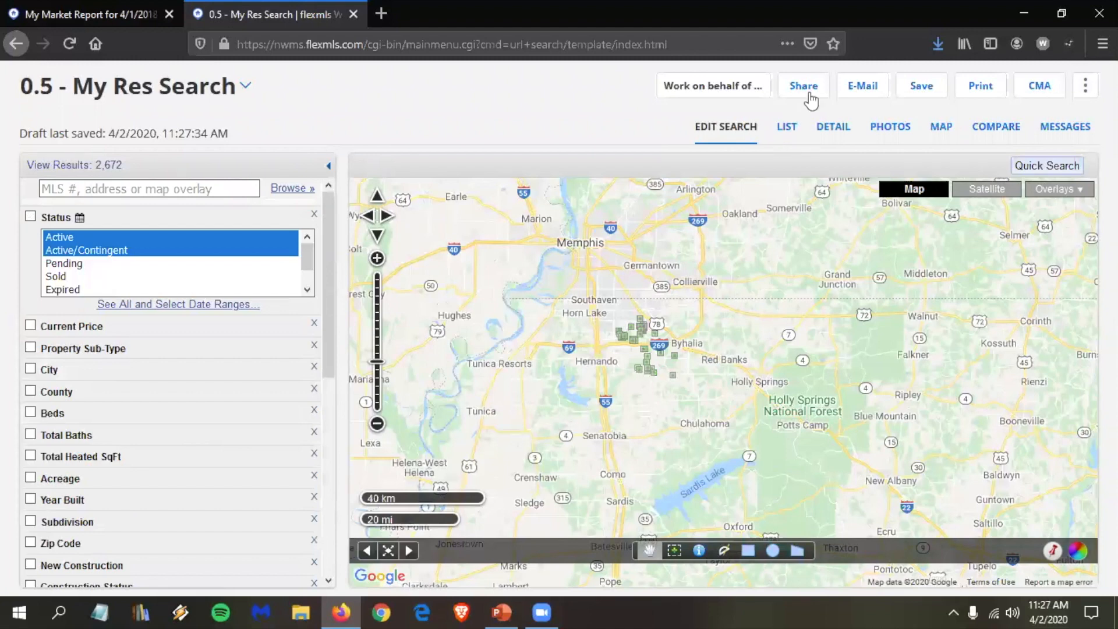
- Save the search as a new saved search named "lewisburg high stats"
click(908, 88)
click(783, 119)
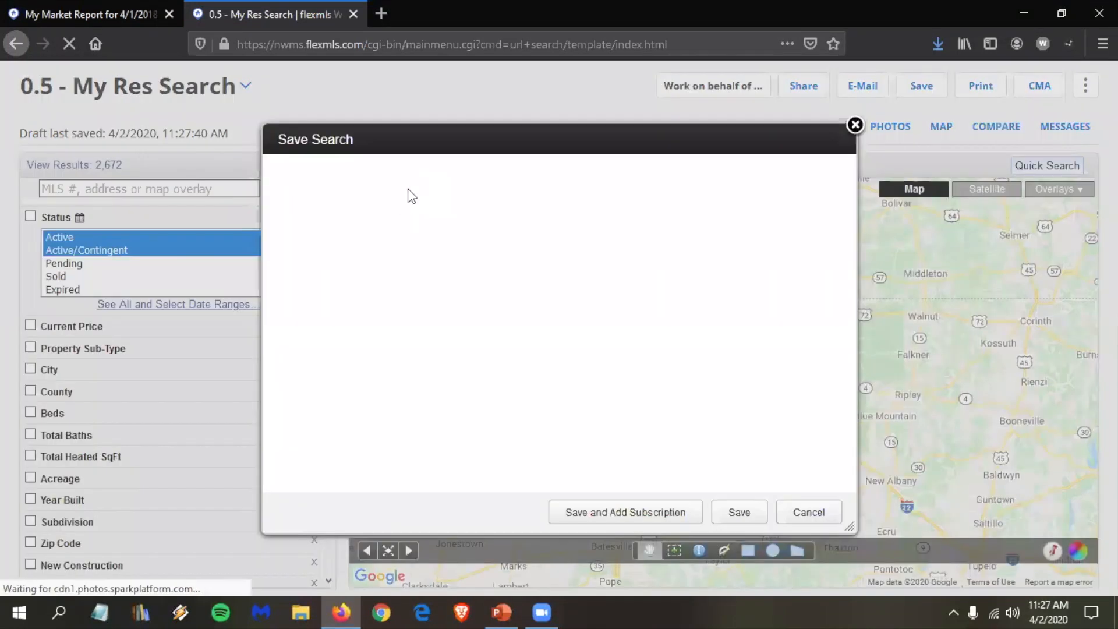
text(lewi)
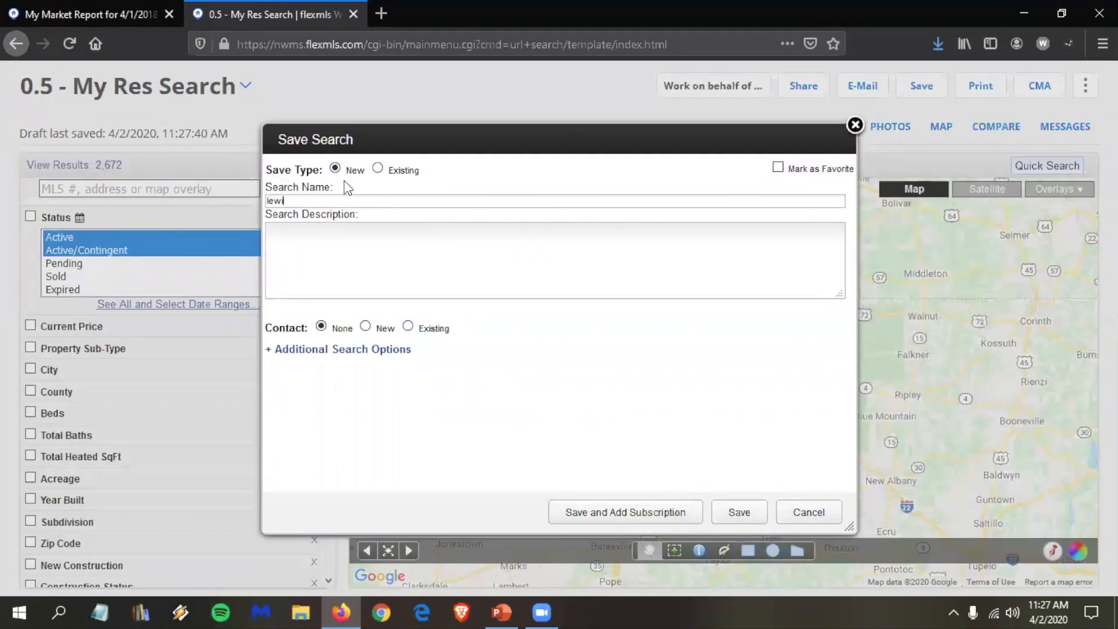
text(sburg high stats)
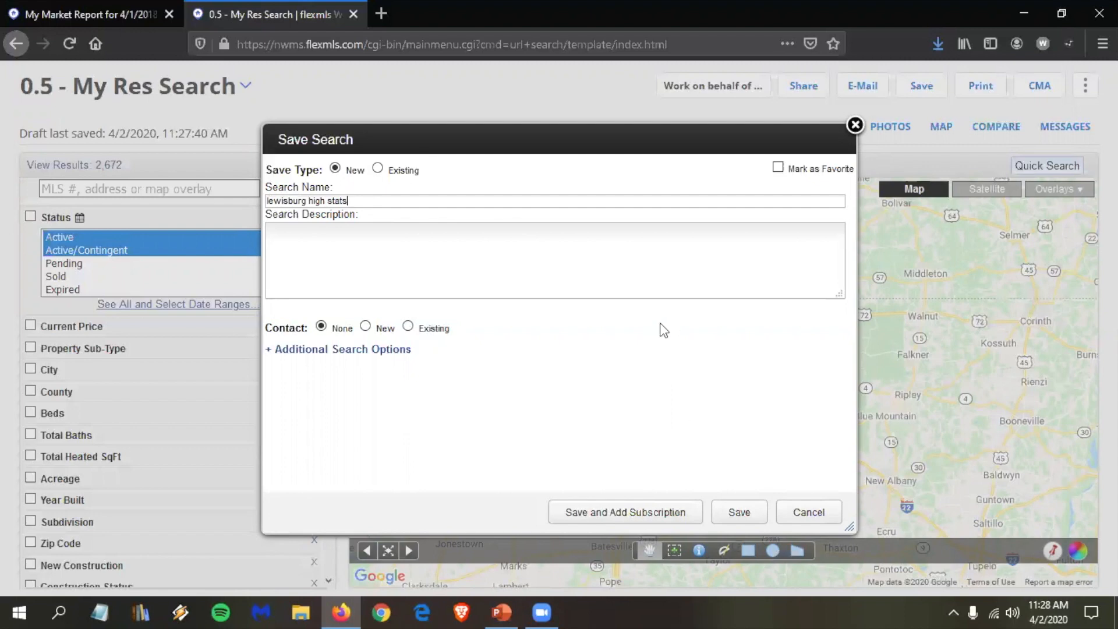
click(737, 512)
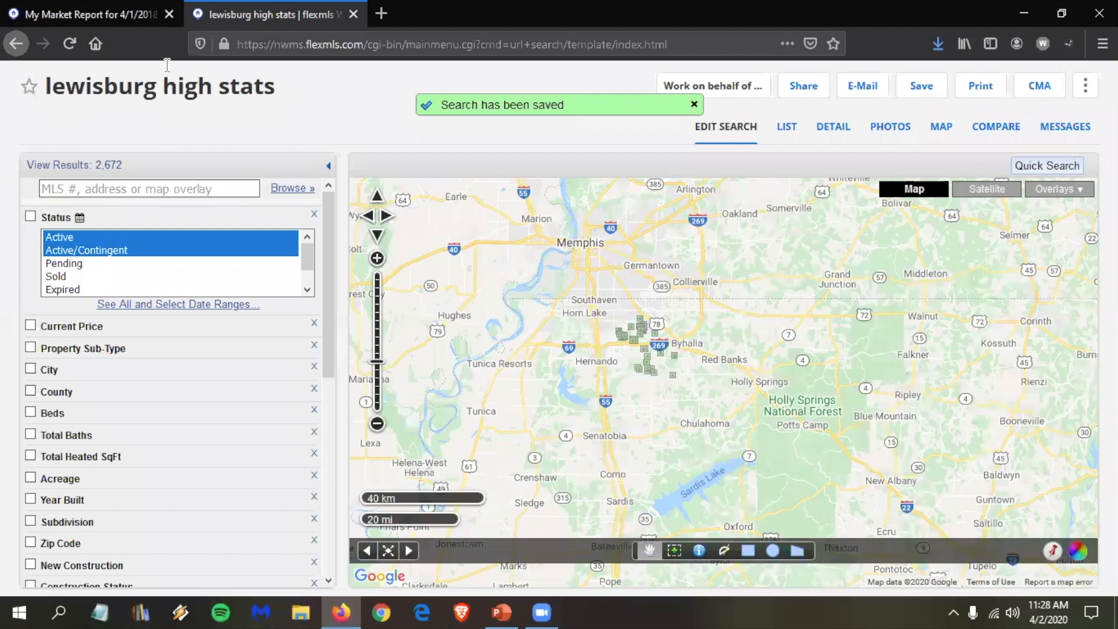
- Close the search tab, reopen the My Market report and customize it with the saved Lewisburg high school search
click(354, 14)
click(222, 85)
click(163, 452)
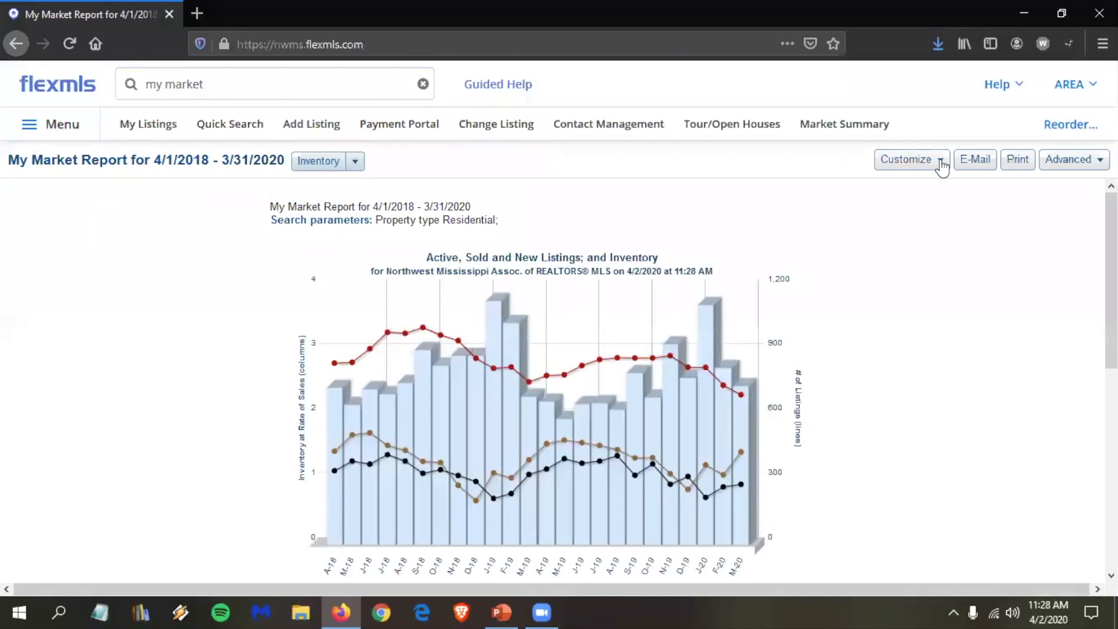
click(939, 168)
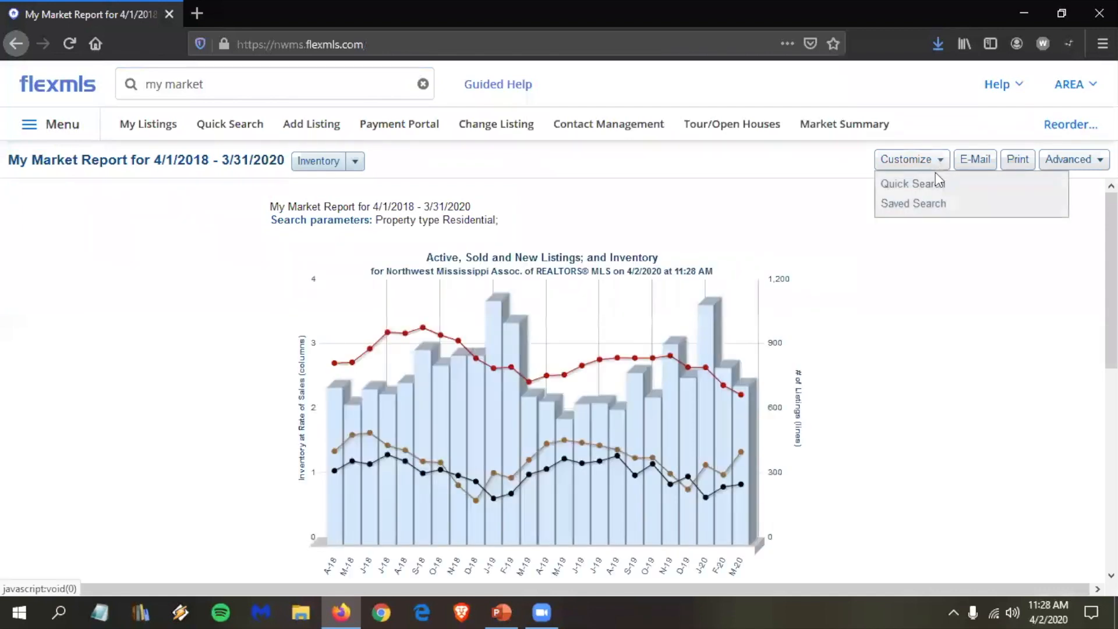
click(917, 204)
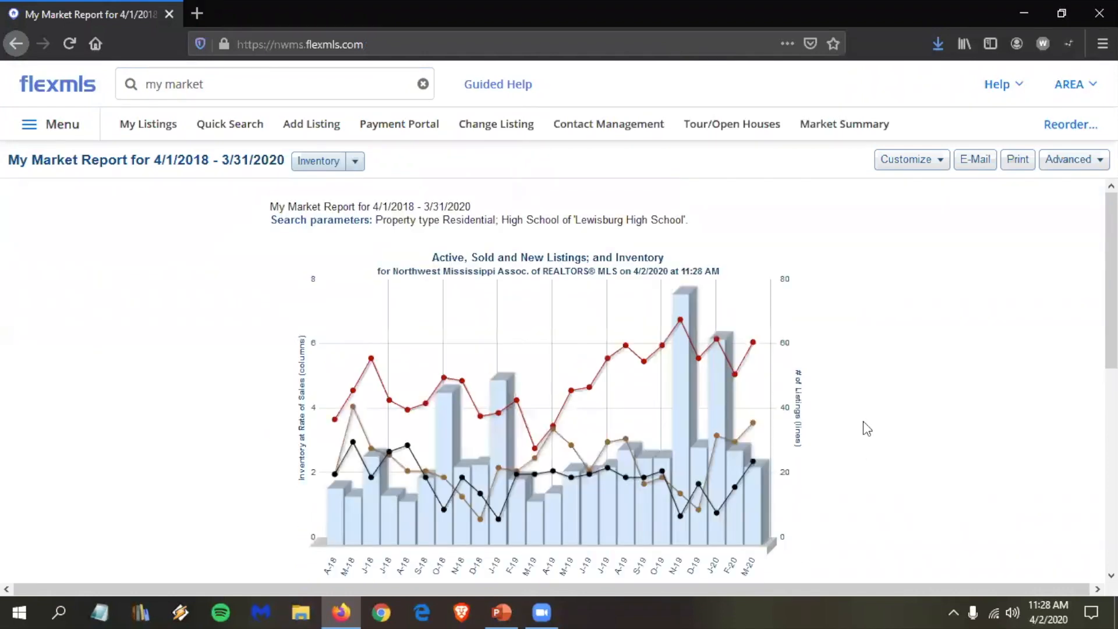
- Review the Lewisburg monthly inventory figures and switch the report to Sold DOM vs. Sold Price
scroll(863, 421, down, 5)
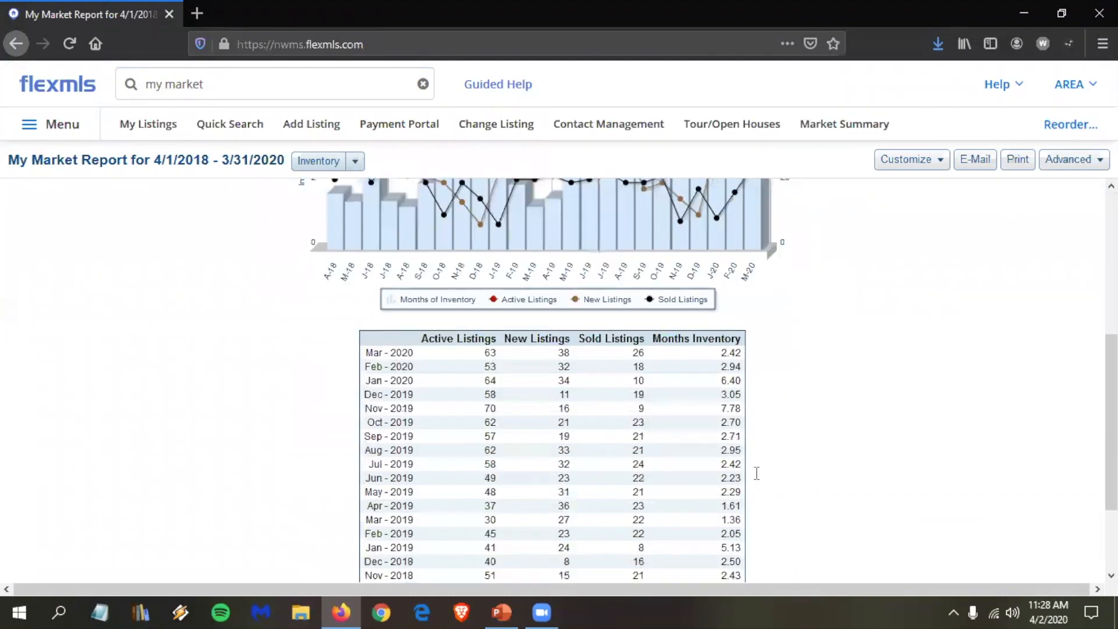
click(355, 166)
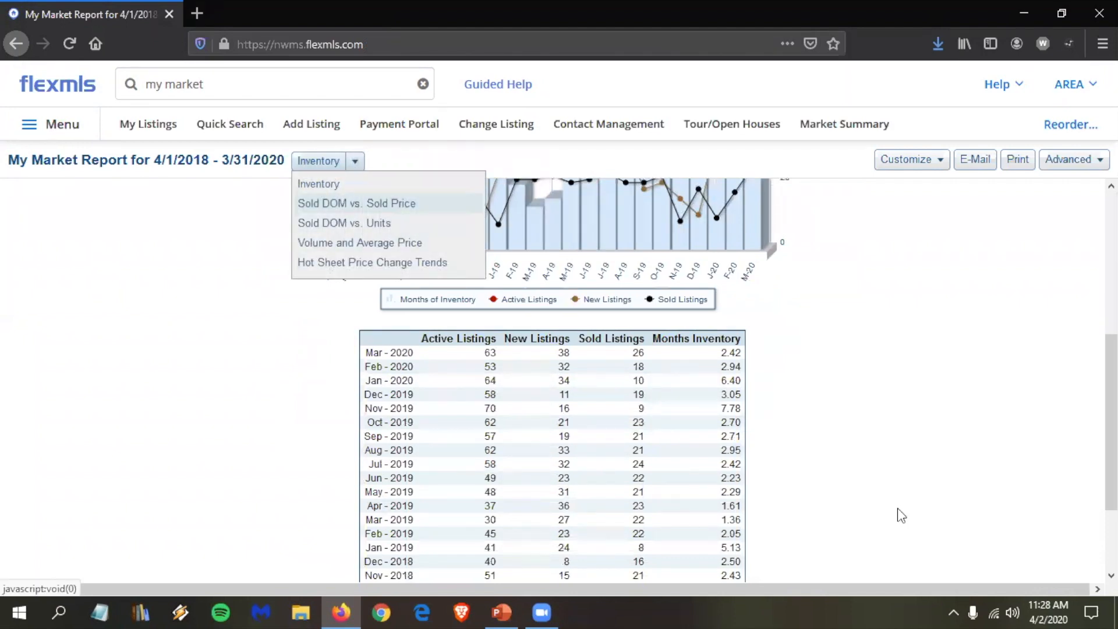
key(Return)
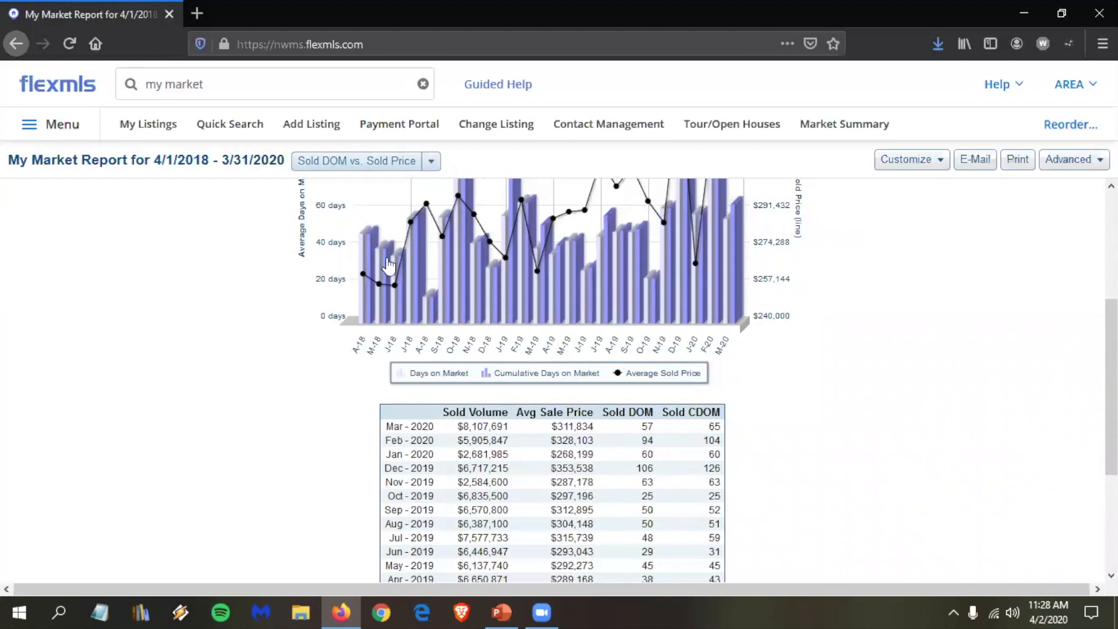
- Switch the report to Hot Sheet Price Change Trends and examine its Lewisburg chart points and monthly table
click(388, 263)
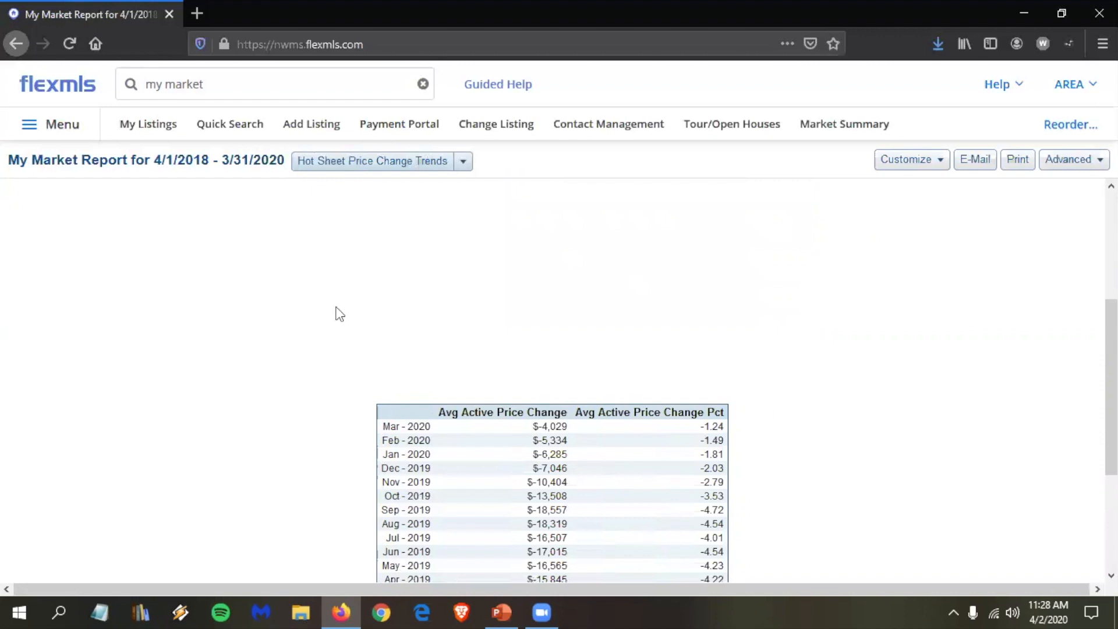
scroll(337, 307, up, 3)
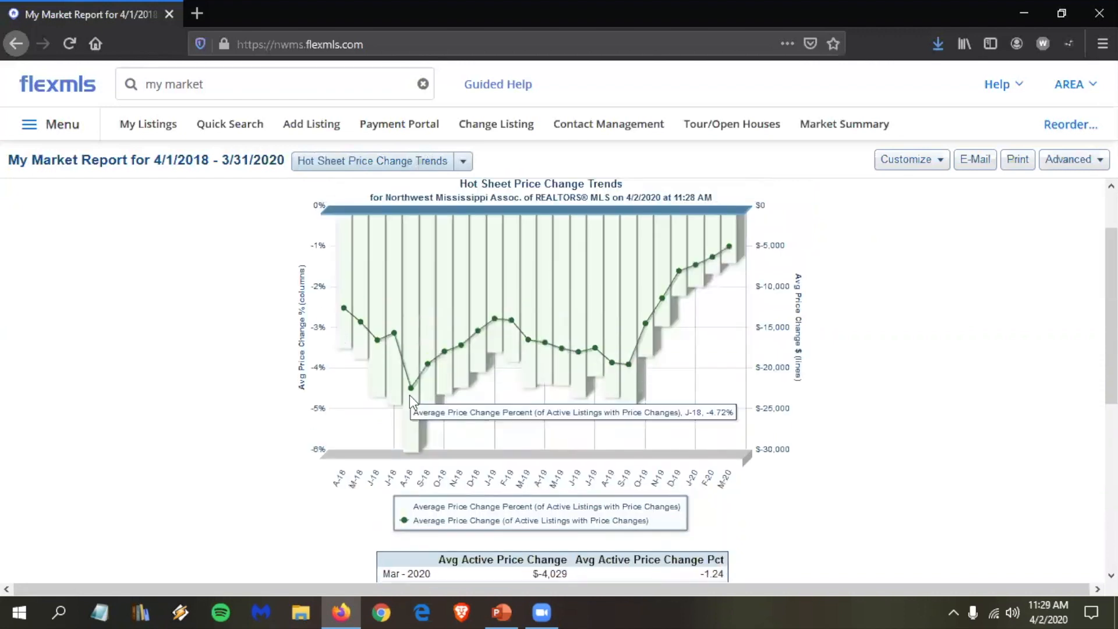
mouse_move(404, 392)
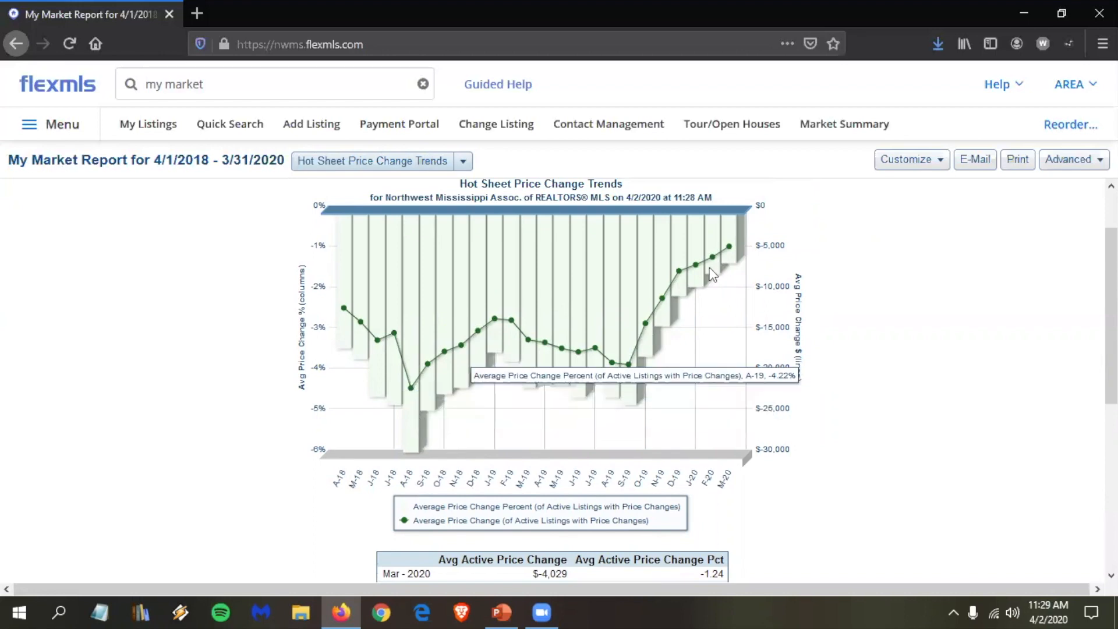
scroll(757, 530, down, 1)
scroll(705, 502, down, 1)
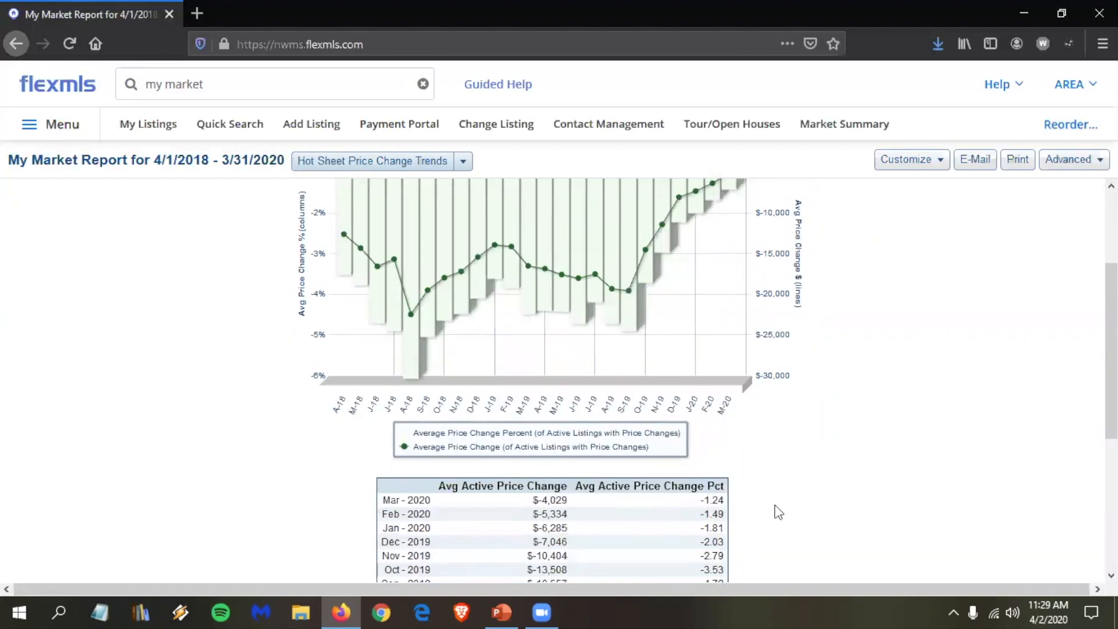
- Return the report to Sold DOM vs. Sold Price and examine its chart and monthly sales figures
click(462, 163)
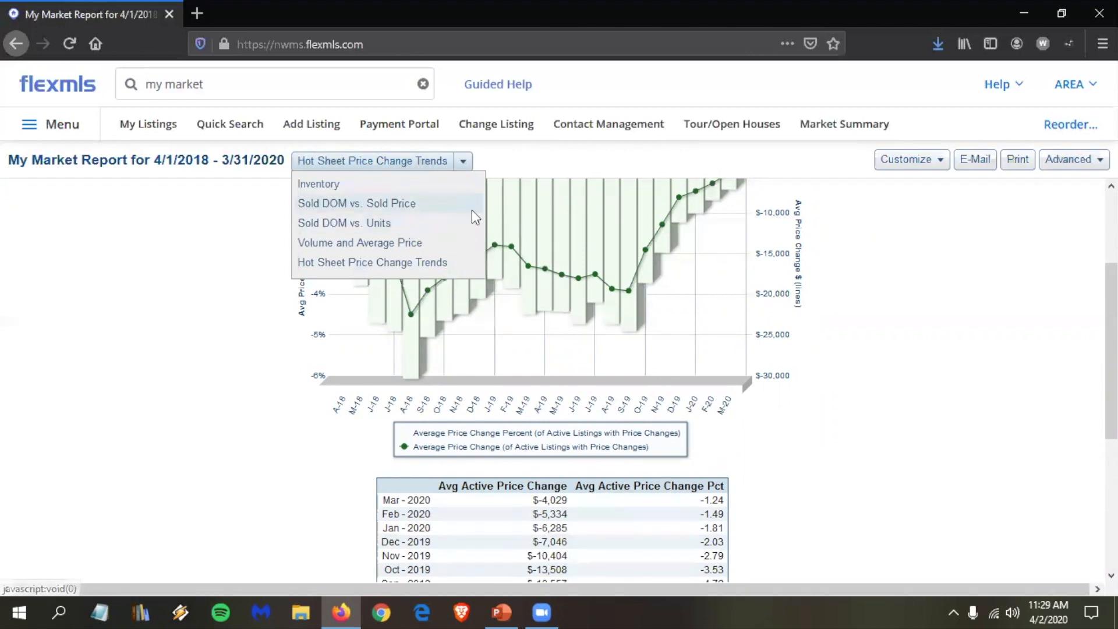
key(Return)
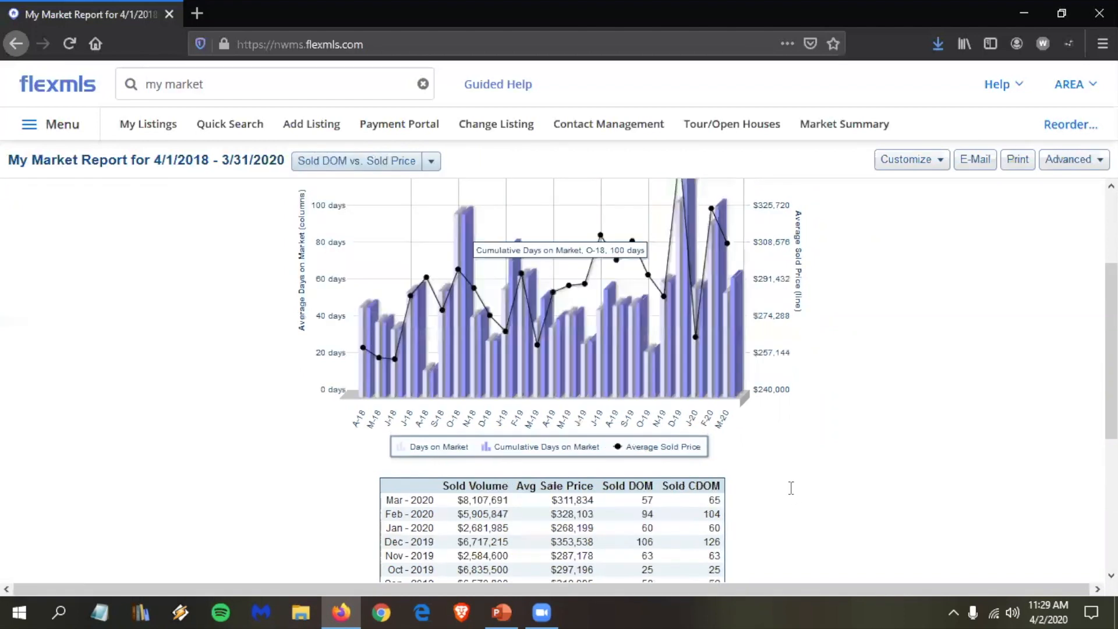
scroll(725, 434, down, 2)
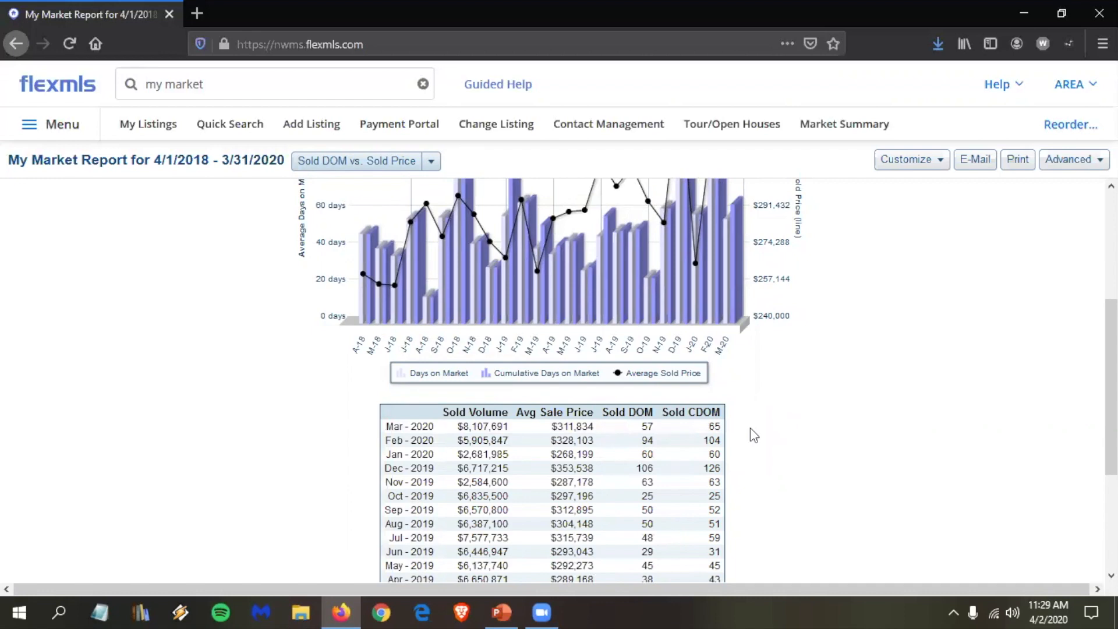
scroll(541, 208, up, 2)
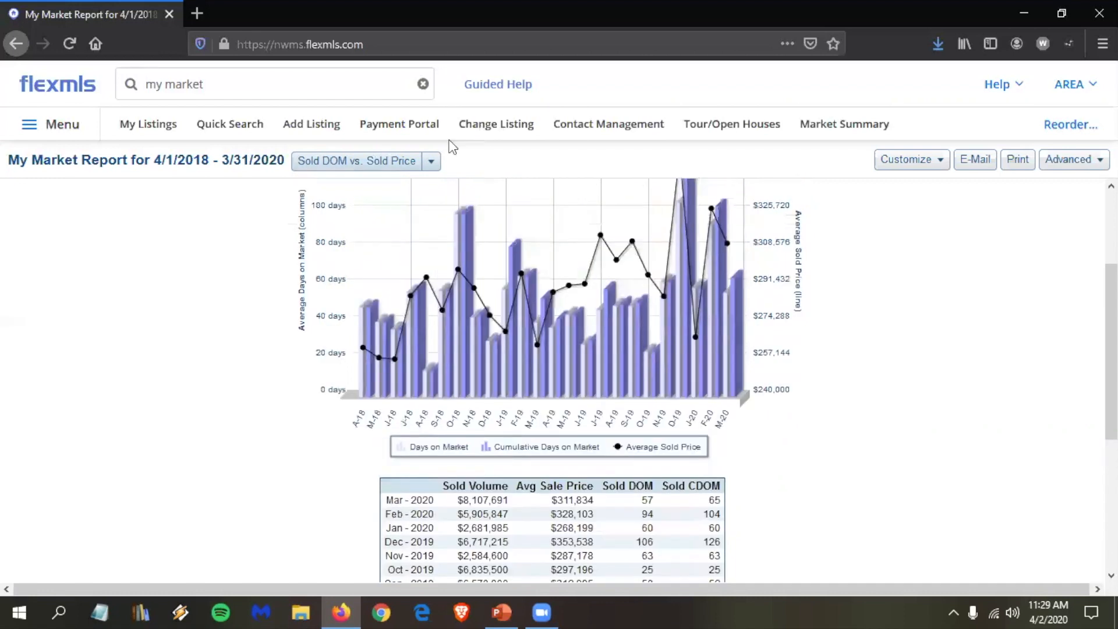
- Bring back Hot Sheet Price Change Trends and view the whole price change chart with its search parameters
click(431, 161)
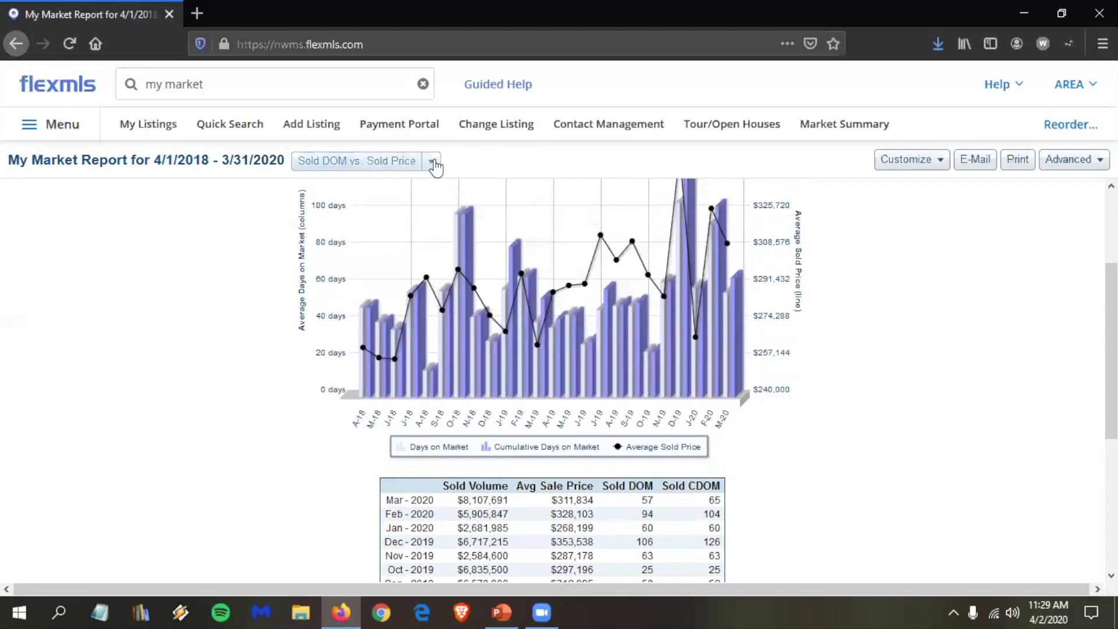
click(423, 265)
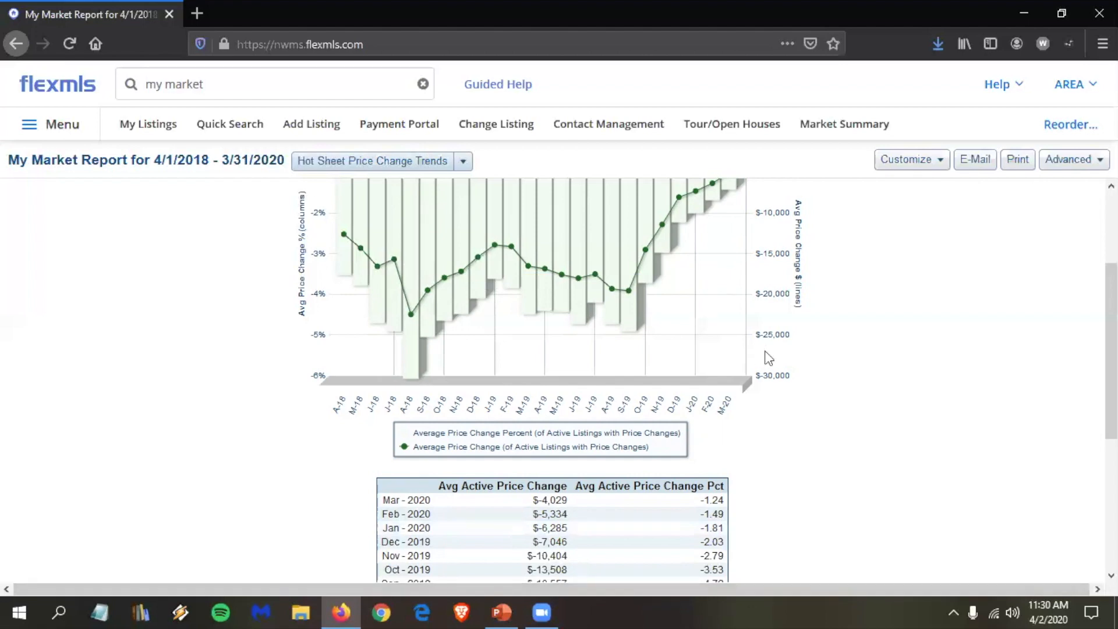
scroll(767, 356, up, 3)
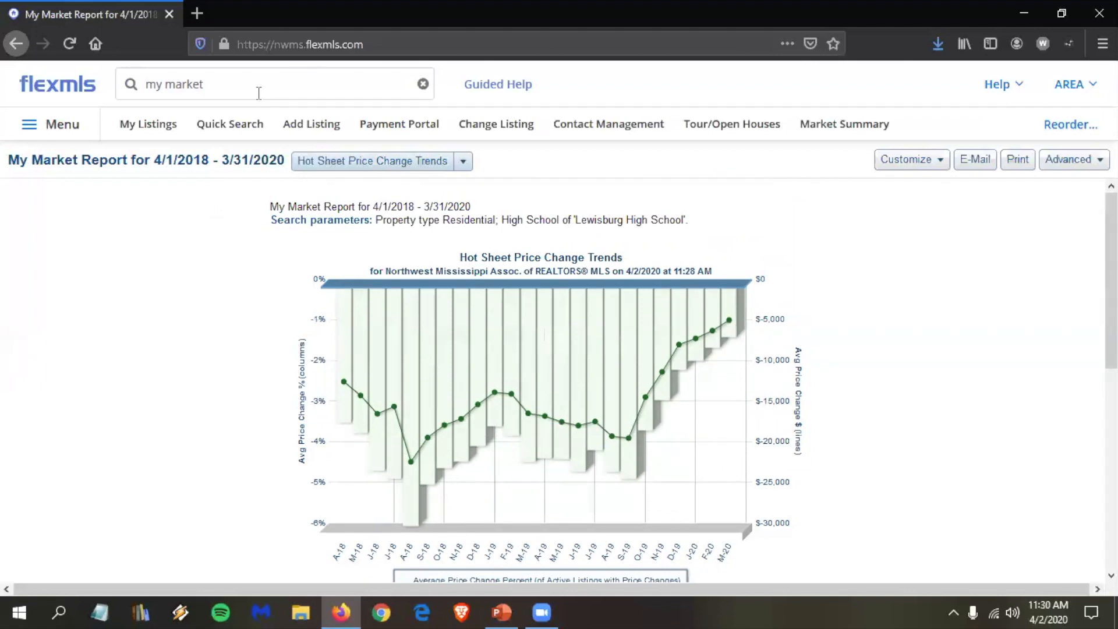
- Find the Inventory & Production reports with the search term "inv" and open the Summary Statistics report options
click(244, 80)
key(BackSpace)
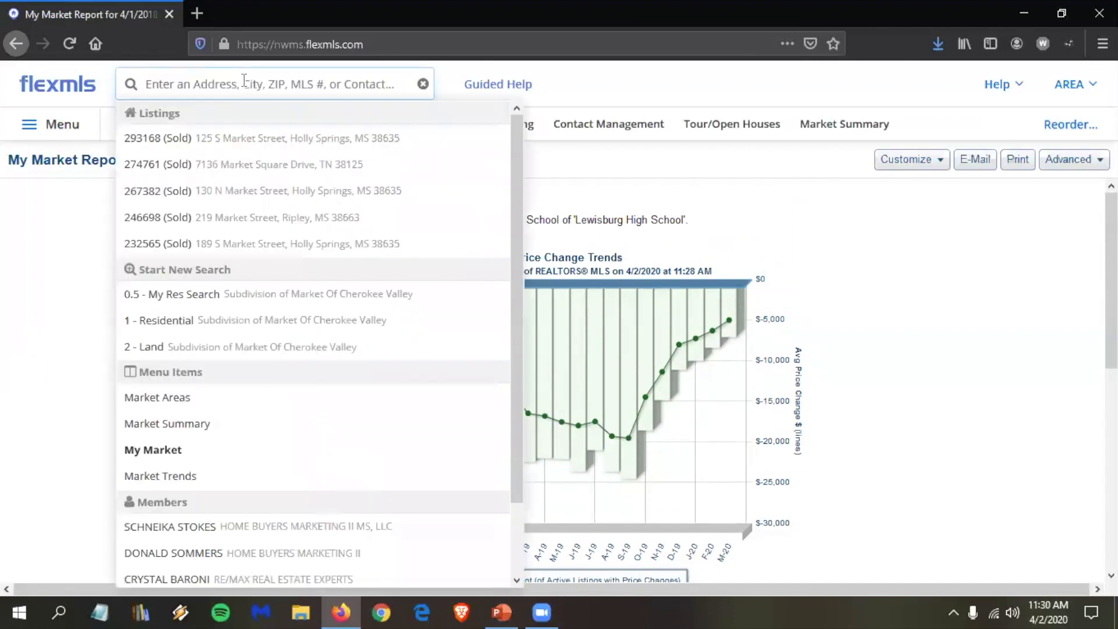
text(inv)
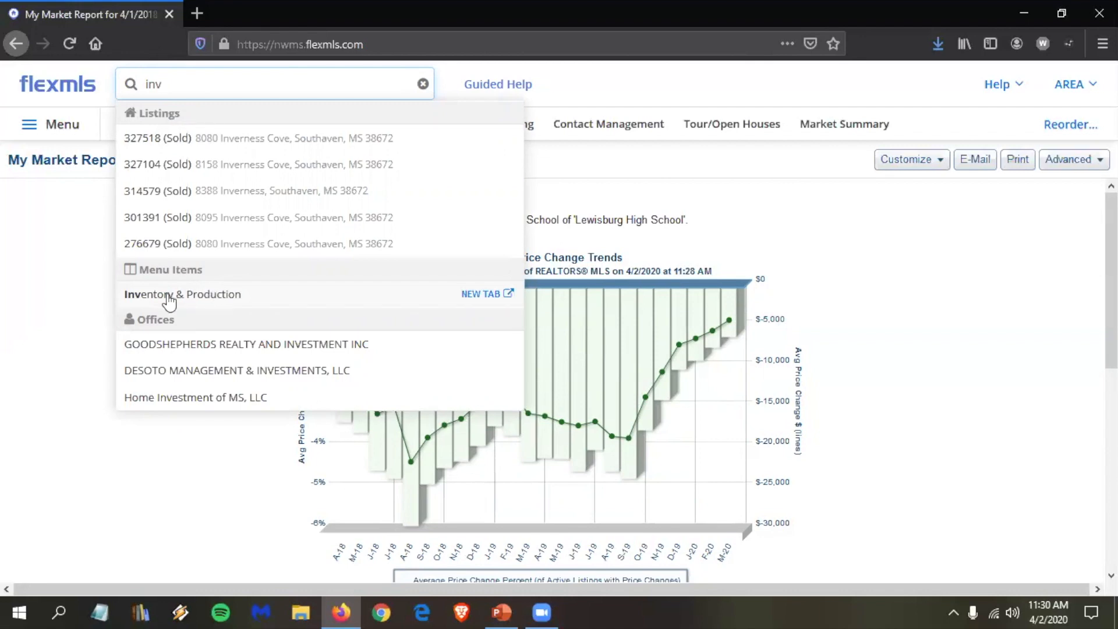
click(232, 296)
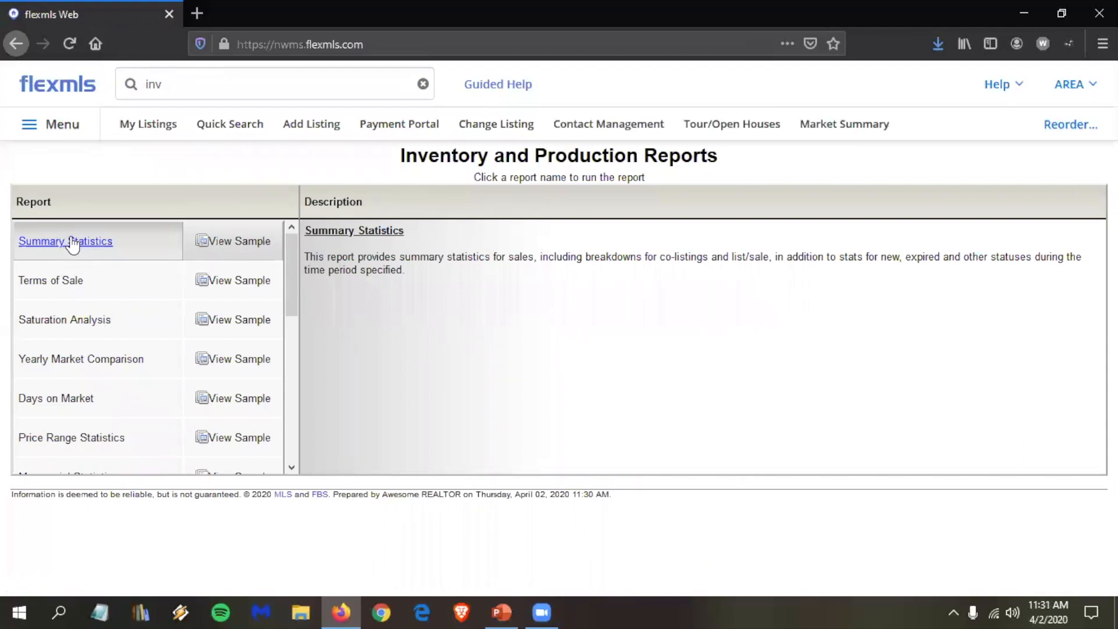
click(72, 243)
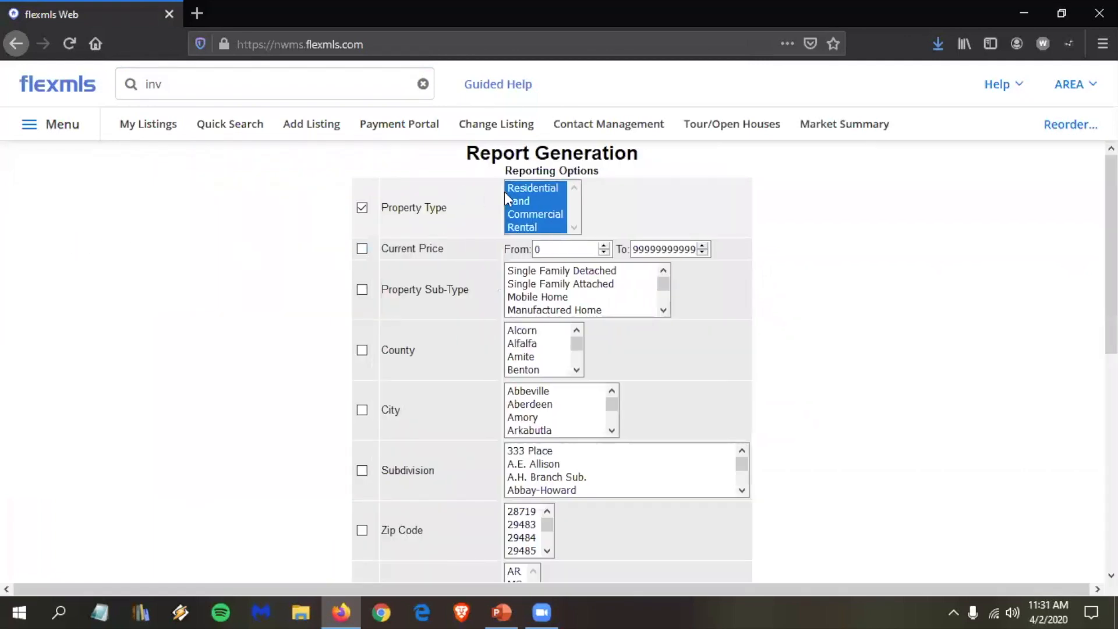
- Limit the Summary Statistics report to the Residential property type and the Single Family Detached sub-type
click(557, 192)
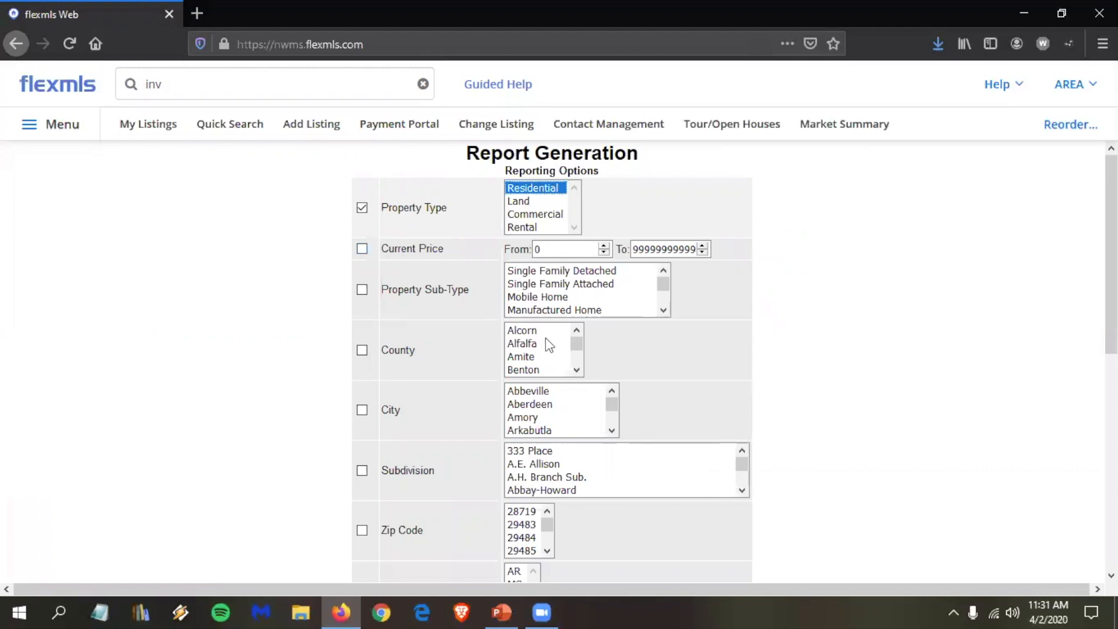
click(545, 274)
scroll(723, 392, down, 3)
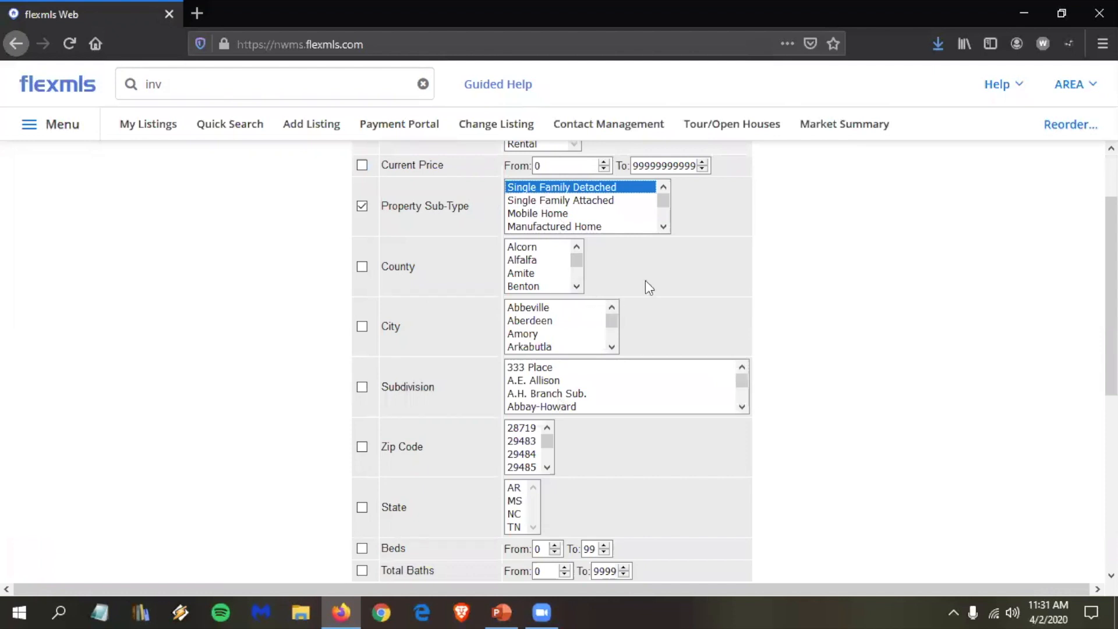
scroll(647, 291, up, 3)
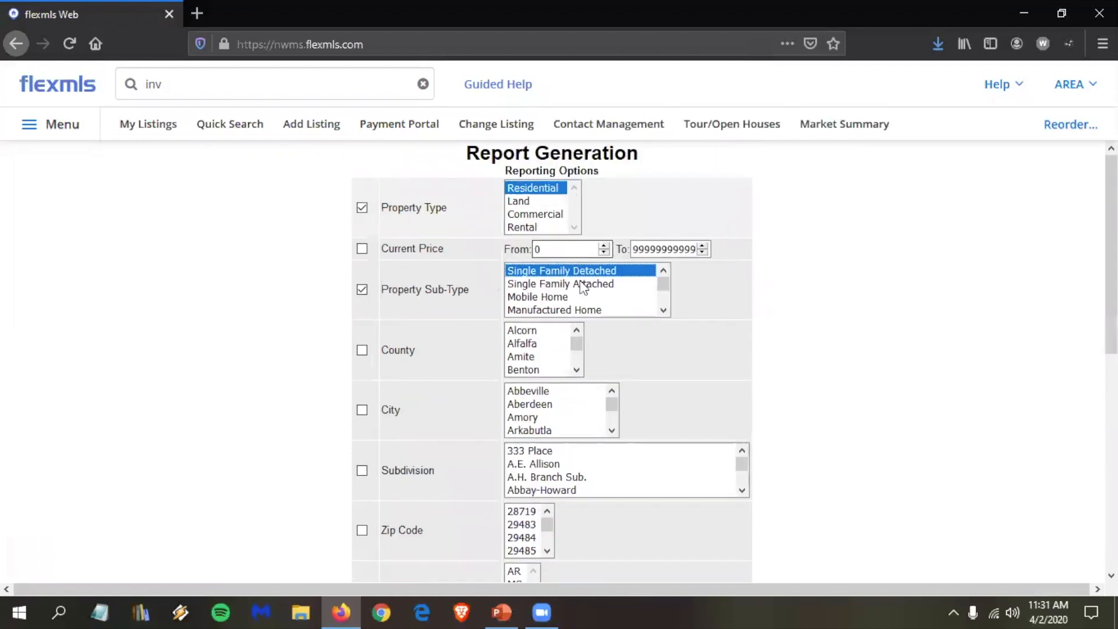
- Set the Summary Statistics report's statistic type to MLS
scroll(681, 315, down, 3)
scroll(690, 309, down, 3)
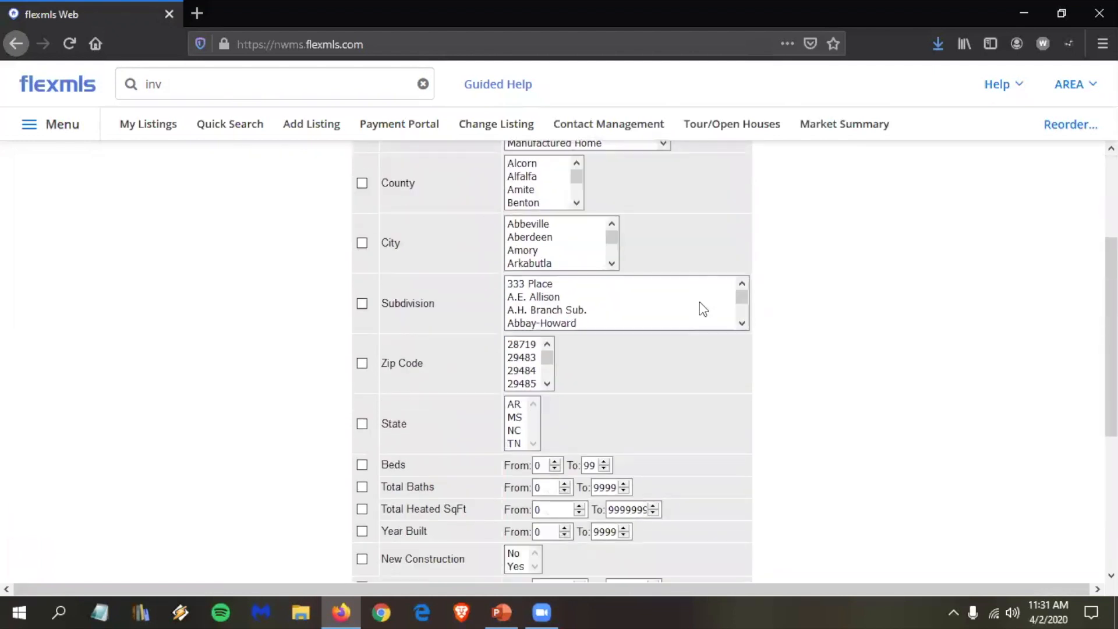
scroll(703, 315, down, 1)
scroll(711, 345, down, 8)
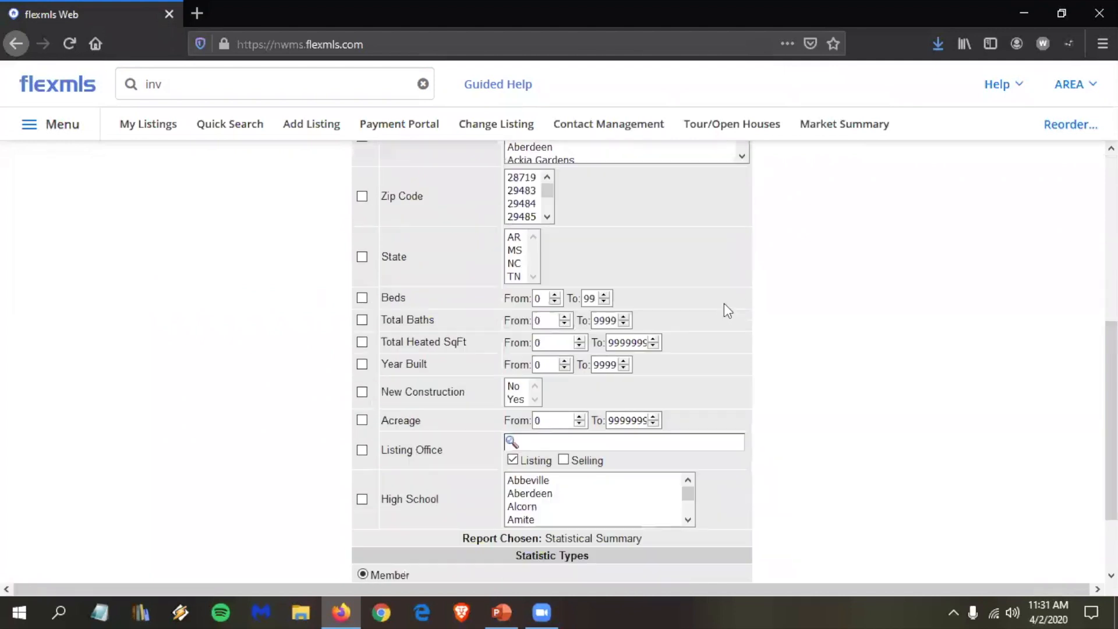
scroll(725, 304, down, 1)
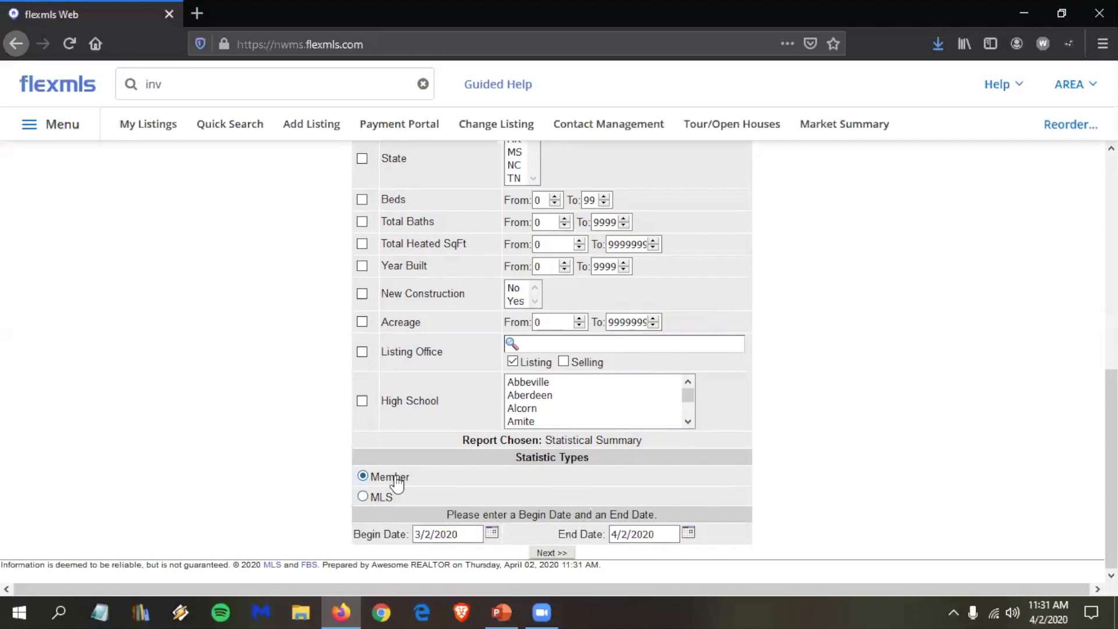
click(386, 496)
- Set the reporting period to 1/1/2020 through 3/31/2020 and generate the Summary Statistics report
drag(461, 534, 329, 540)
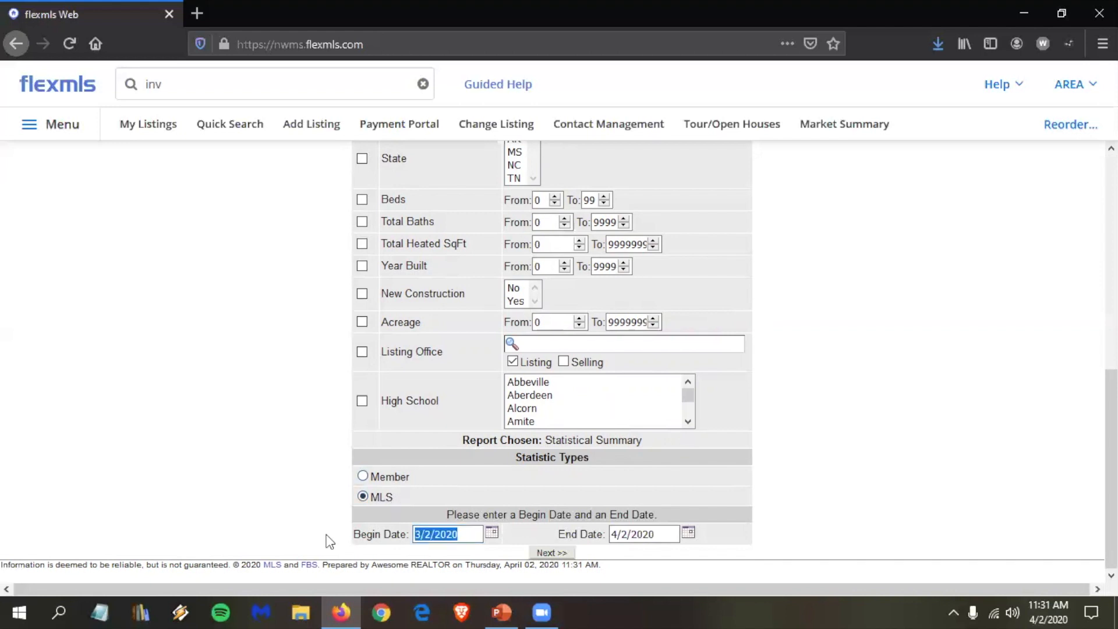
text(1/1/201)
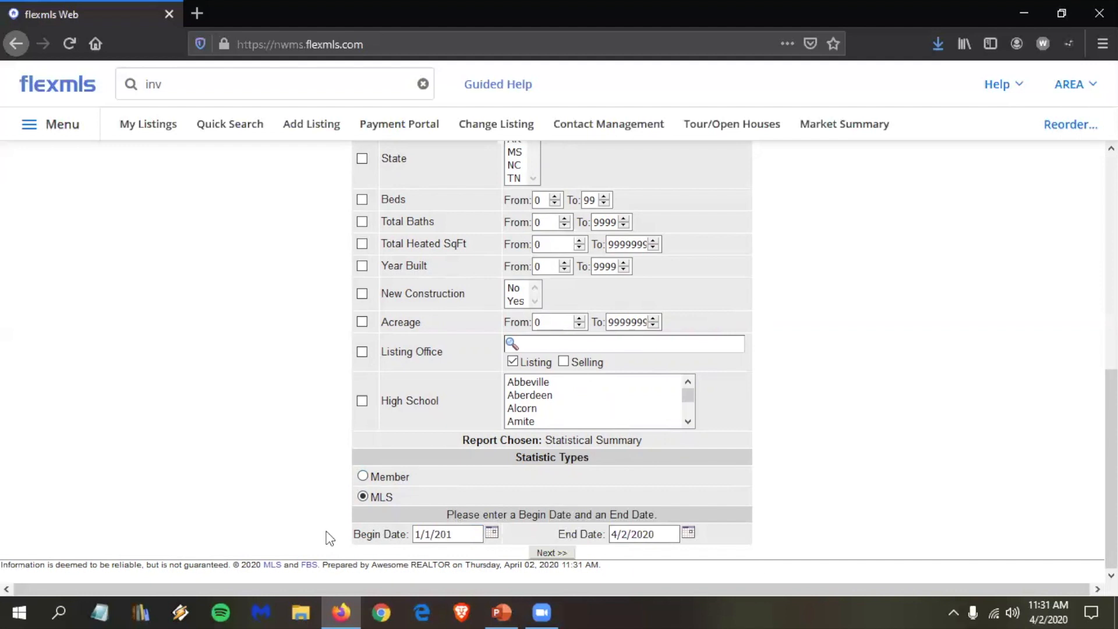
key(BackSpace)
text(20)
drag(658, 534, 512, 529)
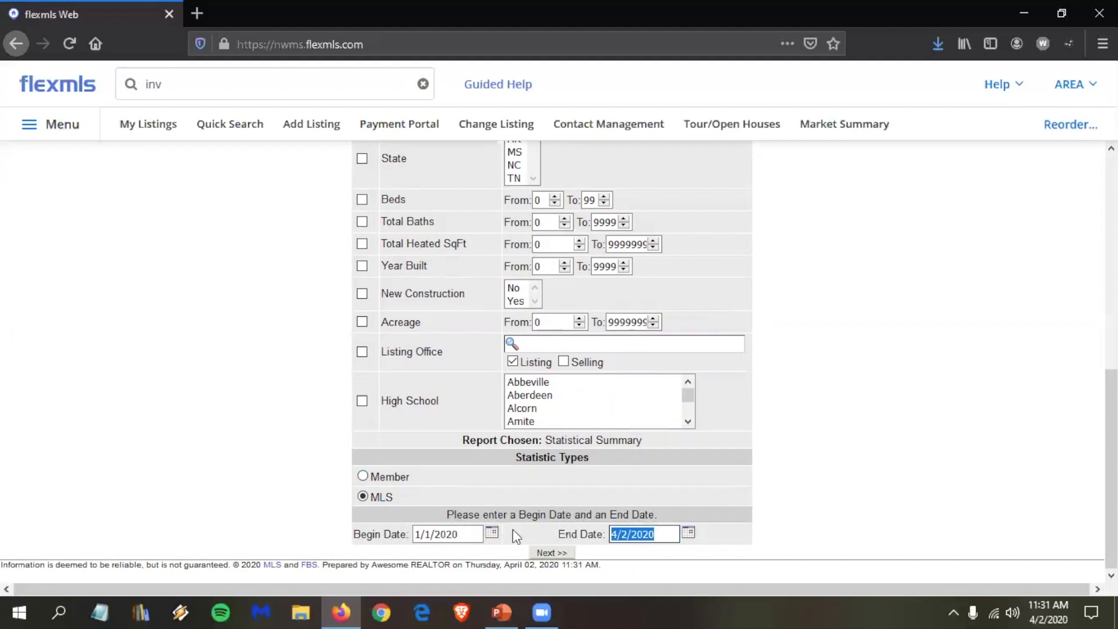
text(3/31/2)
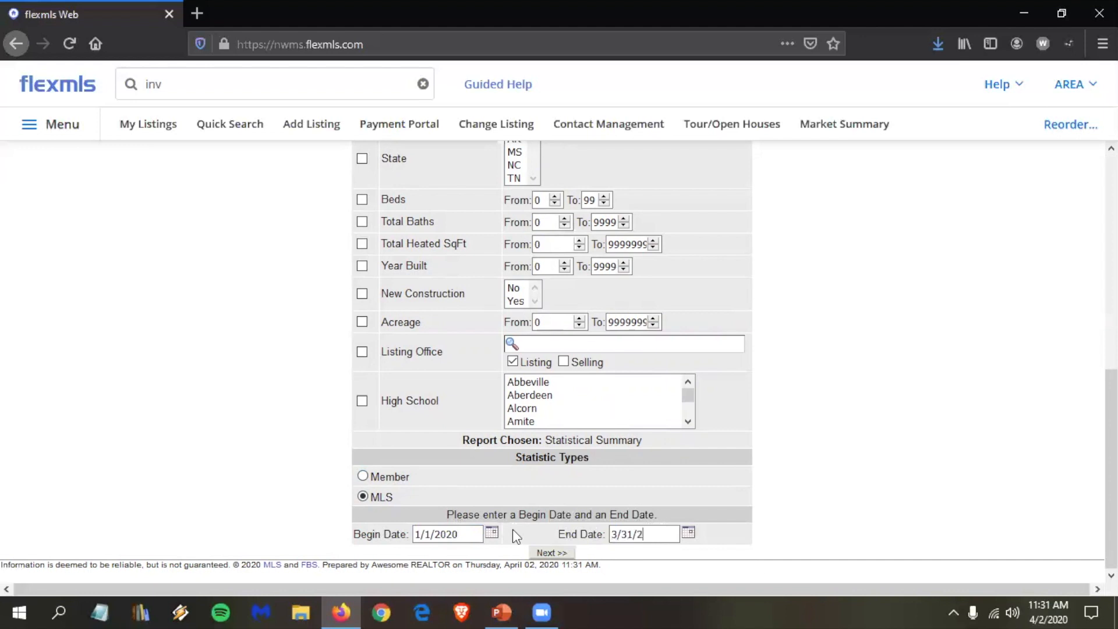
text(020)
click(550, 552)
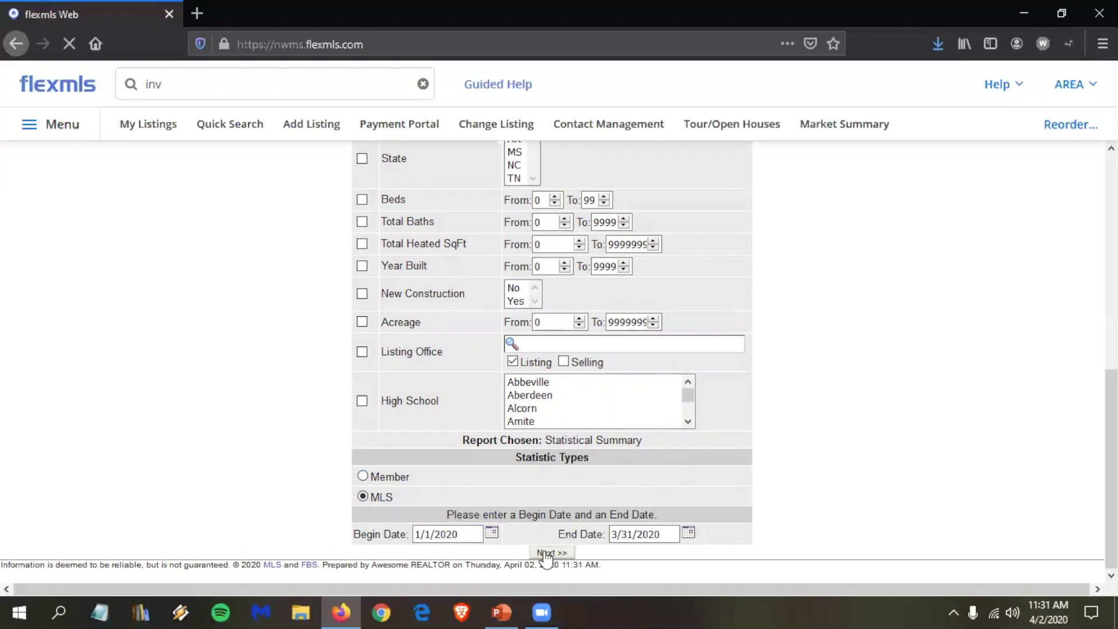
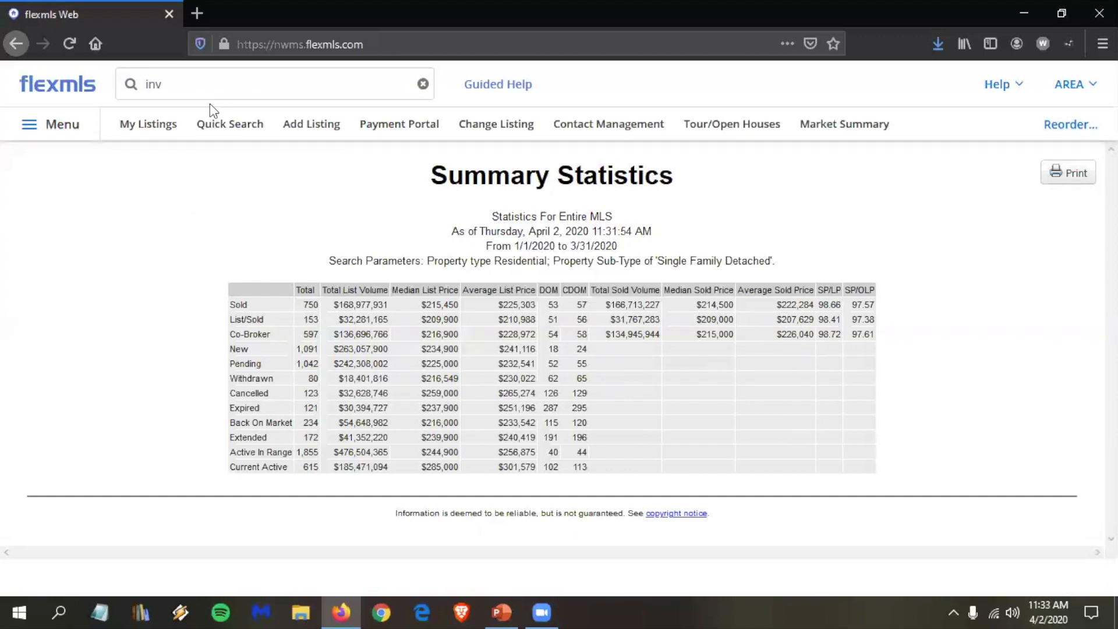
- Return to the Inventory & Production reports and open the Summary Statistics report options again
click(188, 85)
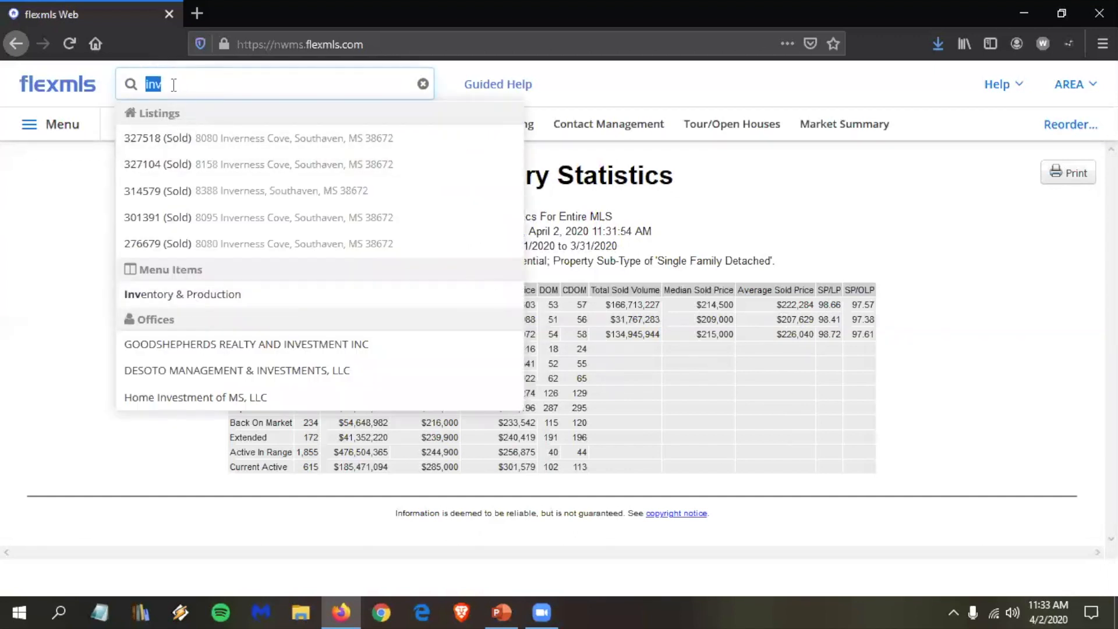
click(194, 293)
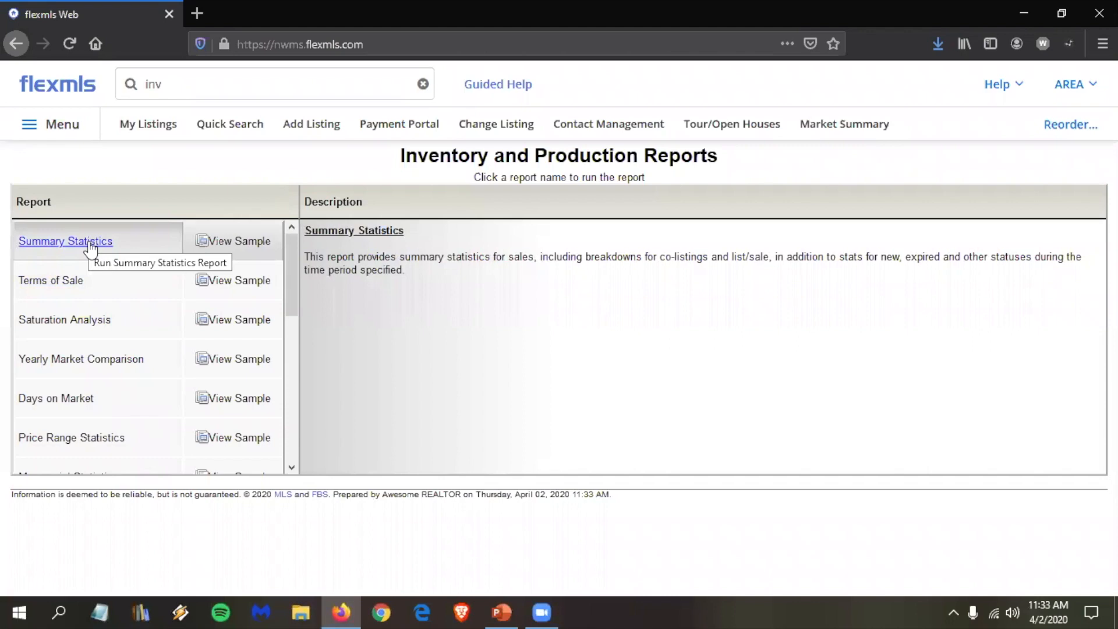
click(89, 242)
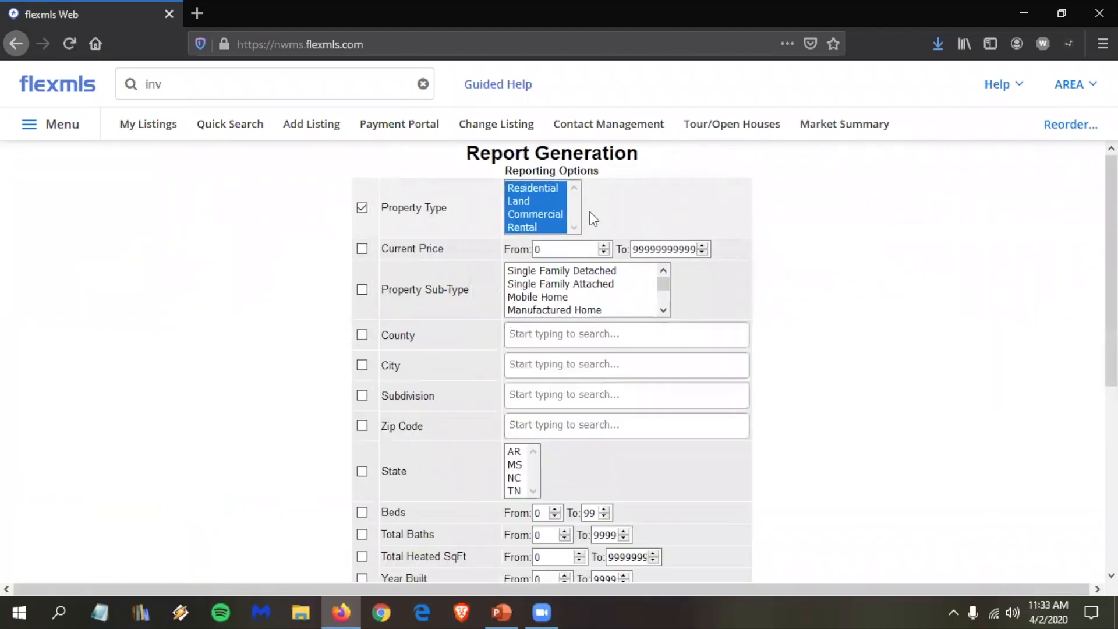
- Limit the new report to Residential, Single Family Detached properties and set the statistic type to MLS
click(550, 191)
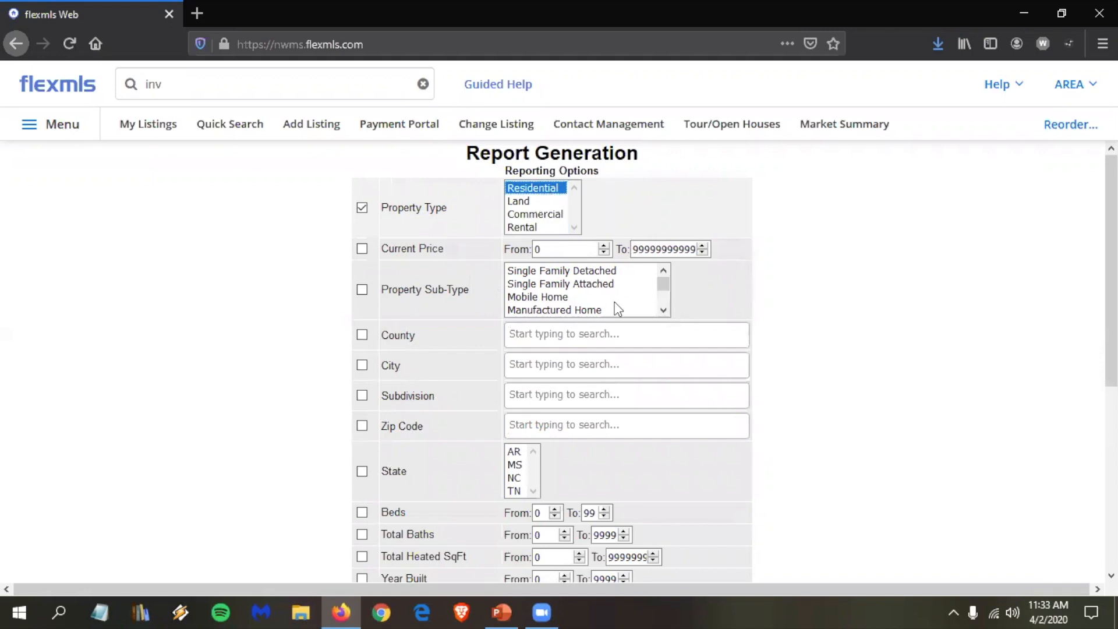
click(591, 271)
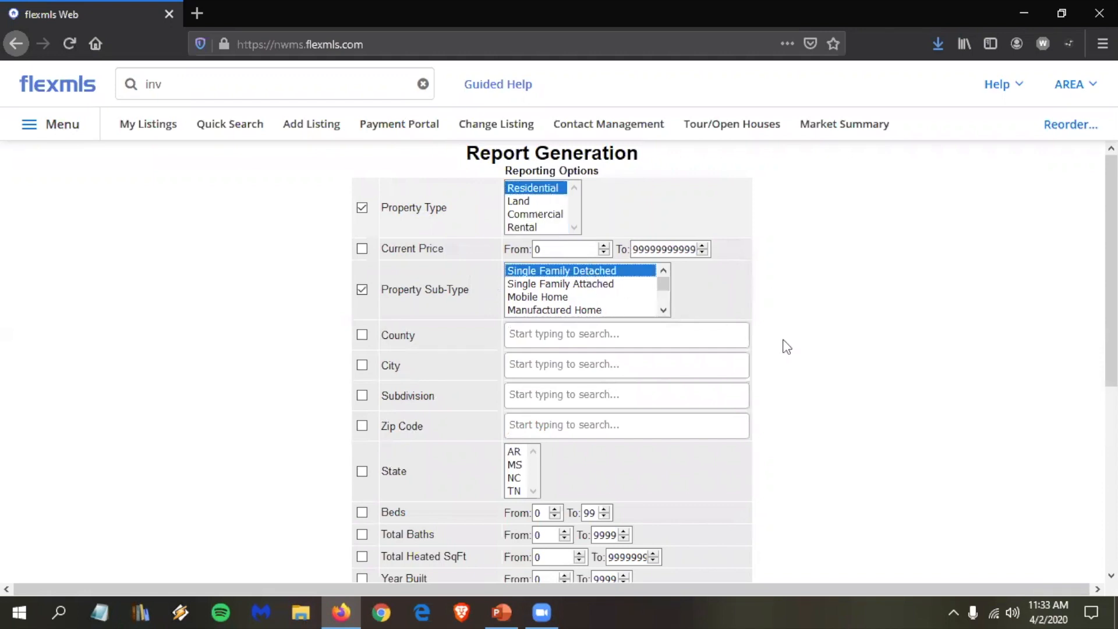
scroll(818, 393, down, 5)
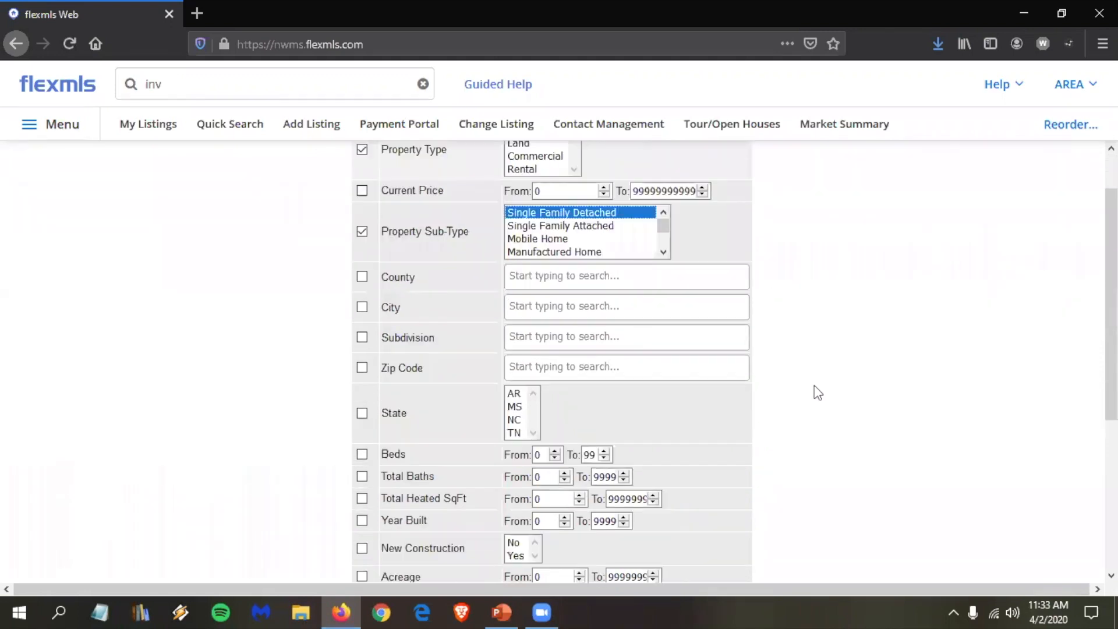
scroll(818, 393, down, 2)
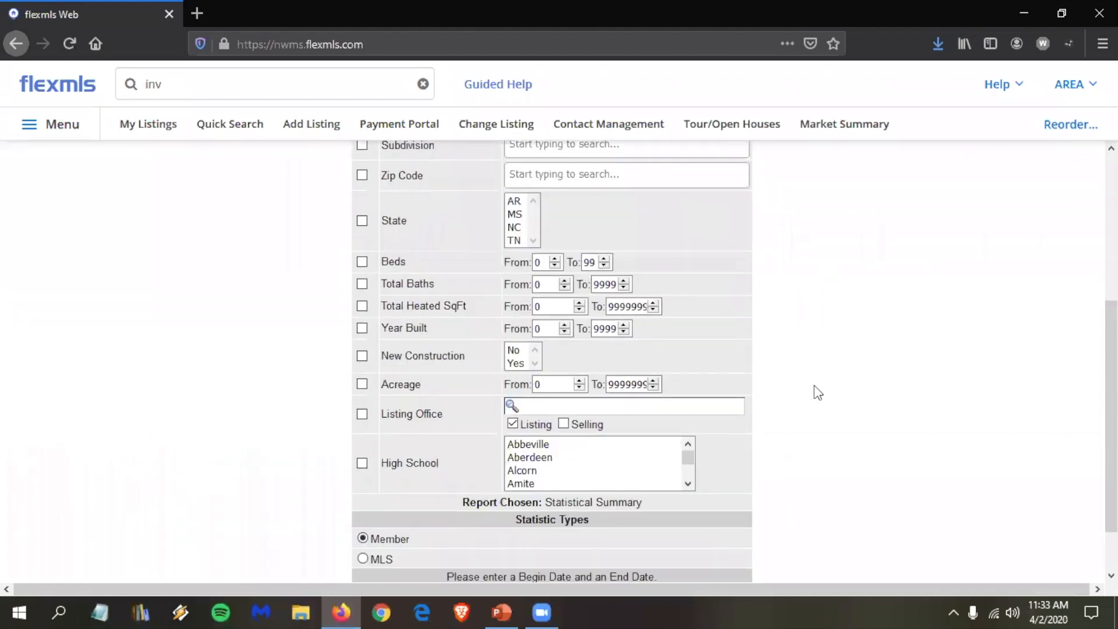
click(378, 497)
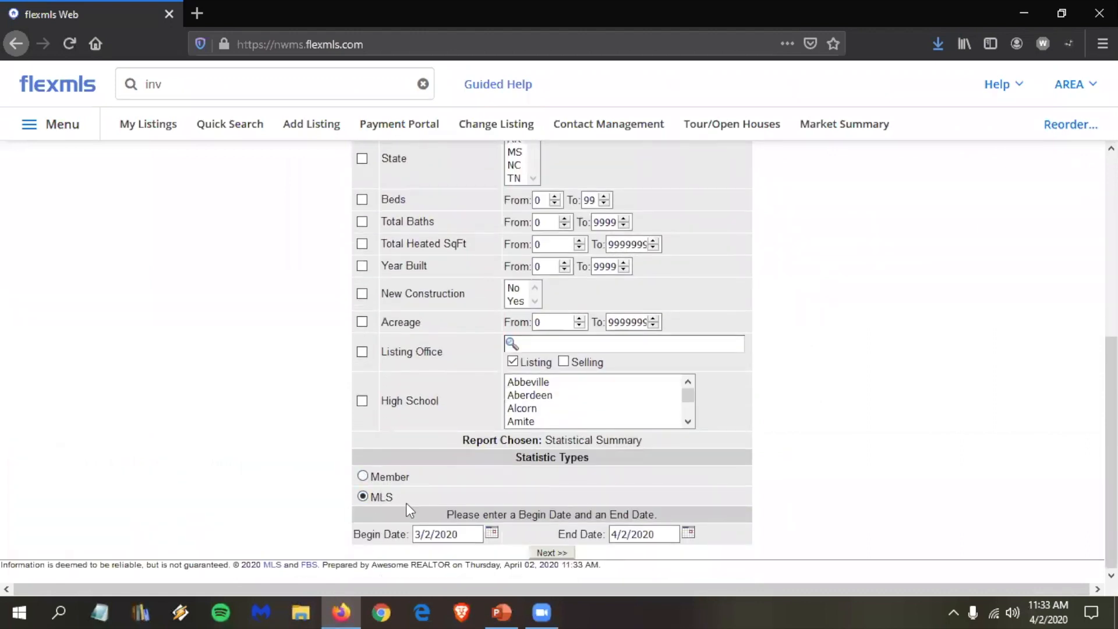
- Set the reporting period to 1/1/2016 through 3/31/2016 and generate the Summary Statistics report
triple_click(465, 532)
text(1/1/2016)
key(Tab)
text(3)
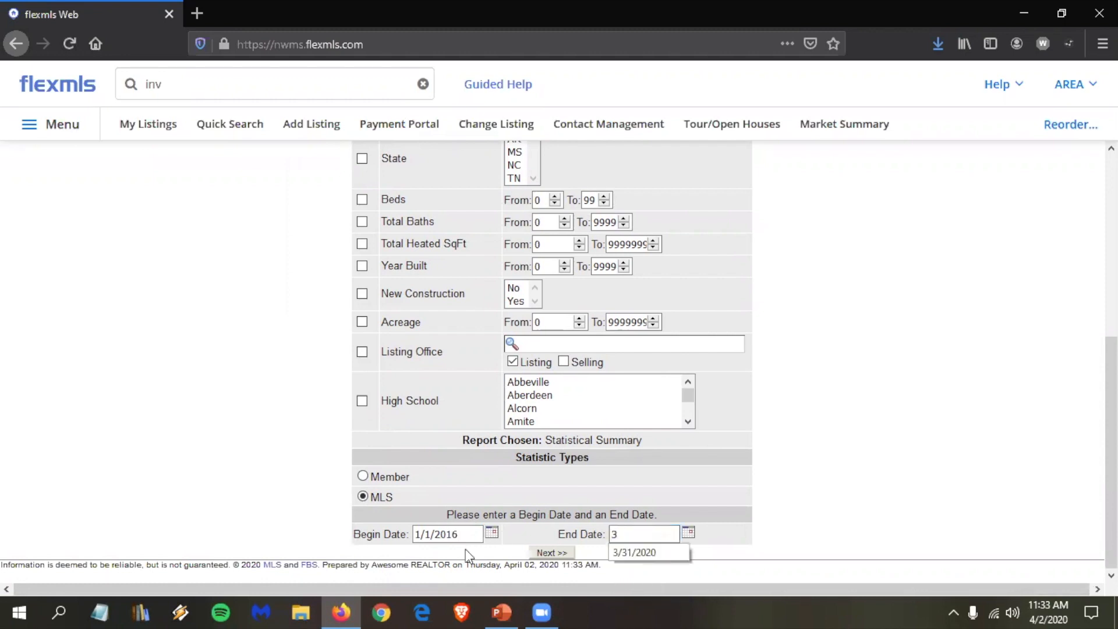
text(/31/2016)
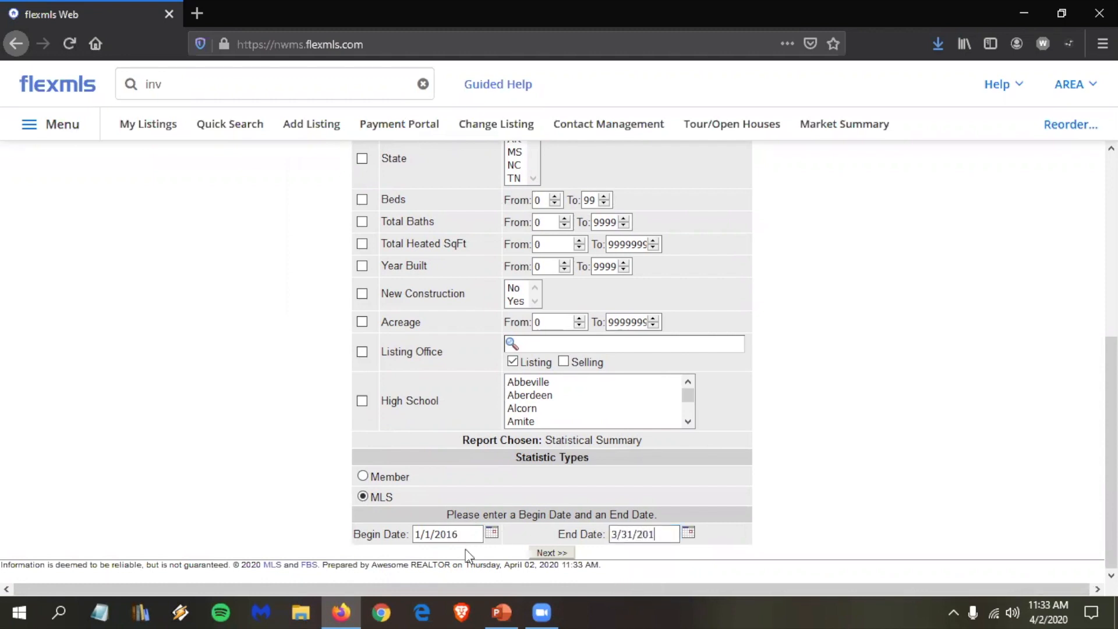
click(550, 552)
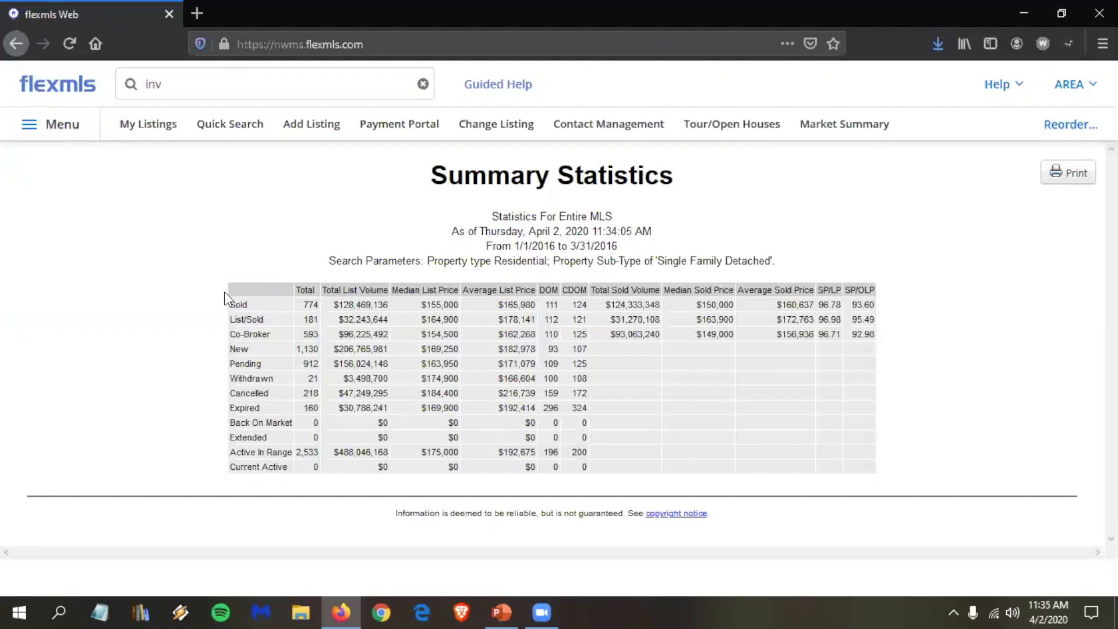
double_click(174, 85)
key(BackSpace)
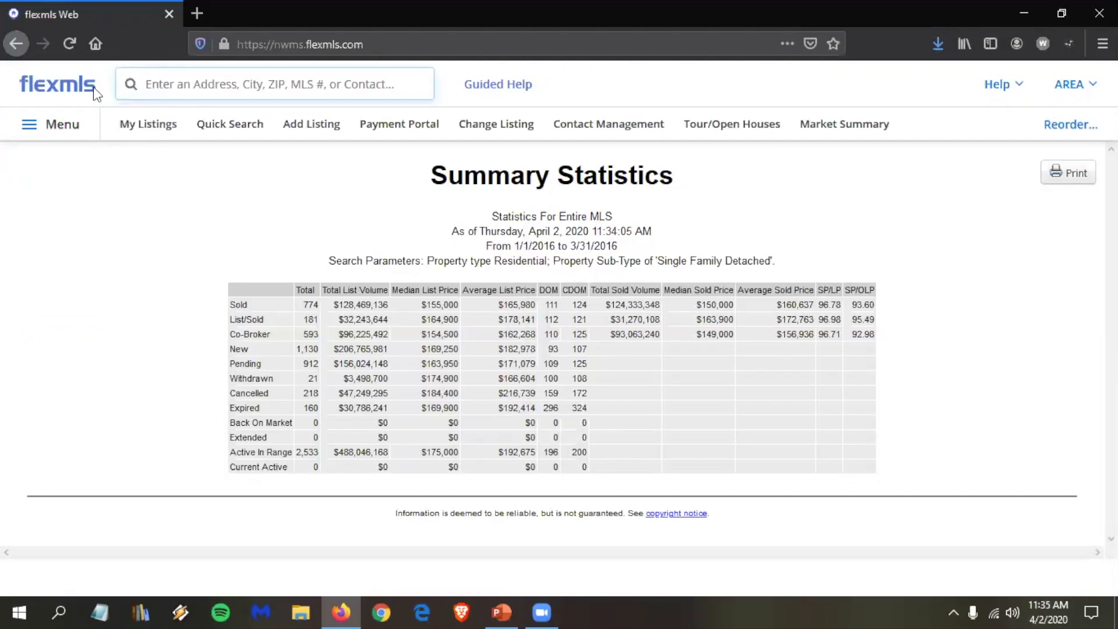
click(64, 131)
scroll(424, 304, down, 5)
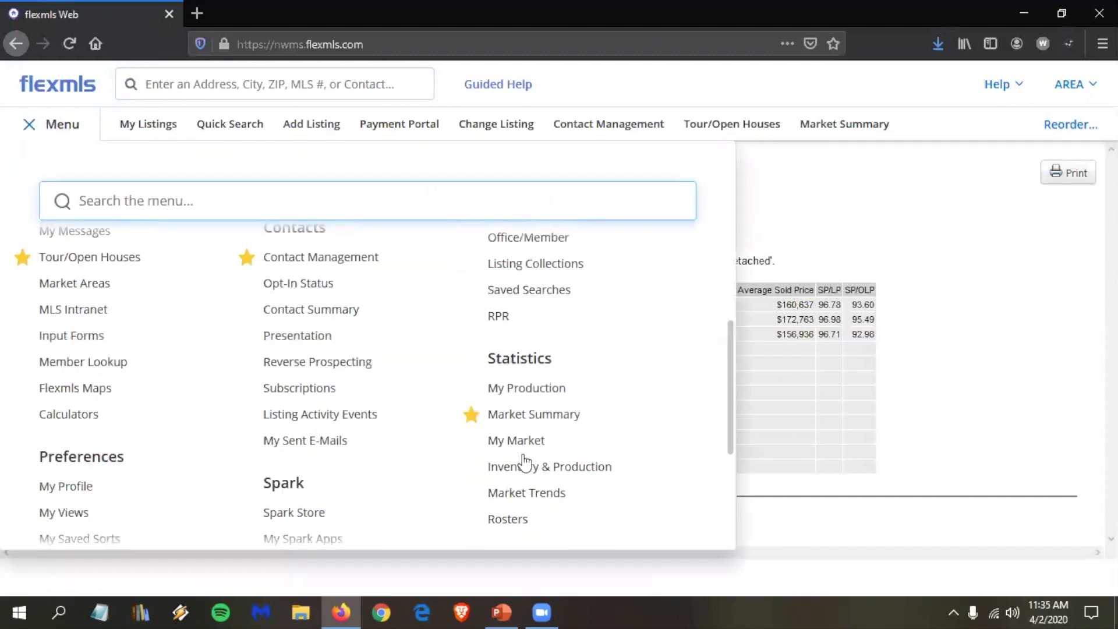
- Find the Inventory & Production reports with the search term "inv", open Saturation Analysis and look through its reporting options
click(190, 82)
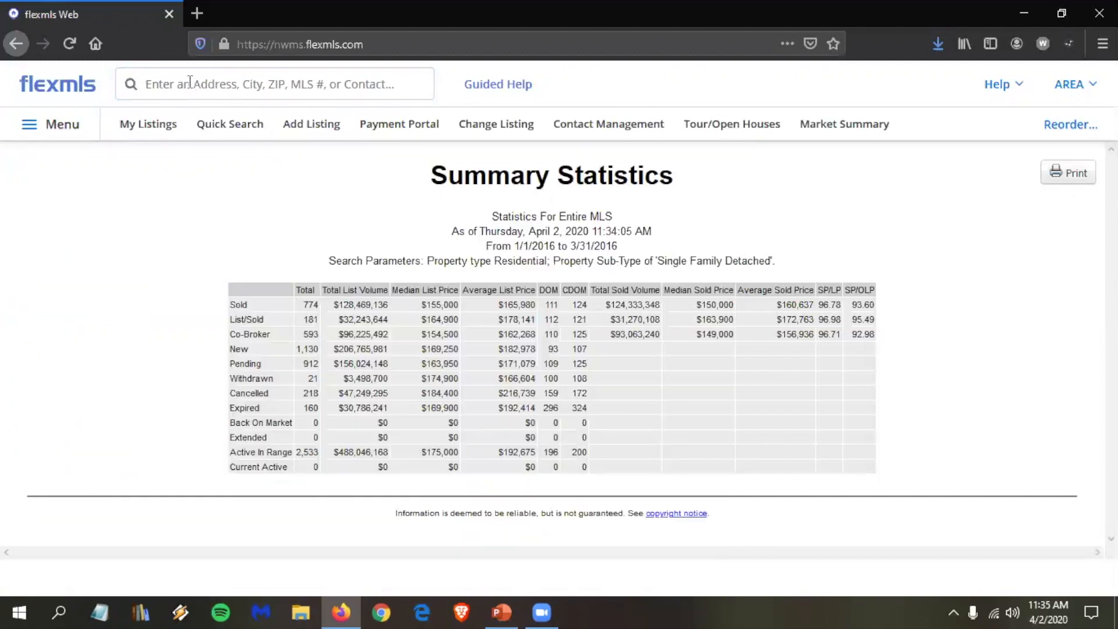
text(in)
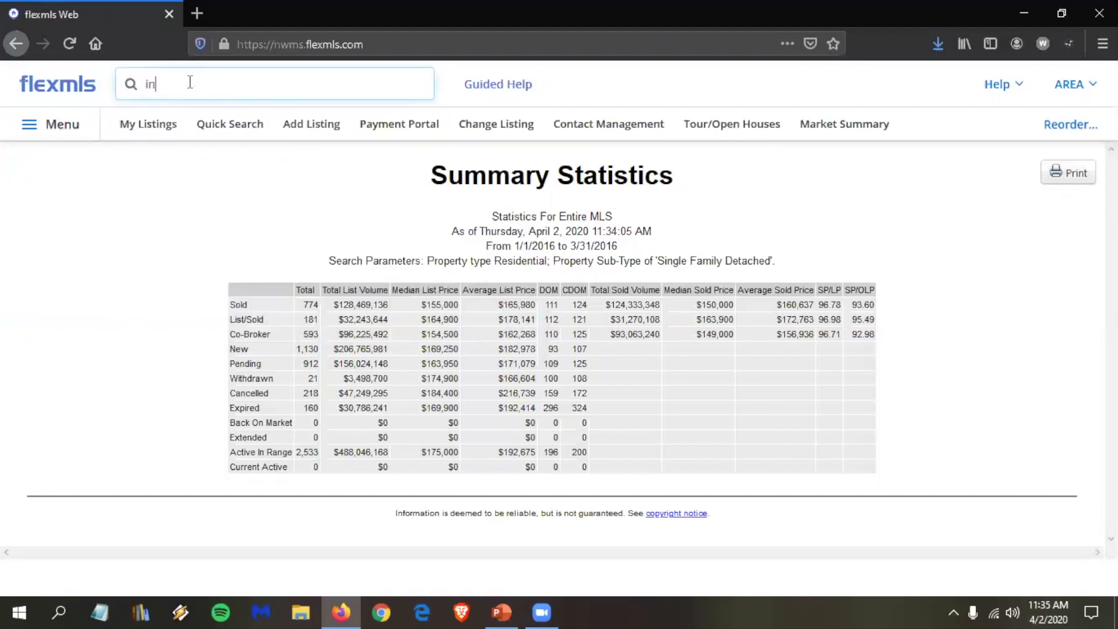
text(v)
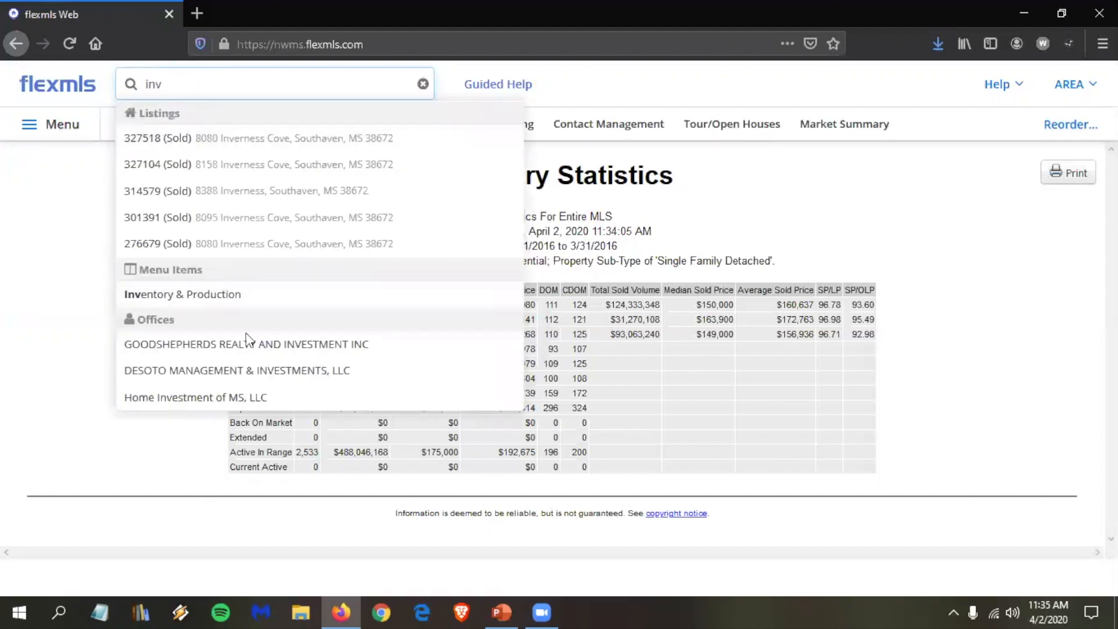
click(222, 294)
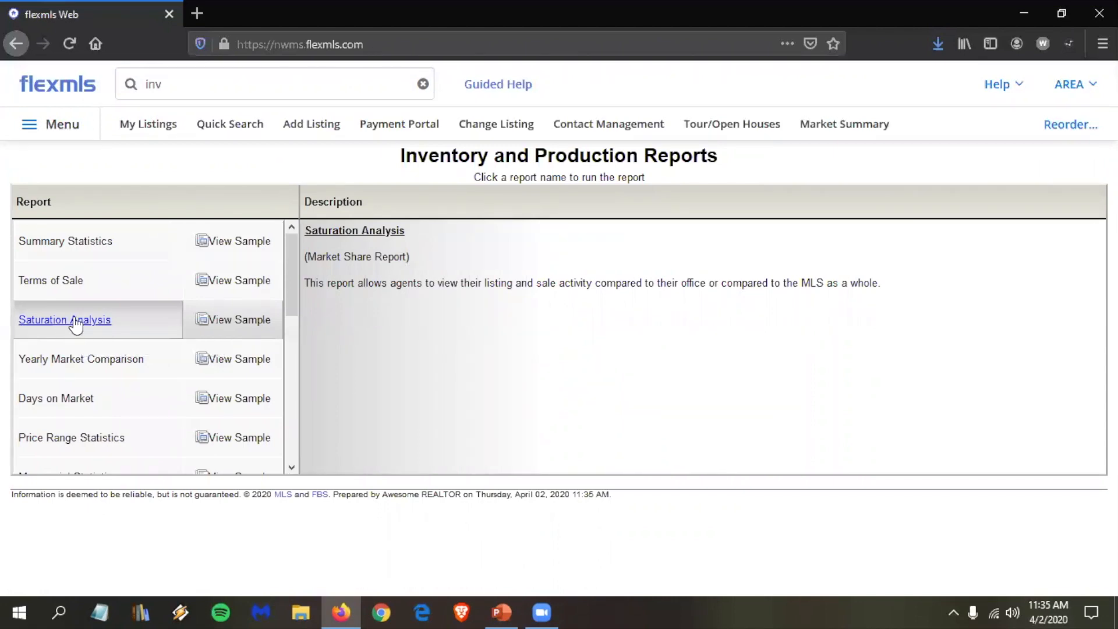
click(101, 328)
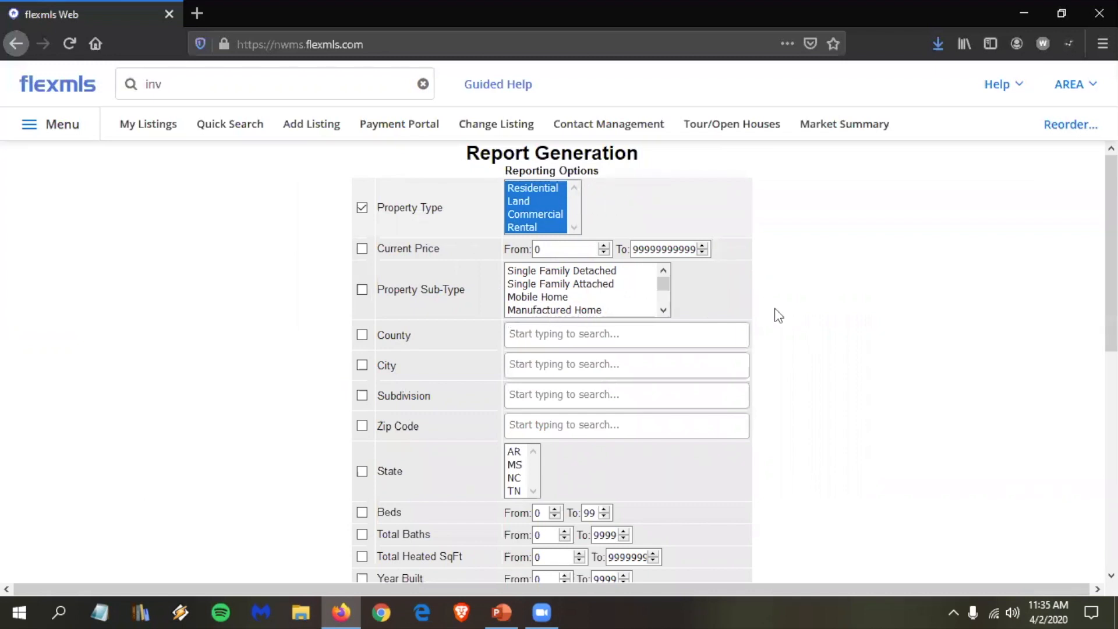
scroll(779, 316, down, 3)
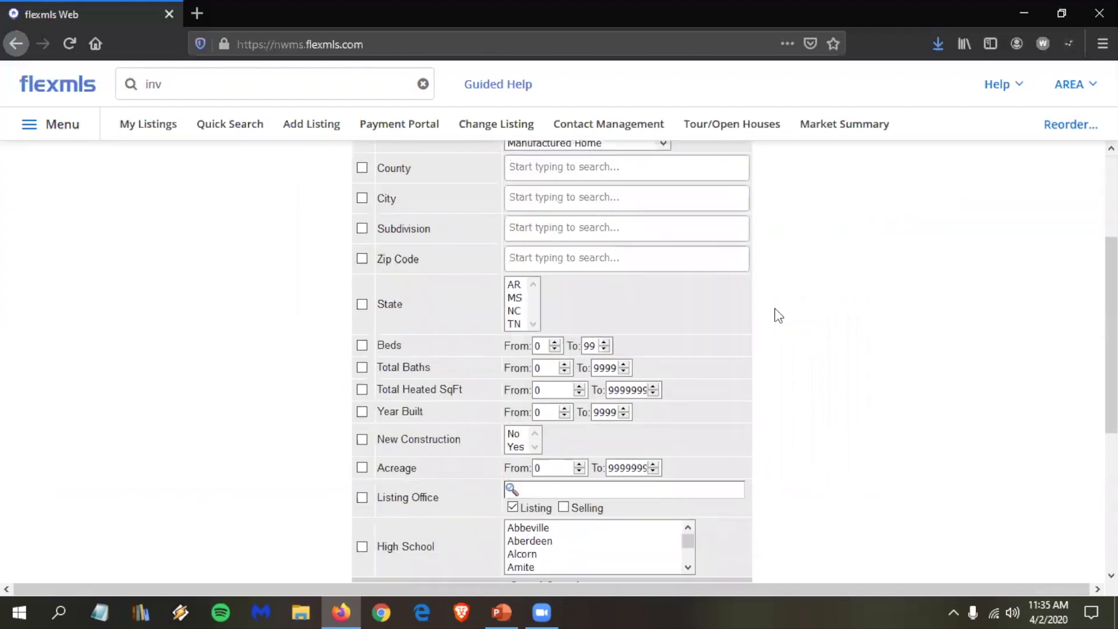
scroll(808, 297, down, 5)
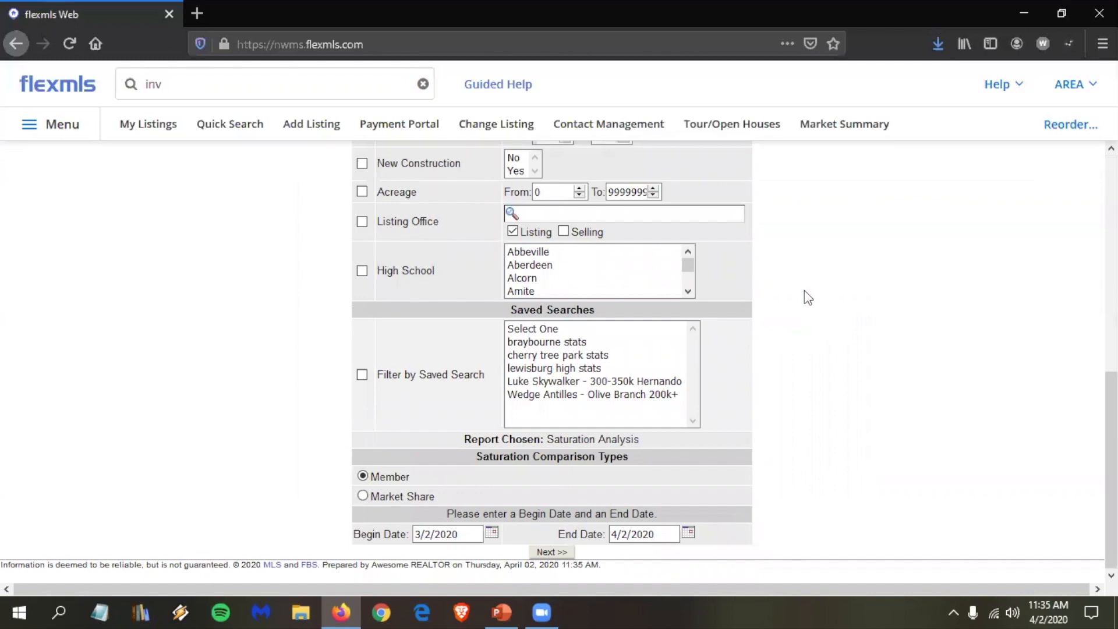
scroll(805, 290, up, 8)
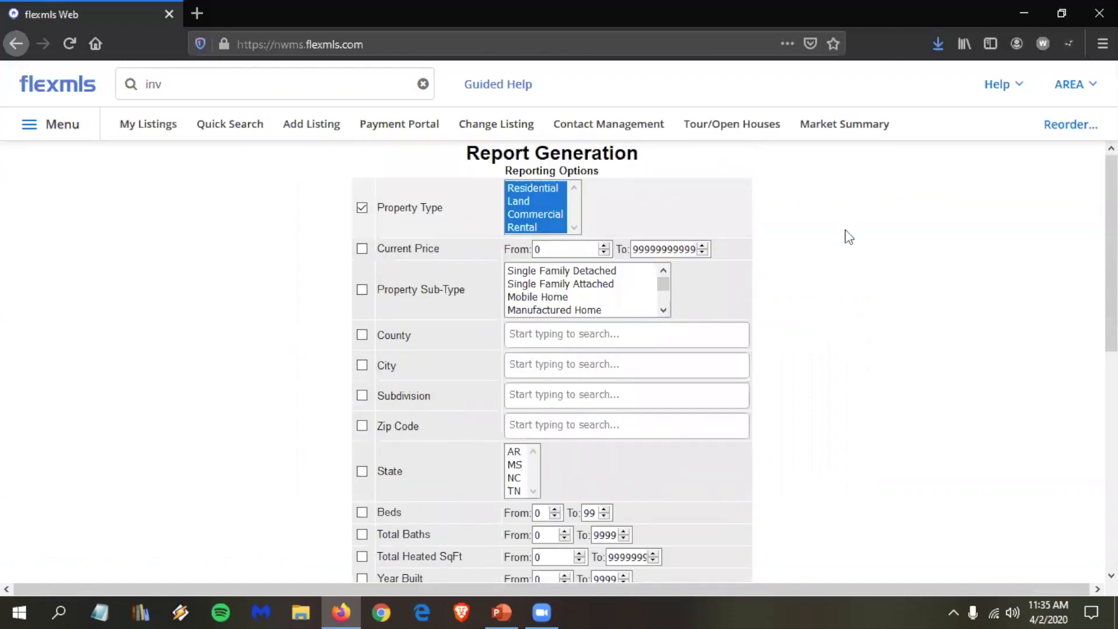
scroll(732, 368, down, 8)
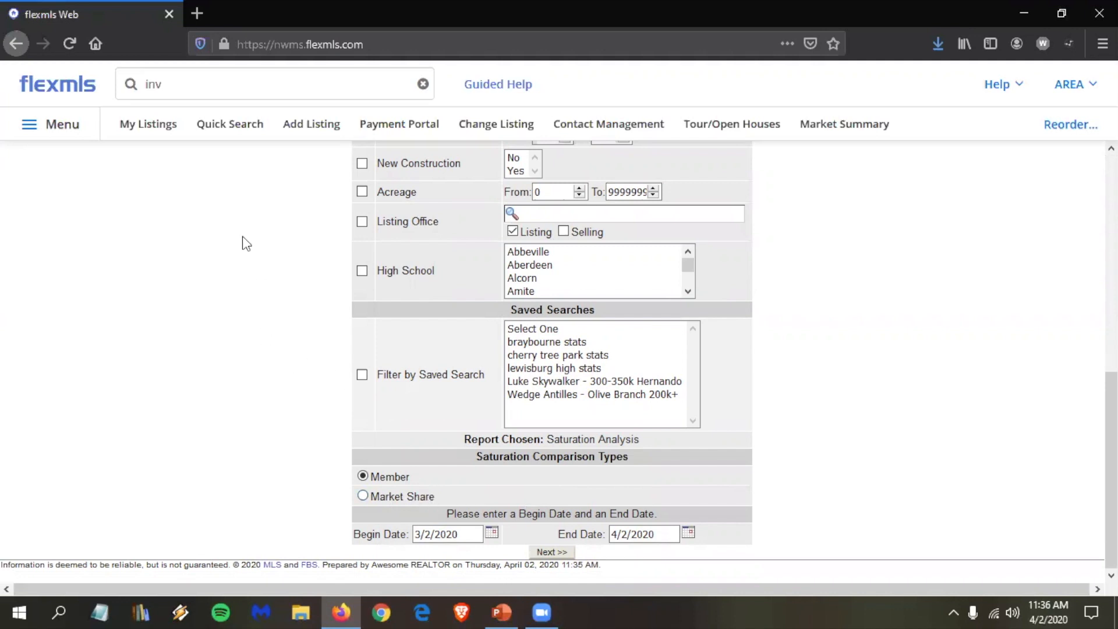
- Reopen the Saturation Analysis report from the Inventory & Production reports and go to its comparison types and date range
click(236, 85)
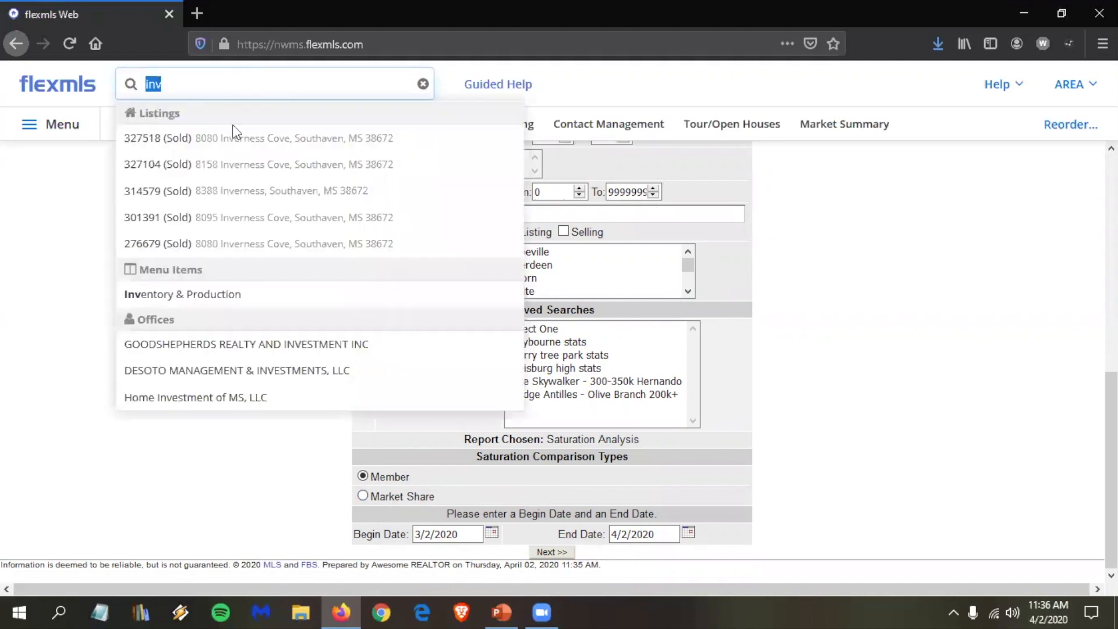
click(193, 300)
mouse_move(82, 335)
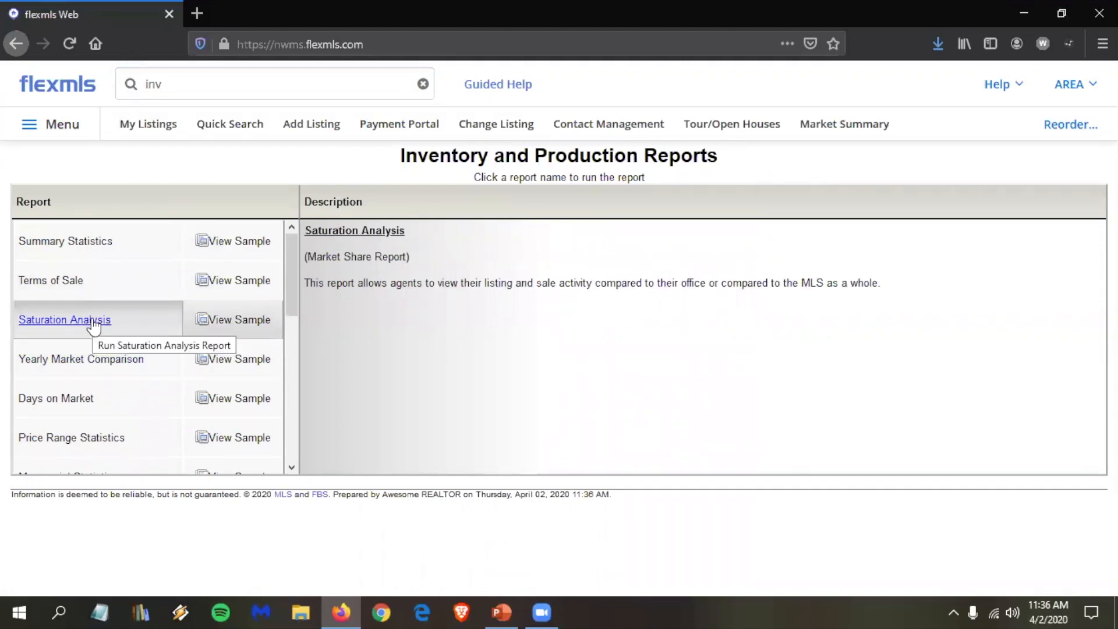
click(93, 321)
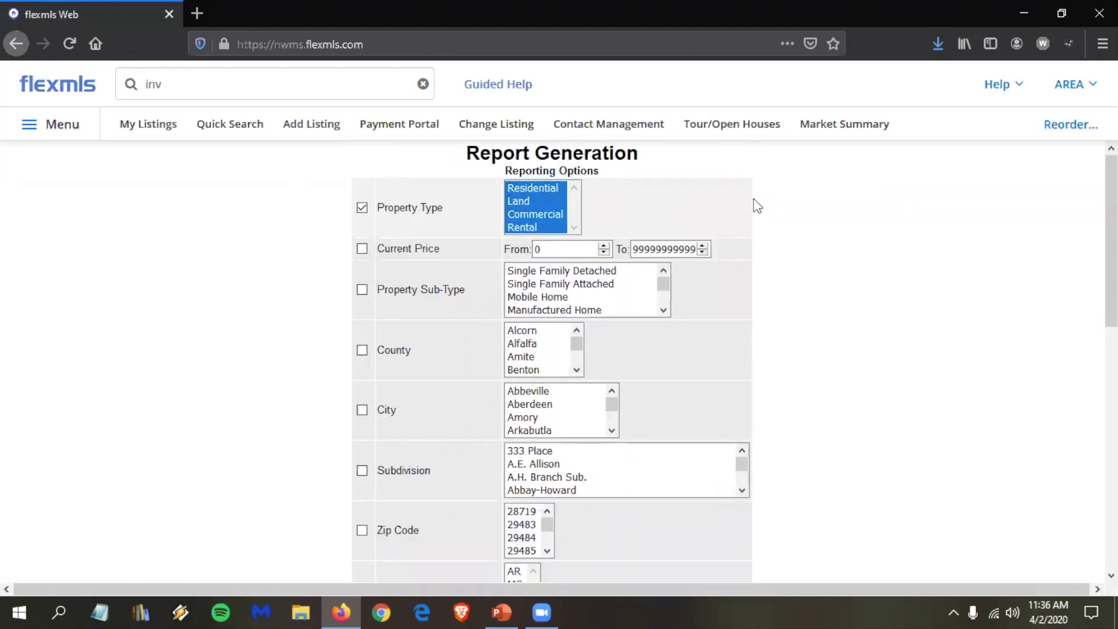
scroll(757, 205, down, 10)
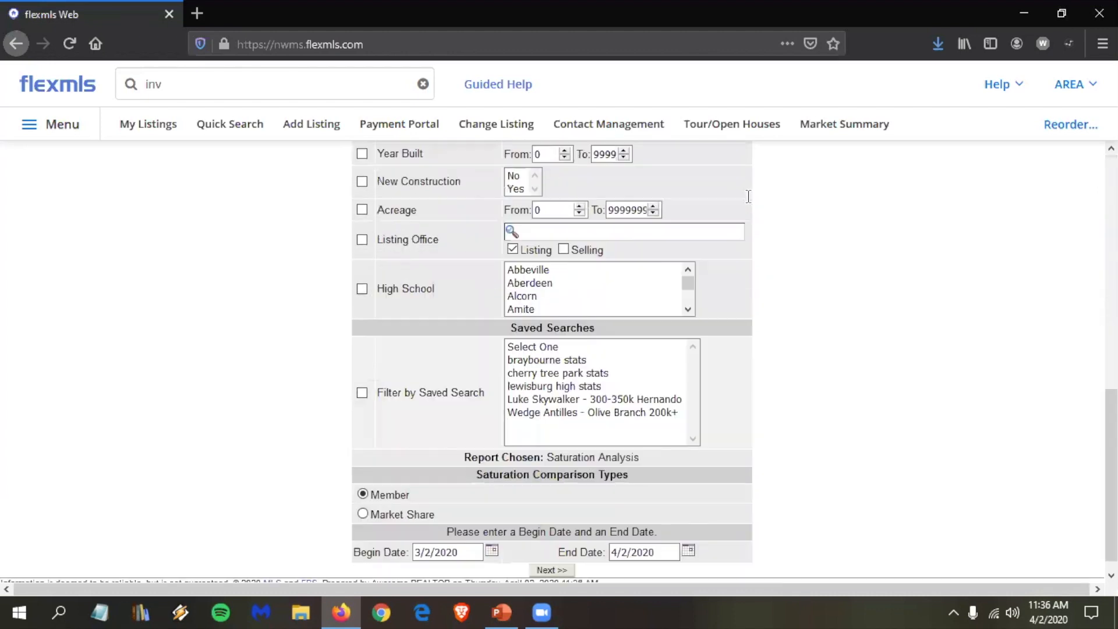
- Set the saturation comparison to Market Share for 1/1/2019 through 12/31/2019 and continue to the ranking choices
click(413, 504)
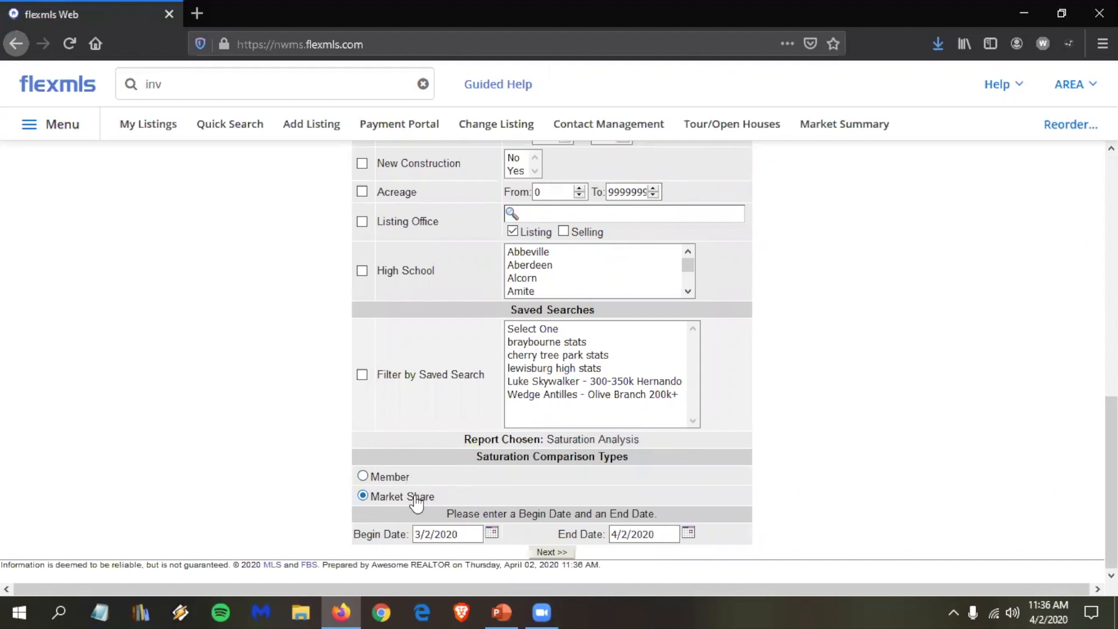
click(468, 536)
key(BackSpace)
key(BackSpace)
key(BackSpace)
key(BackSpace)
key(BackSpace)
key(BackSpace)
key(BackSpace)
key(BackSpace)
text(1/1/2019)
click(651, 534)
drag(673, 530, 593, 527)
text(12/31/2019)
click(560, 553)
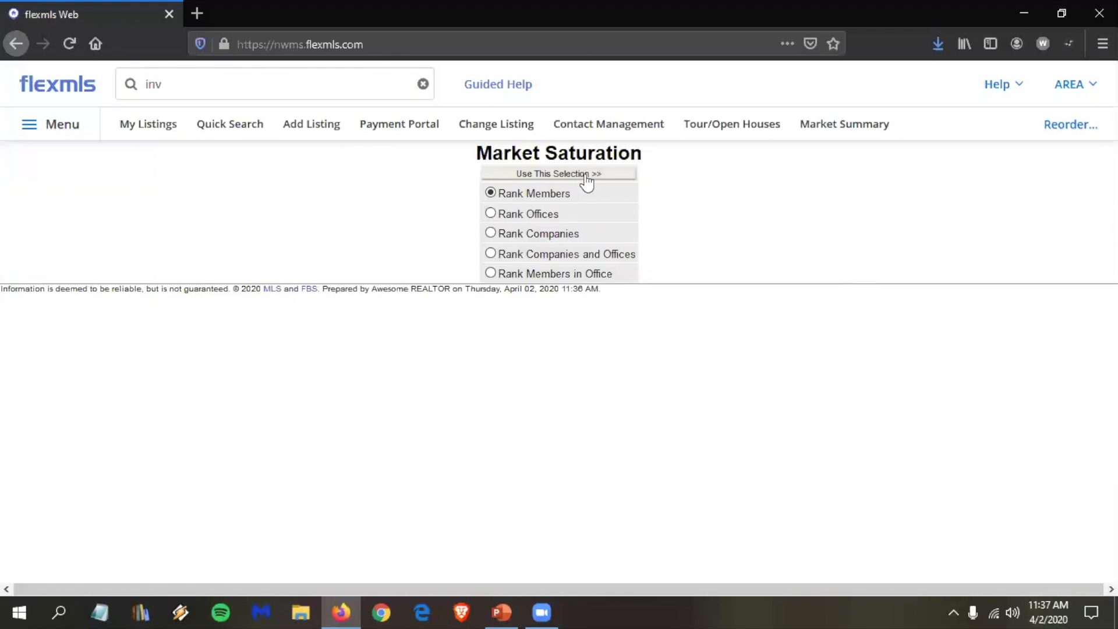
- Rank members by Dollar Volume, counting Listing or Selling Members with a maximum of 1000 displayed, and generate the report
click(587, 183)
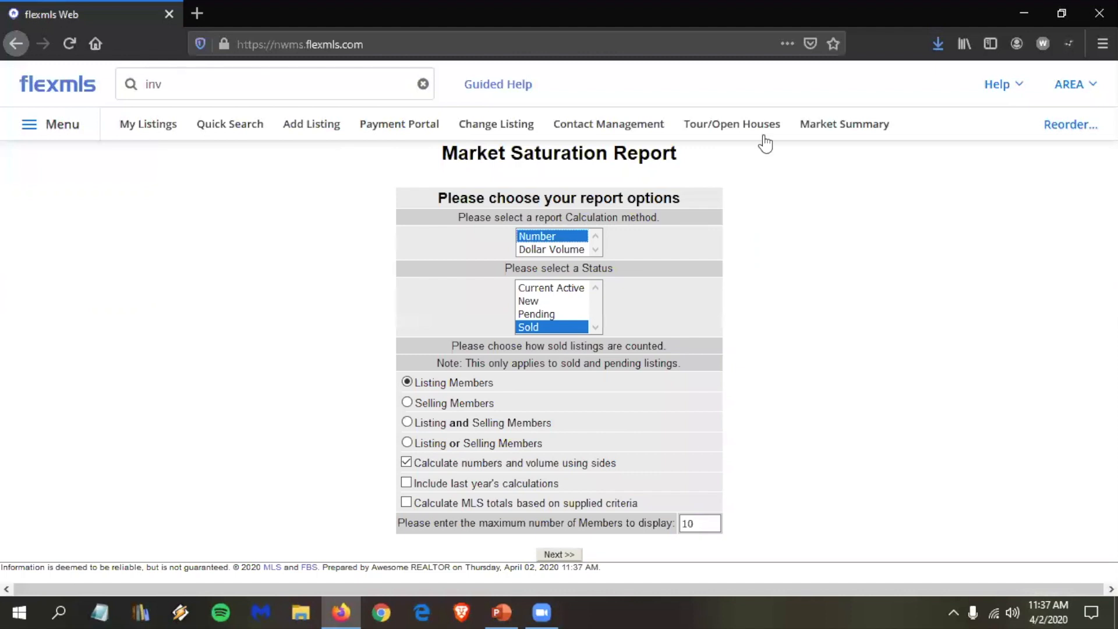
click(557, 248)
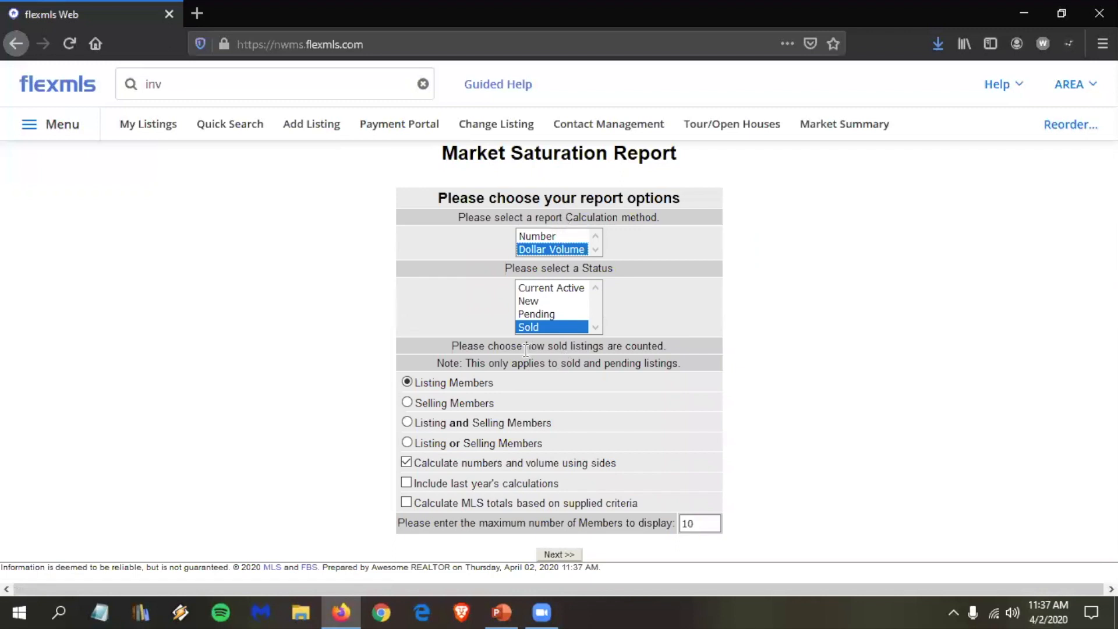
click(518, 446)
click(704, 522)
key(BackSpace)
key(BackSpace)
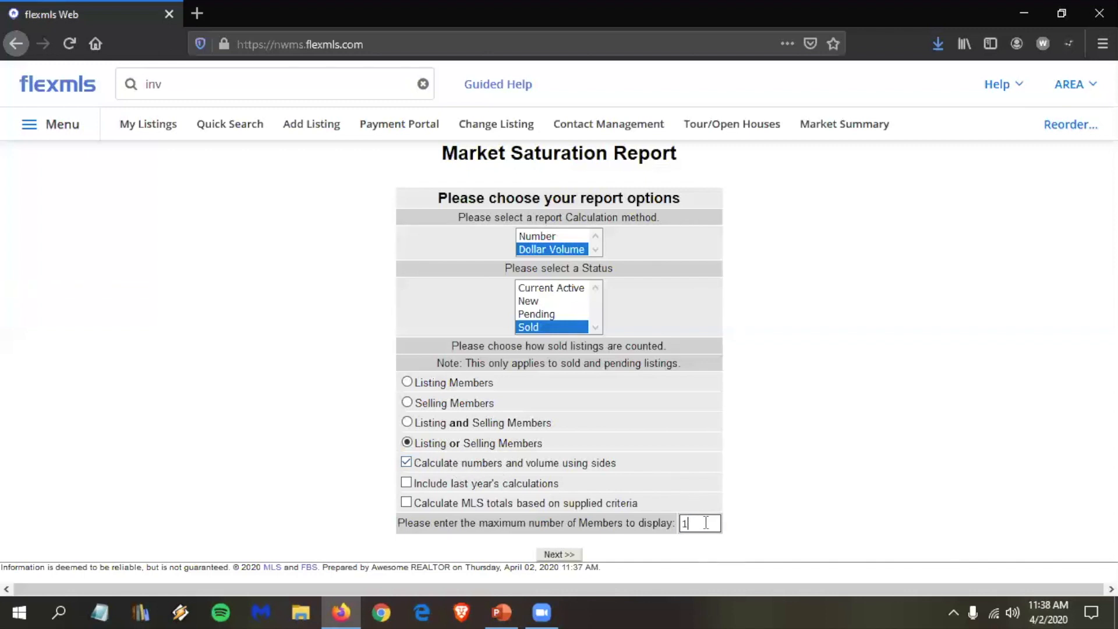
text(1000)
click(560, 554)
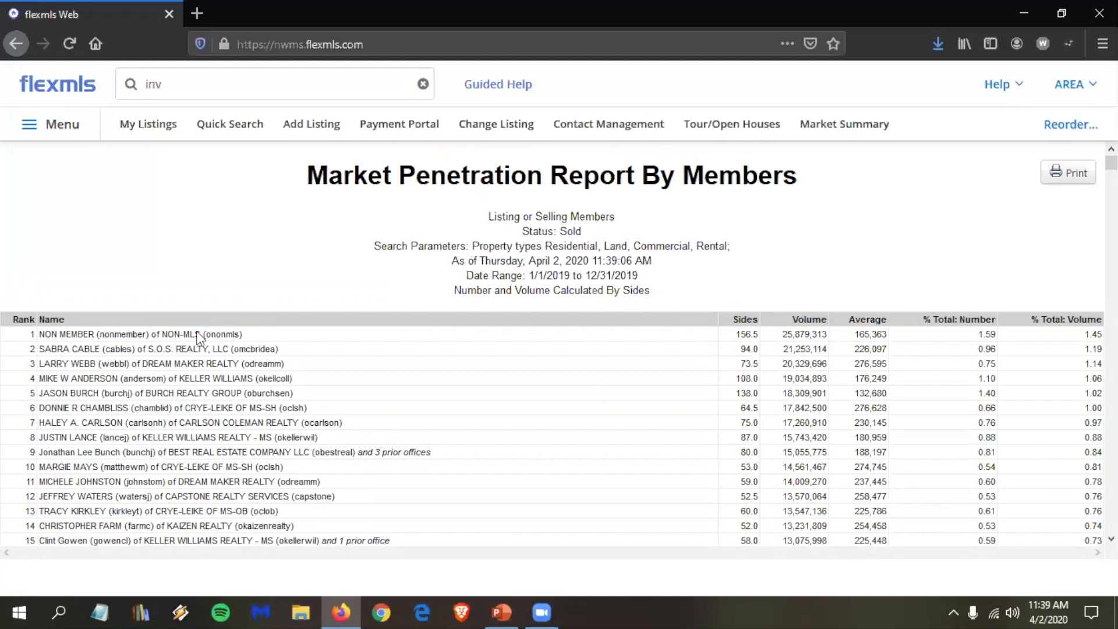
- Look through the full member ranking in the Market Penetration Report and return to its beginning
drag(1074, 156, 1070, 236)
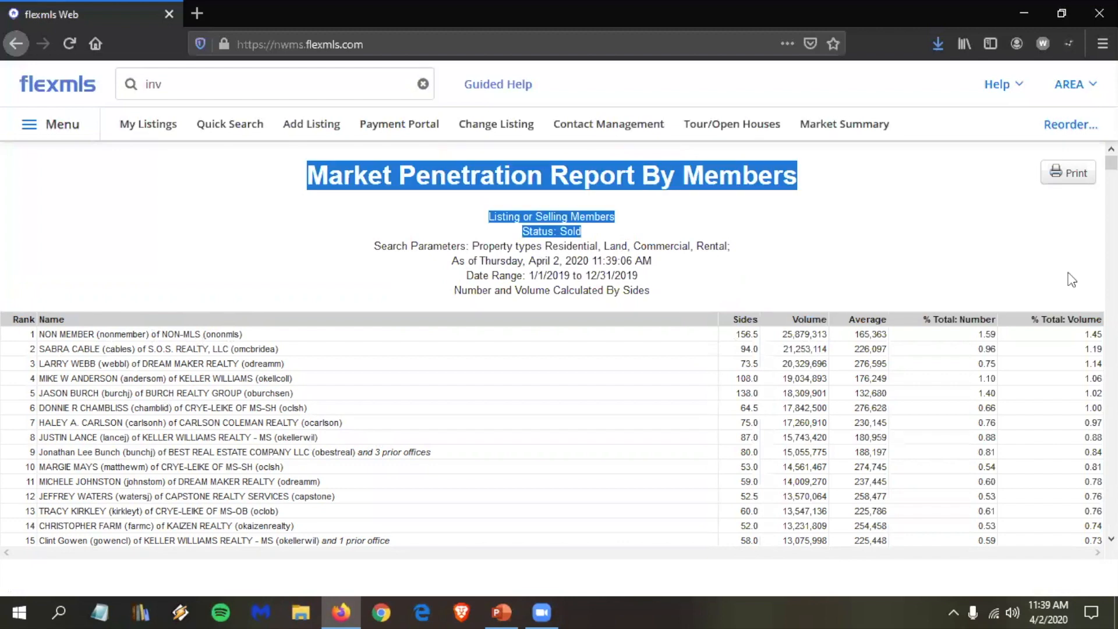
click(958, 260)
scroll(962, 266, down, 2)
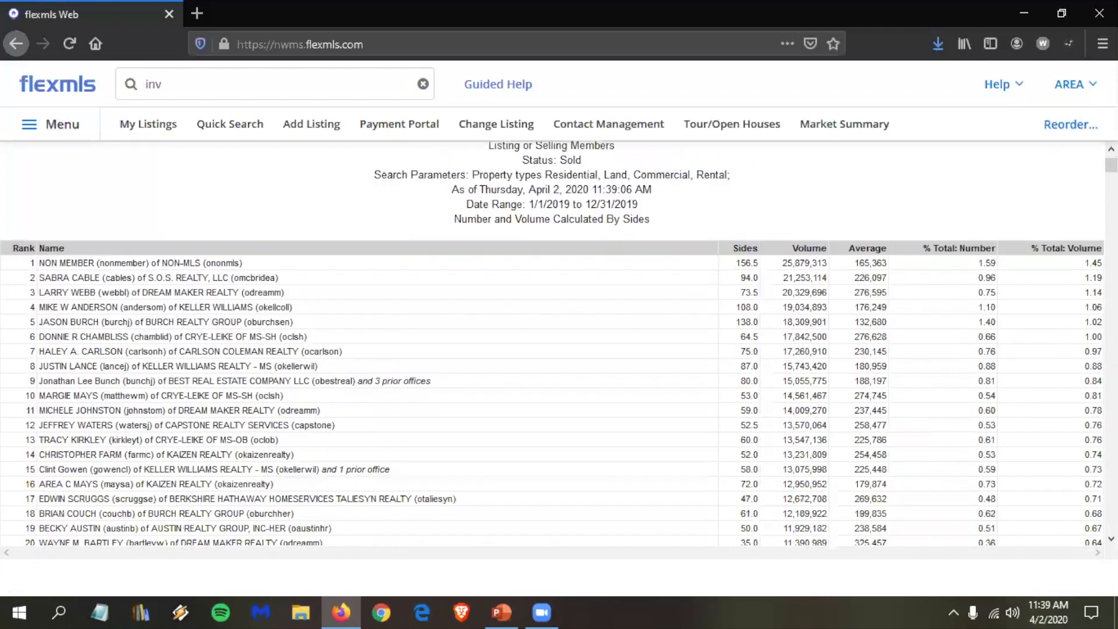
scroll(1067, 431, down, 5)
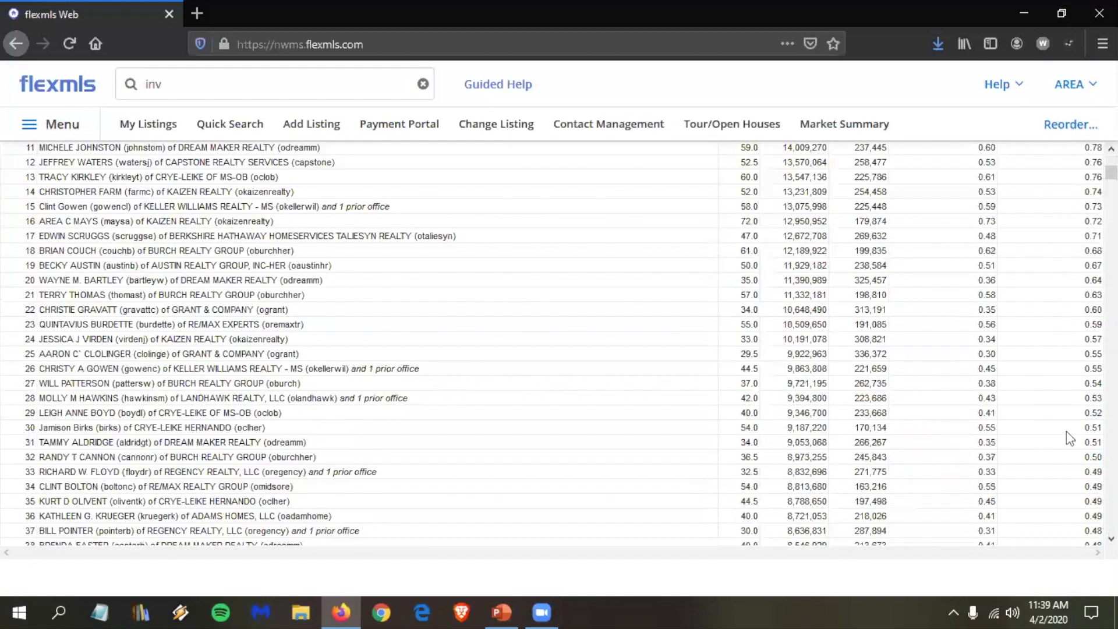
drag(1092, 383, 1084, 145)
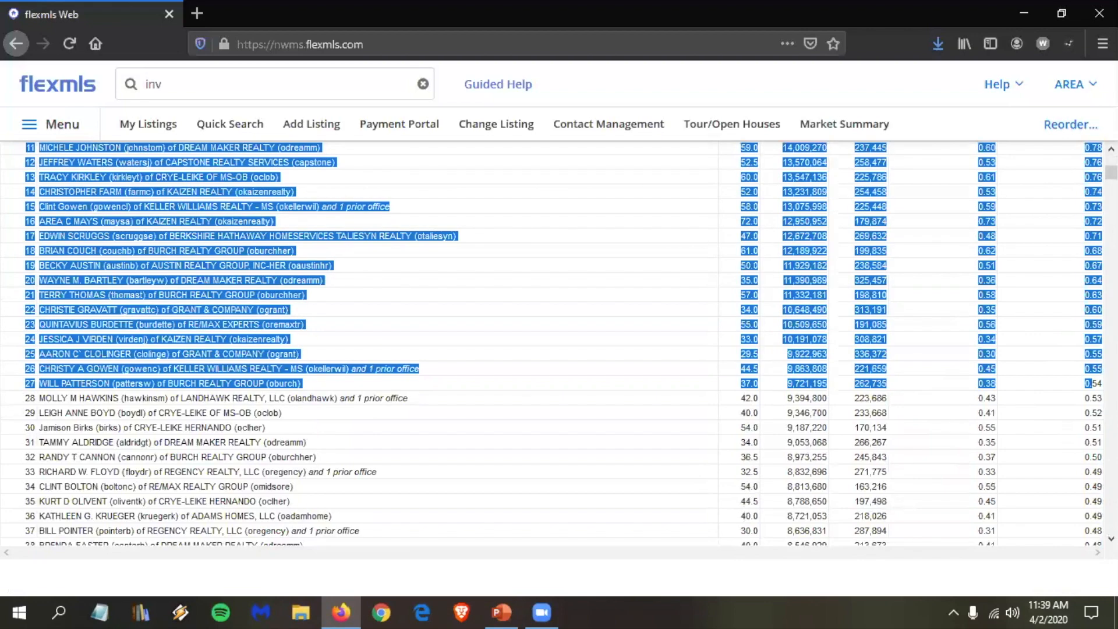
drag(1092, 383, 1082, 351)
scroll(1082, 351, down, 2)
scroll(1013, 466, down, 20)
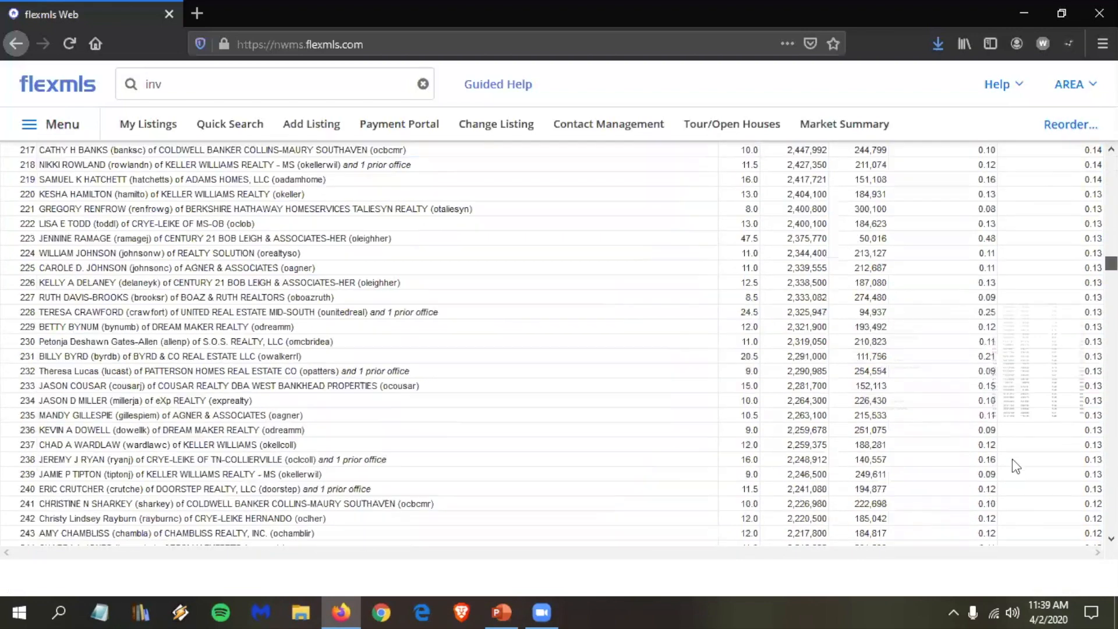
scroll(1013, 466, down, 5)
scroll(553, 343, down, 15)
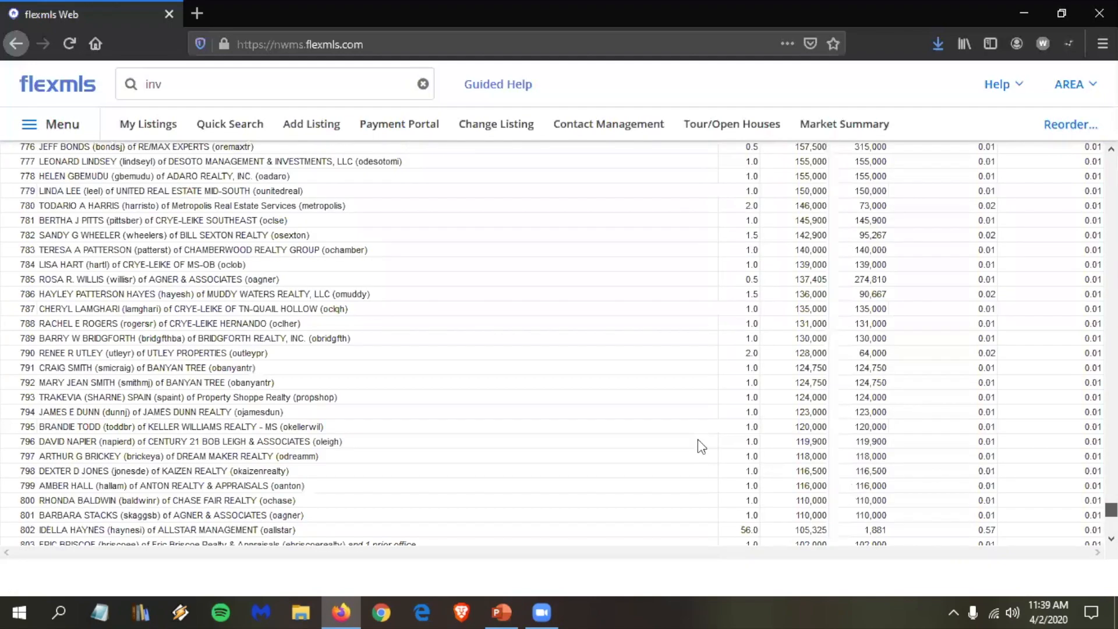
scroll(716, 437, down, 5)
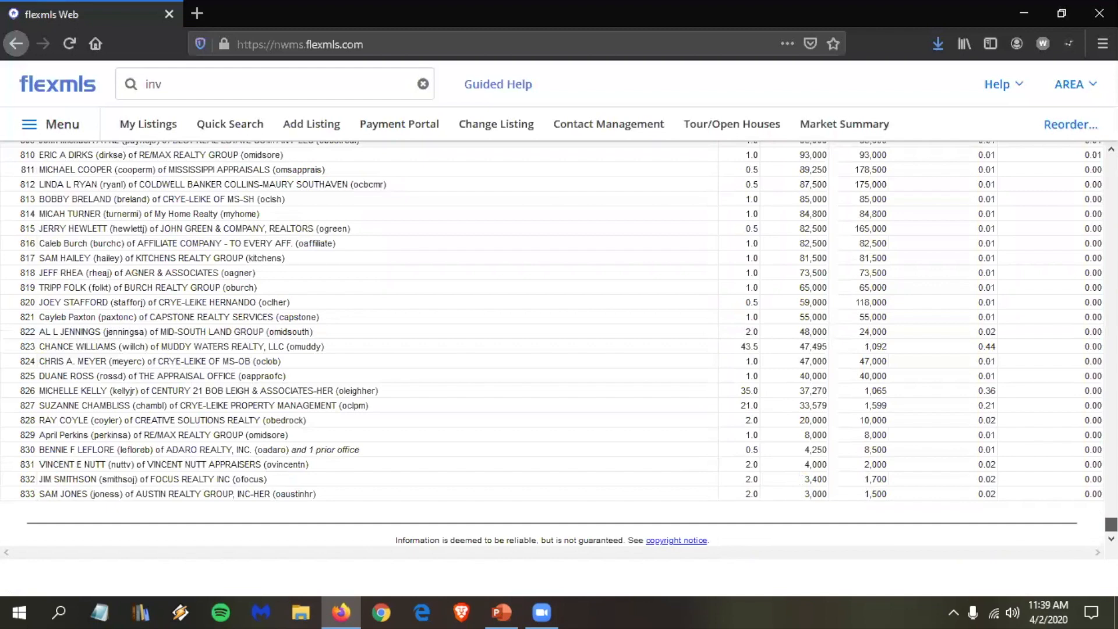
scroll(553, 343, up, 10)
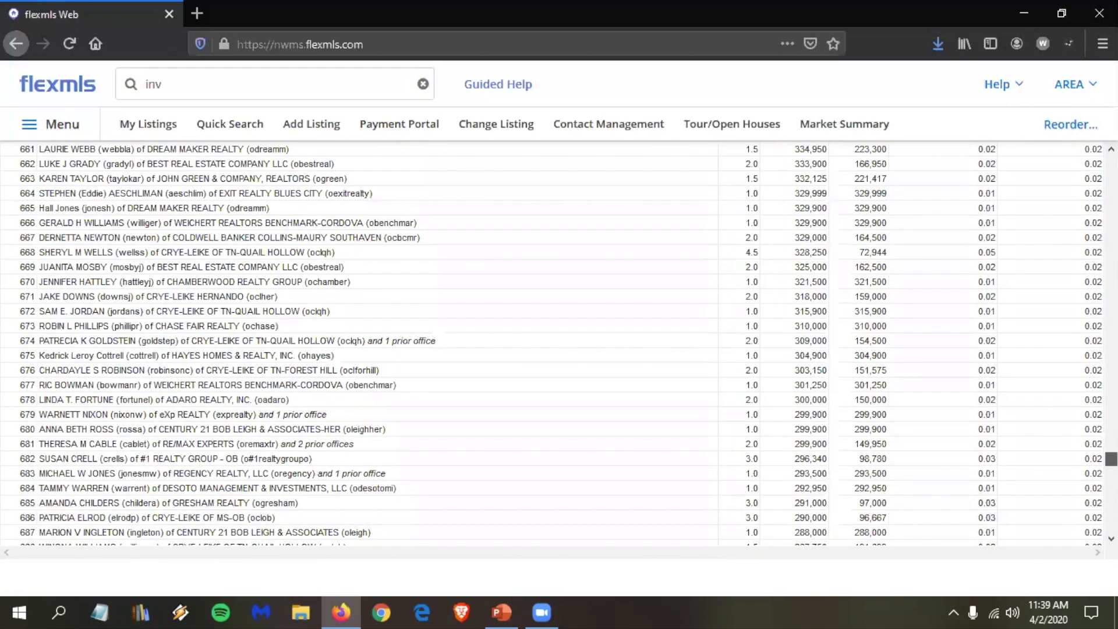
scroll(1089, 225, up, 15)
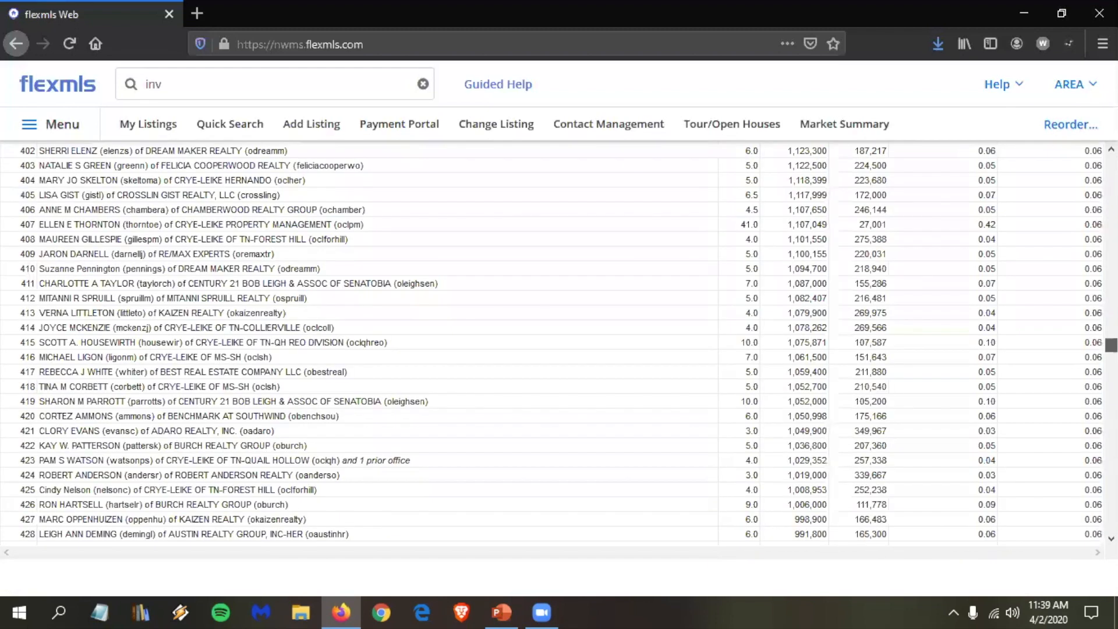
scroll(553, 343, up, 5)
scroll(1026, 180, up, 20)
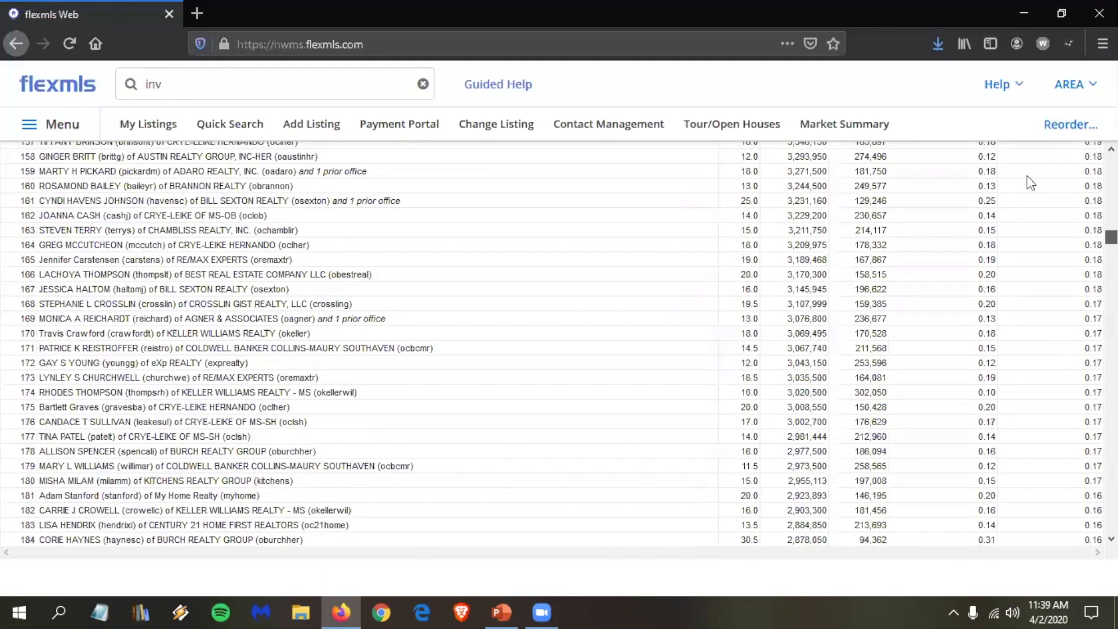
key(ctrl+a)
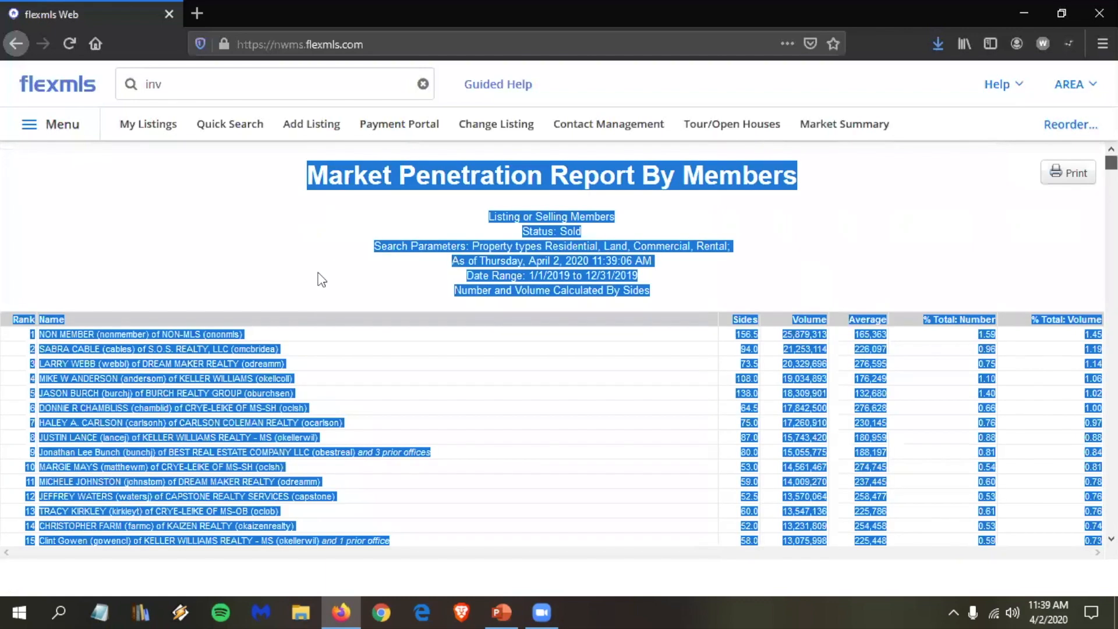
click(321, 280)
- Search within the report page for two members by surname, one after the other
key(ctrl+f)
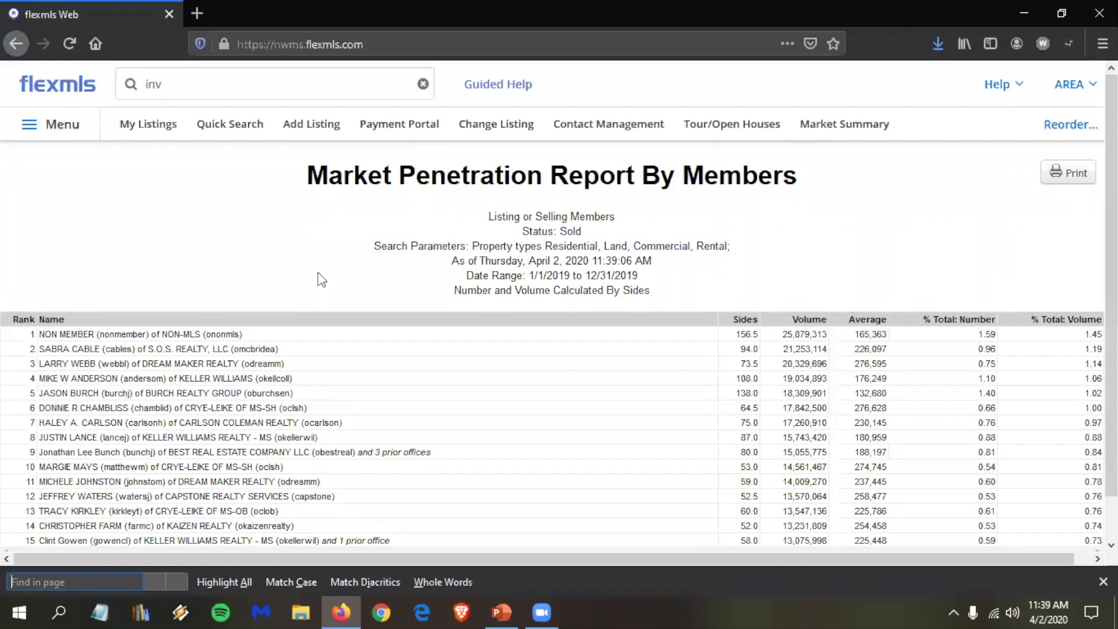
text(kirley)
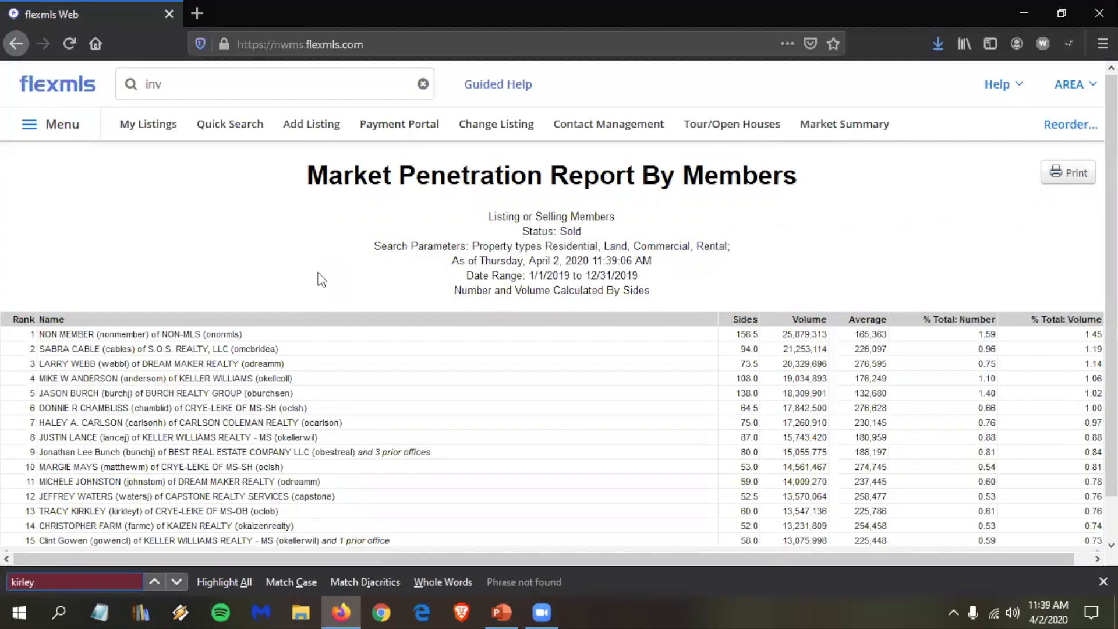
key(BackSpace)
key(BackSpace)
key(BackSpace)
text(kl)
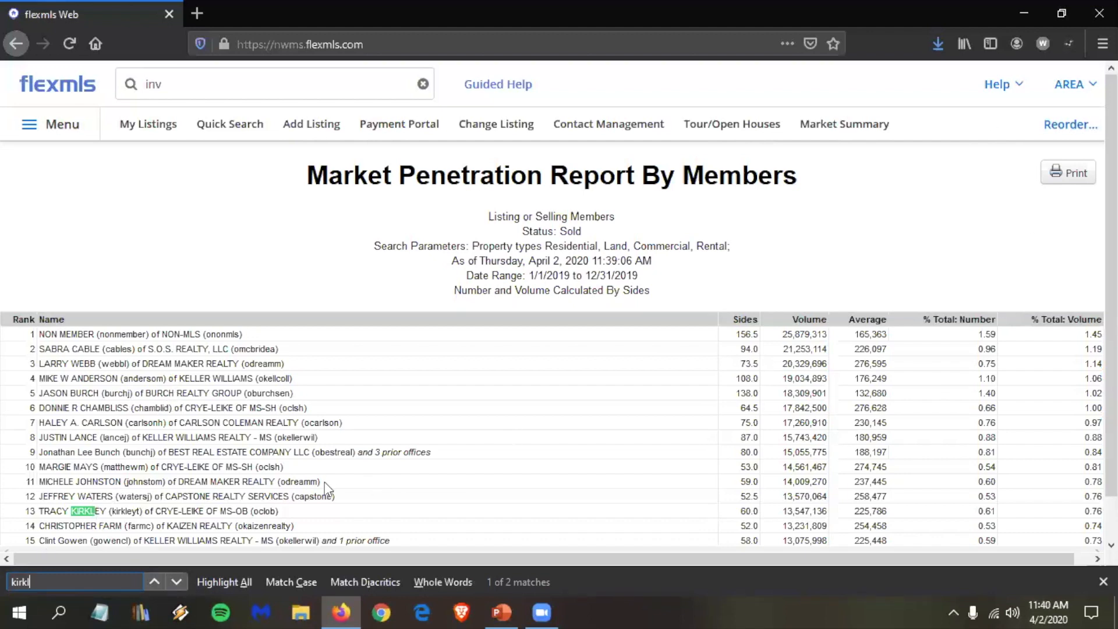
scroll(340, 436, down, 10)
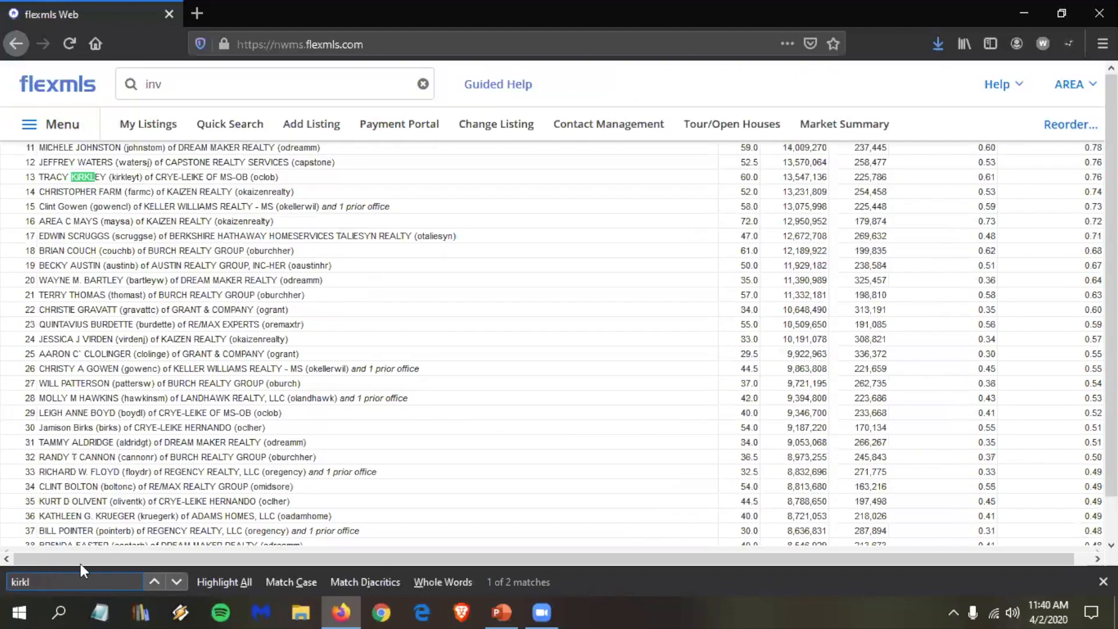
scroll(319, 388, up, 10)
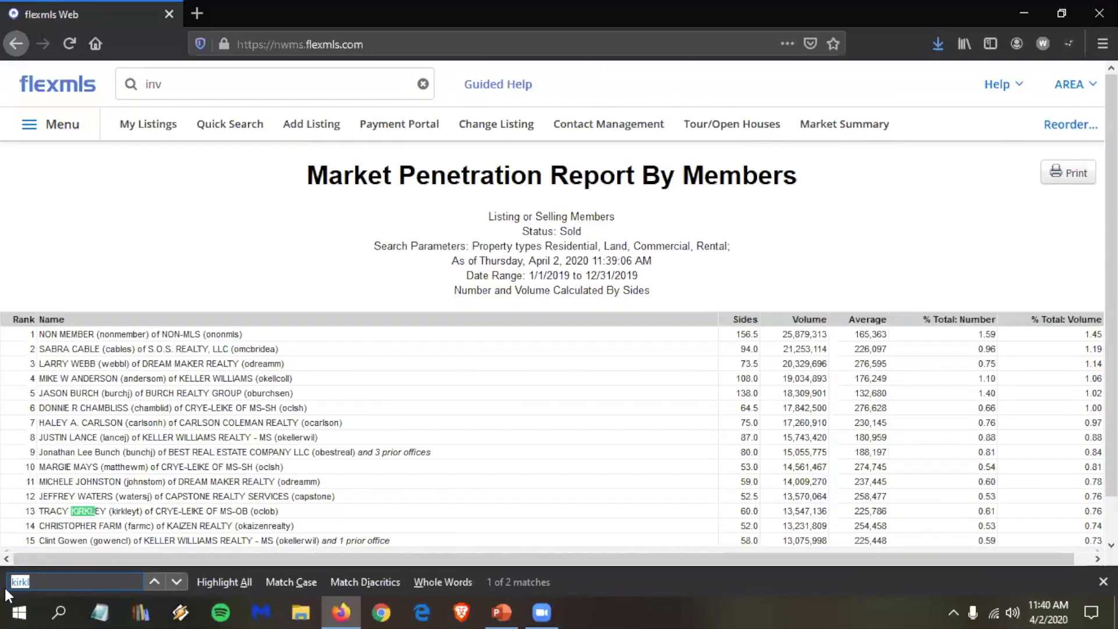
text(couch)
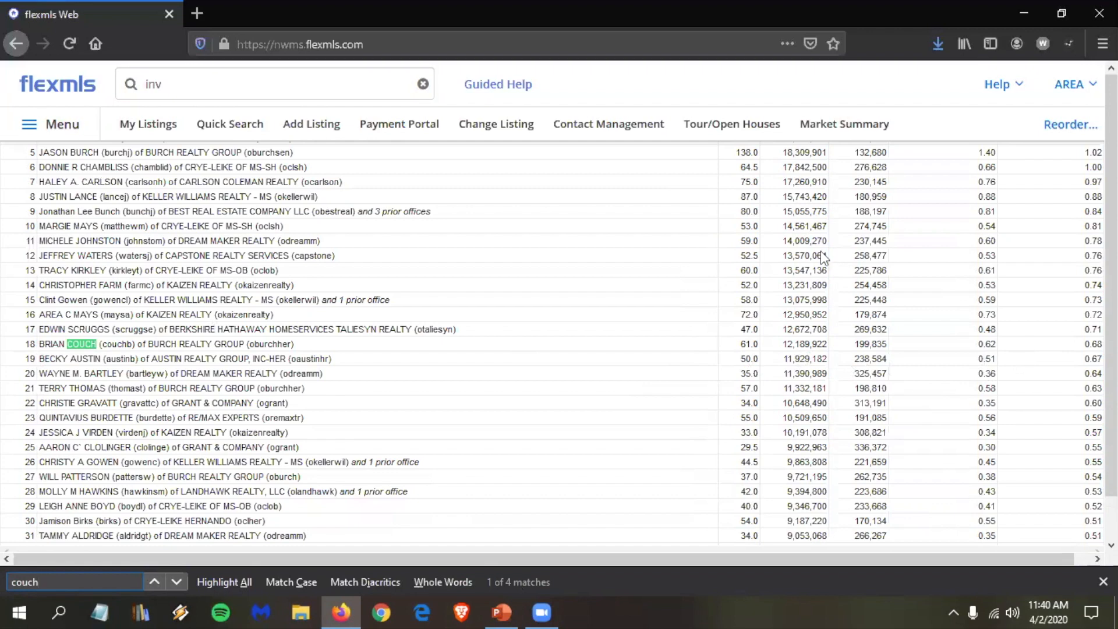
- Open a new Saturation Analysis from the Inventory & Production reports and limit its property type to Residential
click(264, 83)
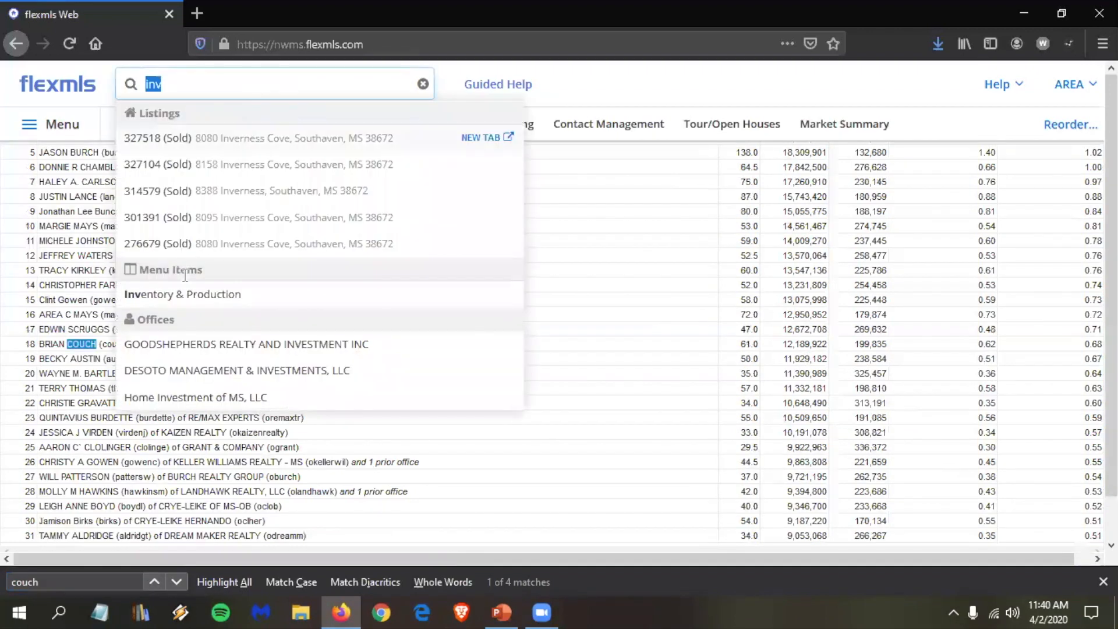
click(183, 304)
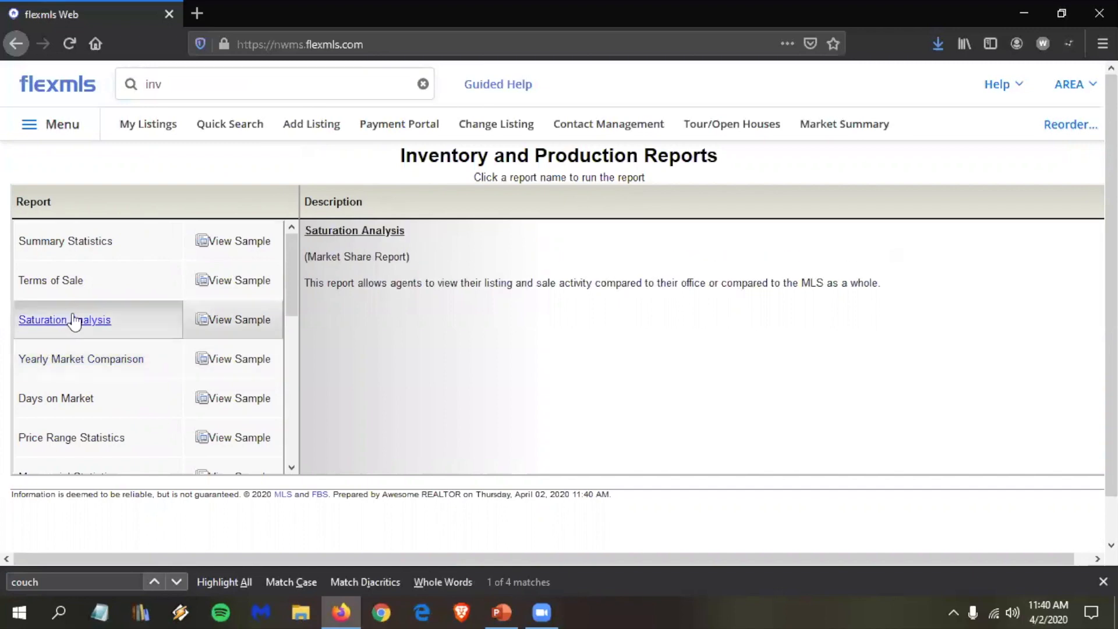
click(71, 319)
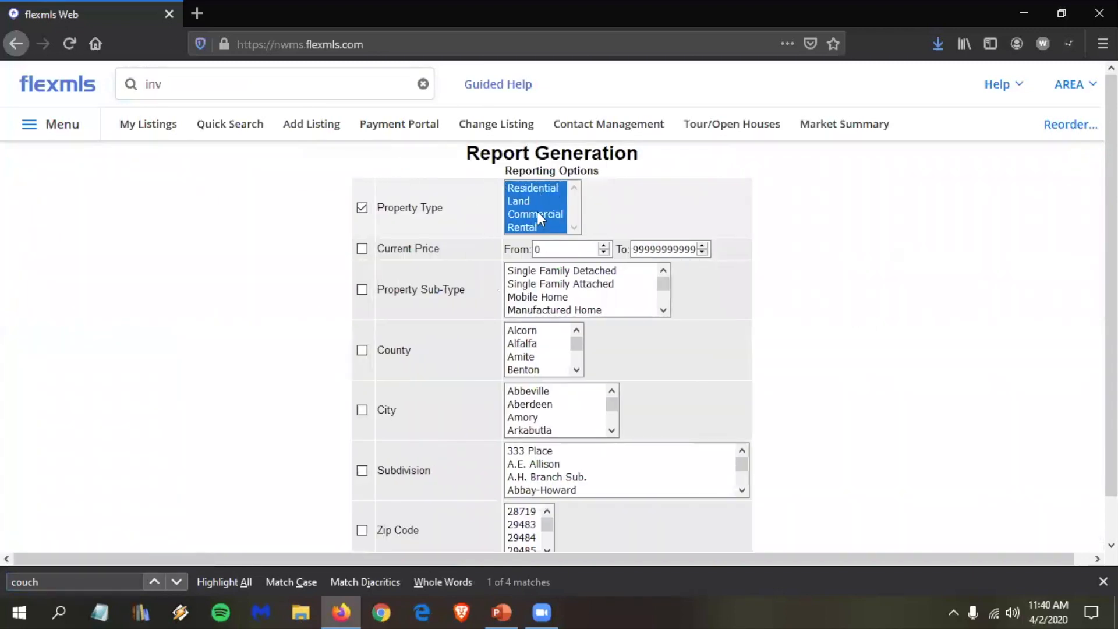
click(545, 188)
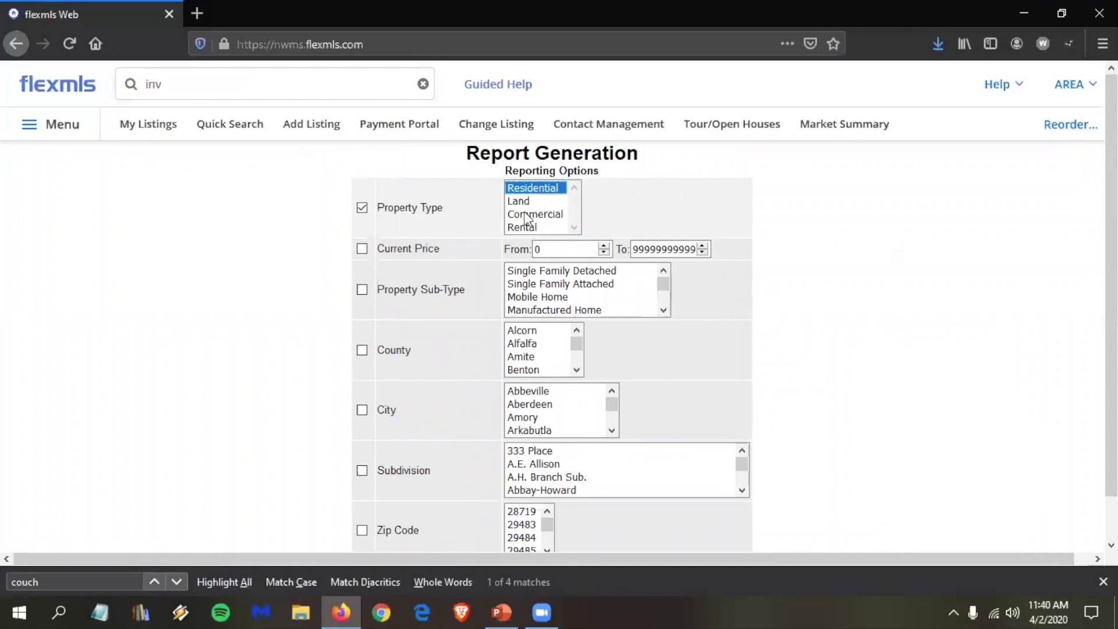
- Choose the Market Share comparison for the Residential report, date it 1/1/2019 through 12/31/2019 and continue
scroll(175, 385, down, 3)
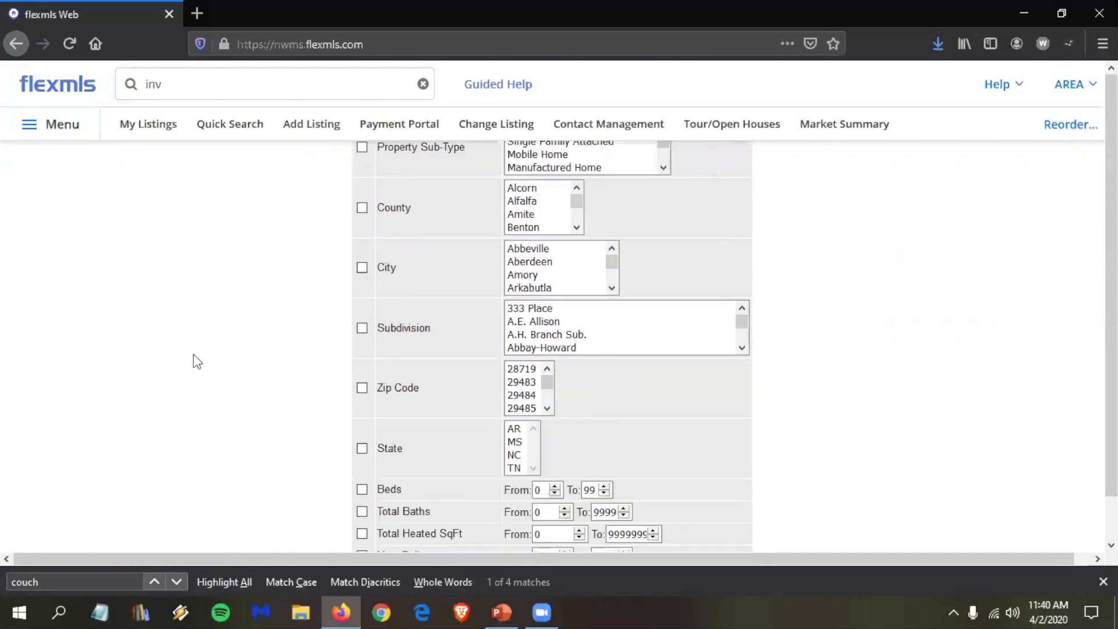
scroll(193, 354, down, 10)
click(382, 452)
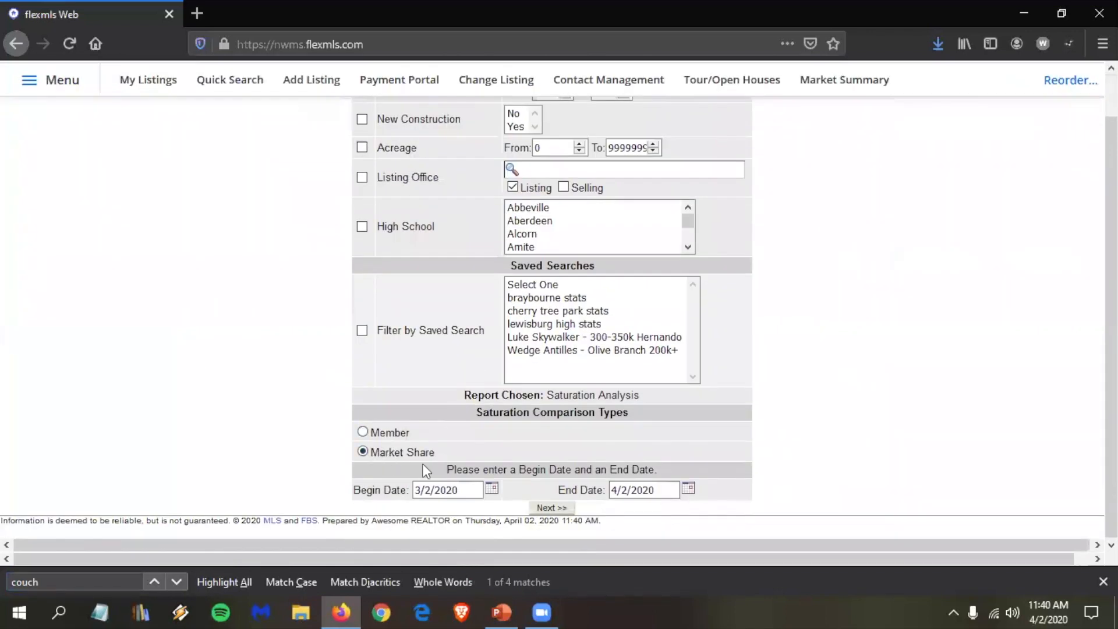
drag(465, 489, 166, 521)
text(1/1/2019)
click(656, 491)
text(12/31)
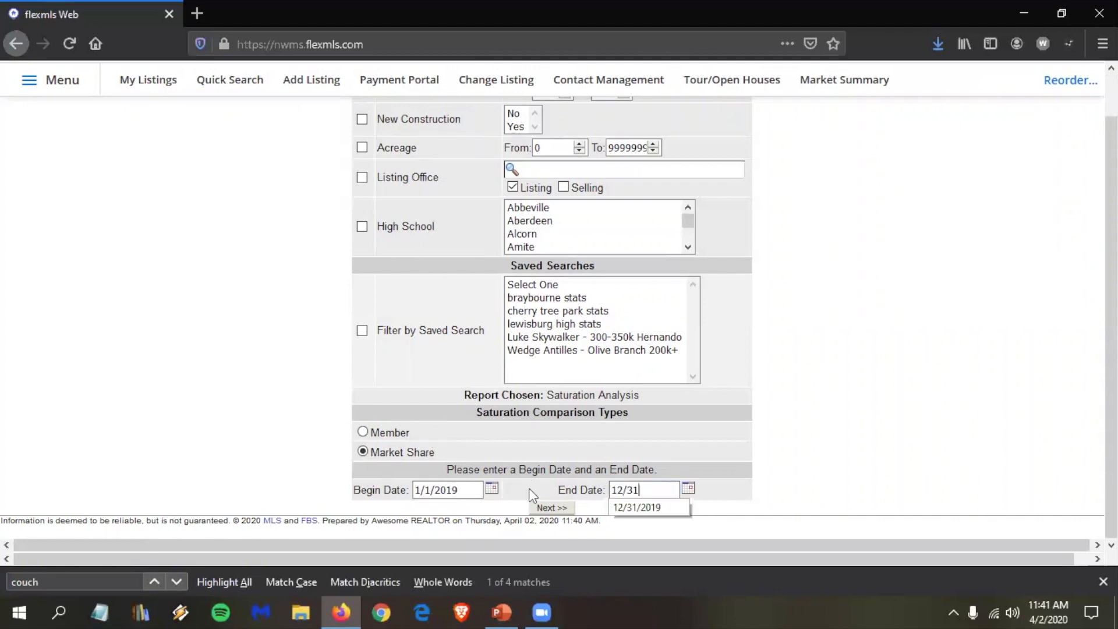
text(/2019)
click(795, 320)
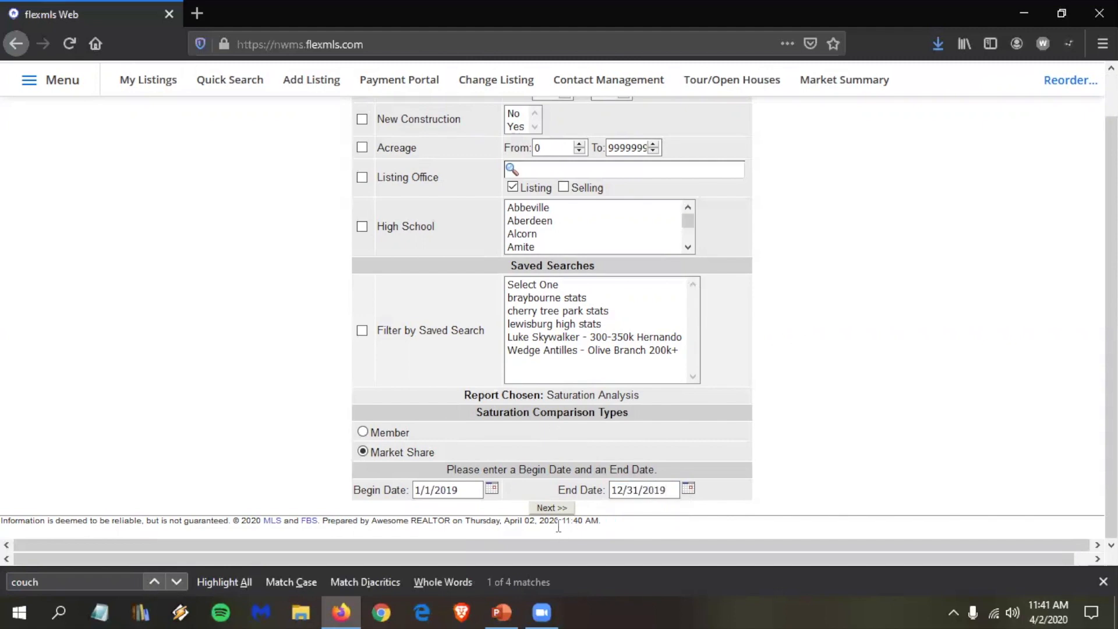
click(551, 507)
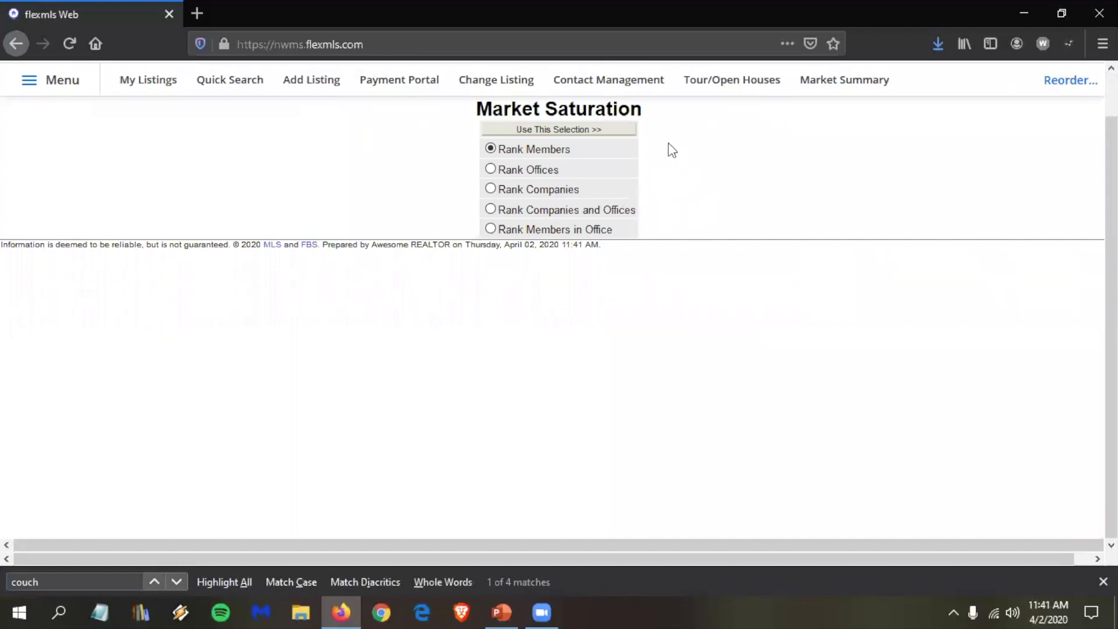
- Choose Rank Members for the Residential report, with Dollar Volume, Listing or Selling Members and a maximum of 1000 members
click(602, 132)
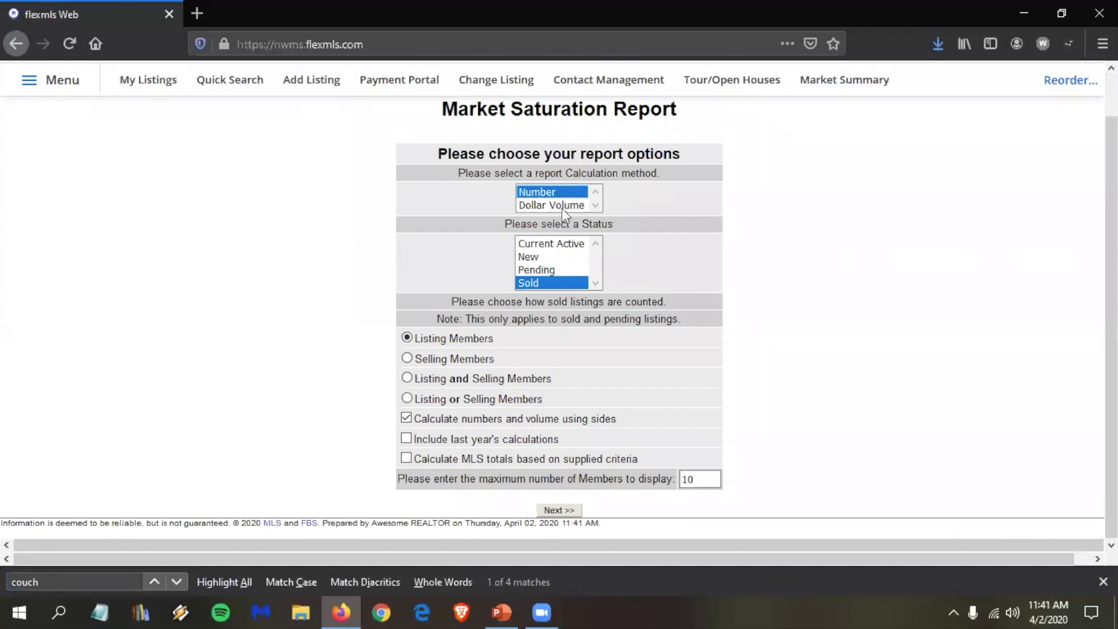
click(562, 207)
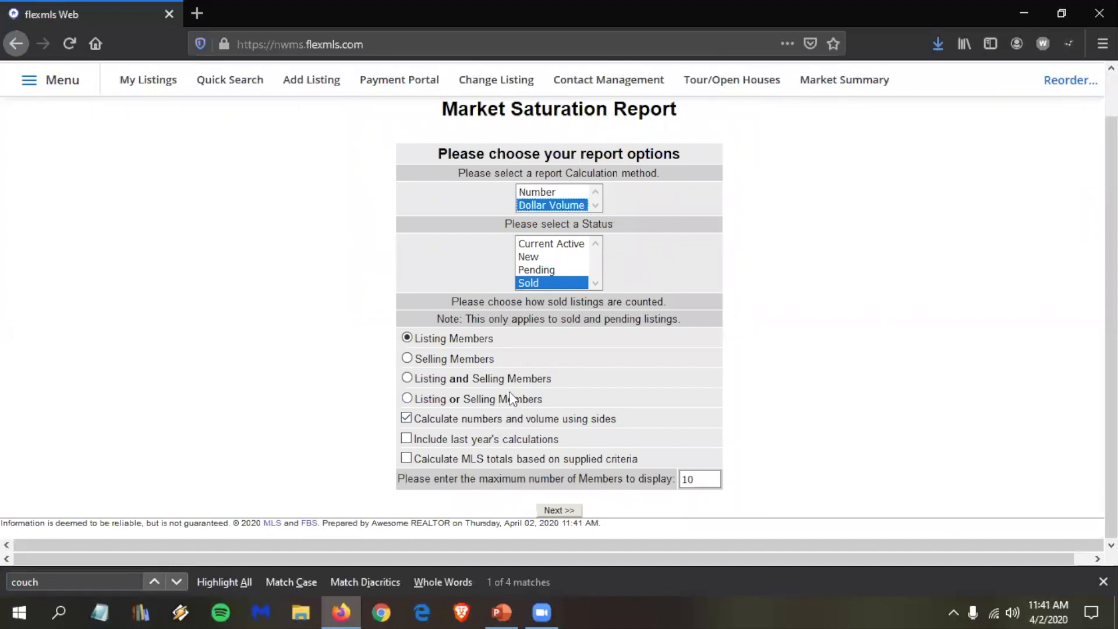
click(530, 400)
click(709, 479)
text(00)
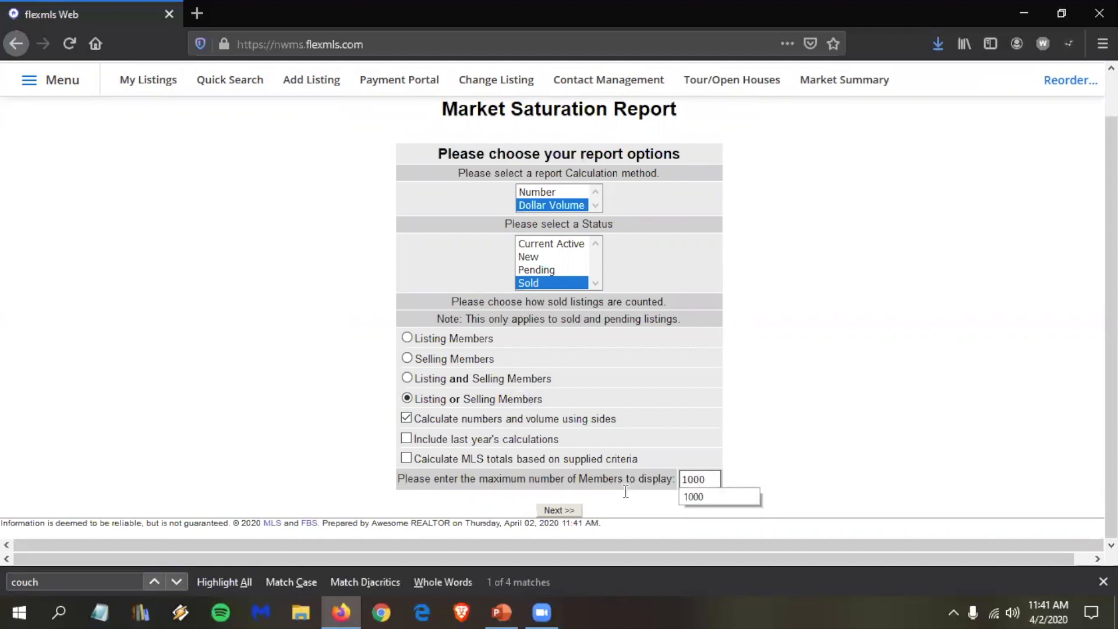
- Turn off calculating numbers and volume using sides, generate the Residential member ranking and close the page search
click(597, 424)
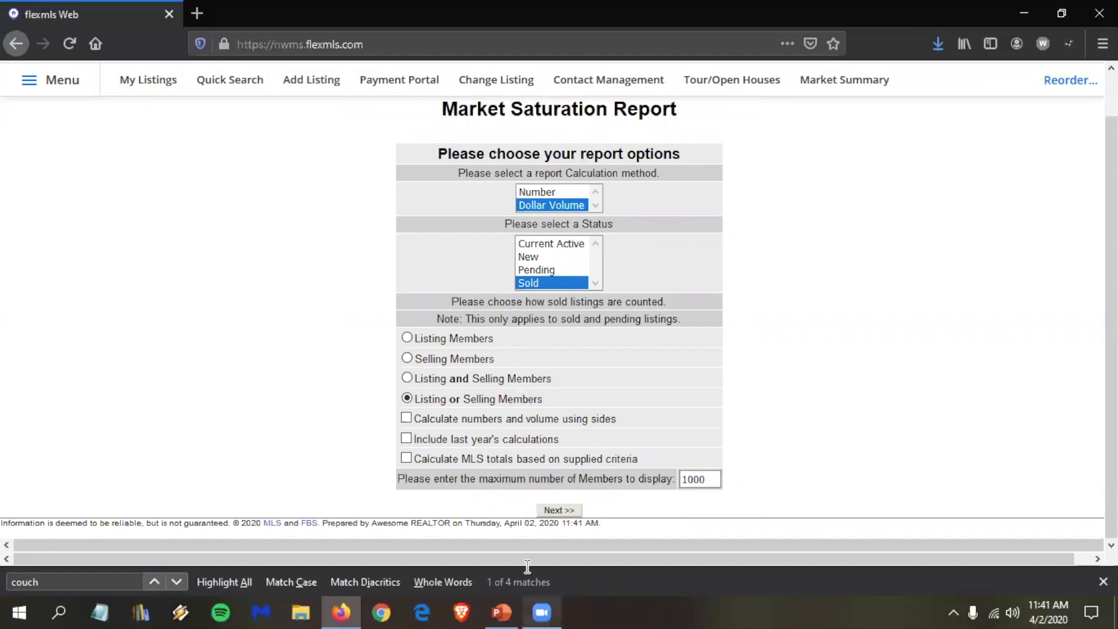
click(557, 511)
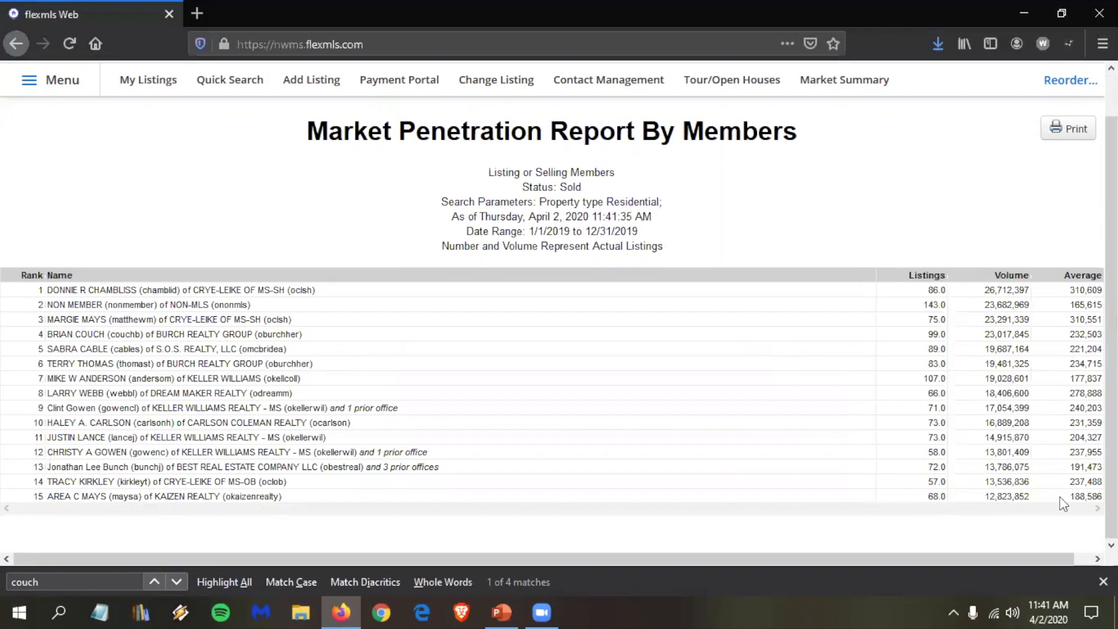
click(1103, 581)
scroll(836, 505, up, 2)
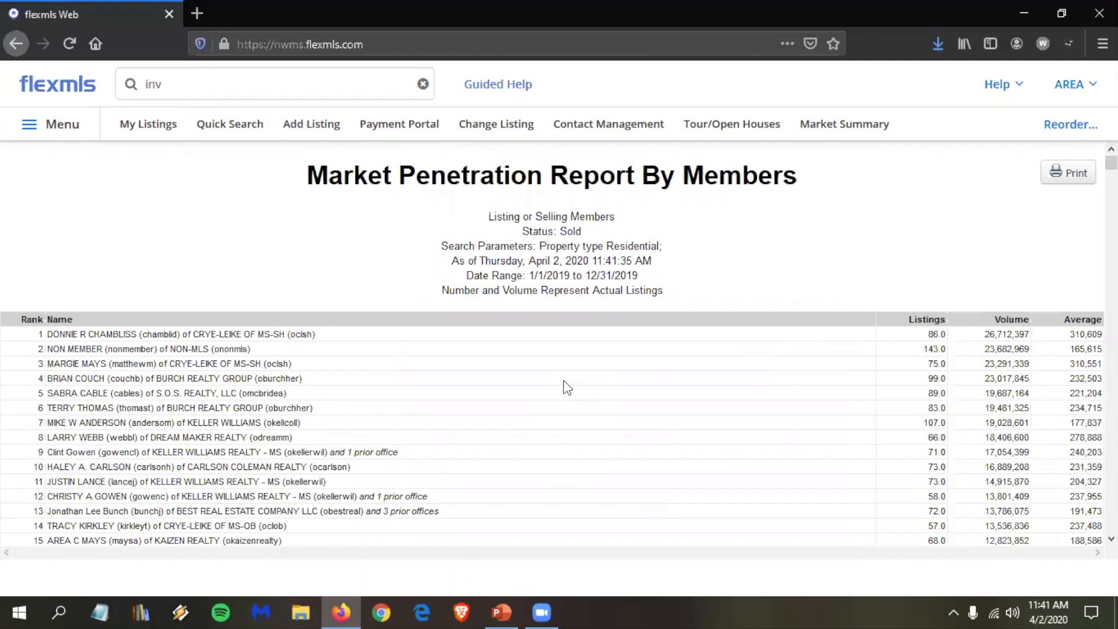
- Search the Residential market penetration report for a member by surname
key(ctrl+f)
text(couch)
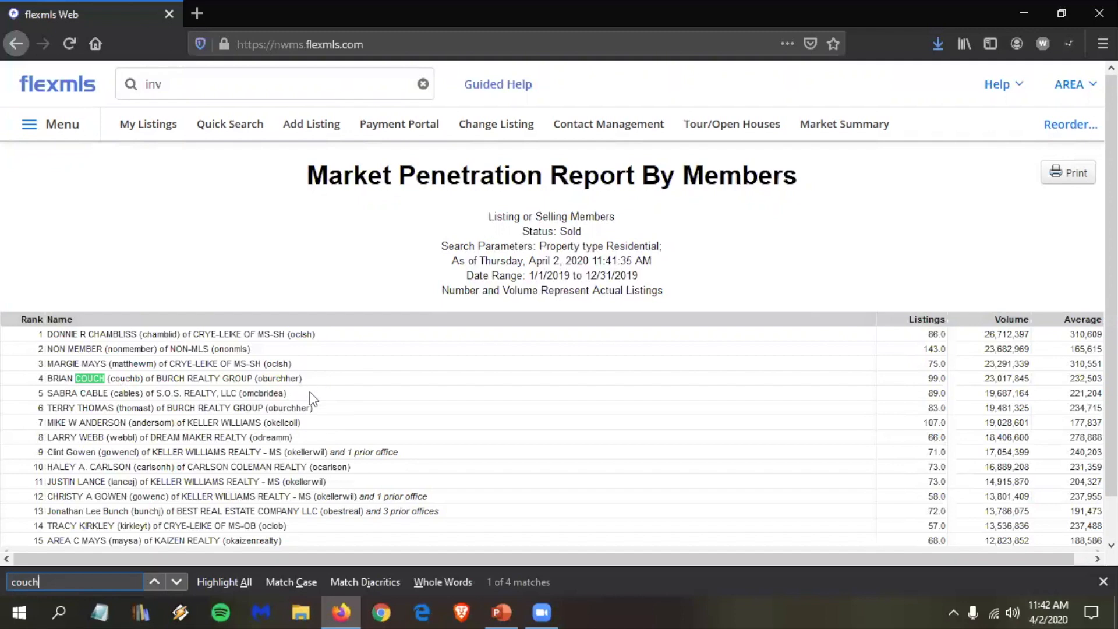
click(194, 391)
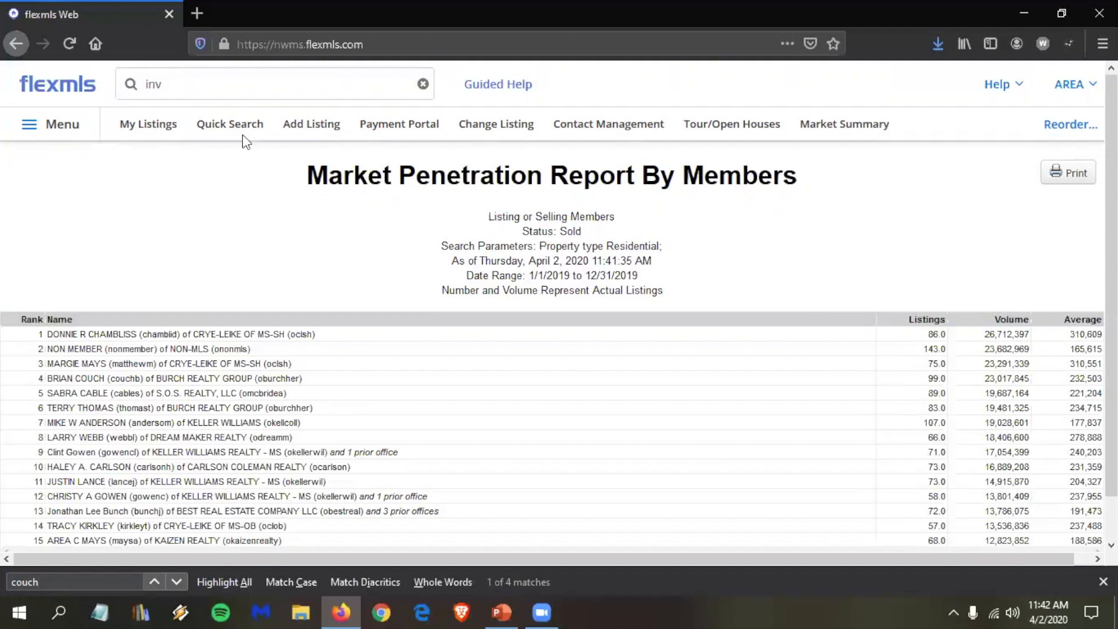
- Look up "report" in the site search, open the Report Generation quick search and close the page search
click(271, 86)
key(BackSpace)
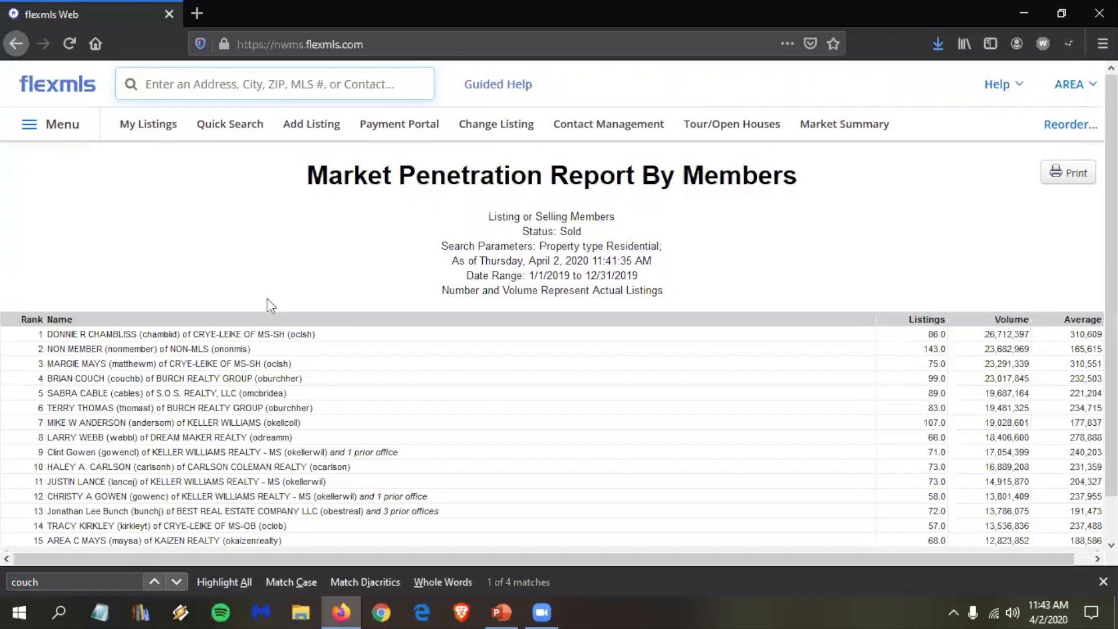
text(report)
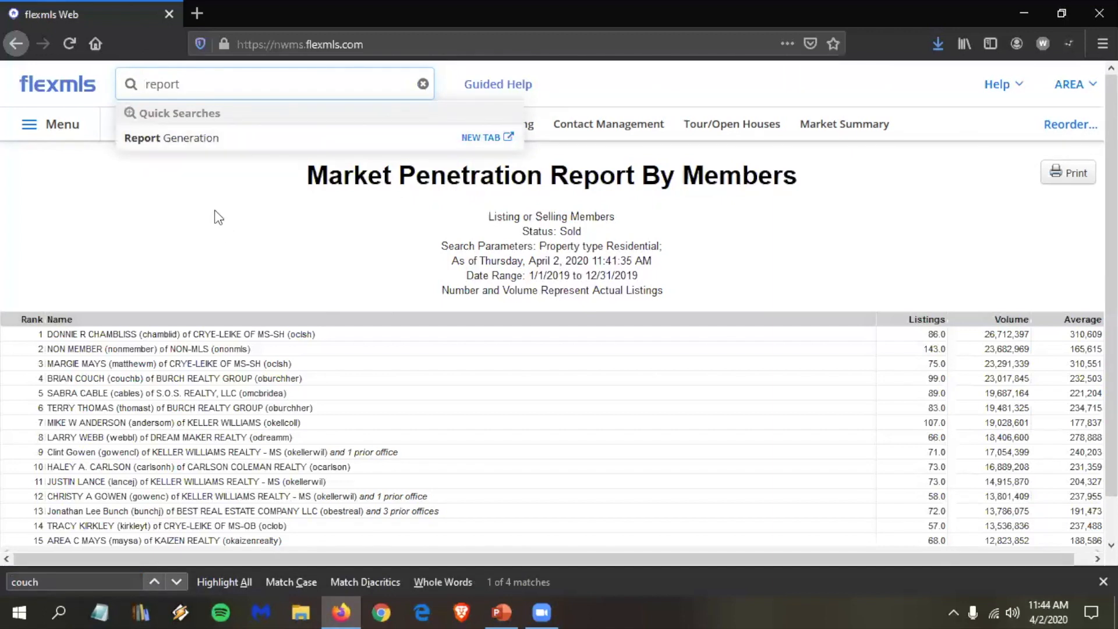
click(189, 141)
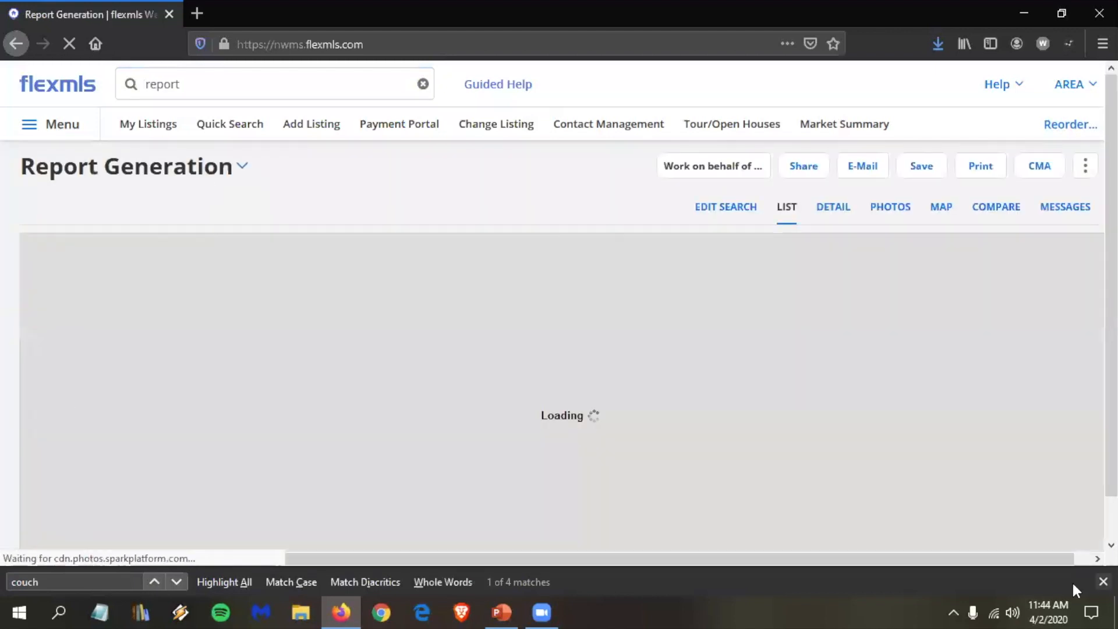
click(1102, 581)
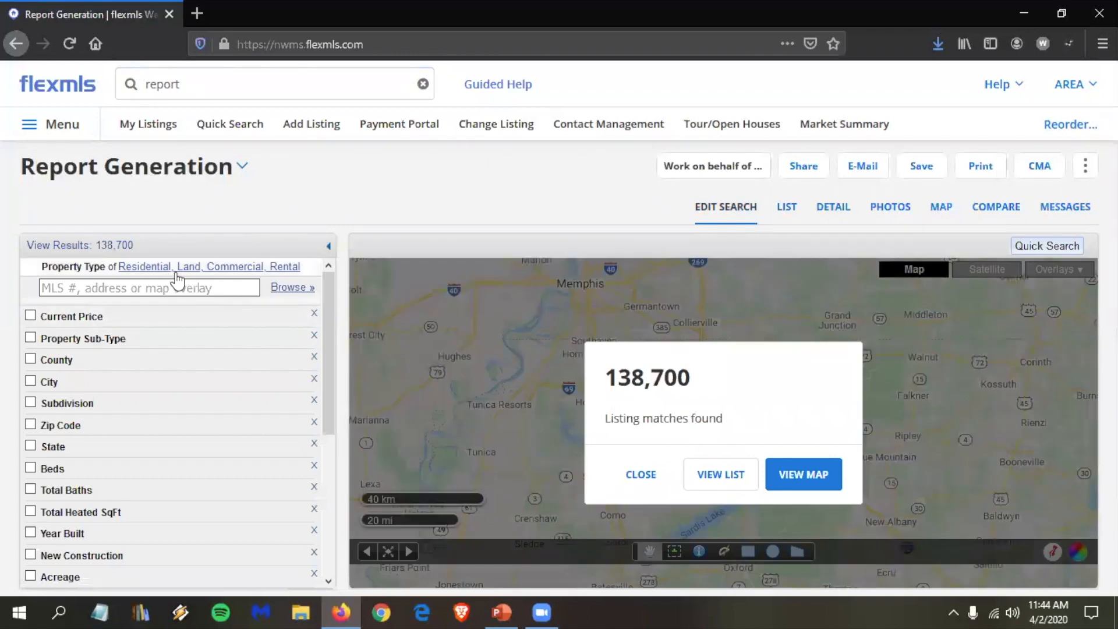
- Add the Listing/Selling Member field to the Report Generation search
scroll(176, 278, down, 3)
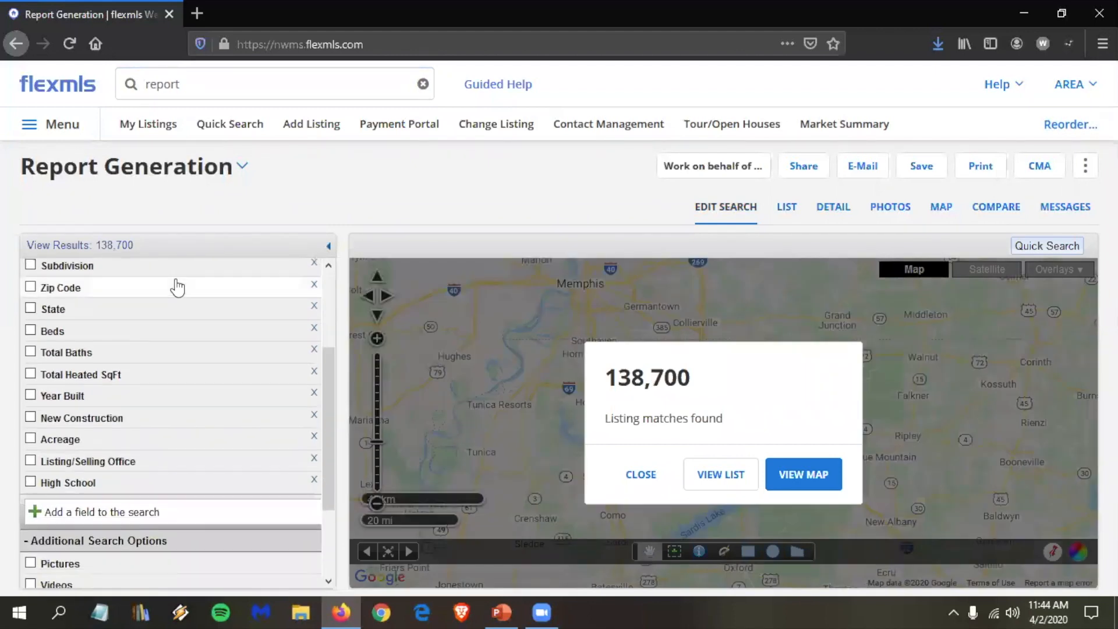
scroll(125, 432, down, 2)
click(118, 443)
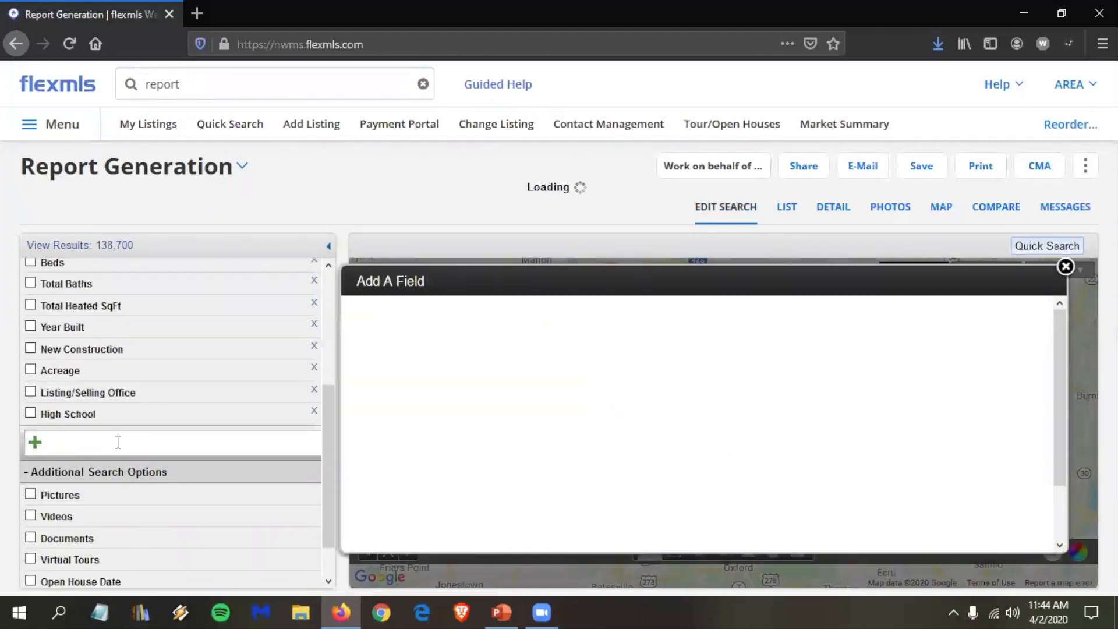
text(me)
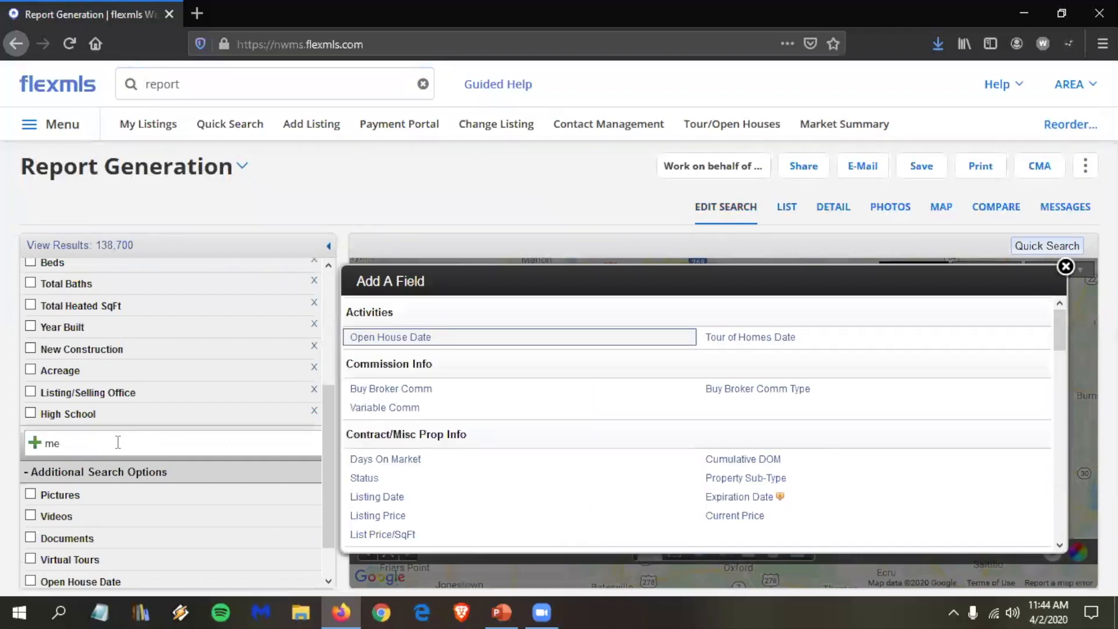
text(mber)
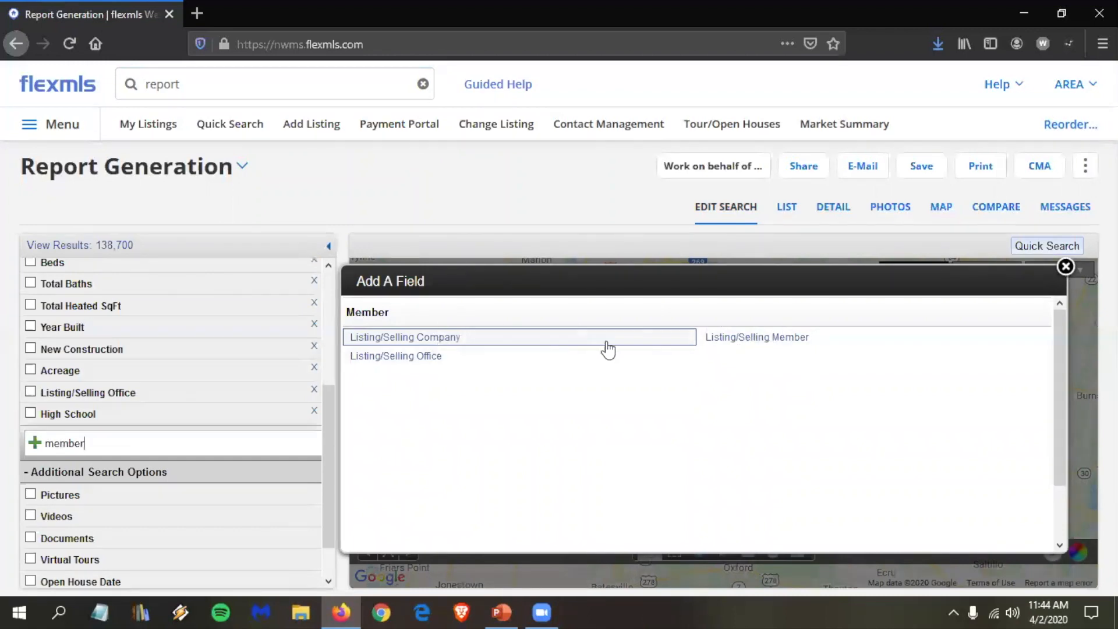
click(773, 346)
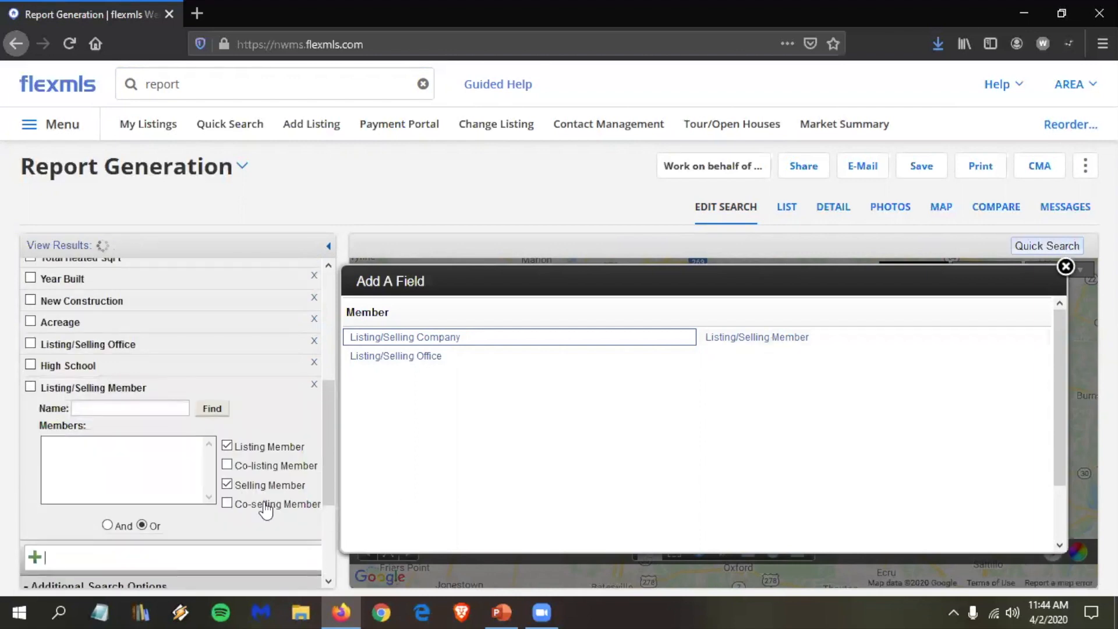
- Find the top-ranked member by partial surname, select them and include the Co-listing Member and Co-selling Member roles
click(147, 412)
text(cham)
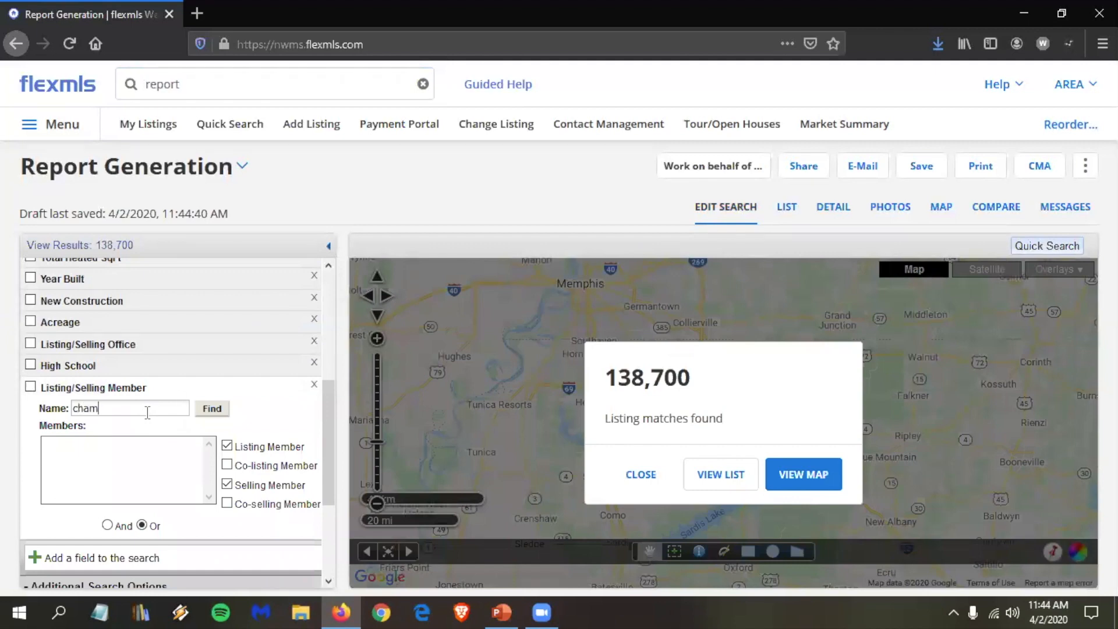
click(208, 409)
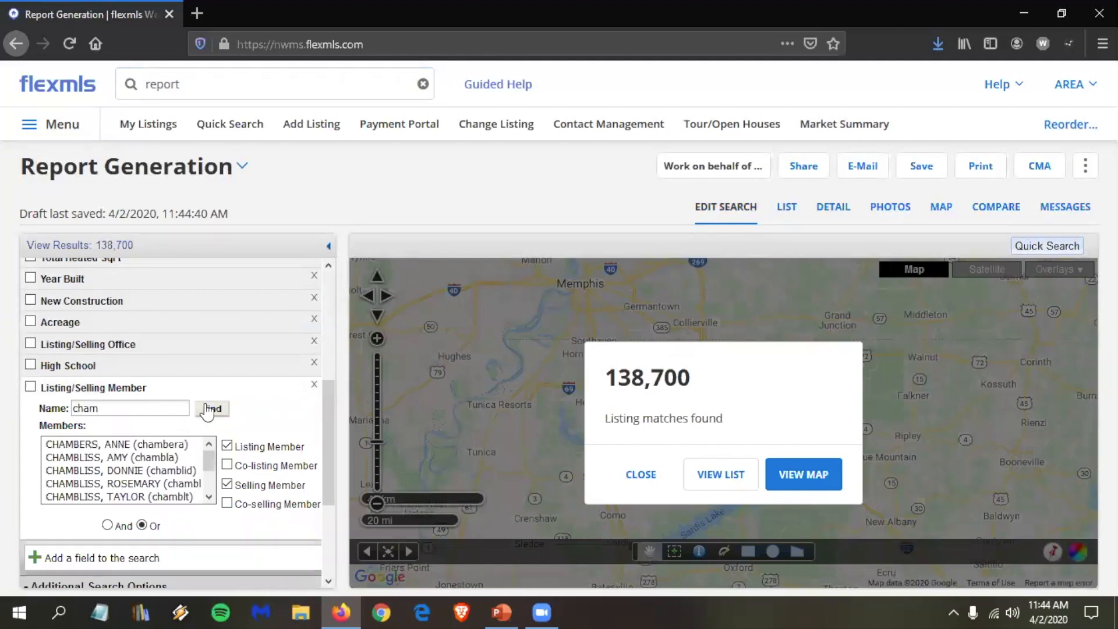
click(139, 470)
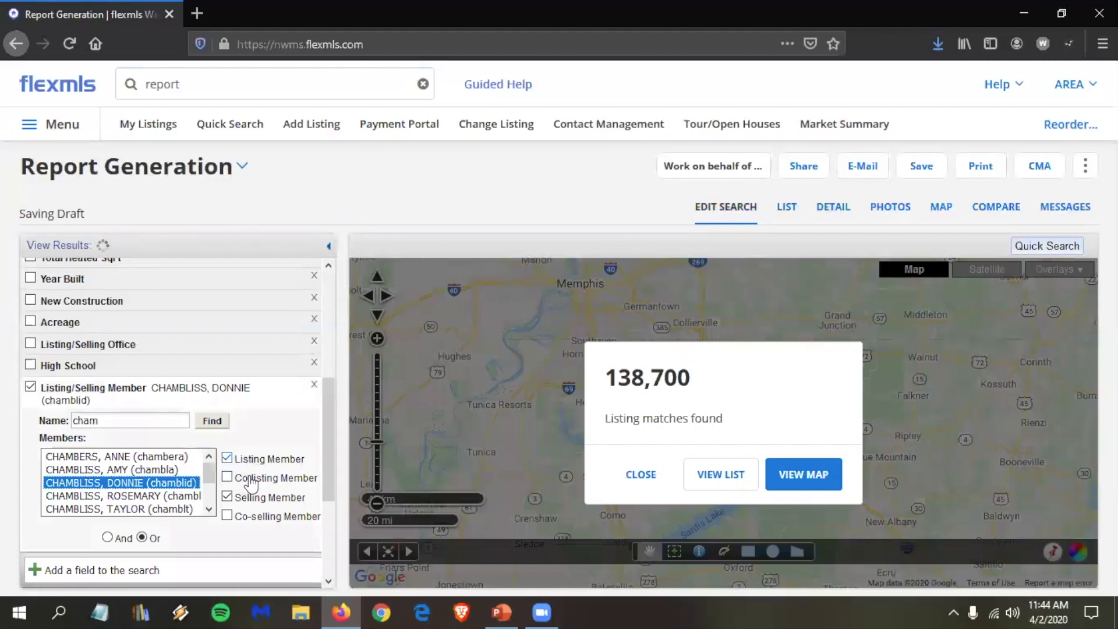
click(252, 517)
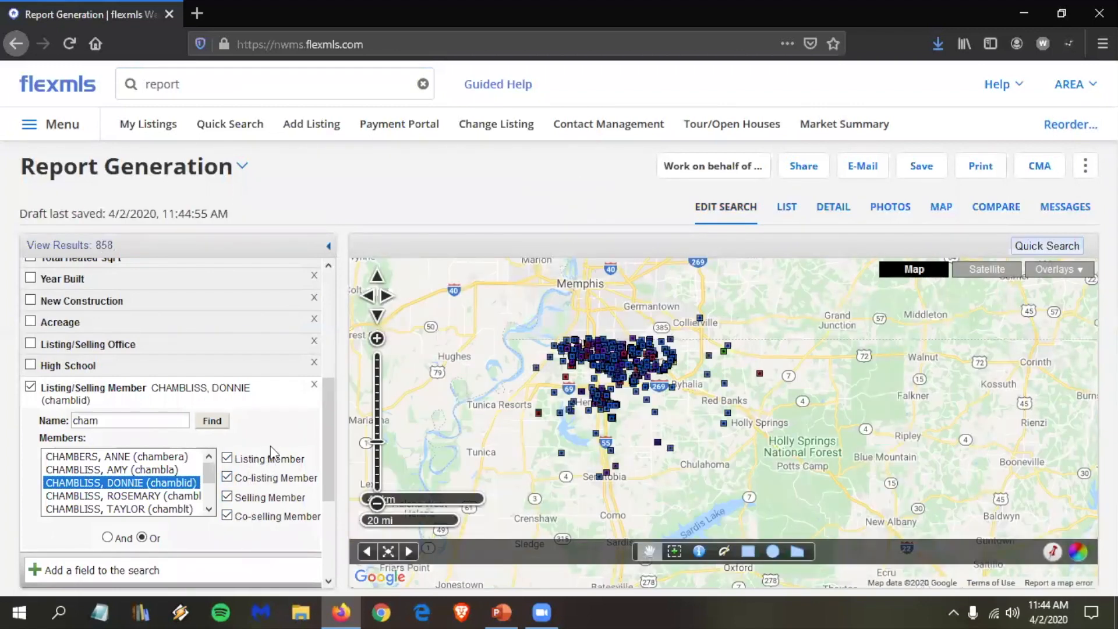
- Add the Status field to the member's search criteria
scroll(268, 454, up, 5)
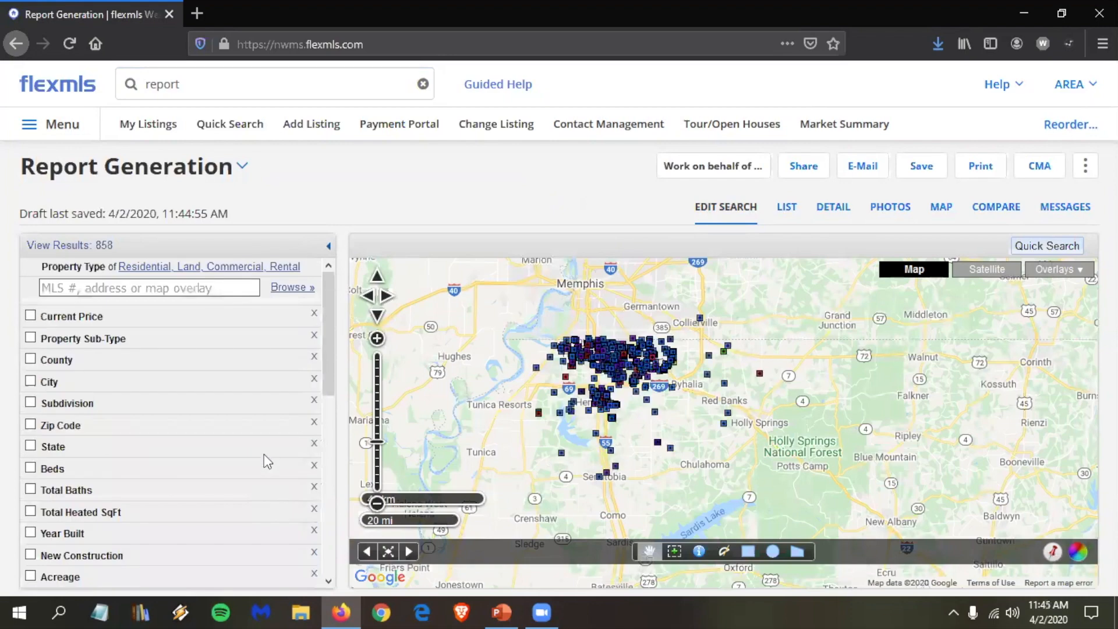
scroll(264, 453, down, 5)
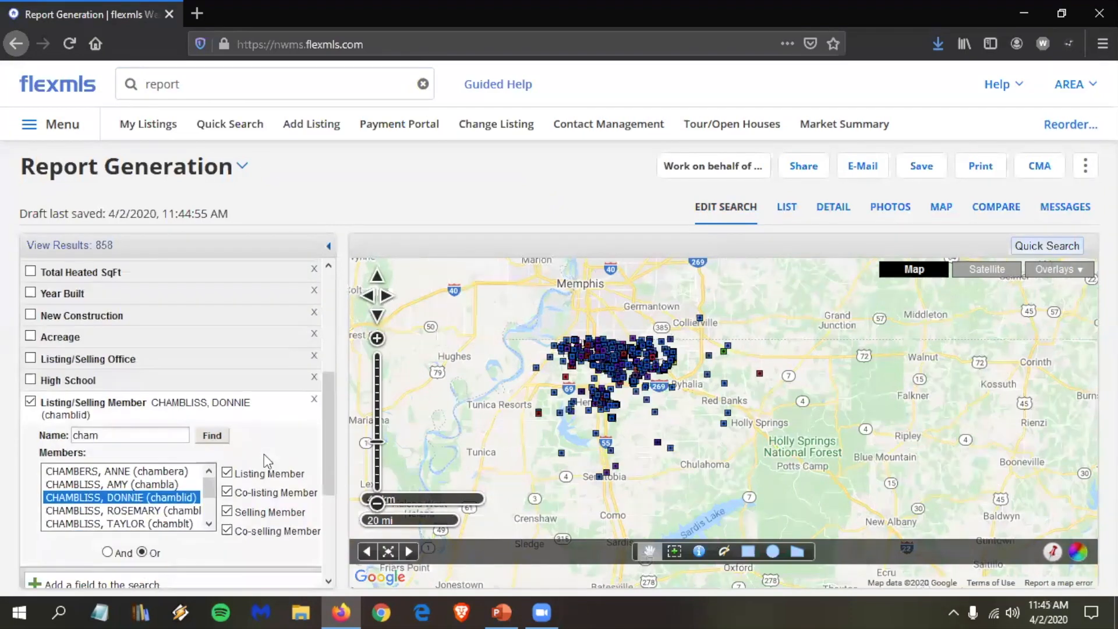
scroll(264, 453, down, 2)
scroll(264, 453, up, 6)
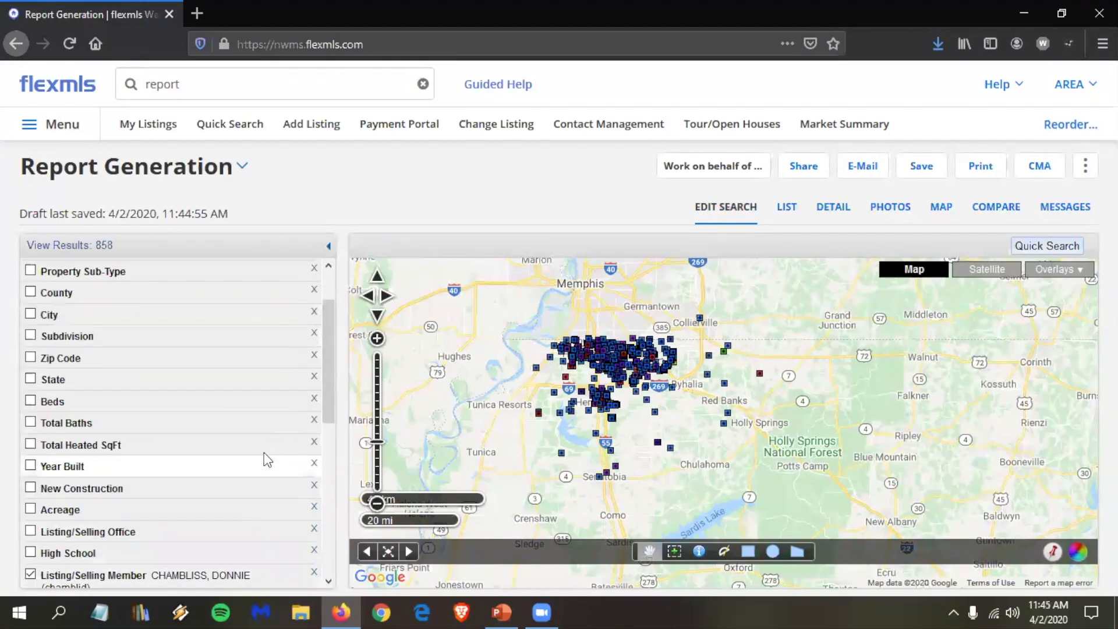
scroll(264, 453, up, 3)
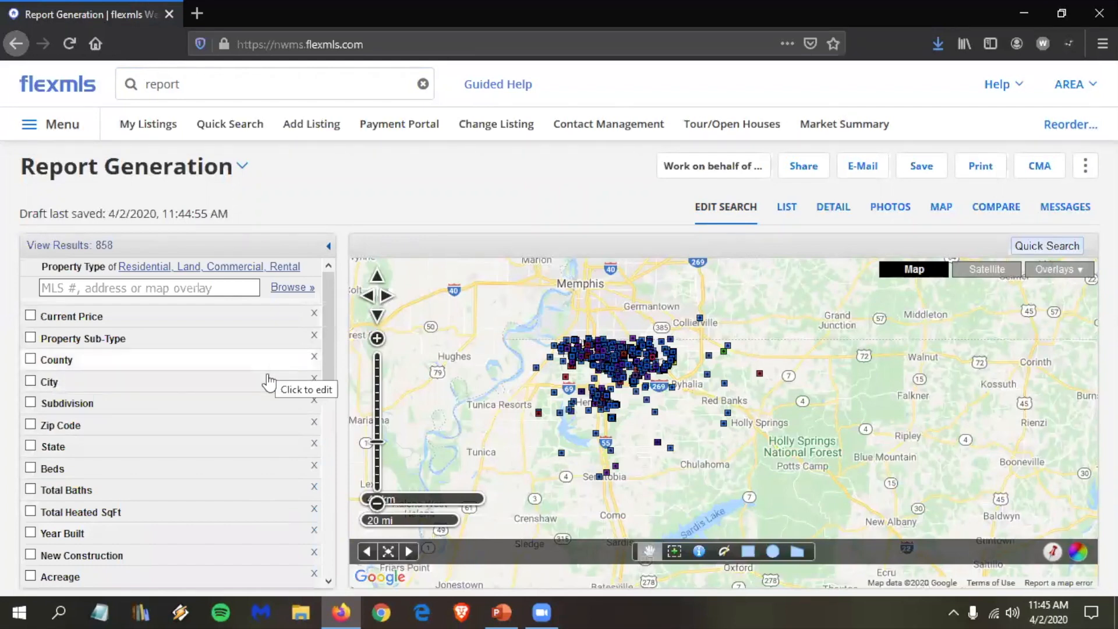
scroll(268, 382, down, 5)
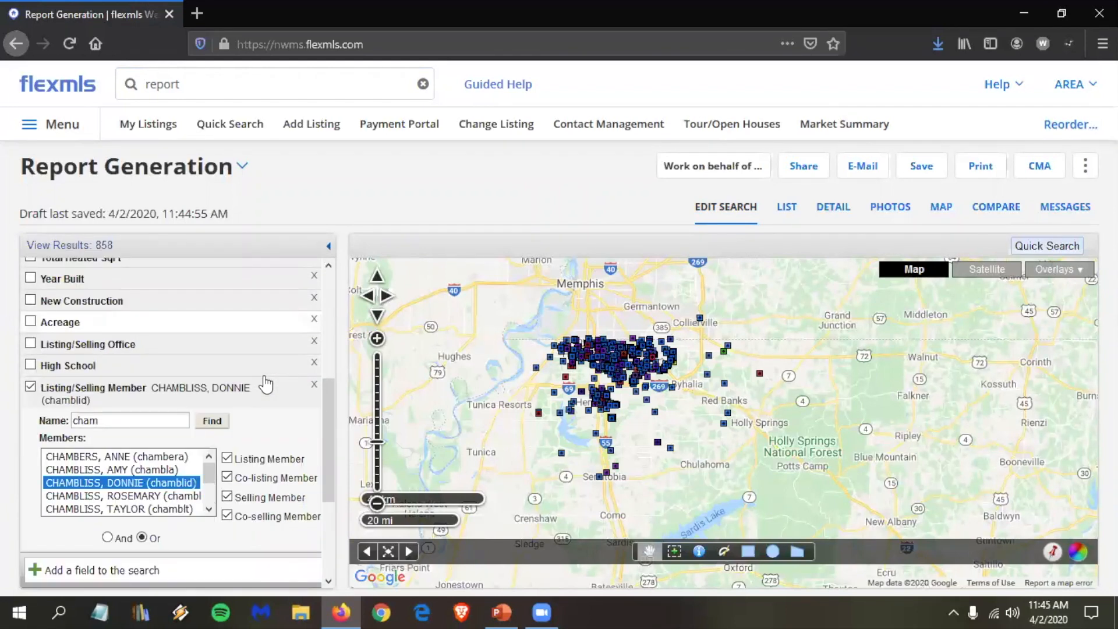
scroll(266, 384, down, 3)
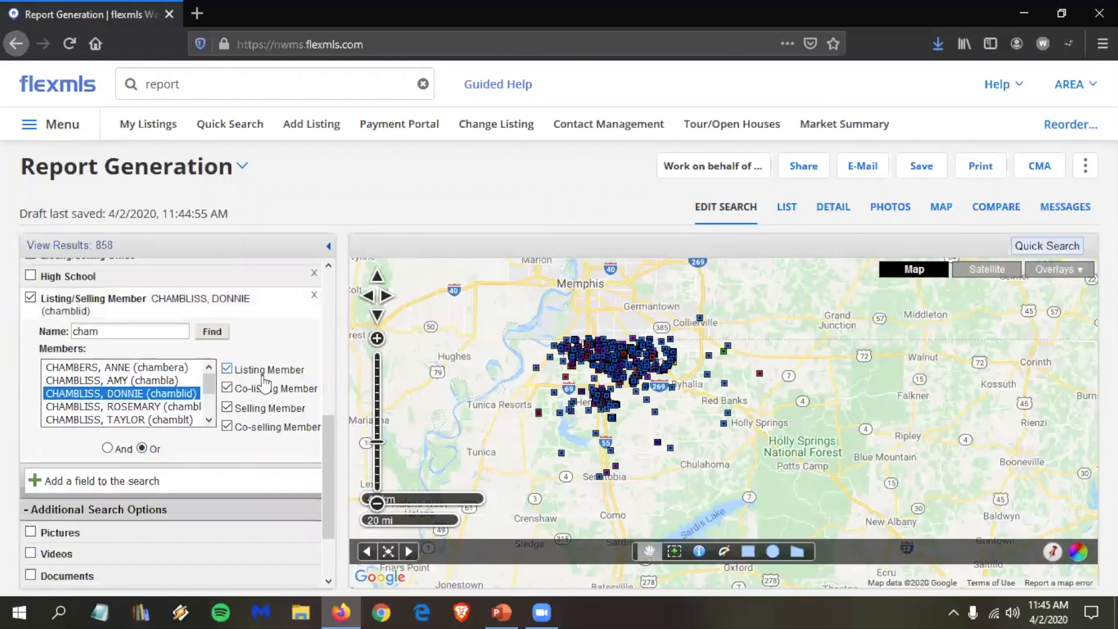
click(119, 480)
text(stat)
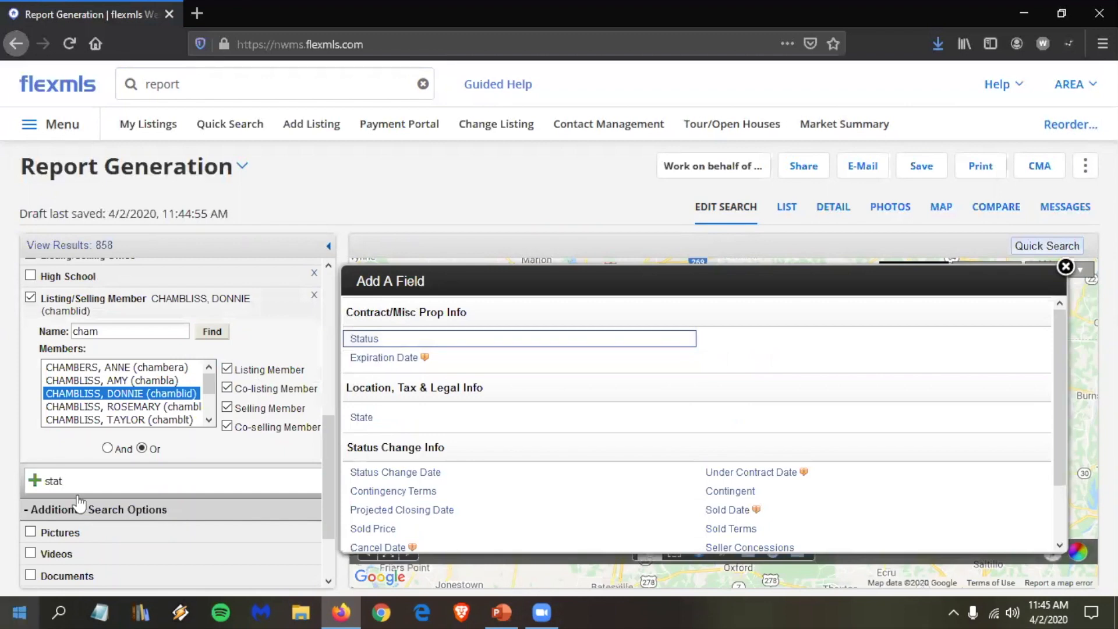
click(368, 340)
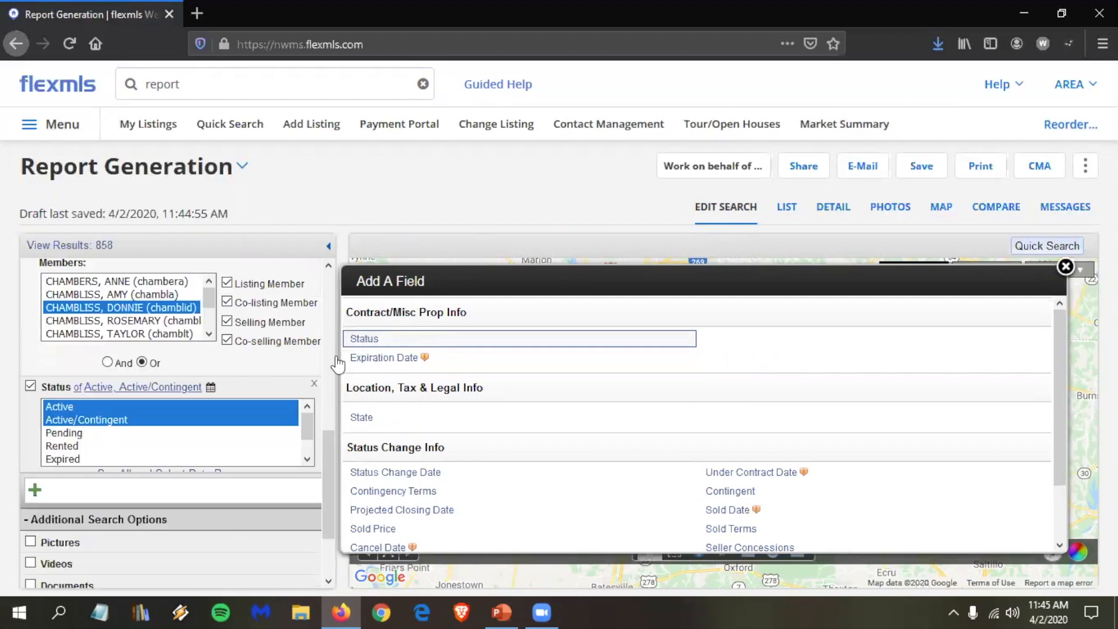
- Look through the available Status choices and expand the Property Type choices of the search
click(307, 459)
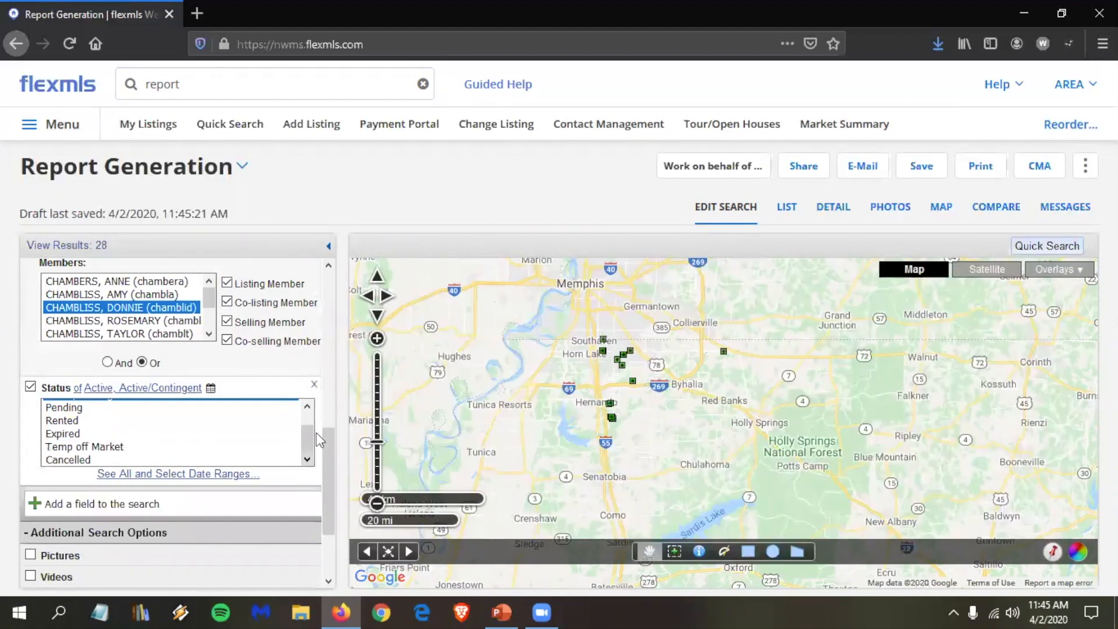
scroll(294, 431, up, 2)
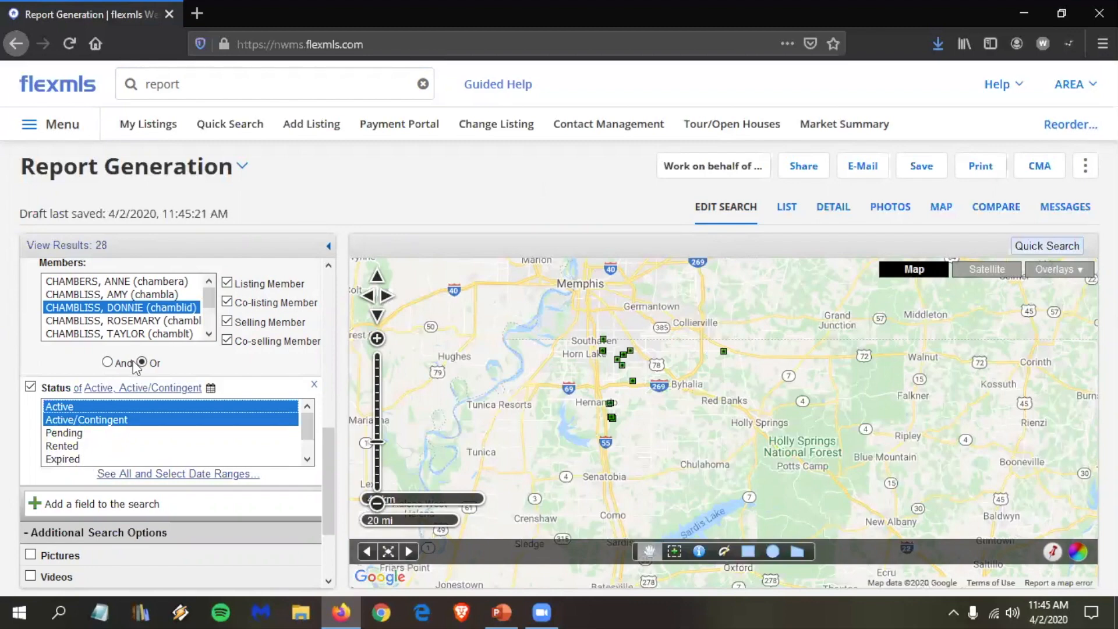
scroll(87, 454, up, 10)
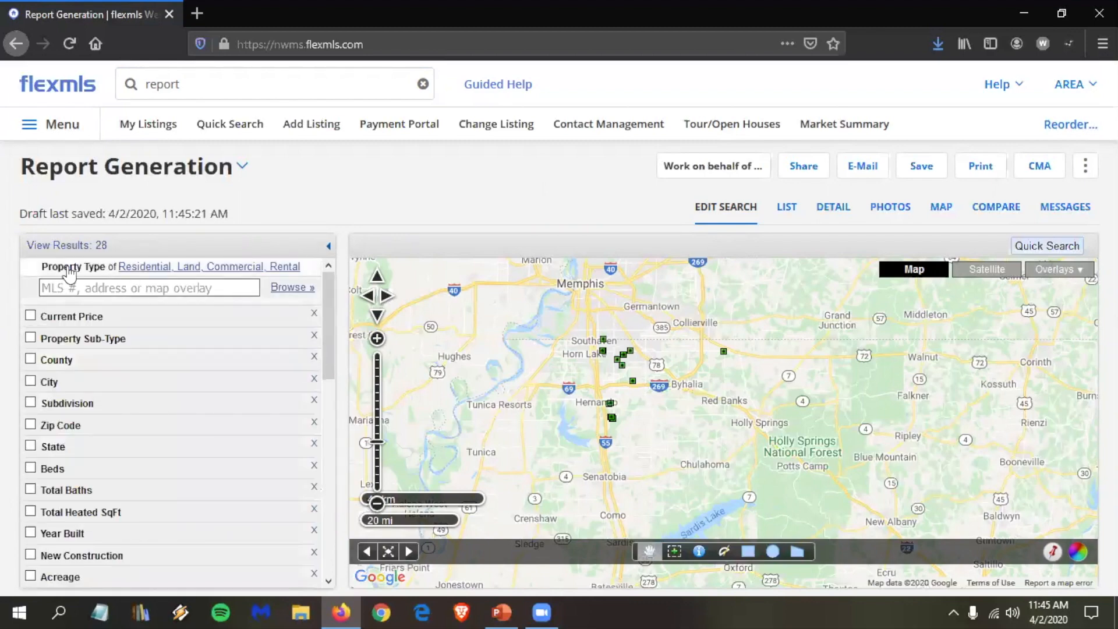
click(66, 271)
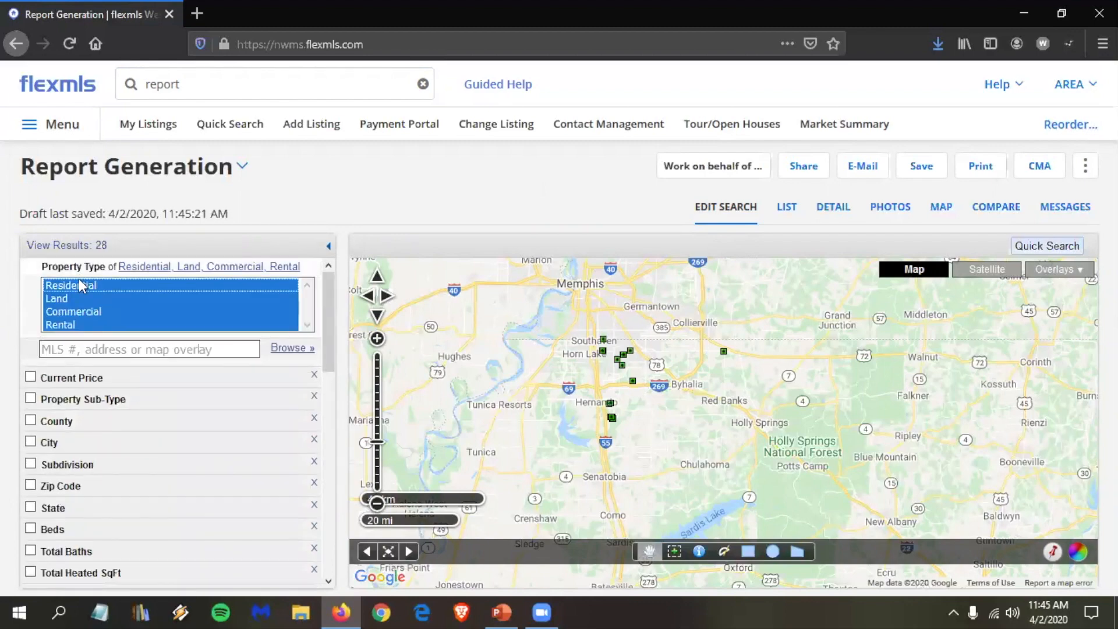
- Reopen the Report Generation quick search from the "report" lookup and add the Listing/Selling Member field to it
click(203, 84)
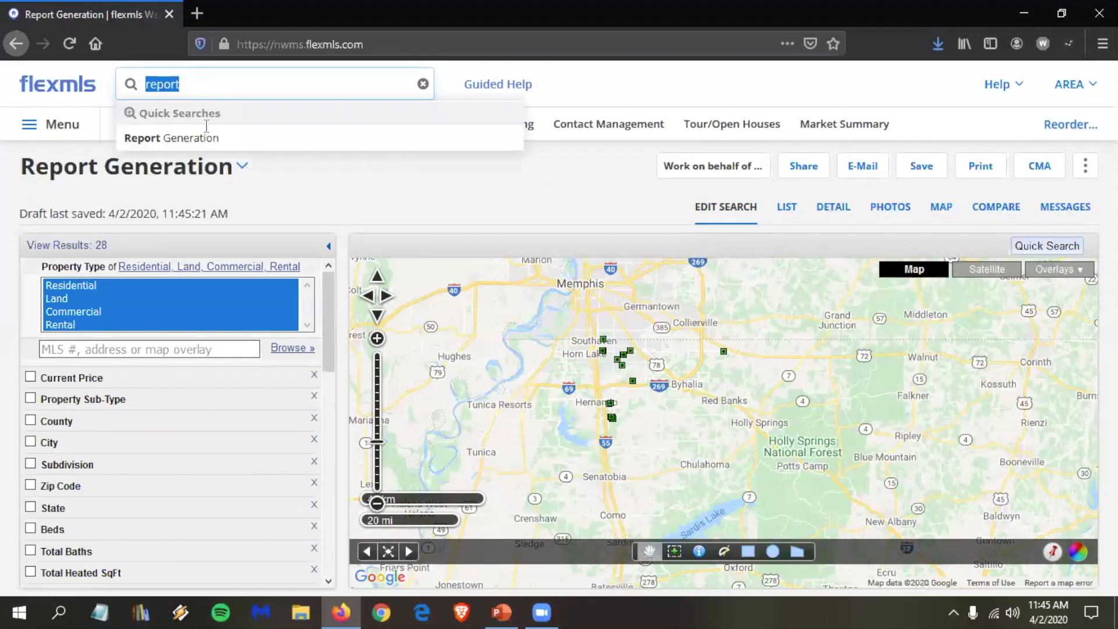
click(182, 147)
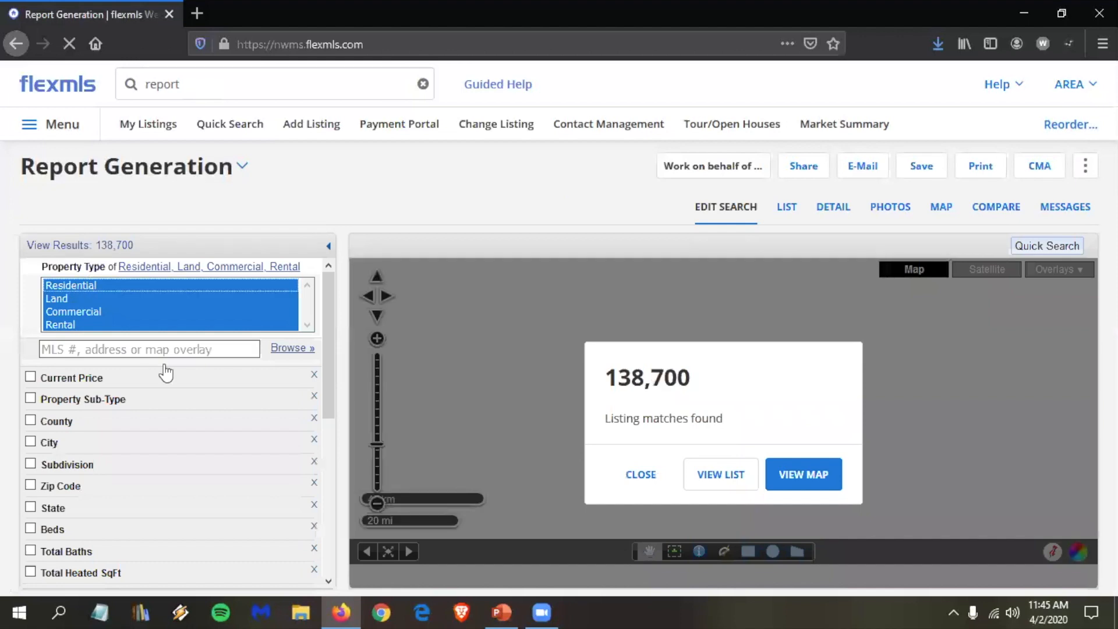
scroll(114, 501, down, 3)
click(112, 506)
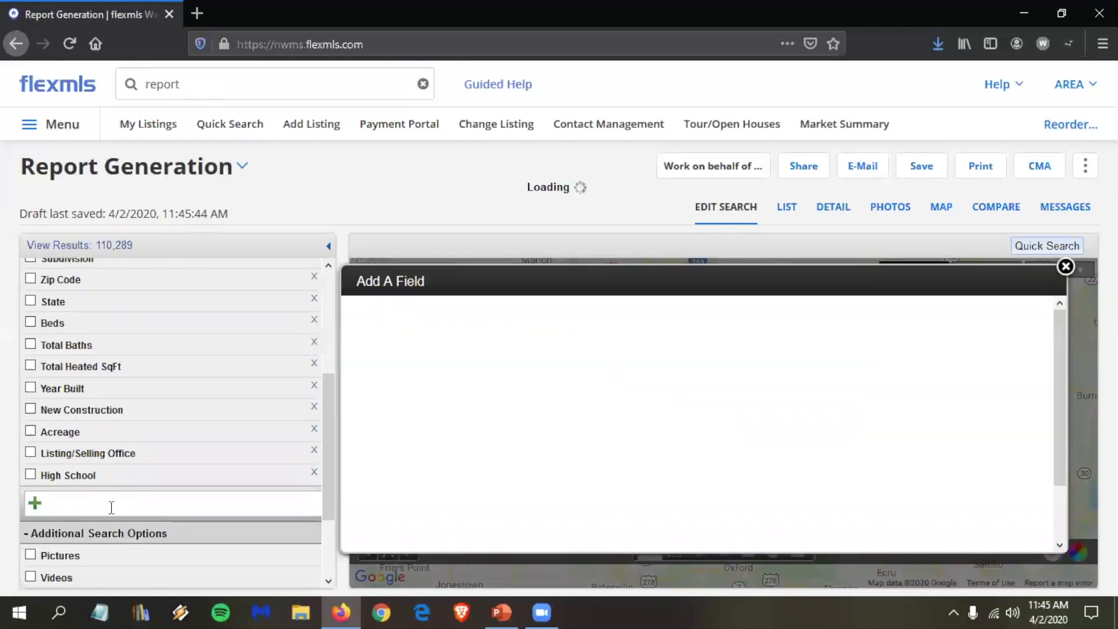
text(member)
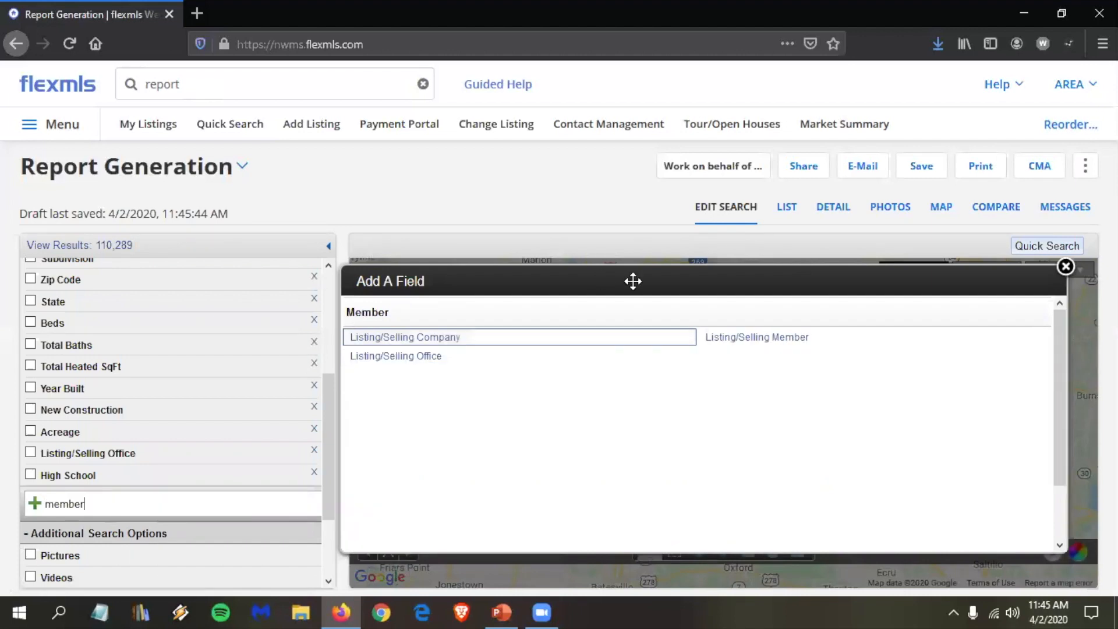
click(788, 338)
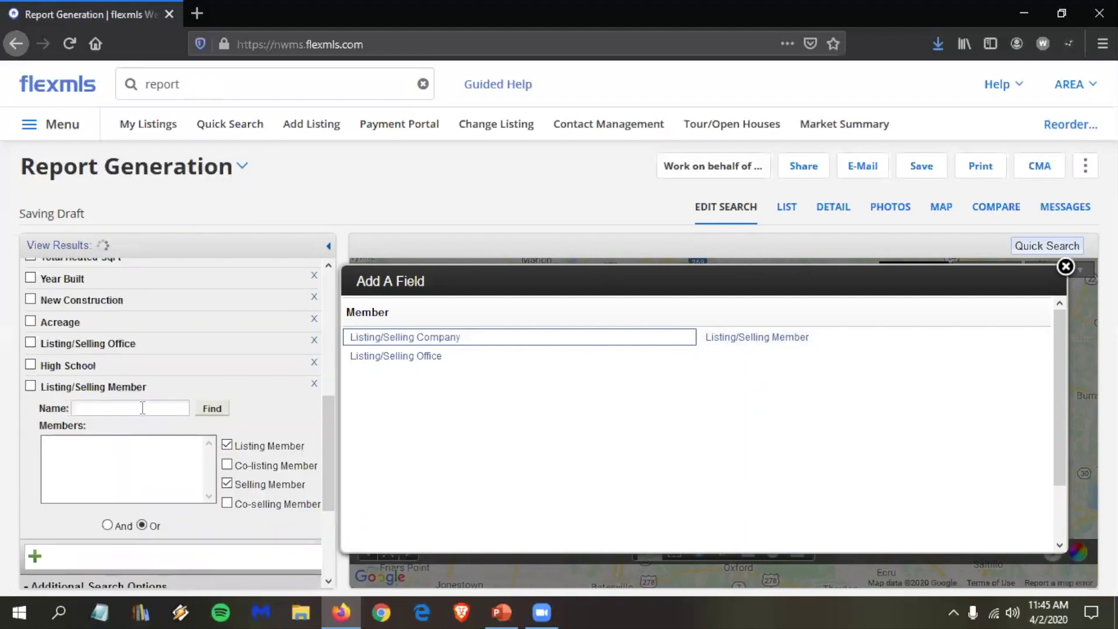
- Find the top-ranked member by partial surname for Listing/Selling Member, select them and include the Co-listing Member and Co-selling Member roles
click(143, 408)
text(chamb)
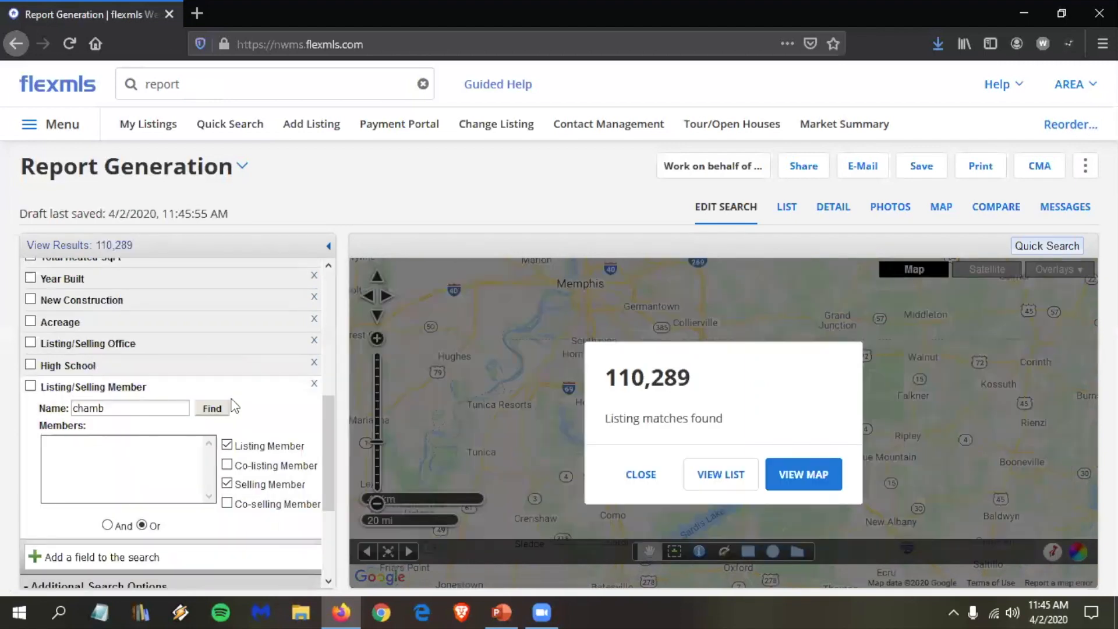
click(223, 410)
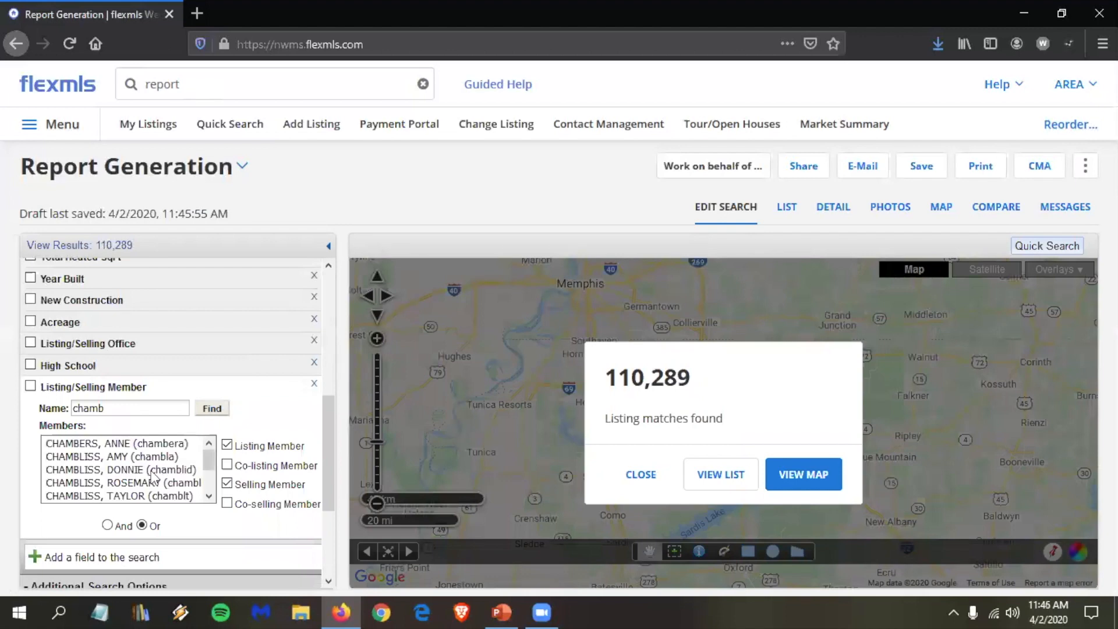
click(152, 471)
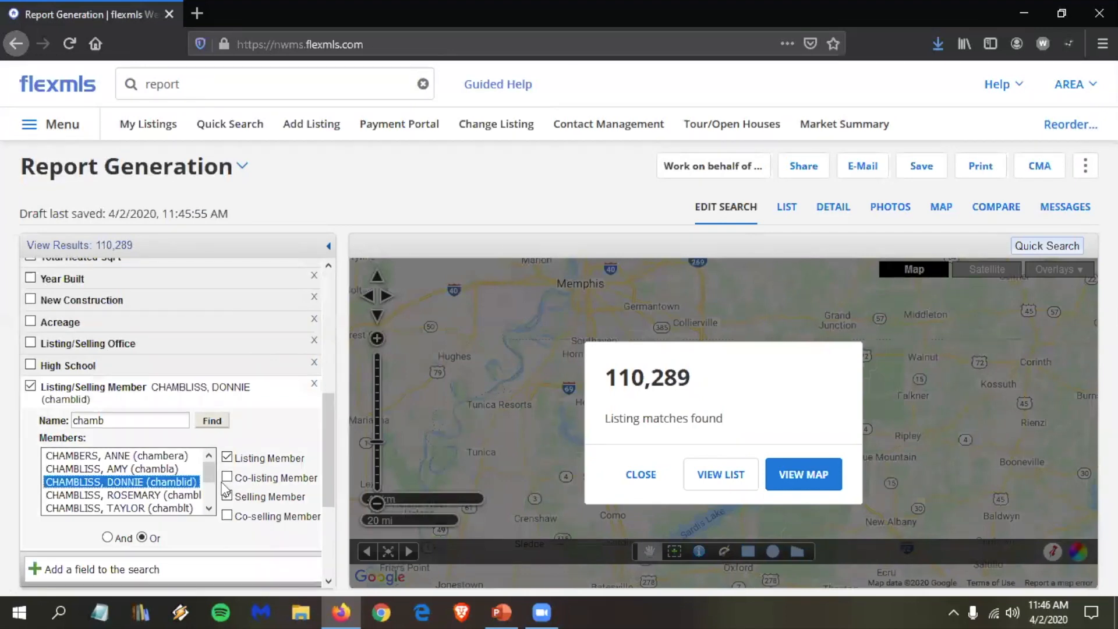
click(227, 476)
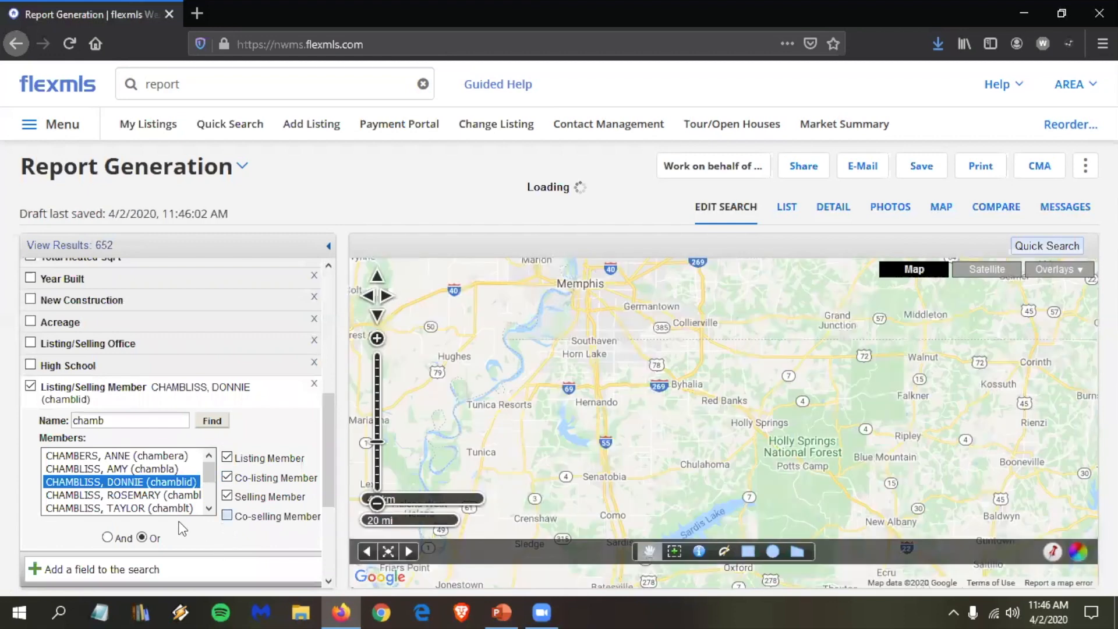
- Add the Status field with only Sold selected, remove the Sold Date limit, and show the matching listings in List view
scroll(182, 529, down, 2)
click(166, 499)
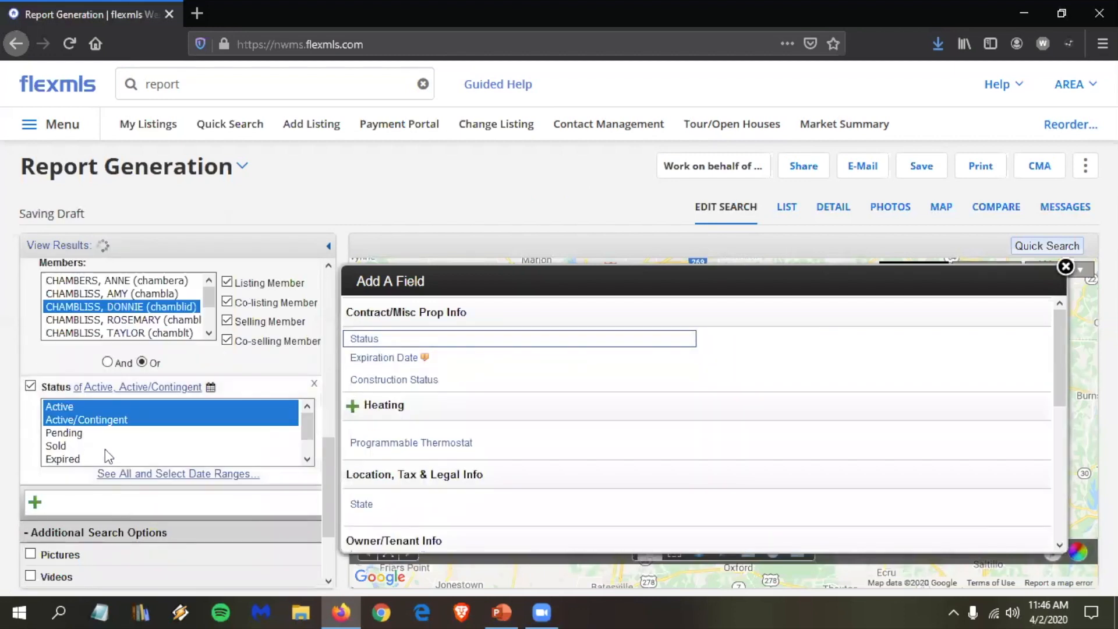
click(76, 445)
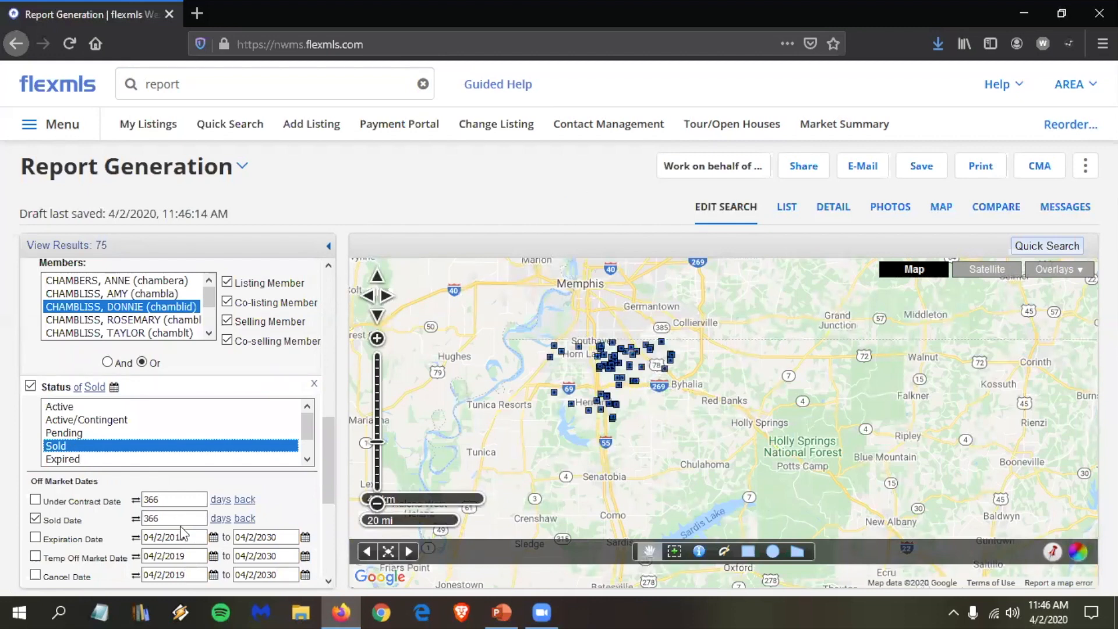
click(35, 518)
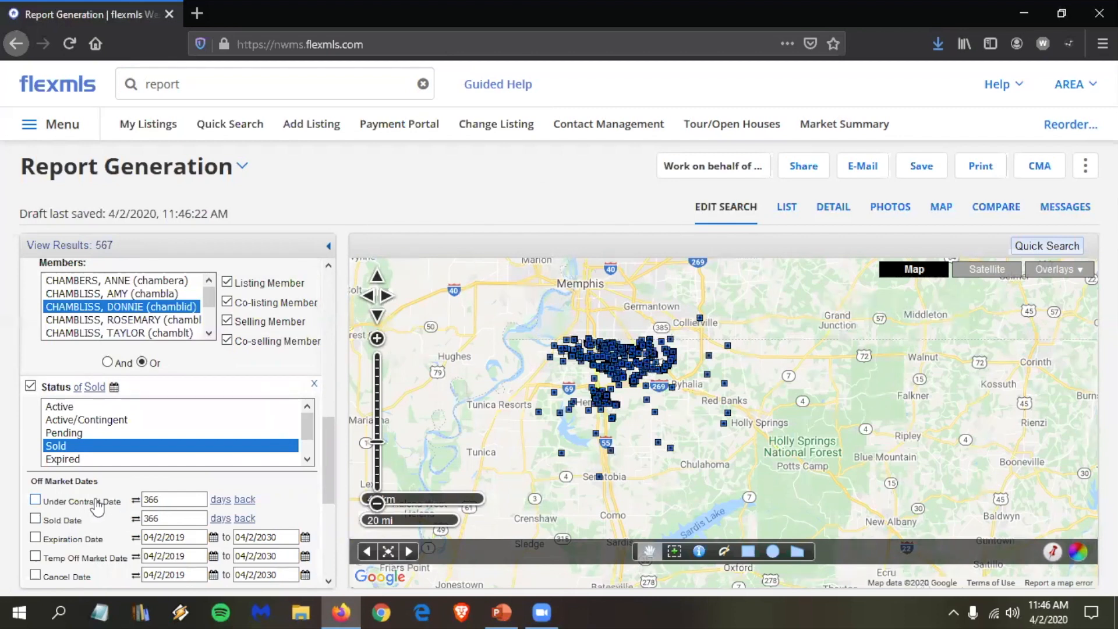
click(793, 215)
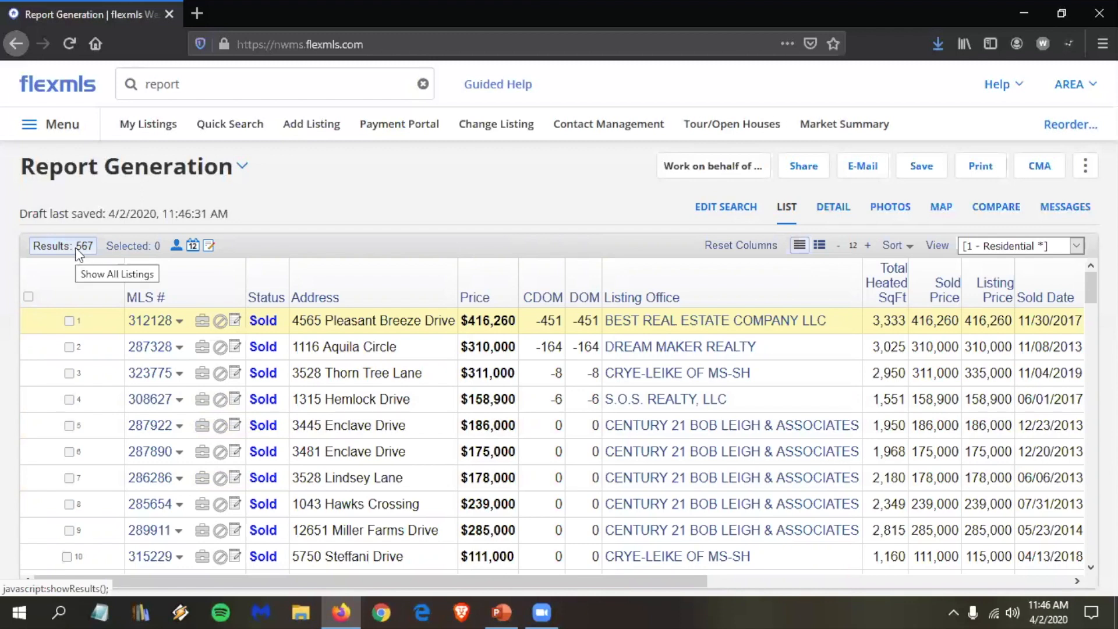
- Save the search as a new favorite named "all my production"
click(919, 173)
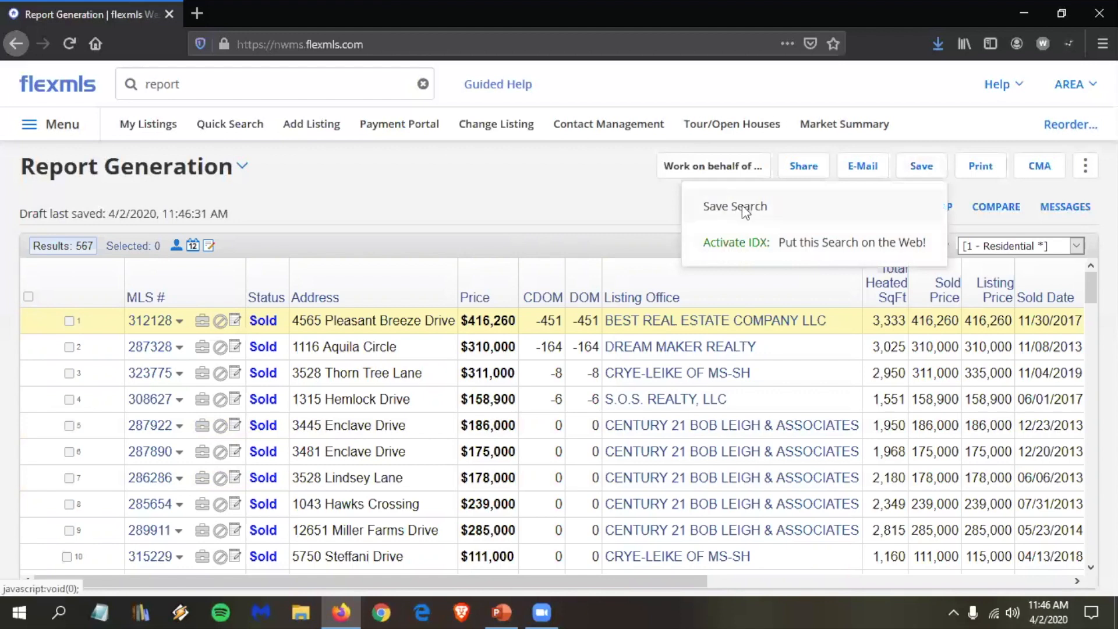
click(744, 209)
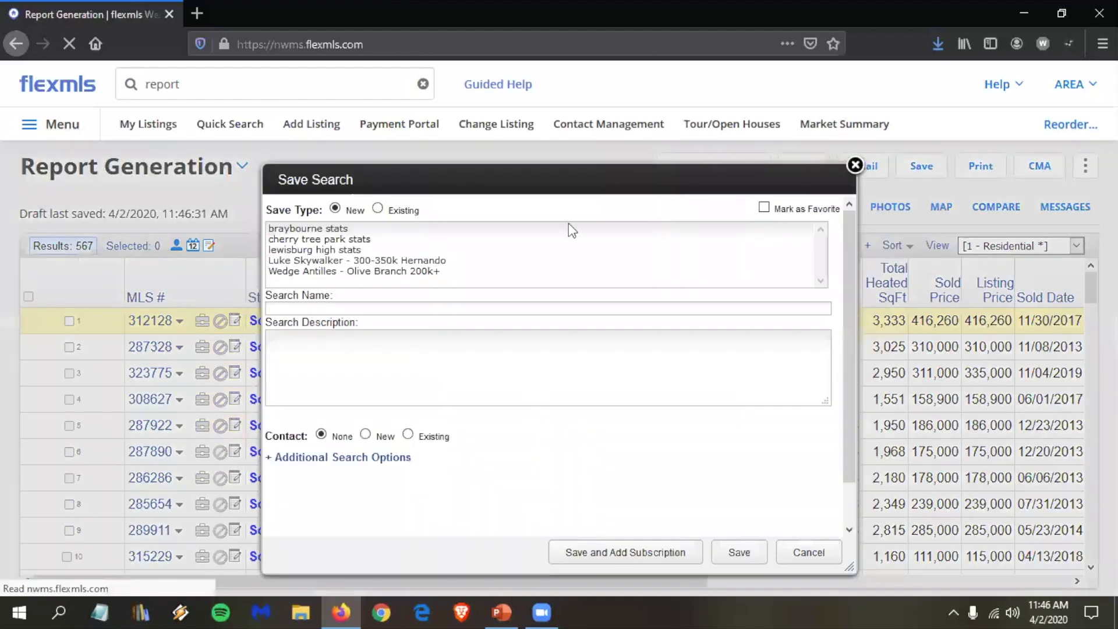
text(all m)
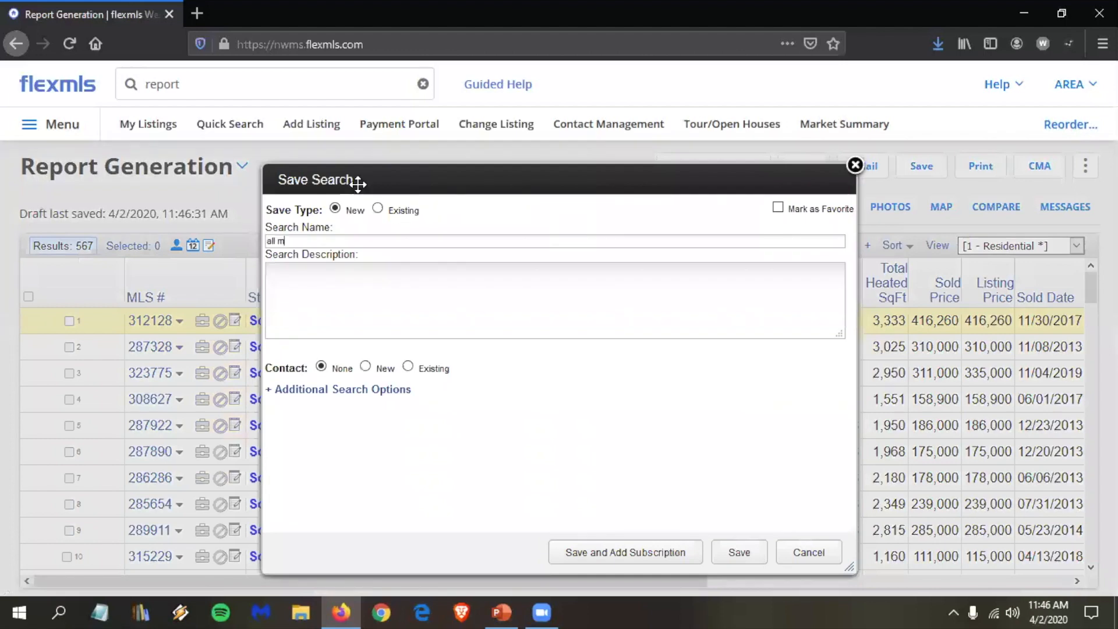
text(y prou)
key(BackSpace)
text(duction)
click(793, 209)
click(753, 553)
click(740, 552)
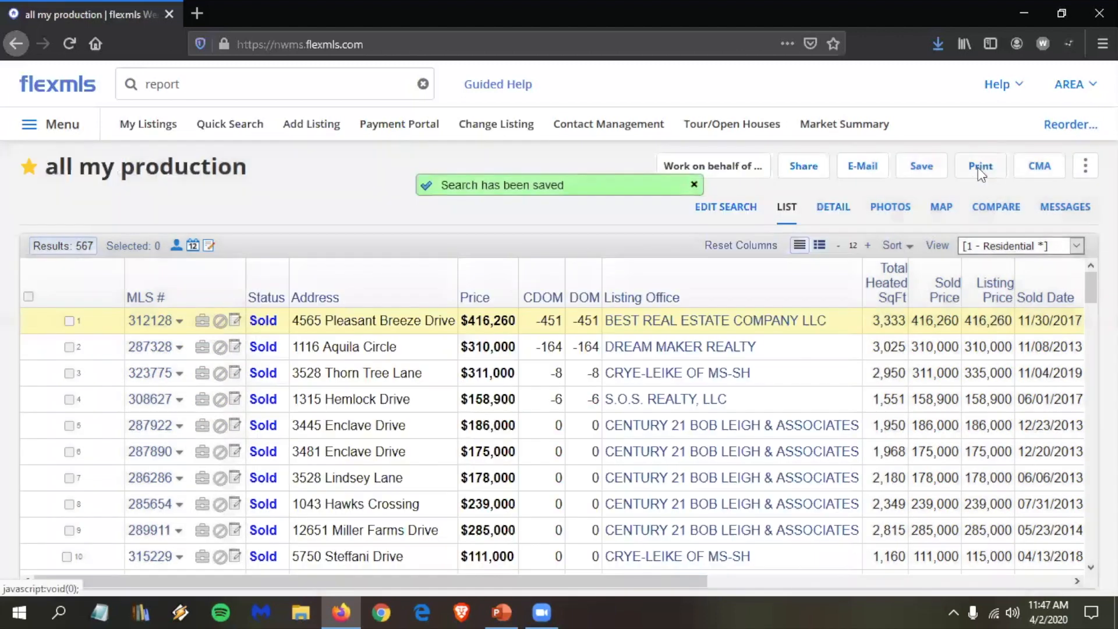
- Set up printing of all search results with the List report and preview it
click(977, 167)
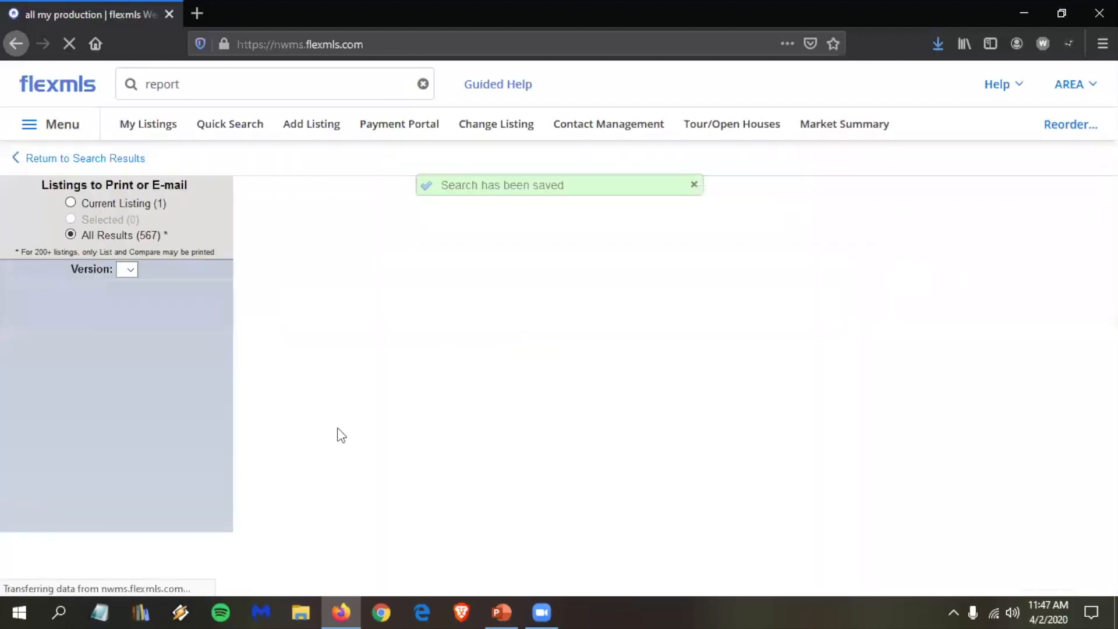
click(13, 288)
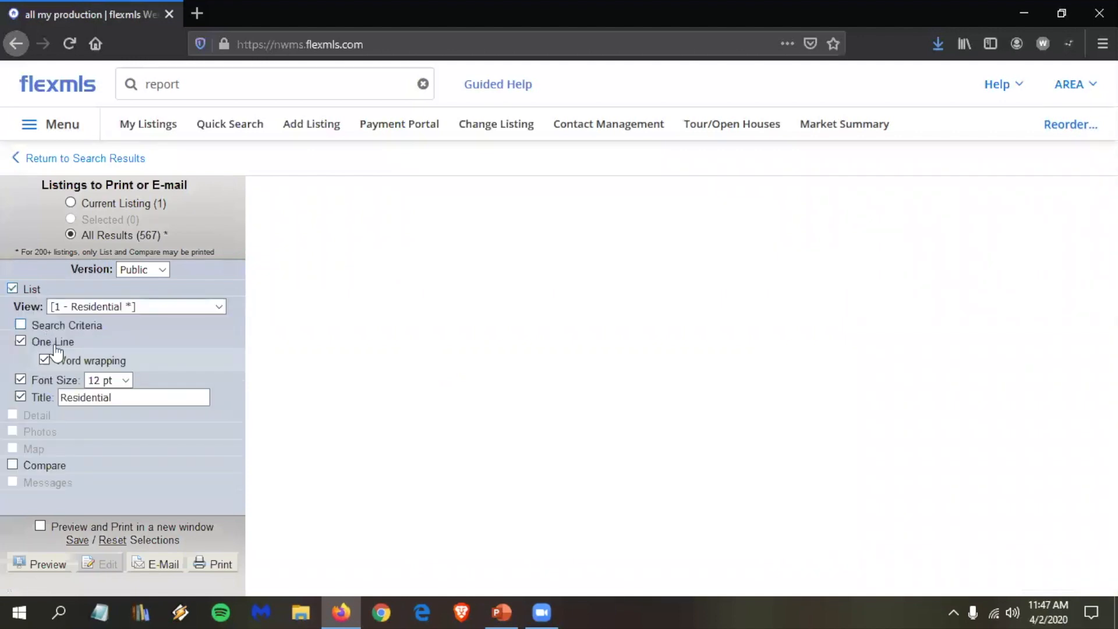
click(39, 563)
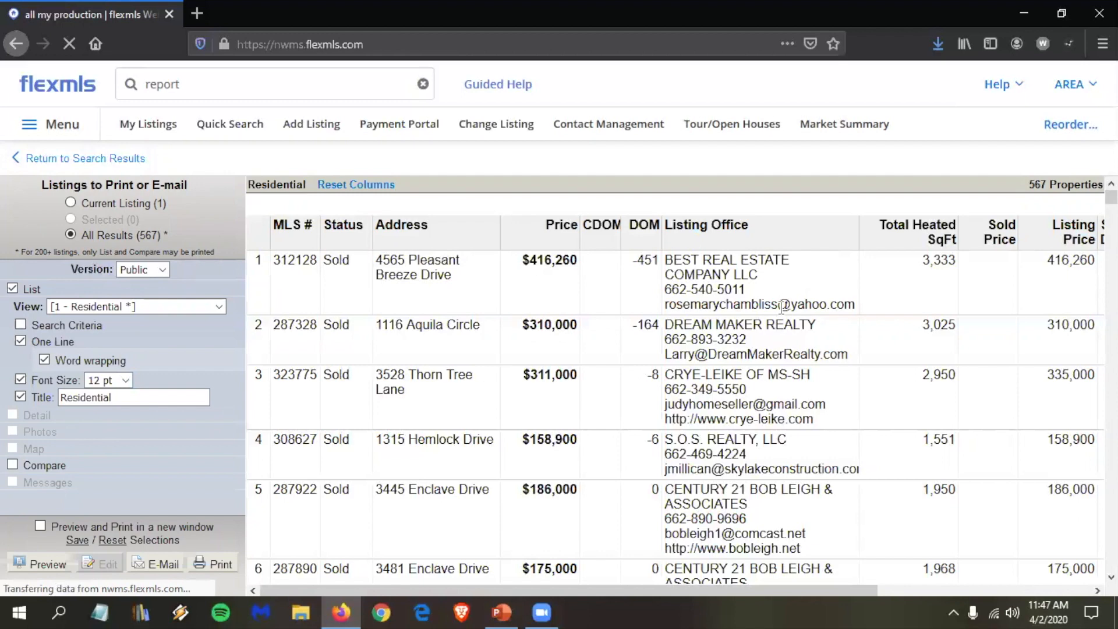
- Switch to PowerPoint
click(493, 612)
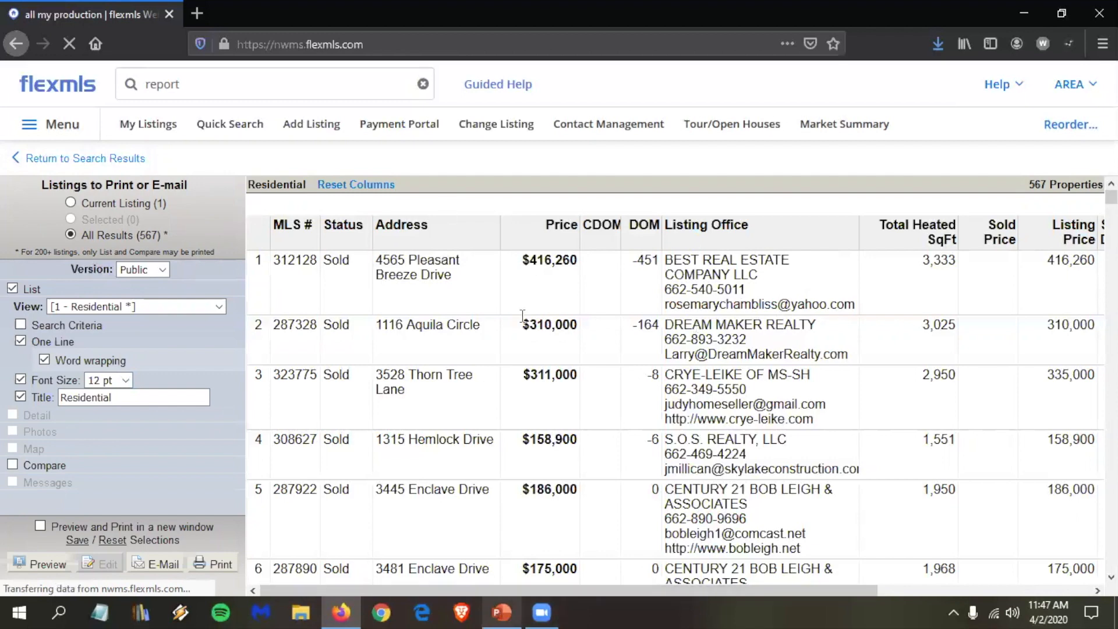